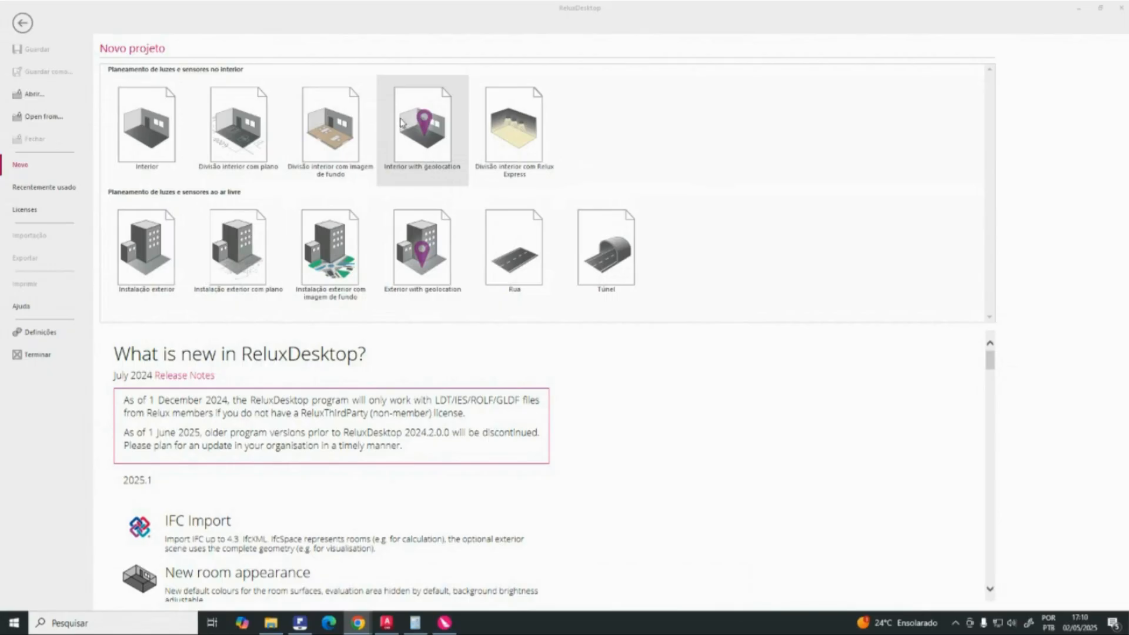
Step: Start a new interior project with geolocation and accept the project data with number "Aula - Iluminação com relux" and object "Sala aula"
{"action": "left_click", "coordinate": [429, 149]}
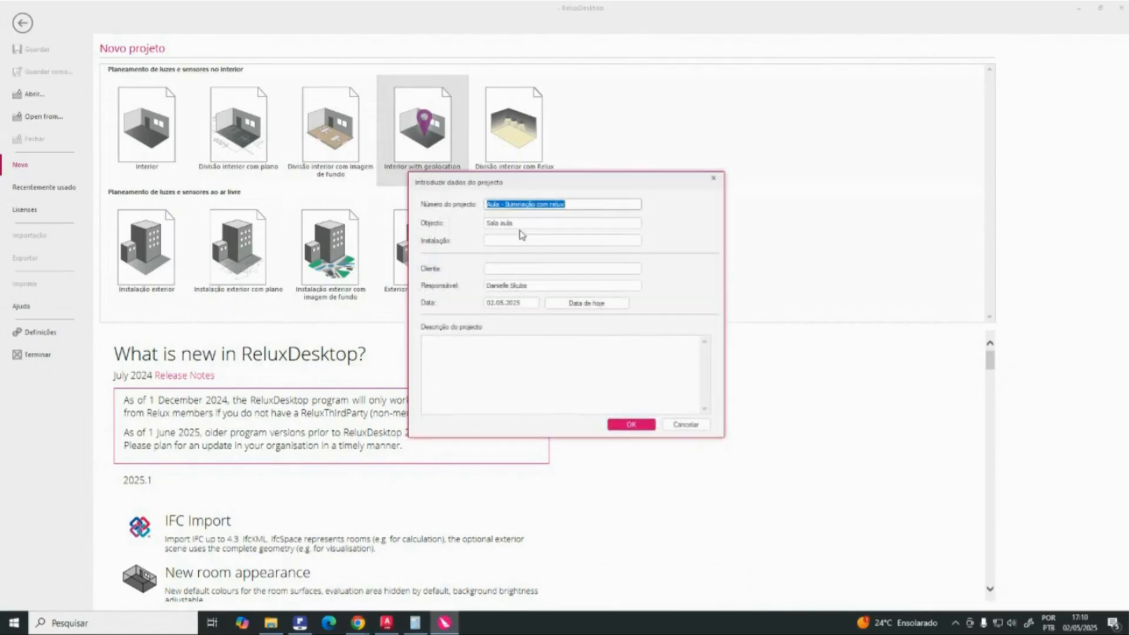
{"action": "left_click", "coordinate": [506, 205]}
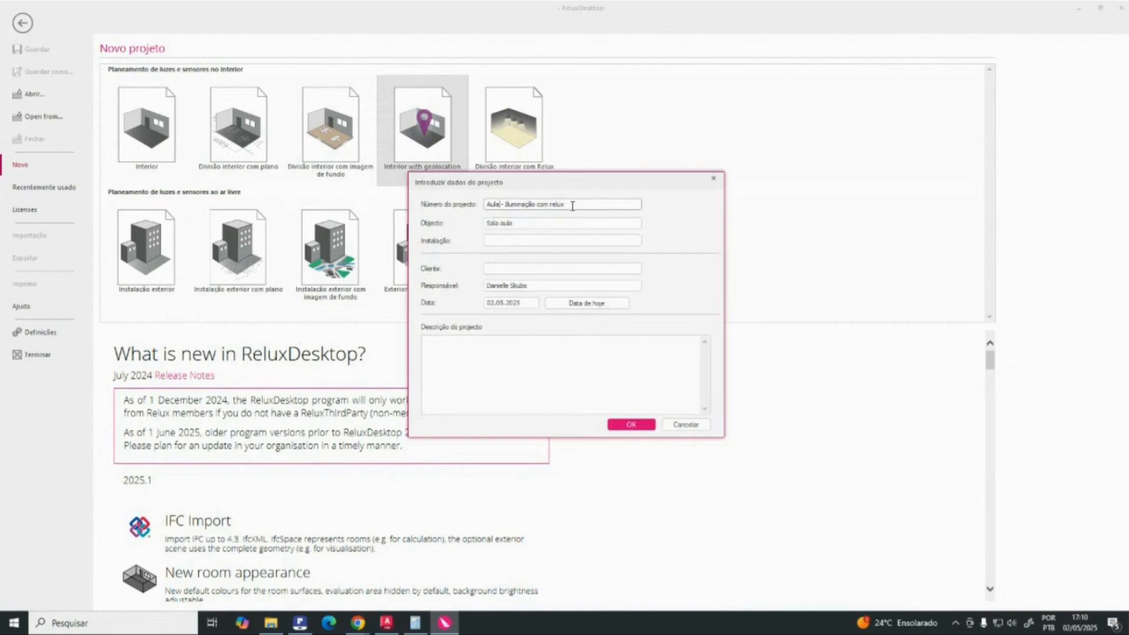
{"action": "left_click_drag", "start_coordinate": [572, 205], "coordinate": [489, 223]}
{"action": "left_click", "coordinate": [629, 424]}
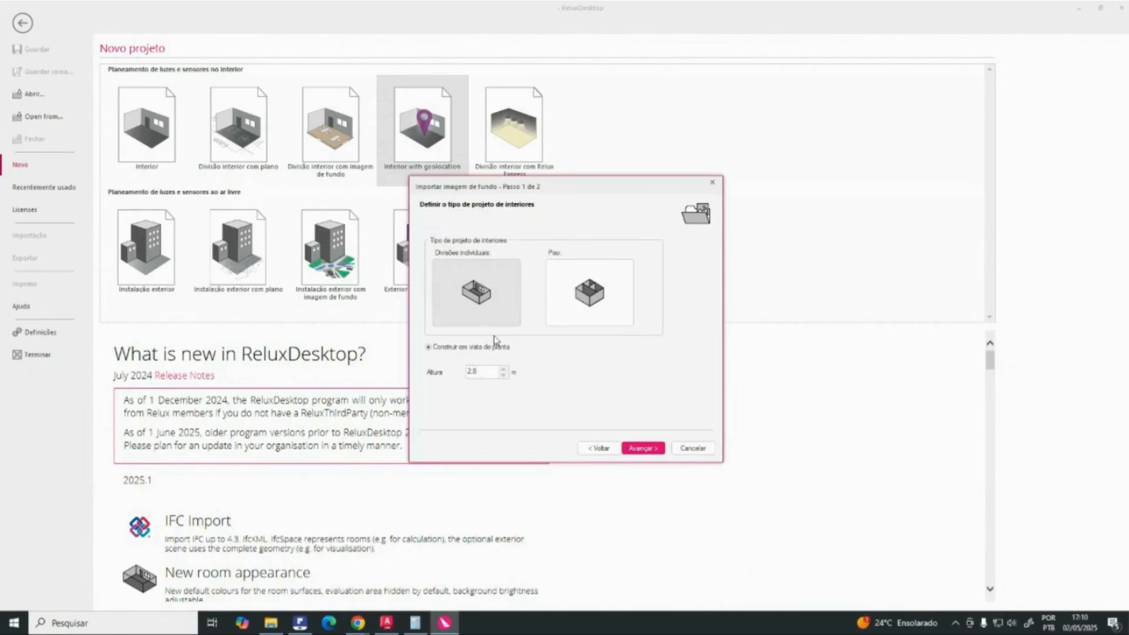
Step: Set the room height to 4 m, search for the location Jundiaí with a 100 m dimension, and finish the project setup
{"action": "left_click_drag", "start_coordinate": [489, 370], "coordinate": [450, 371]}
{"action": "left_click", "coordinate": [639, 450]}
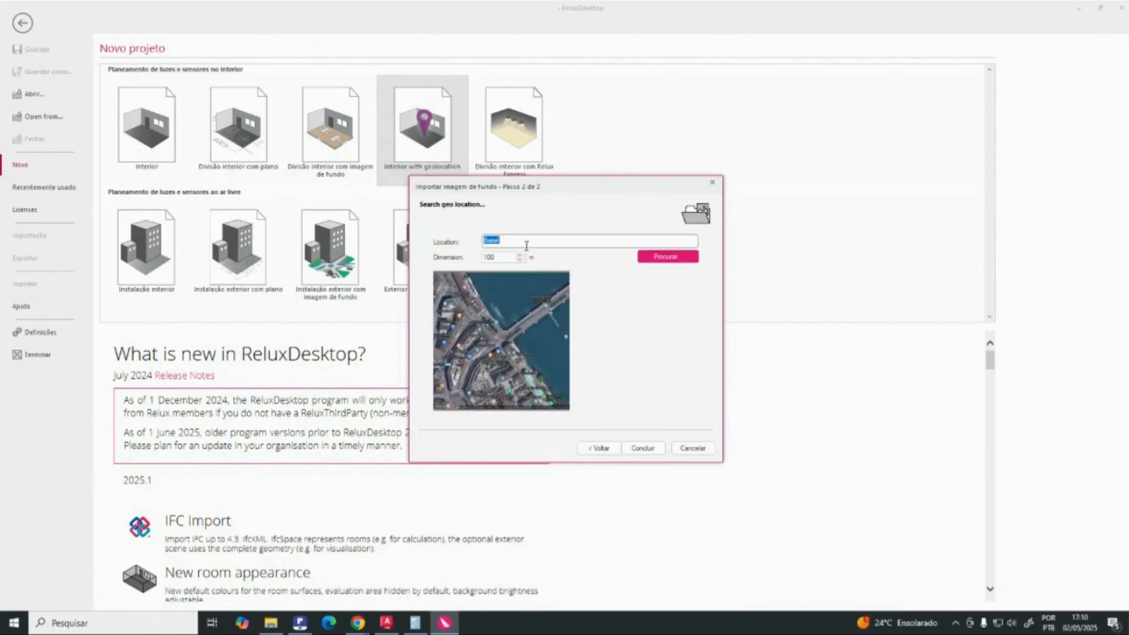
{"action": "type", "text": "k"}
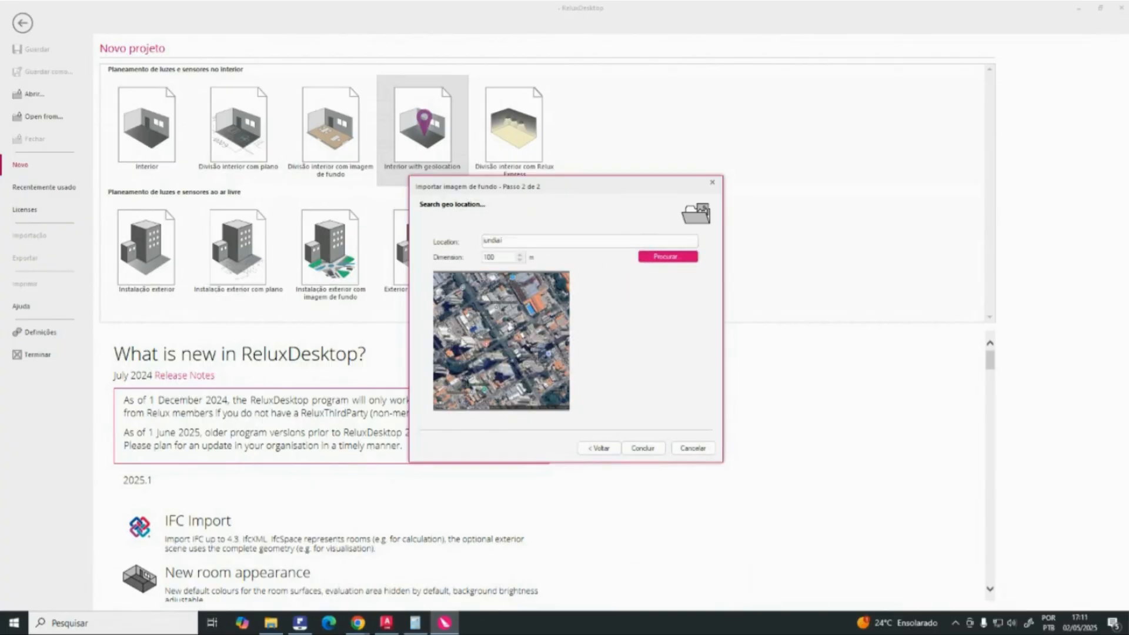
{"action": "left_click", "coordinate": [655, 452]}
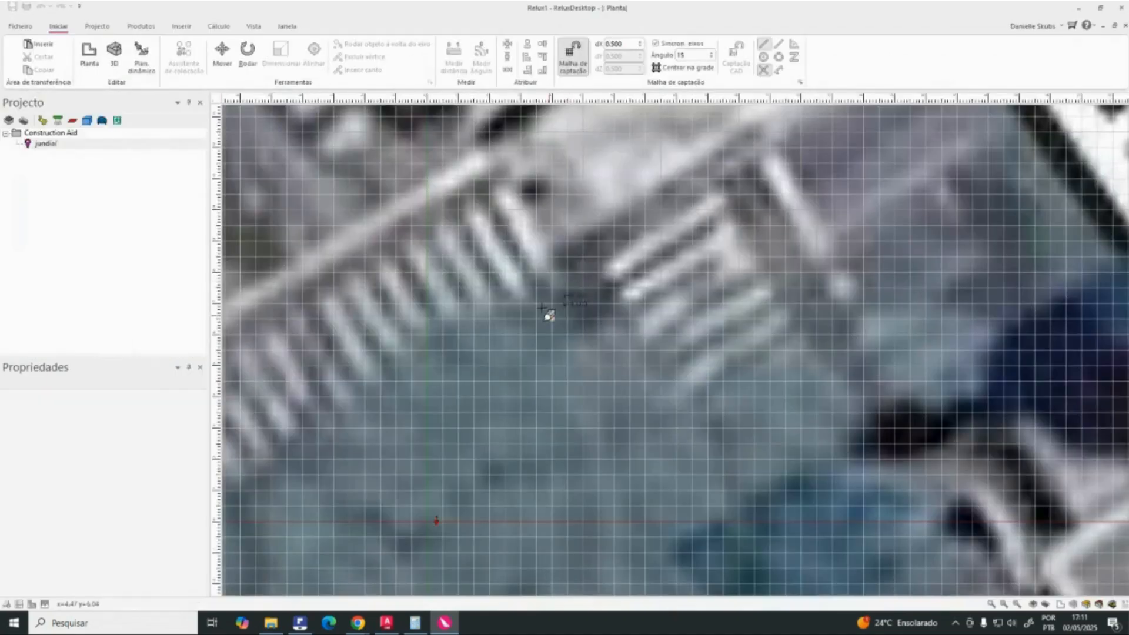
Step: Draw a rectangular room 12 m wide and 8 m deep on the empty grid to the right of the satellite image
{"action": "scroll", "coordinate": [518, 298], "scroll_direction": "down", "scroll_amount": 10}
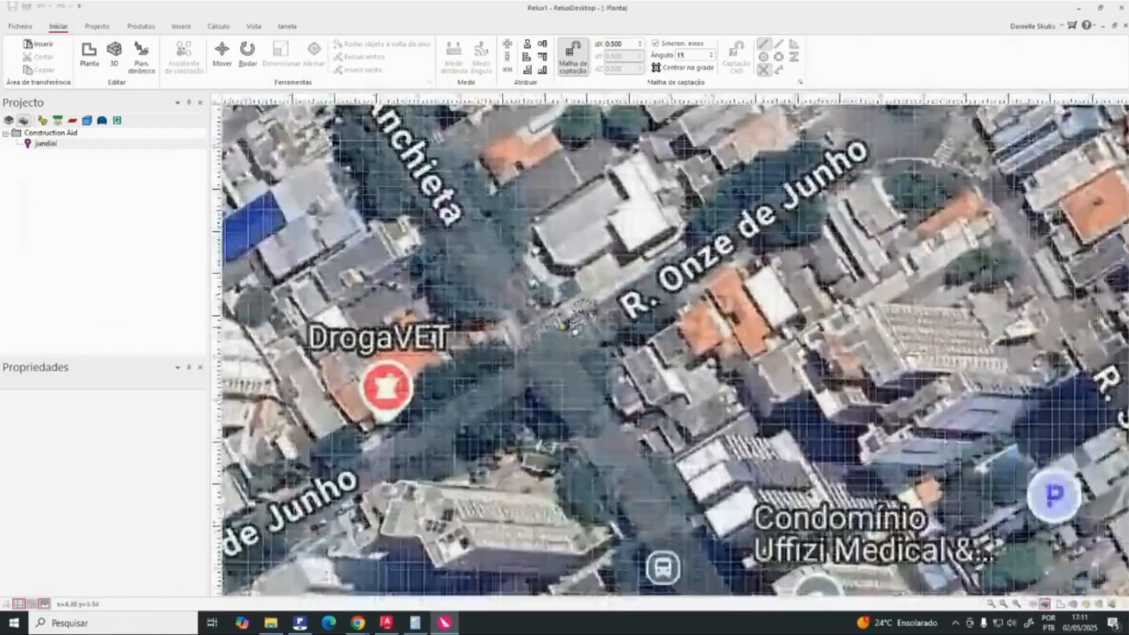
{"action": "scroll", "coordinate": [581, 311], "scroll_direction": "down", "scroll_amount": 3}
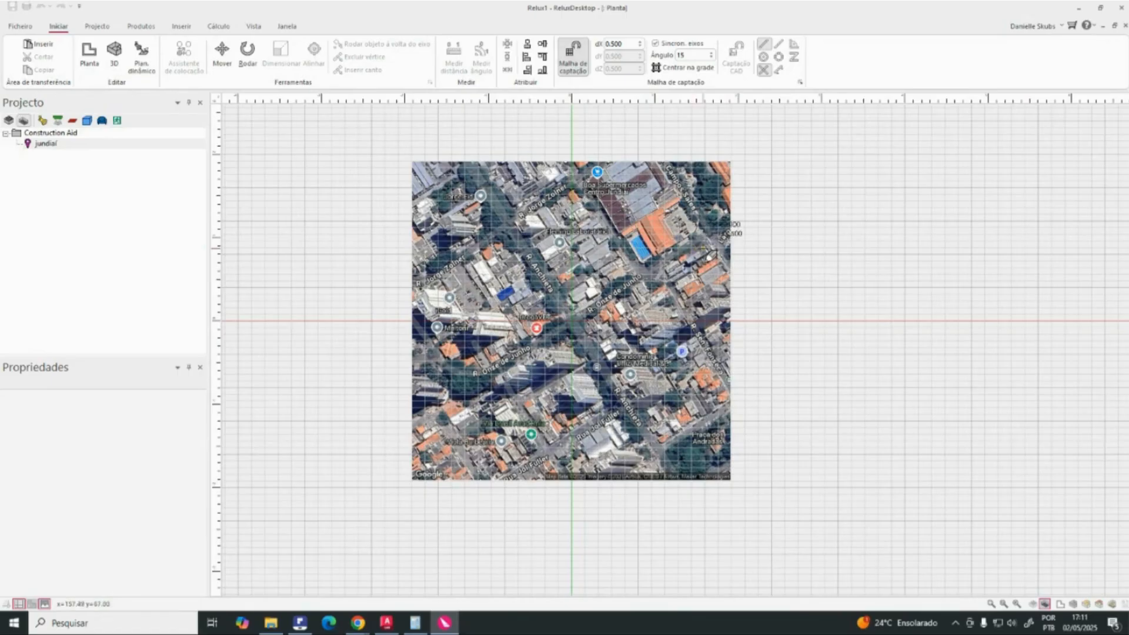
{"action": "scroll", "coordinate": [774, 280], "scroll_direction": "up", "scroll_amount": 1}
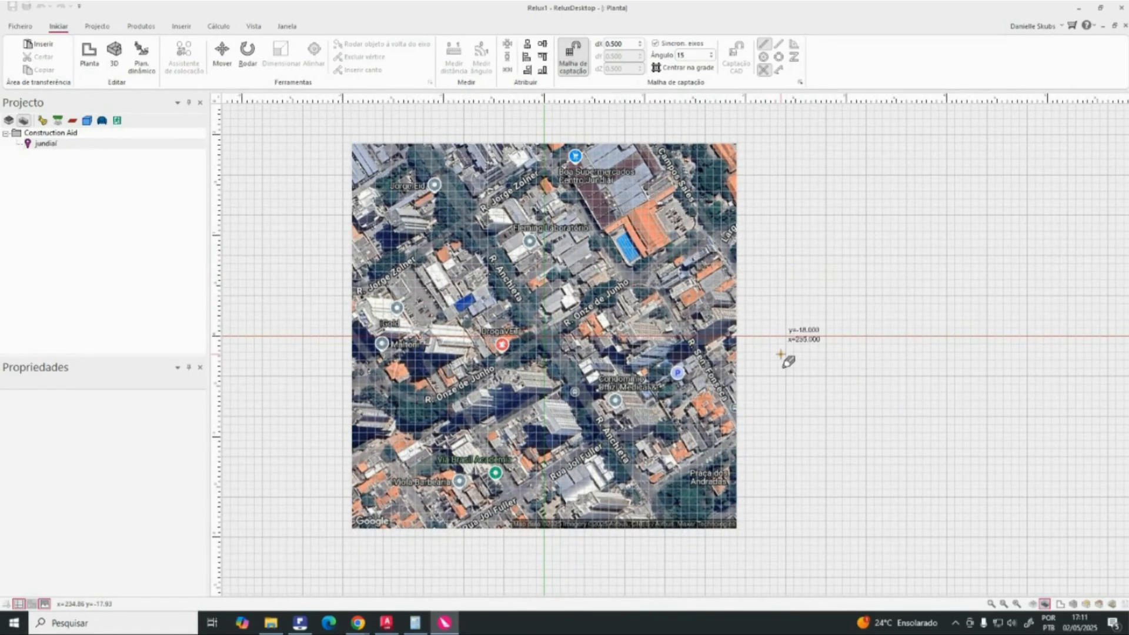
{"action": "scroll", "coordinate": [841, 305], "scroll_direction": "up", "scroll_amount": 3}
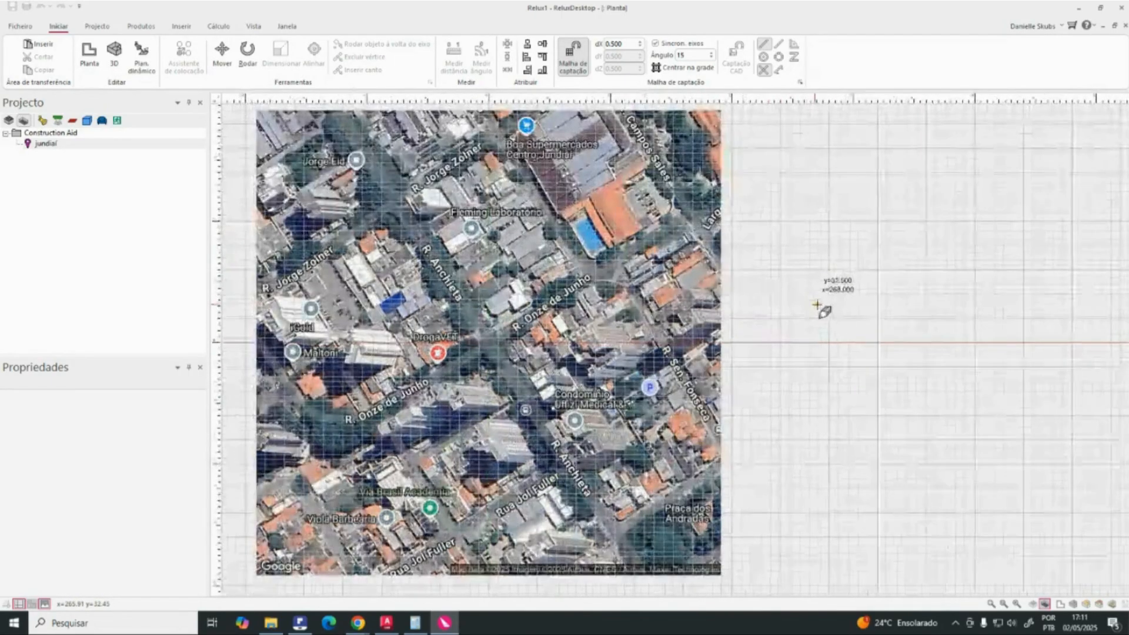
{"action": "scroll", "coordinate": [806, 281], "scroll_direction": "up", "scroll_amount": 1}
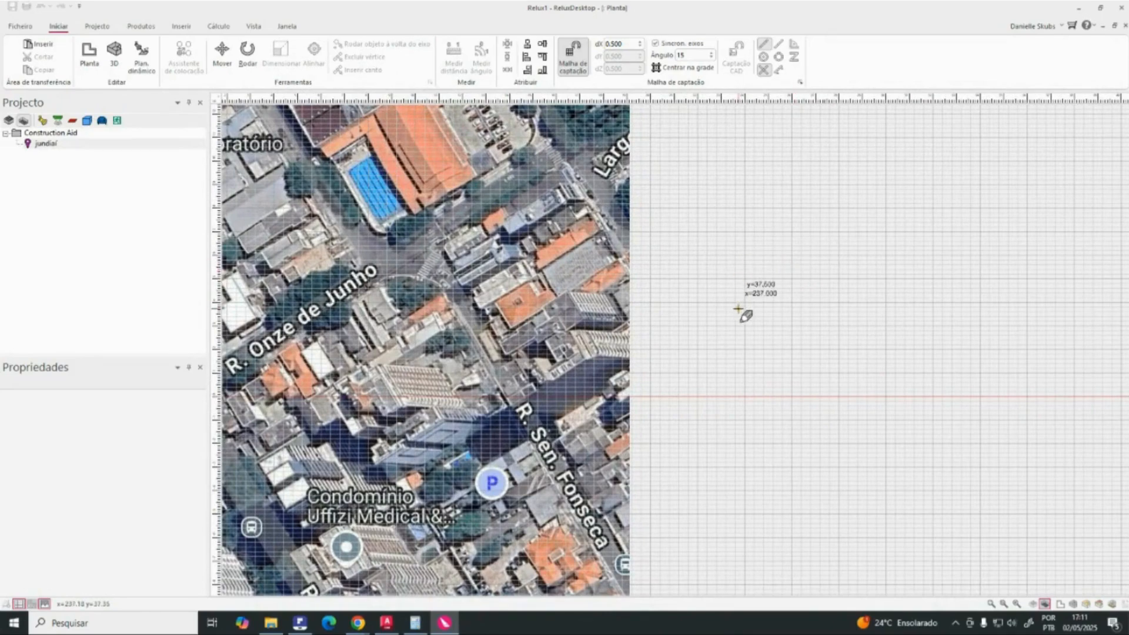
{"action": "scroll", "coordinate": [885, 286], "scroll_direction": "up", "scroll_amount": 2}
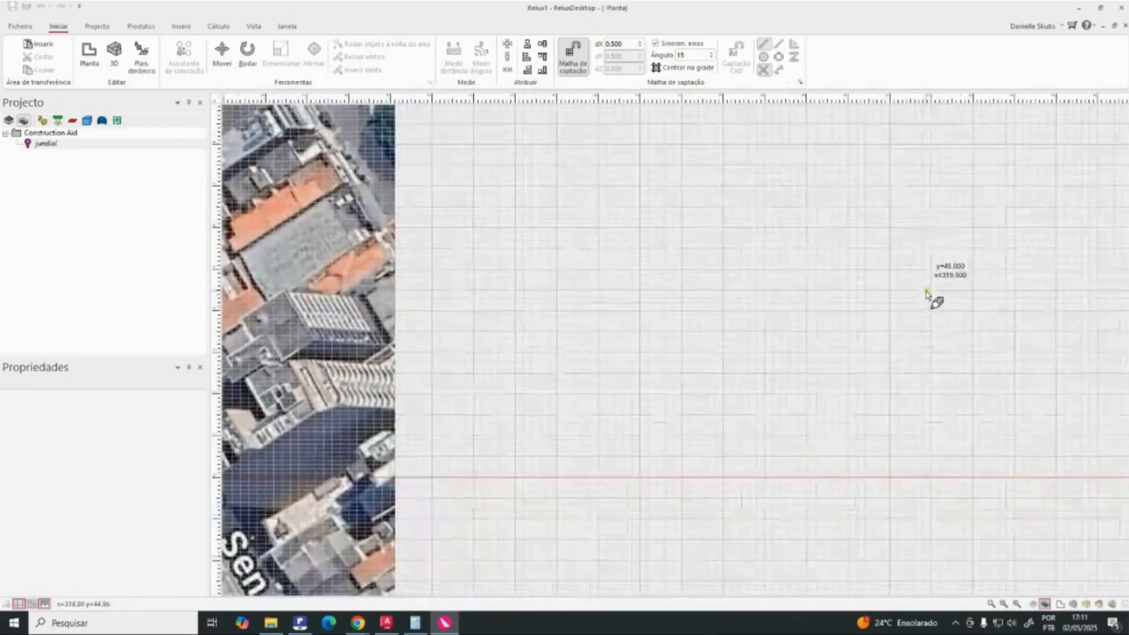
{"action": "scroll", "coordinate": [559, 344], "scroll_direction": "up", "scroll_amount": 1}
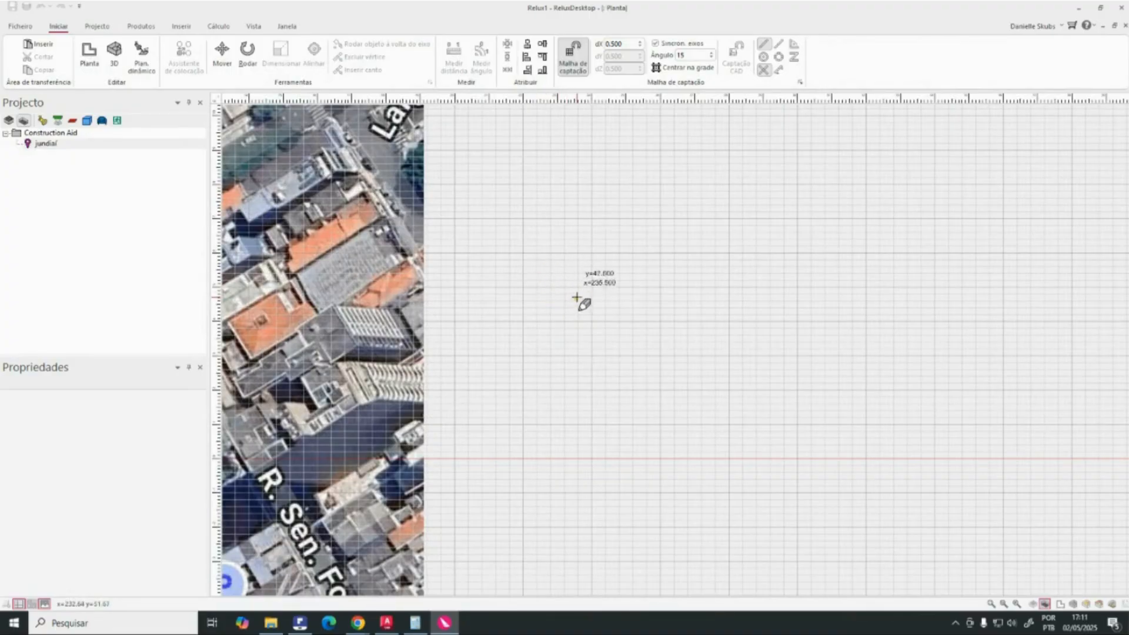
{"action": "left_click", "coordinate": [592, 287]}
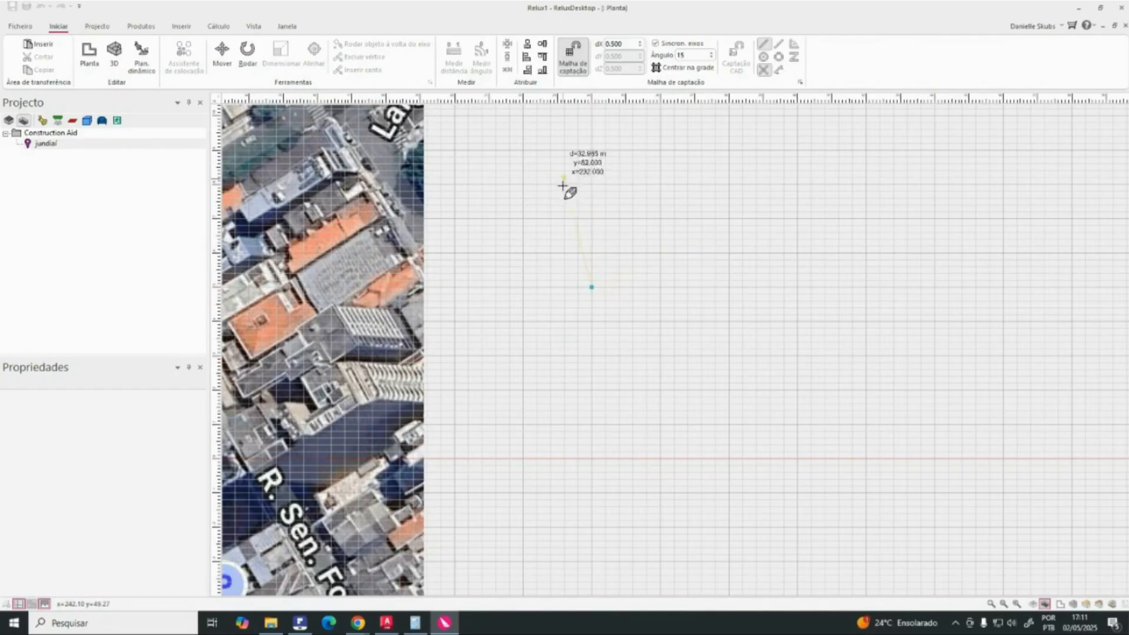
{"action": "scroll", "coordinate": [601, 211], "scroll_direction": "up", "scroll_amount": 1}
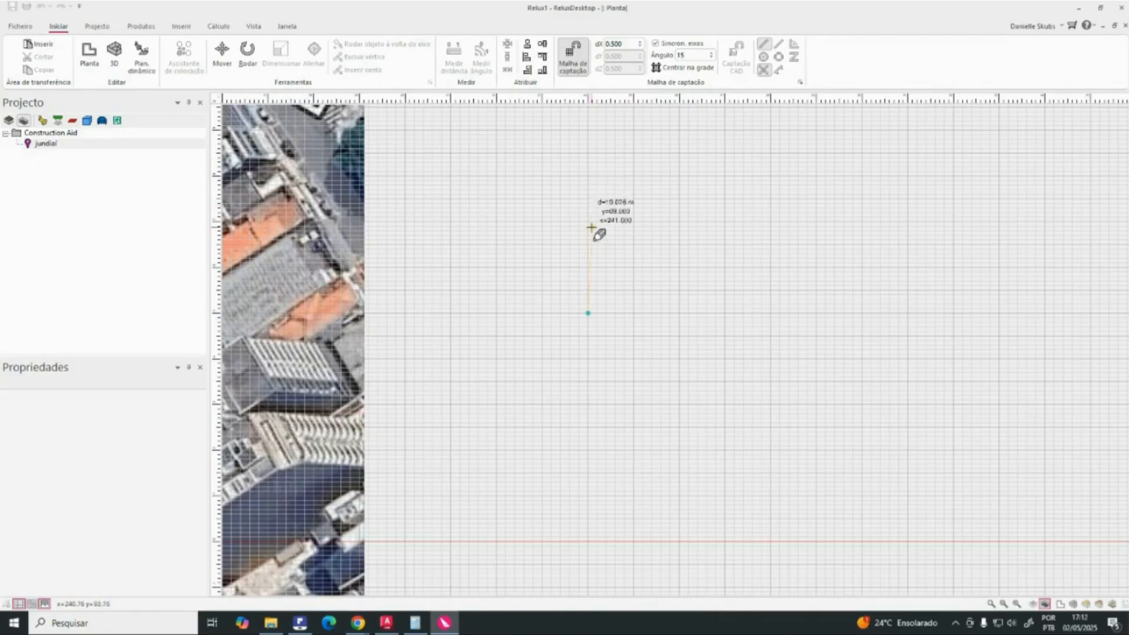
{"action": "scroll", "coordinate": [588, 207], "scroll_direction": "up", "scroll_amount": 2}
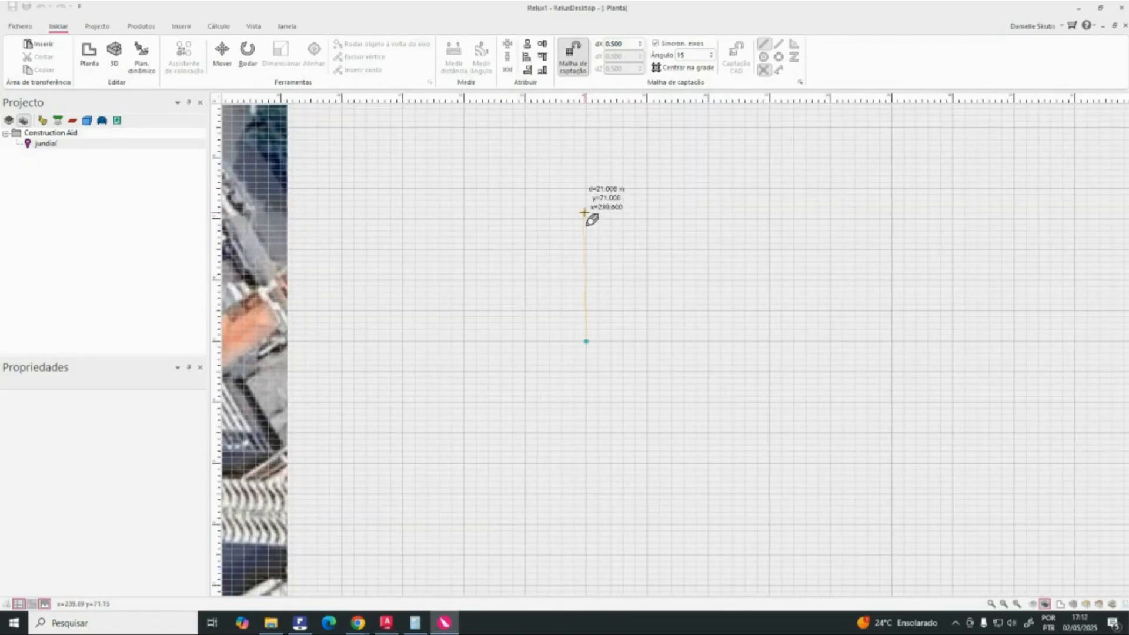
{"action": "scroll", "coordinate": [588, 294], "scroll_direction": "up", "scroll_amount": 2}
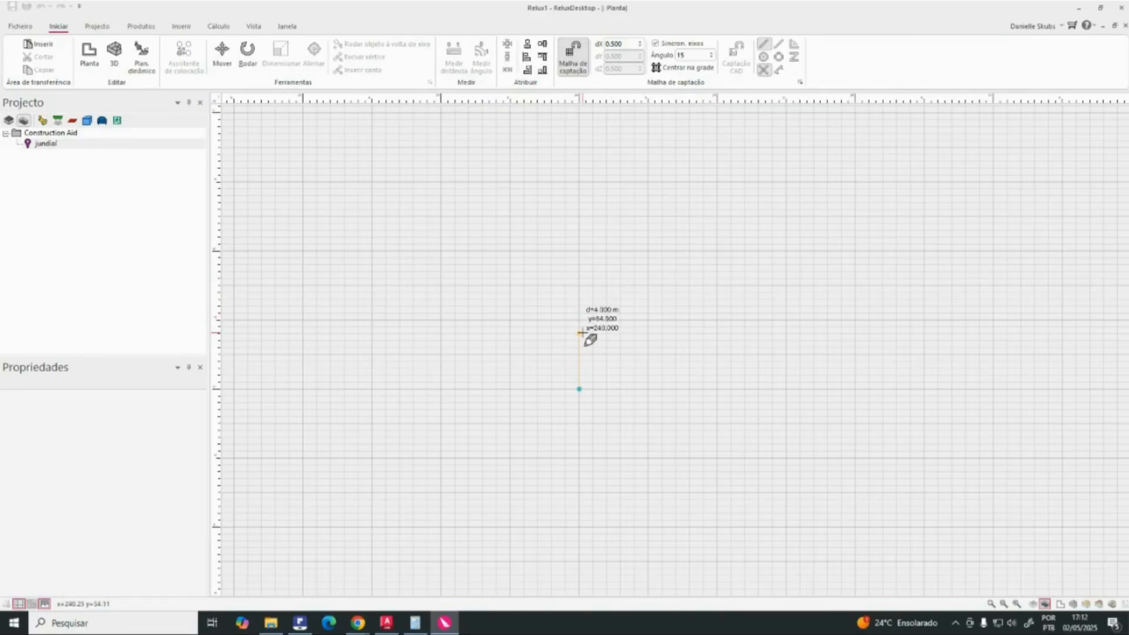
{"action": "left_click", "coordinate": [579, 278]}
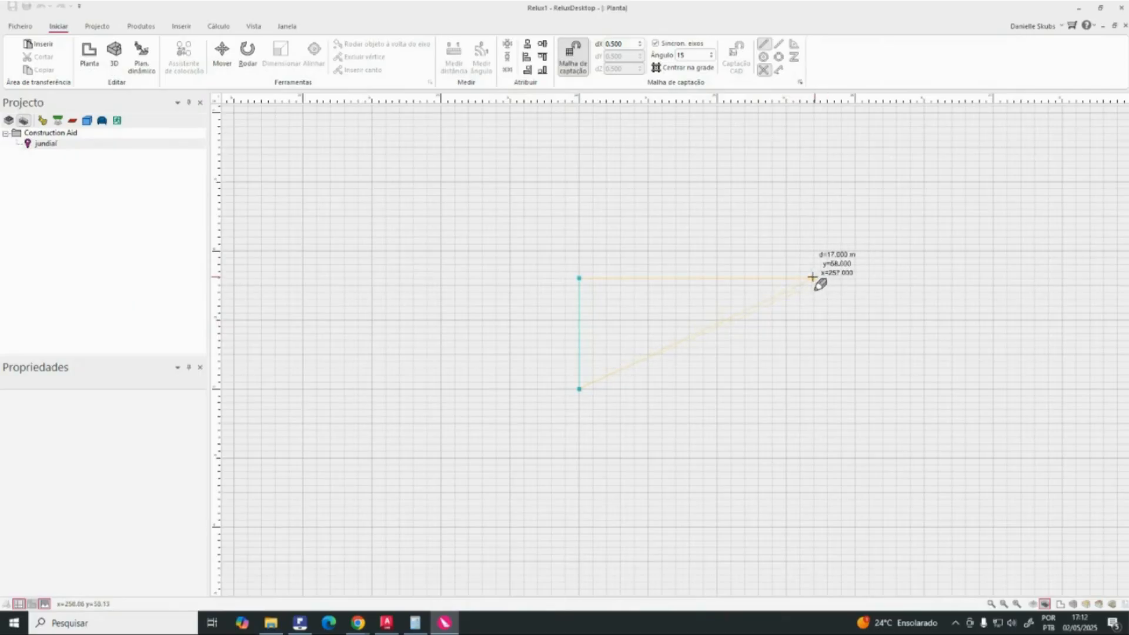
{"action": "left_click", "coordinate": [746, 278]}
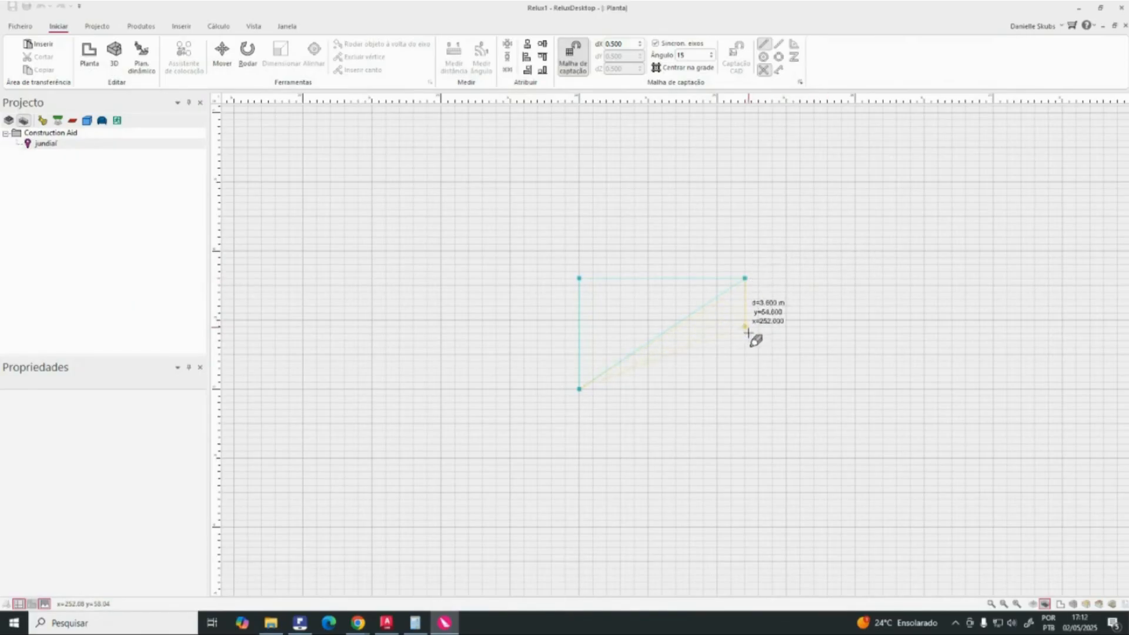
{"action": "left_click", "coordinate": [744, 390]}
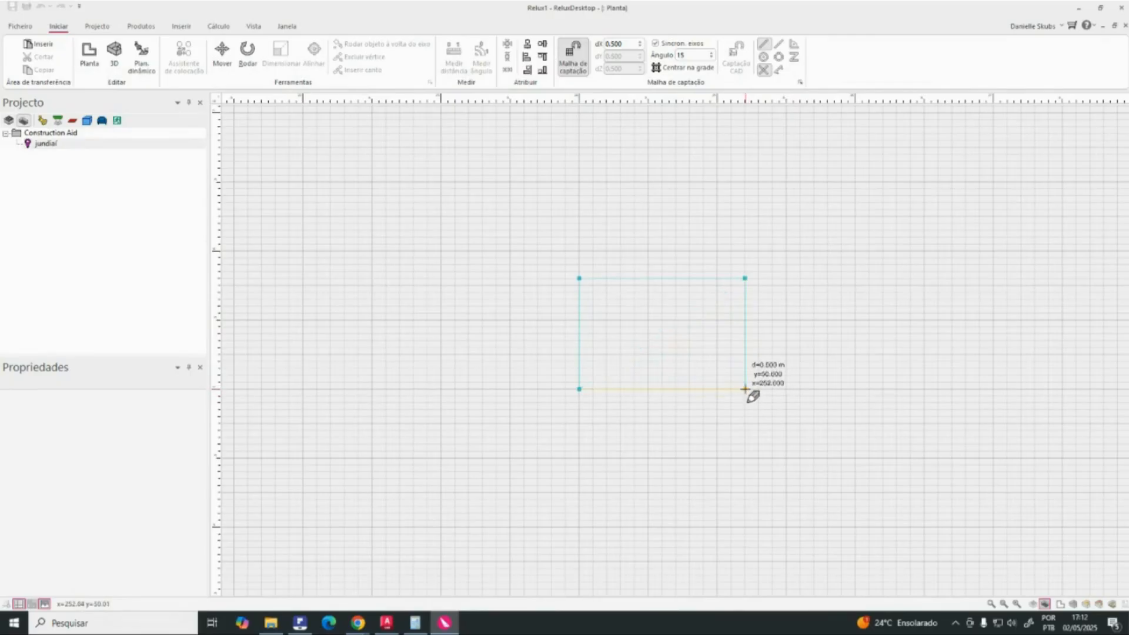
{"action": "right_click", "coordinate": [744, 391]}
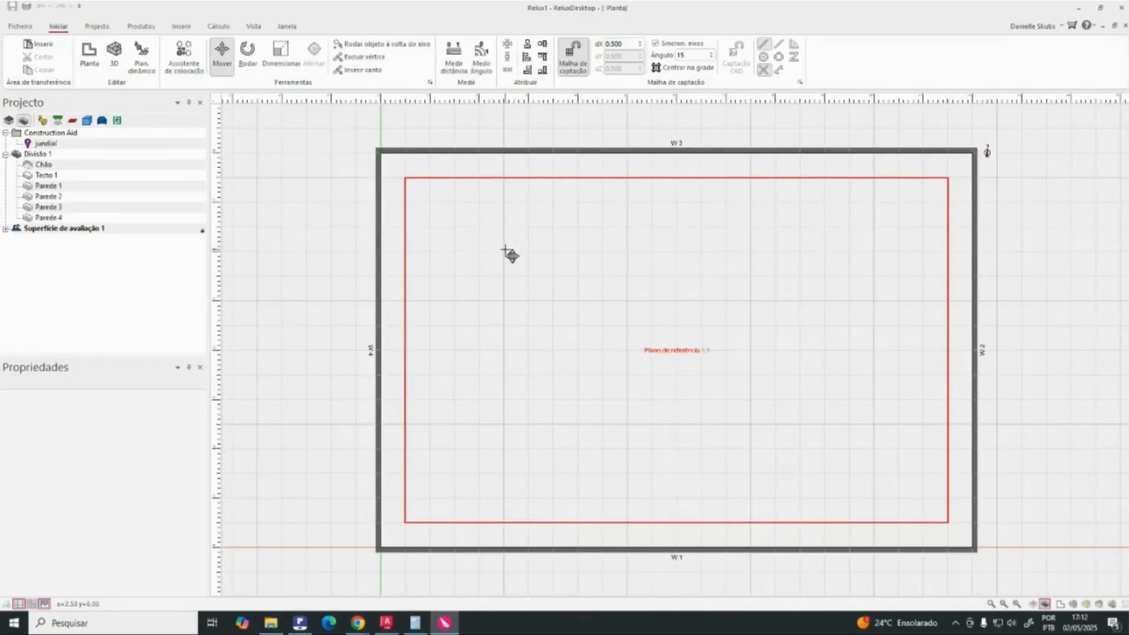
Step: Open the room's 3D view in a maximized window and show the whole room from outside
{"action": "scroll", "coordinate": [483, 250], "scroll_direction": "down", "scroll_amount": 3}
{"action": "middle_click_drag", "start_coordinate": [483, 250], "coordinate": [540, 325]}
{"action": "scroll", "coordinate": [605, 330], "scroll_direction": "down", "scroll_amount": 1}
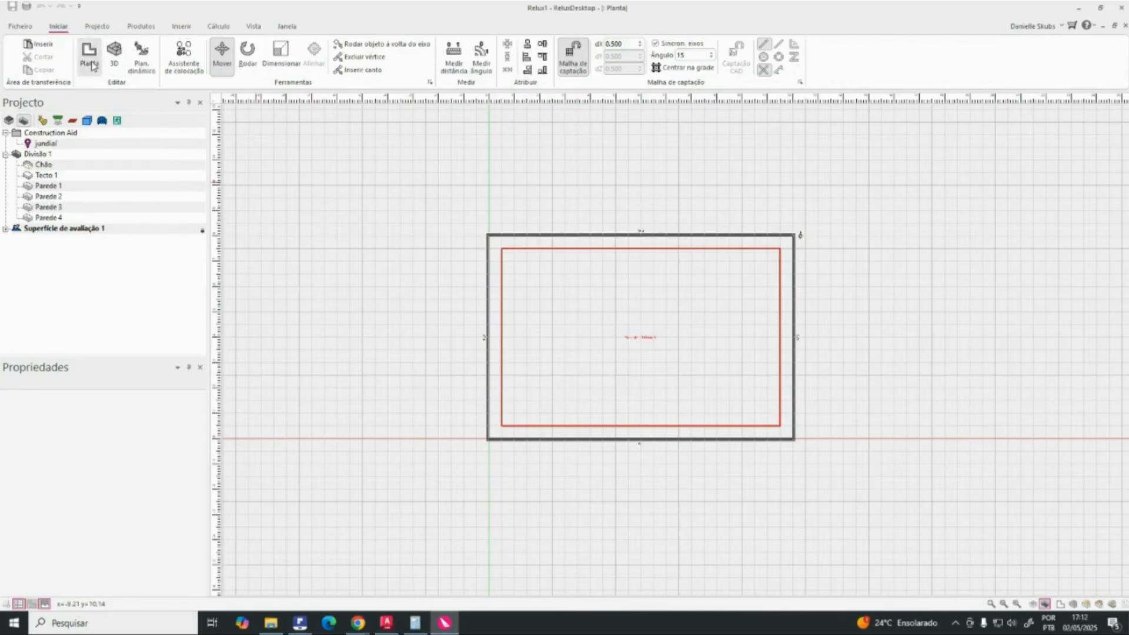
{"action": "left_click", "coordinate": [115, 69]}
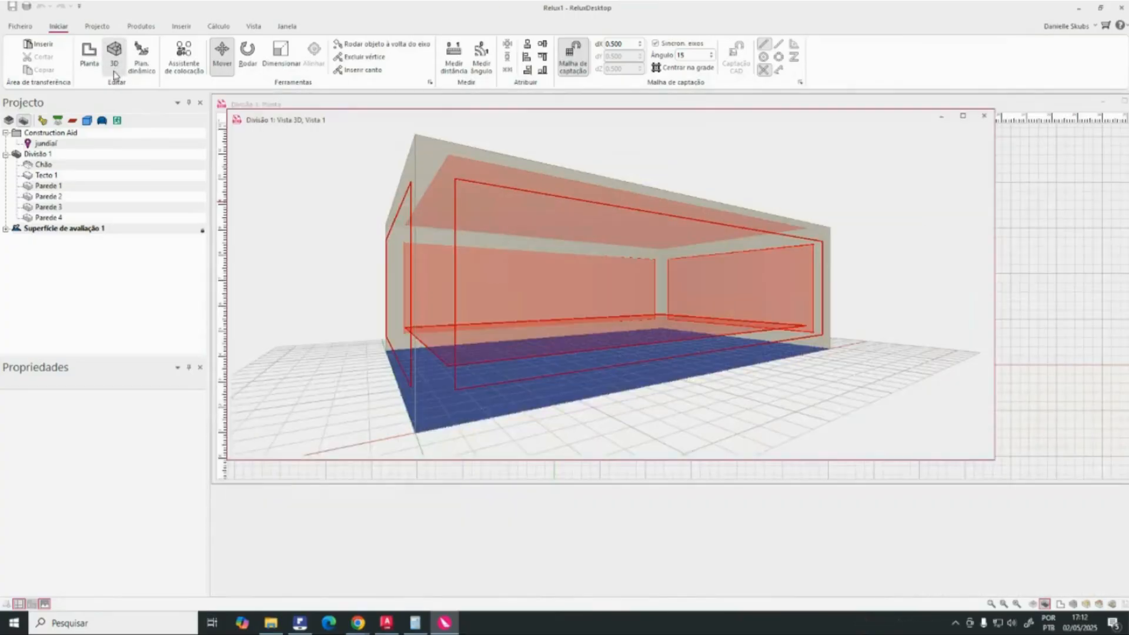
{"action": "left_click", "coordinate": [961, 119]}
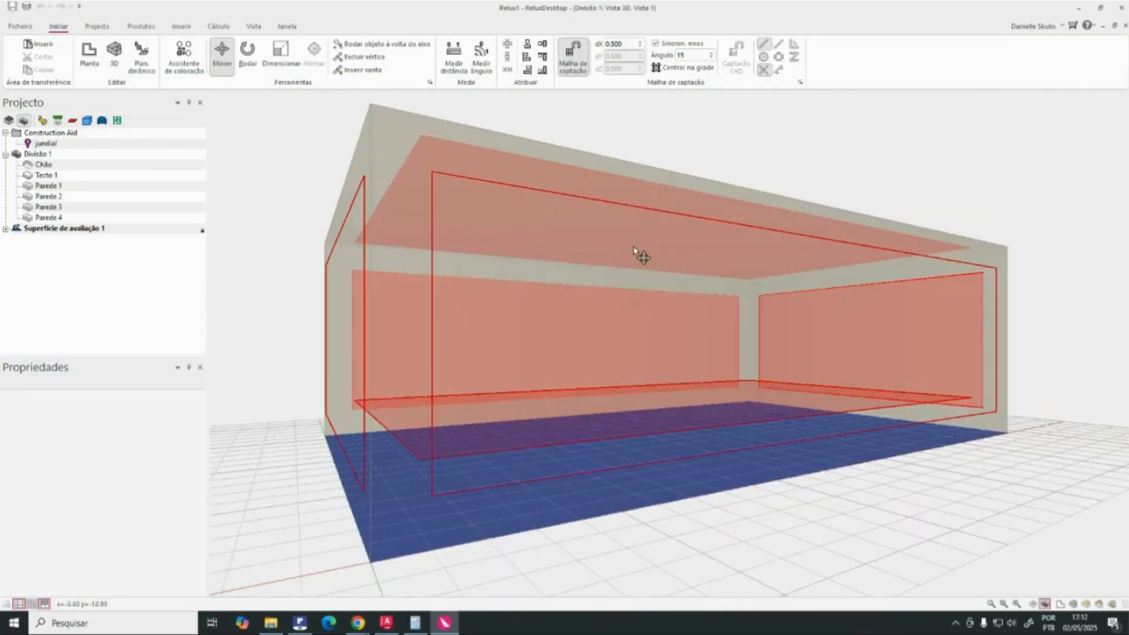
{"action": "scroll", "coordinate": [530, 411], "scroll_direction": "down", "scroll_amount": 5}
{"action": "middle_click_drag", "start_coordinate": [557, 342], "coordinate": [557, 342]}
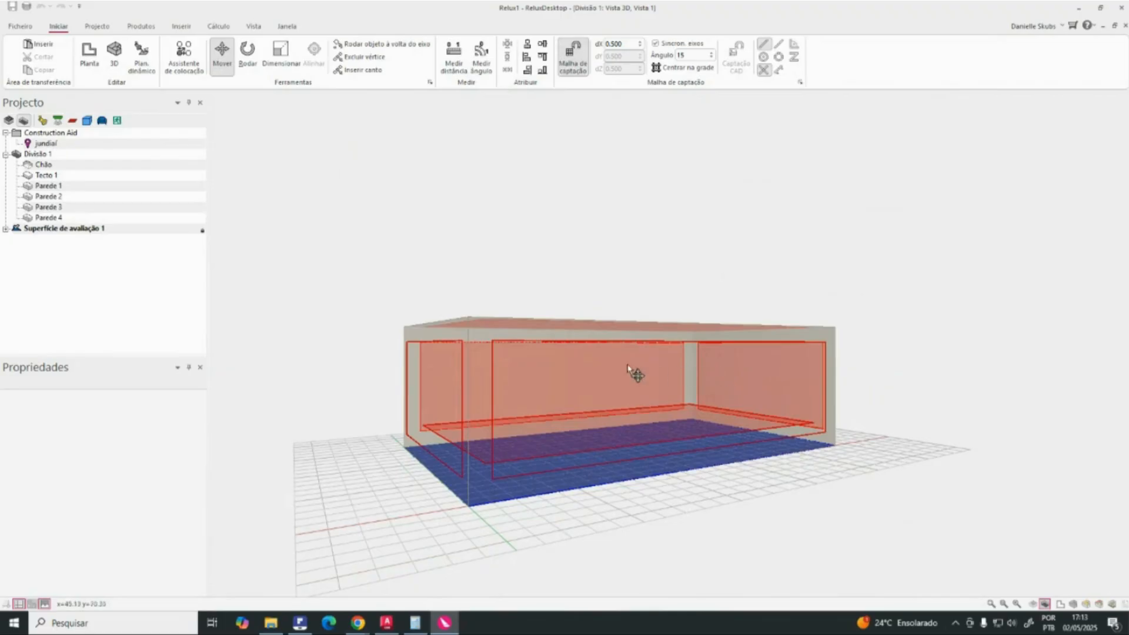
Step: Select the room Divisão 1 in the 3D view to show its properties
{"action": "left_click", "coordinate": [592, 335]}
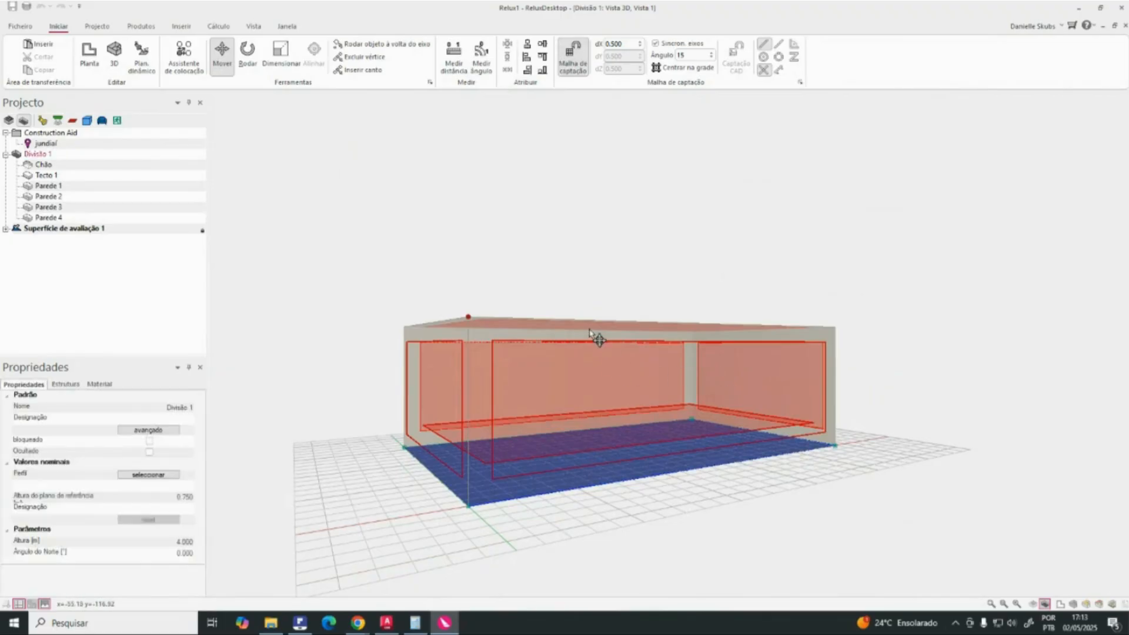
{"action": "left_click", "coordinate": [487, 462]}
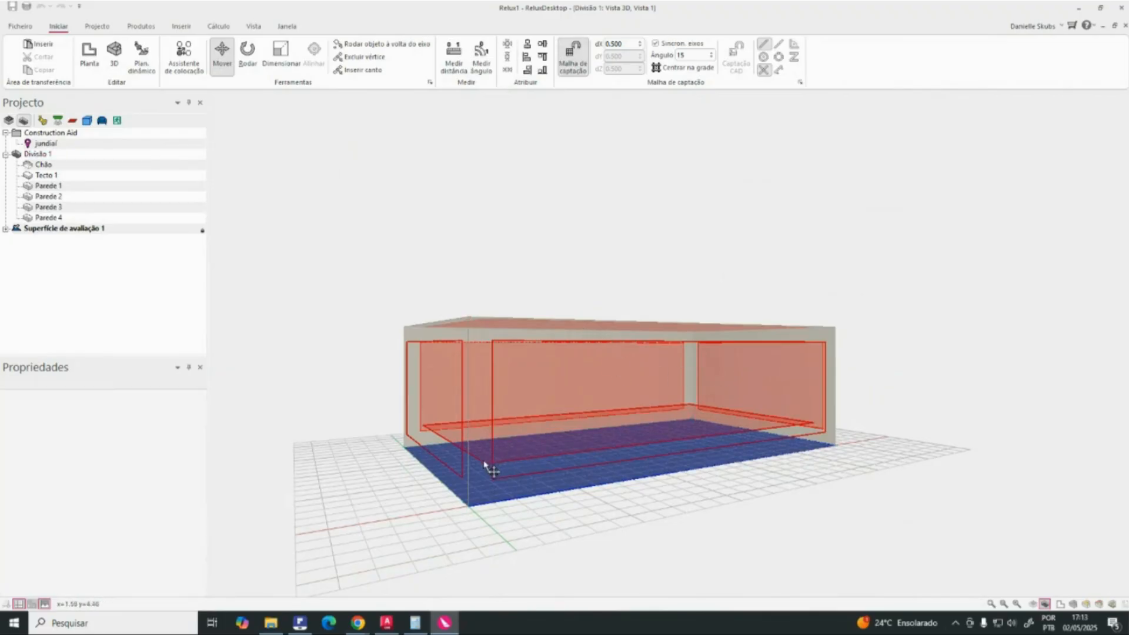
{"action": "left_click", "coordinate": [475, 458]}
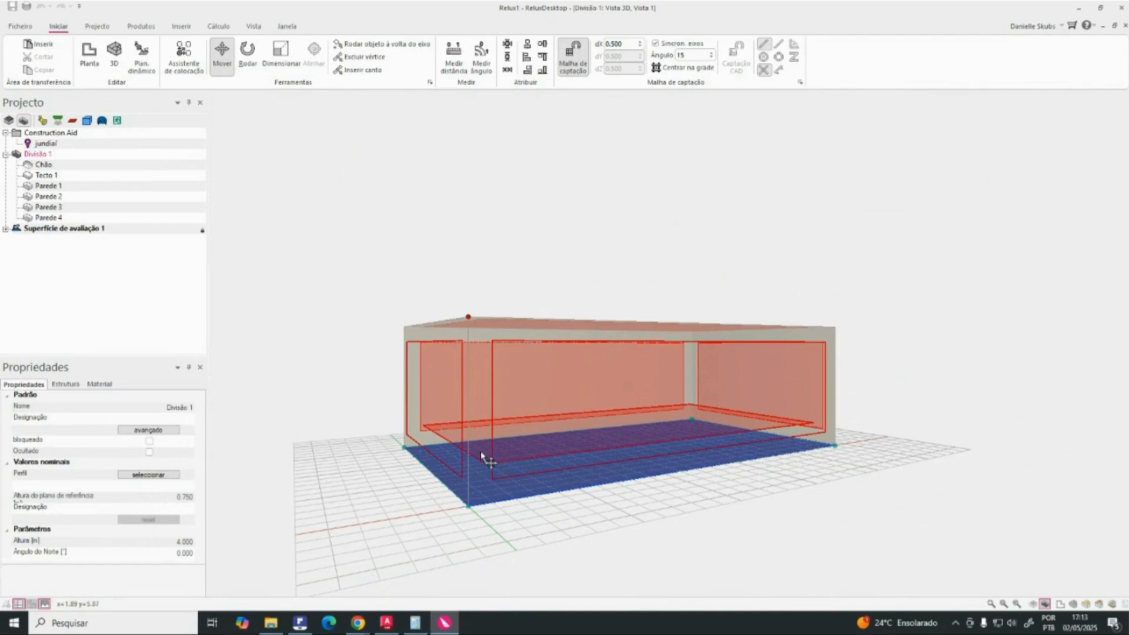
{"action": "left_click", "coordinate": [482, 462]}
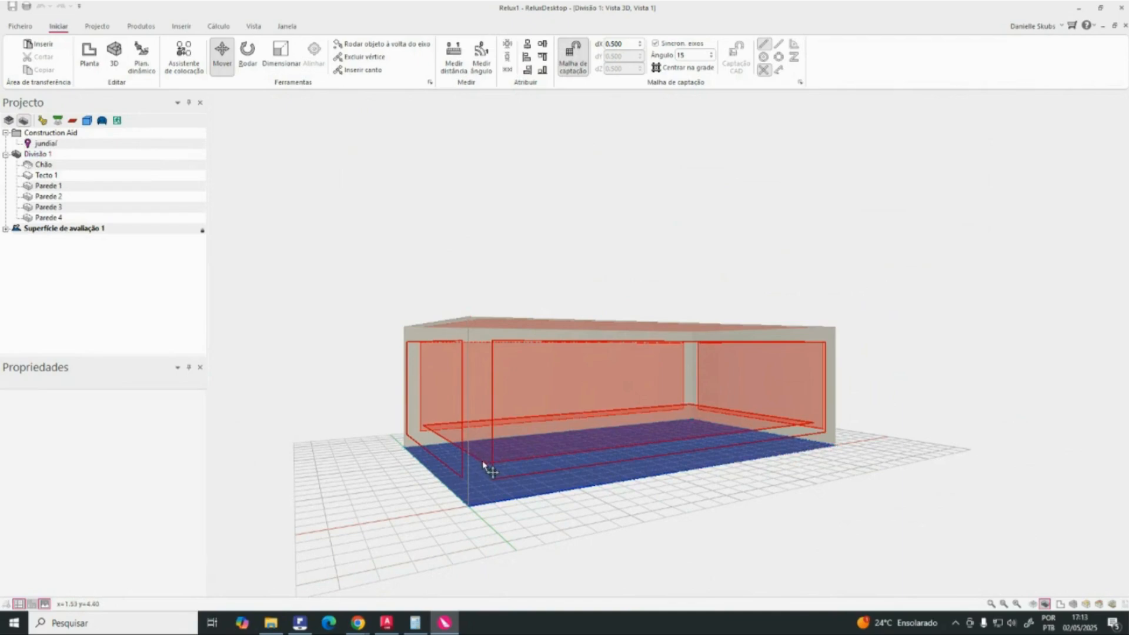
{"action": "left_click", "coordinate": [486, 463]}
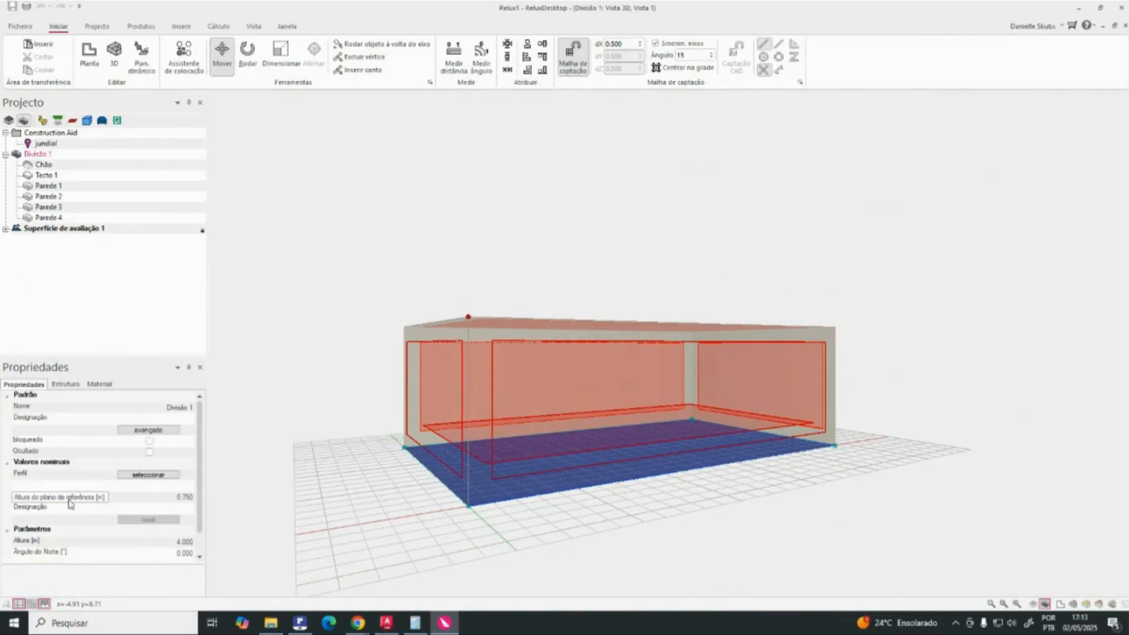
Step: Try a reference plane height of 1.5 m for the room
{"action": "left_click", "coordinate": [179, 499]}
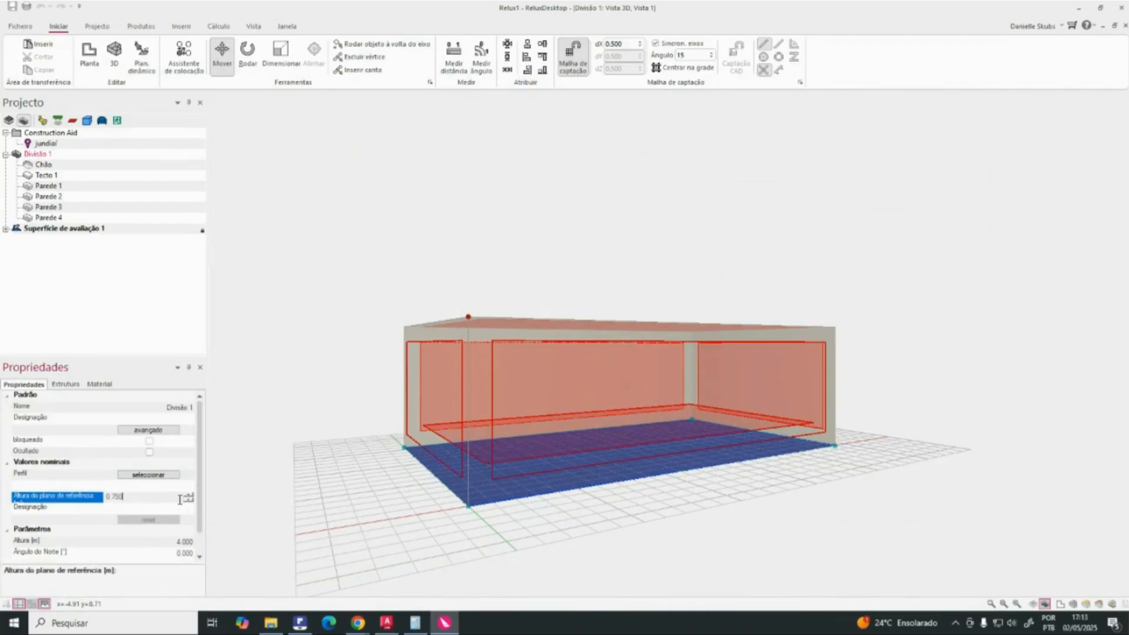
{"action": "type", "text": "1.5"}
{"action": "left_click", "coordinate": [83, 505]}
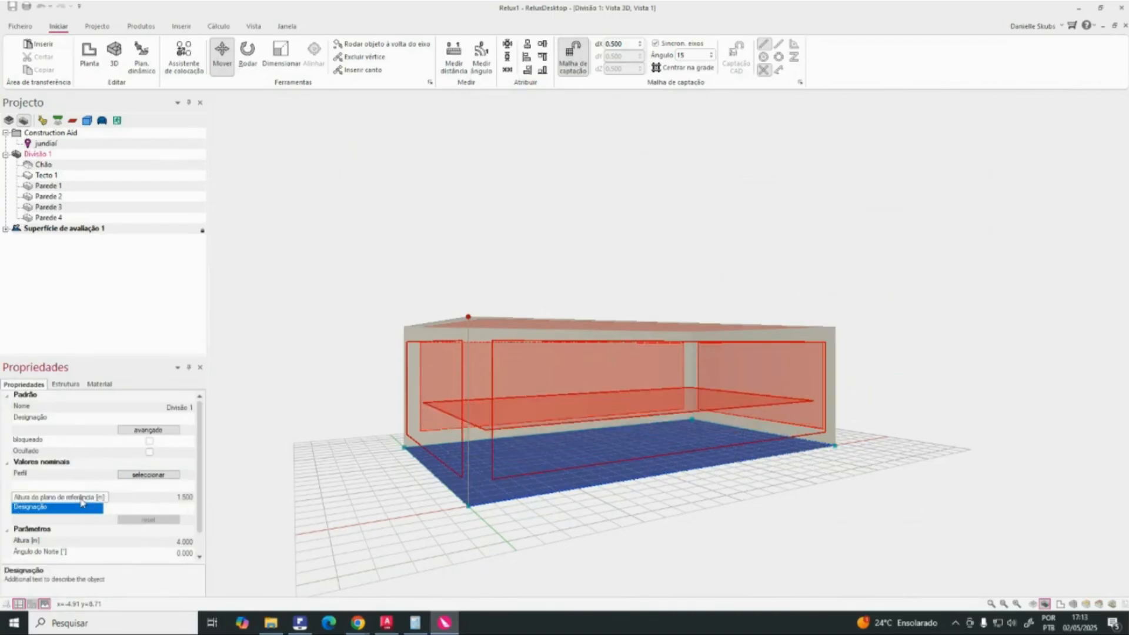
Step: Set the room's reference plane height to 0.72 m
{"action": "left_click", "coordinate": [188, 497]}
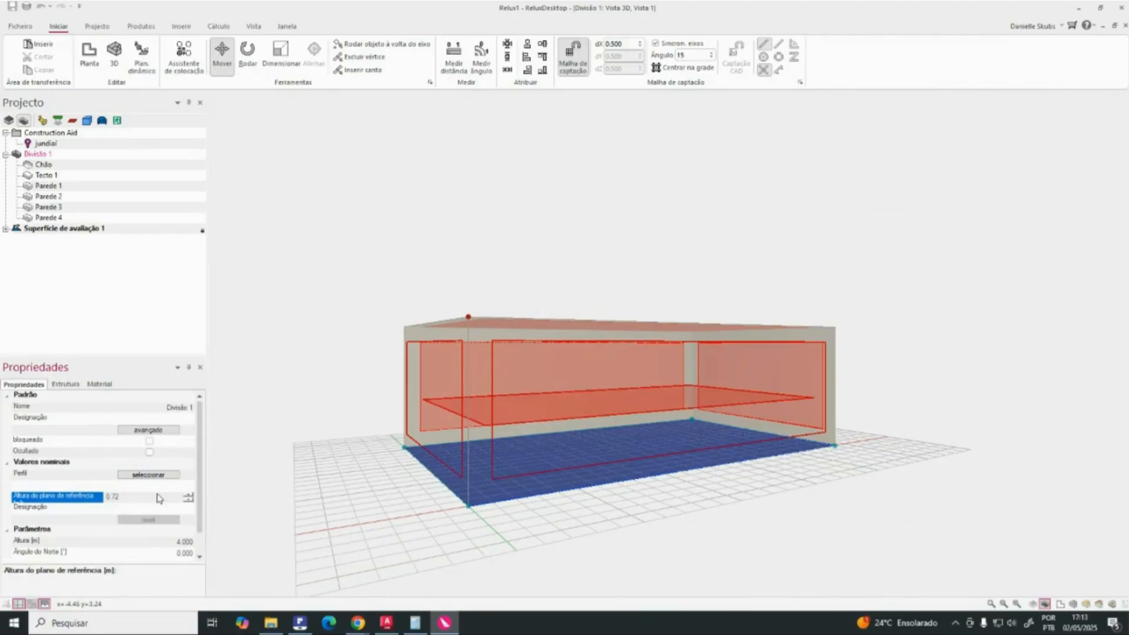
{"action": "type", "text": "0.72"}
{"action": "key", "text": "Return"}
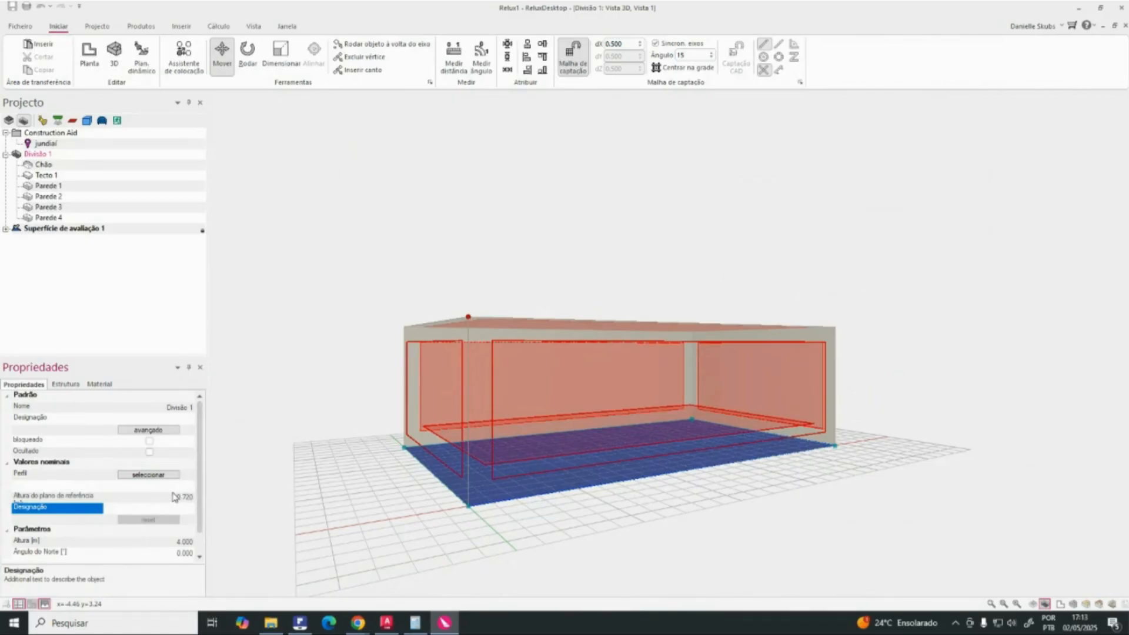
{"action": "scroll", "coordinate": [174, 497], "scroll_direction": "down", "scroll_amount": 2}
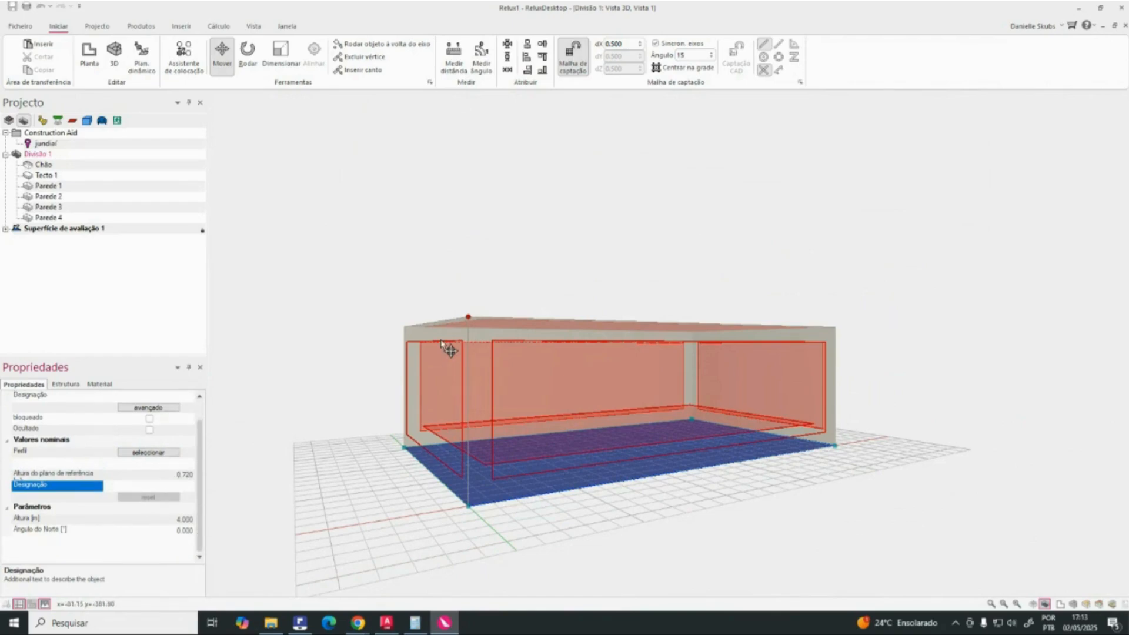
Step: Switch to the room's floor plan and try to move its upper wall outward
{"action": "left_click", "coordinate": [442, 344]}
{"action": "left_click", "coordinate": [448, 331]}
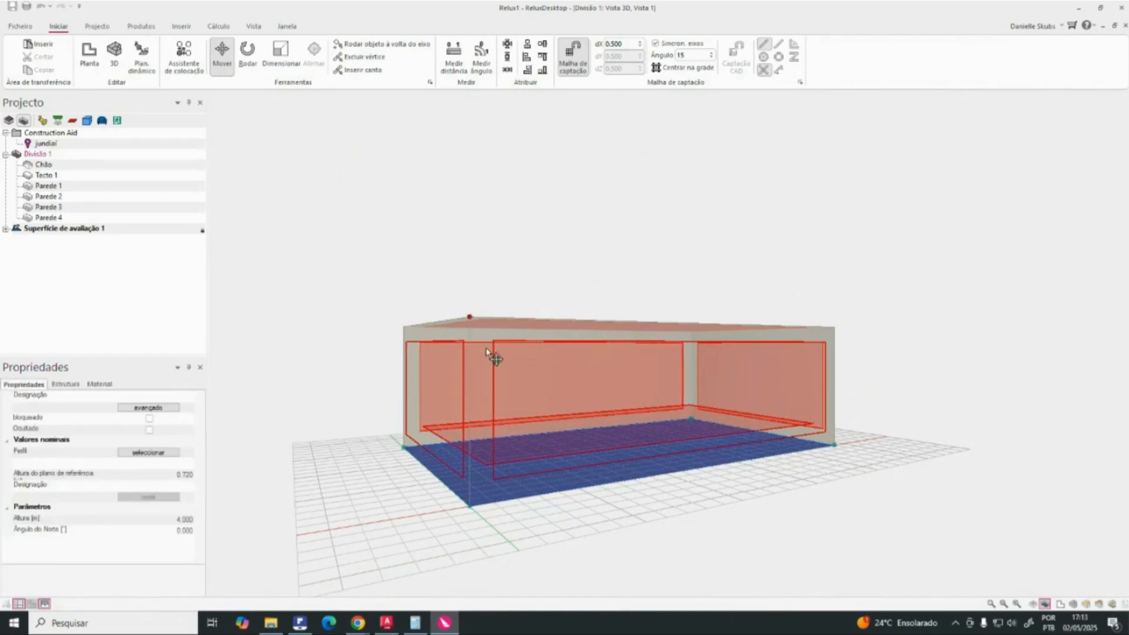
{"action": "left_click", "coordinate": [88, 54]}
{"action": "left_click", "coordinate": [574, 232]}
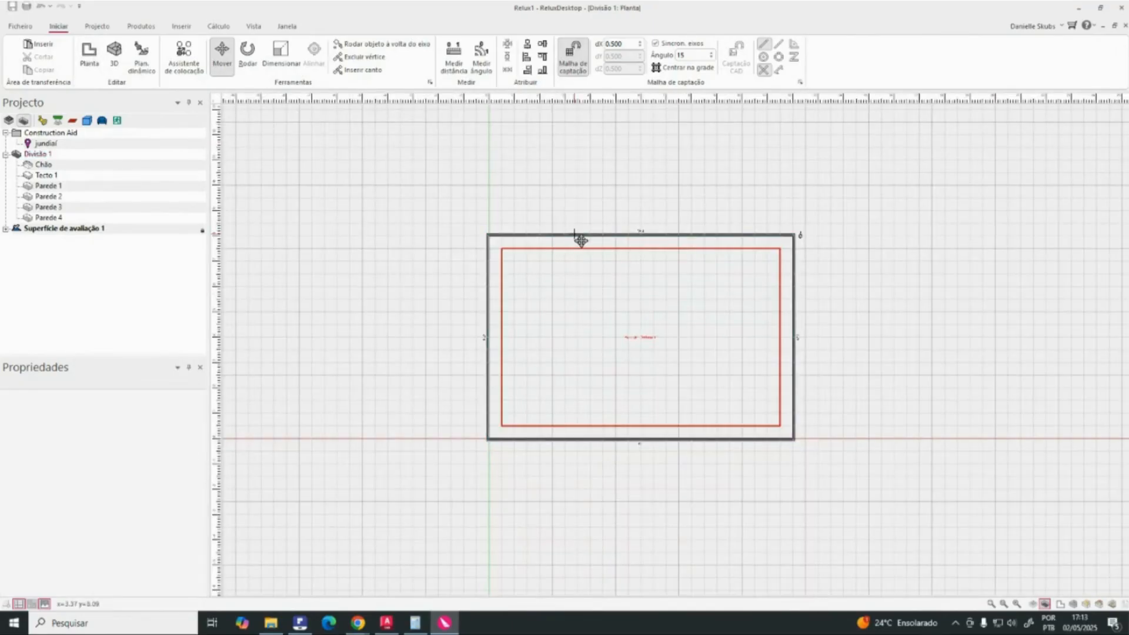
{"action": "left_click", "coordinate": [575, 236]}
{"action": "left_click", "coordinate": [674, 241]}
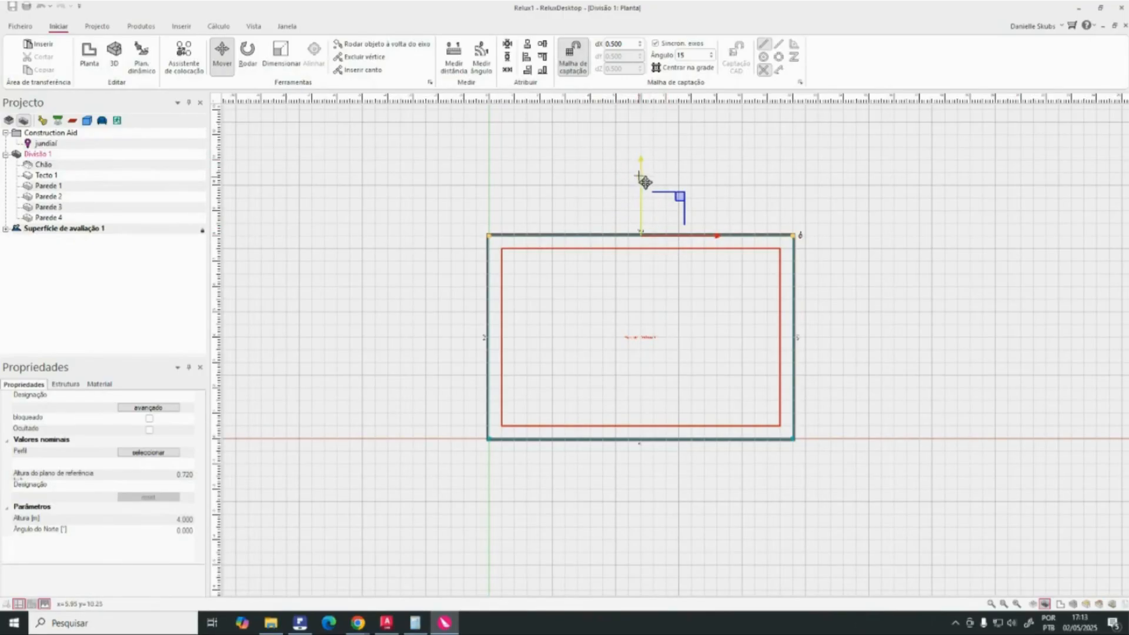
{"action": "mouse_move", "coordinate": [640, 175]}
{"action": "left_mouse_down"}
{"action": "mouse_move", "coordinate": [642, 121]}
{"action": "mouse_move", "coordinate": [642, 160]}
{"action": "left_mouse_up"}
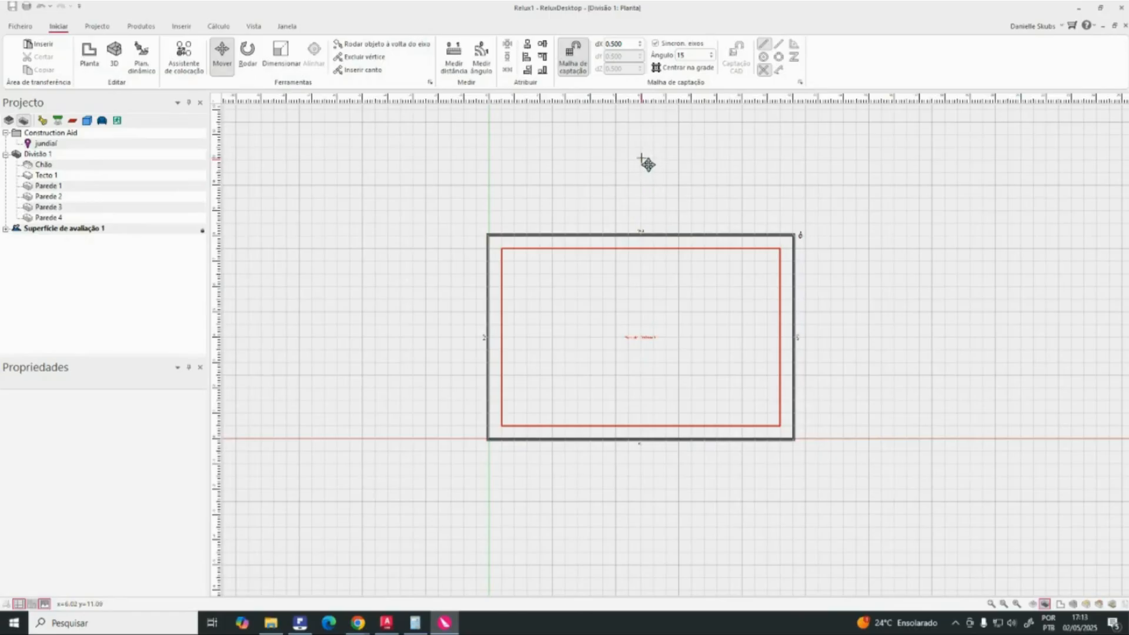
Step: Move the room's upper wall outward in the floor plan, to a room depth of about 10.5 m
{"action": "scroll", "coordinate": [650, 180], "scroll_direction": "up", "scroll_amount": 3}
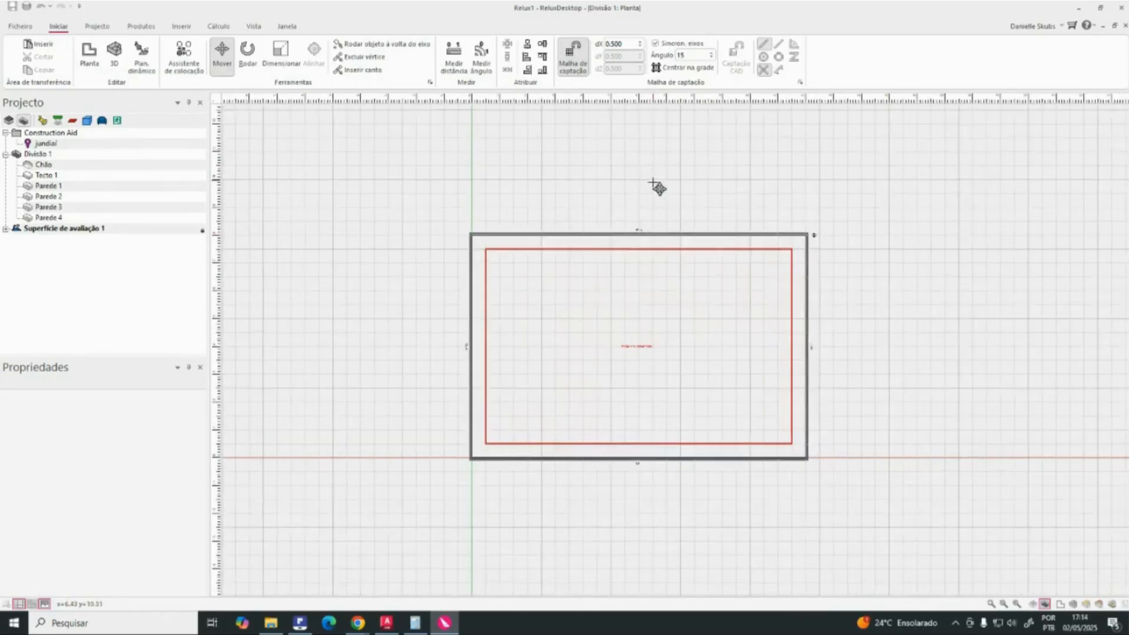
{"action": "left_click", "coordinate": [668, 228]}
{"action": "scroll", "coordinate": [653, 276], "scroll_direction": "down", "scroll_amount": 2}
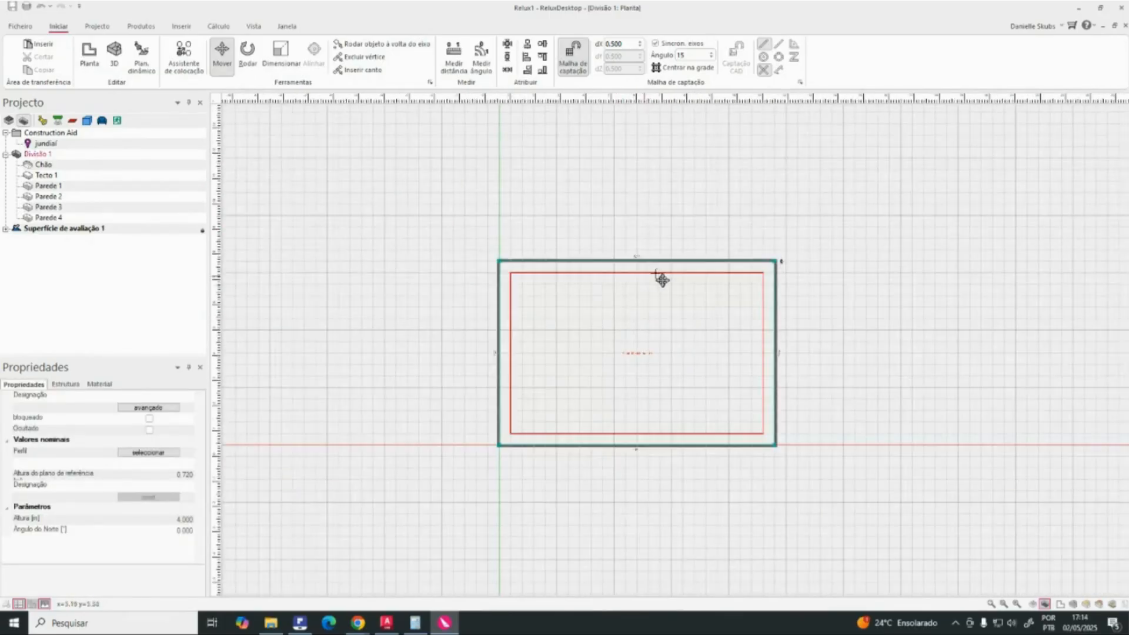
{"action": "scroll", "coordinate": [641, 284], "scroll_direction": "up", "scroll_amount": 2}
{"action": "left_click", "coordinate": [830, 246]}
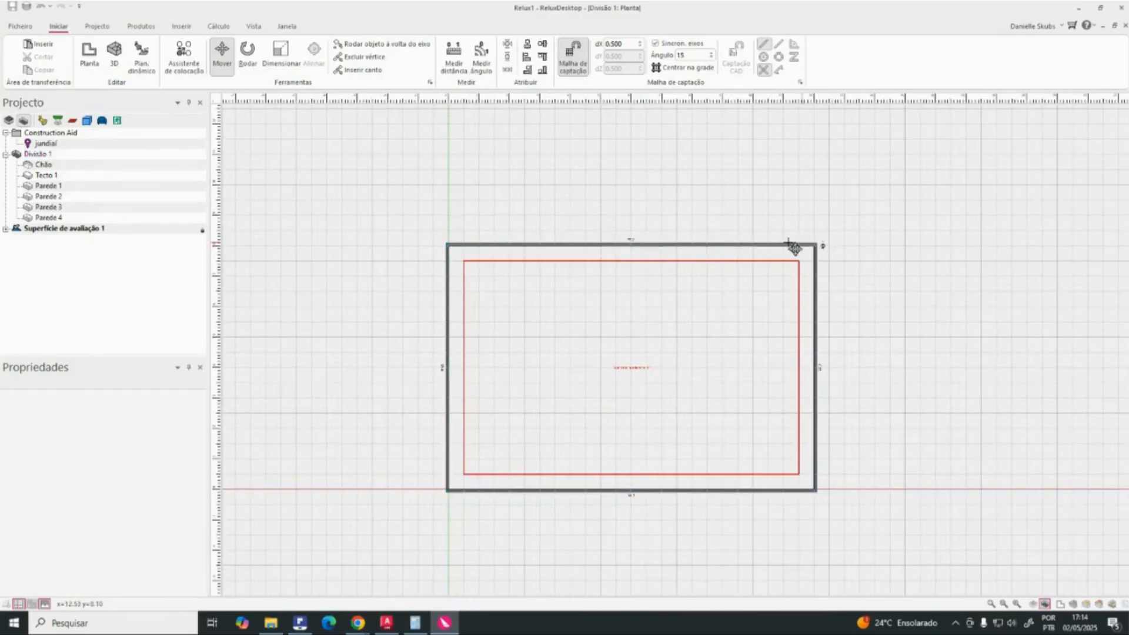
{"action": "scroll", "coordinate": [659, 297], "scroll_direction": "down", "scroll_amount": 2}
{"action": "left_click", "coordinate": [654, 262]}
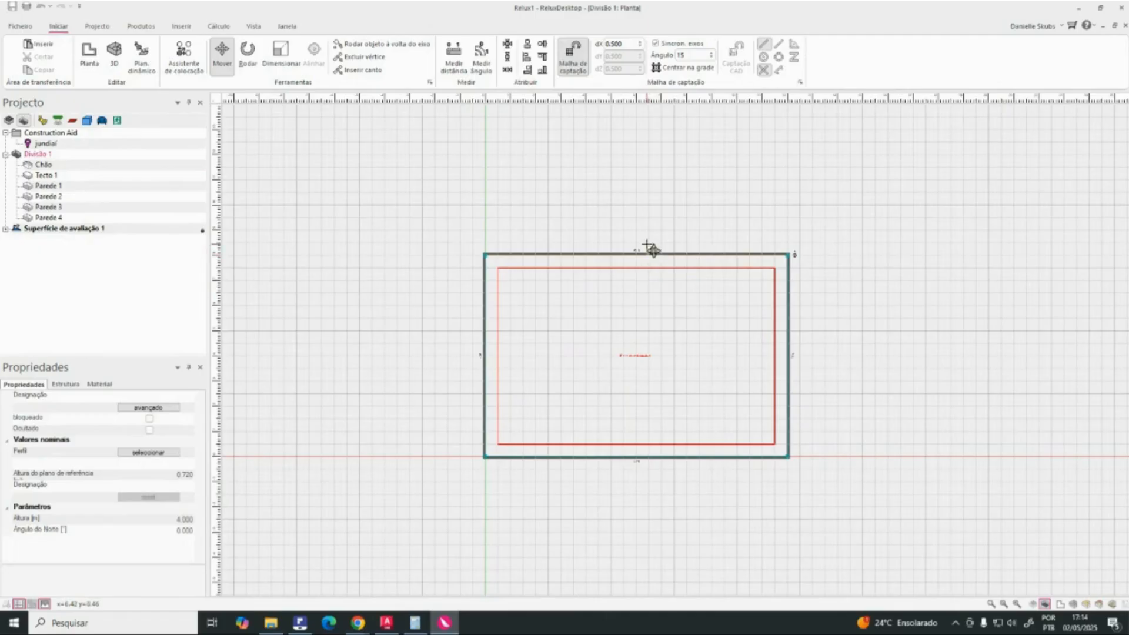
{"action": "left_click", "coordinate": [647, 244]}
{"action": "left_click", "coordinate": [539, 255]}
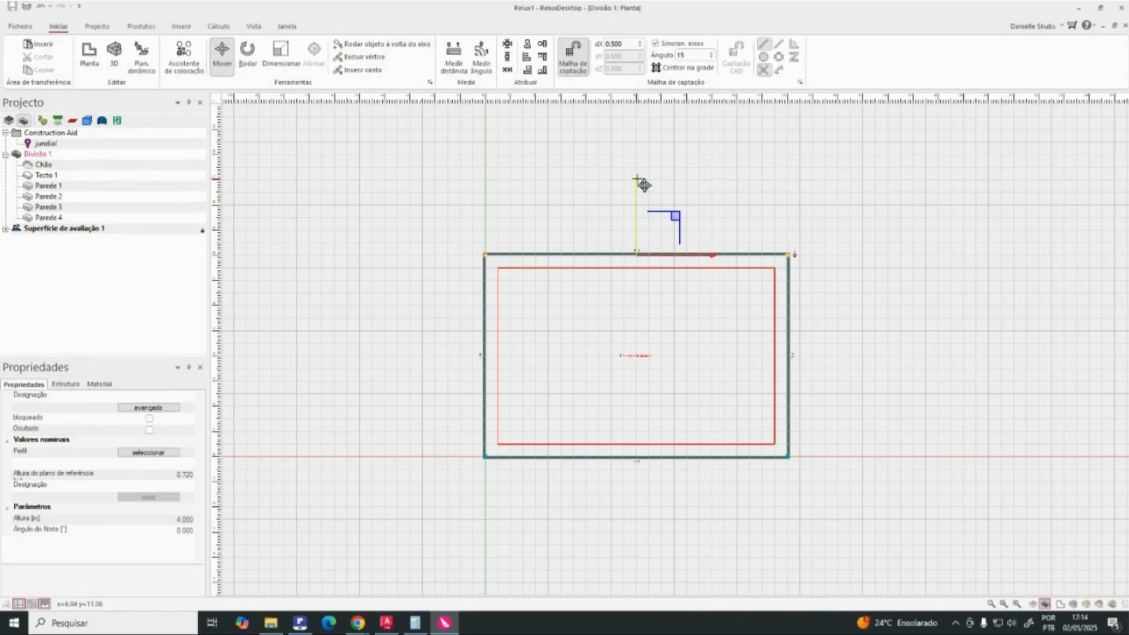
{"action": "left_click_drag", "start_coordinate": [644, 185], "coordinate": [647, 121]}
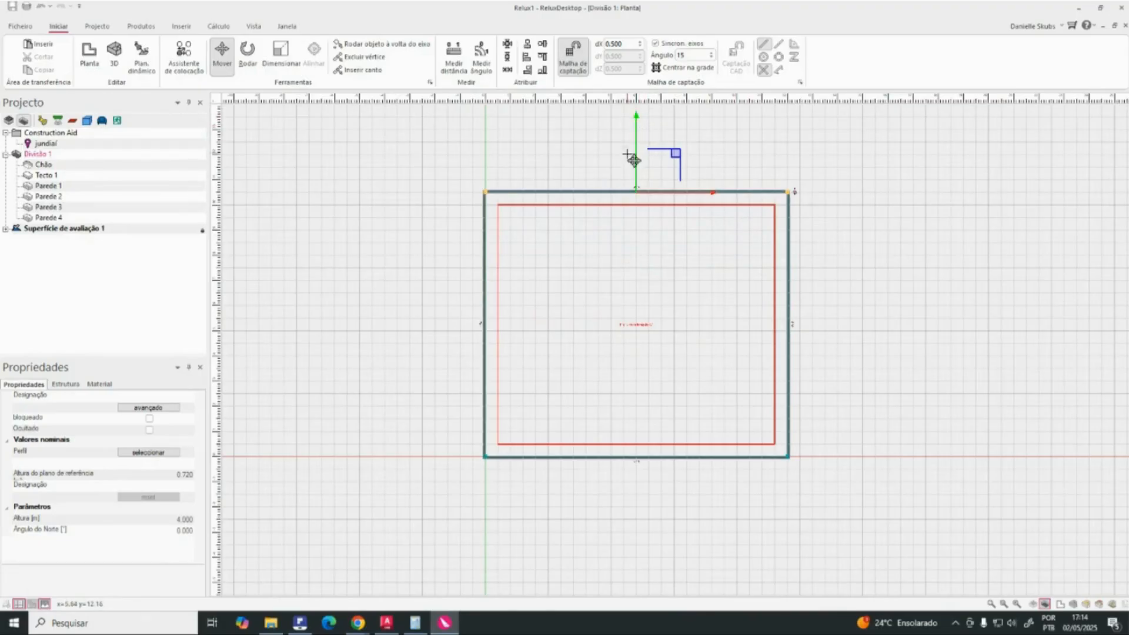
{"action": "scroll", "coordinate": [667, 235], "scroll_direction": "up", "scroll_amount": 1}
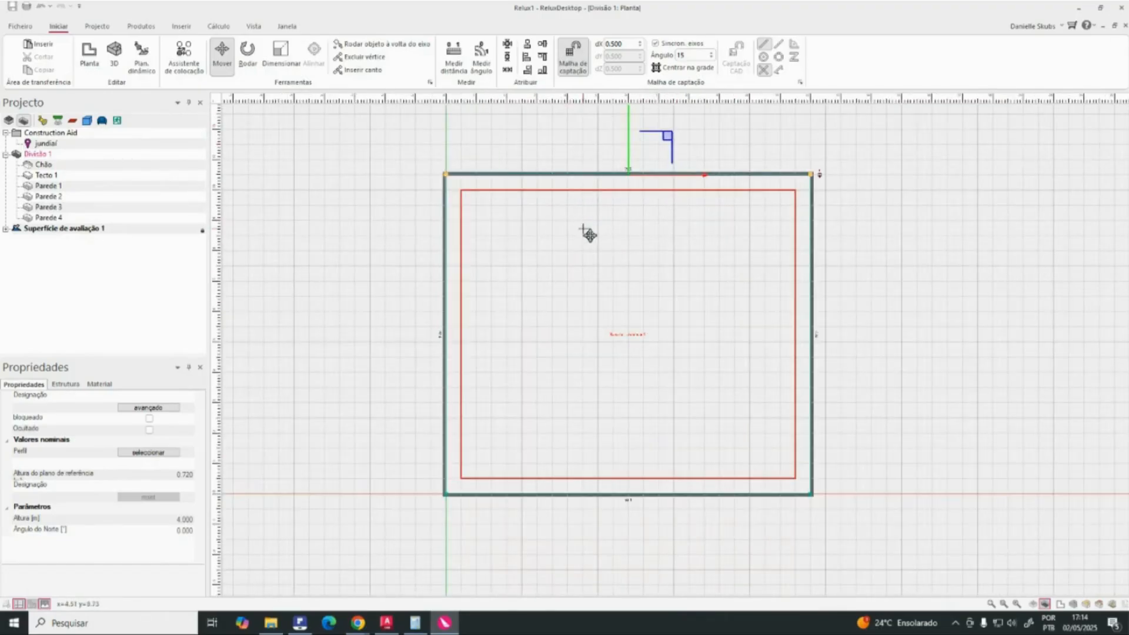
{"action": "scroll", "coordinate": [647, 323], "scroll_direction": "down", "scroll_amount": 2}
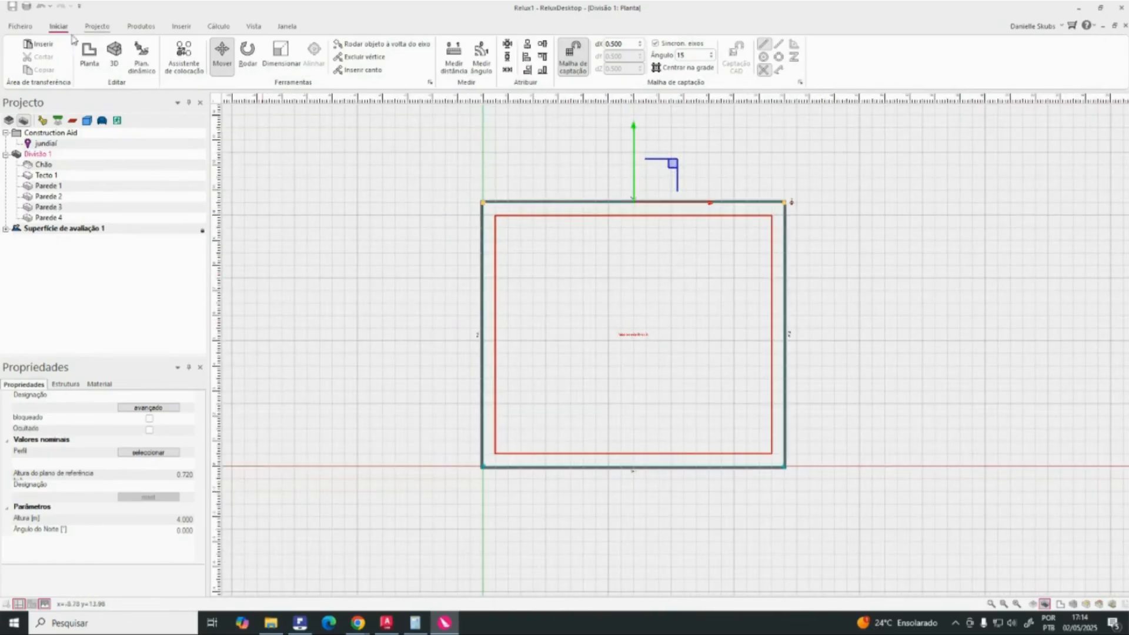
{"action": "left_click", "coordinate": [90, 27]}
{"action": "left_click", "coordinate": [180, 27]}
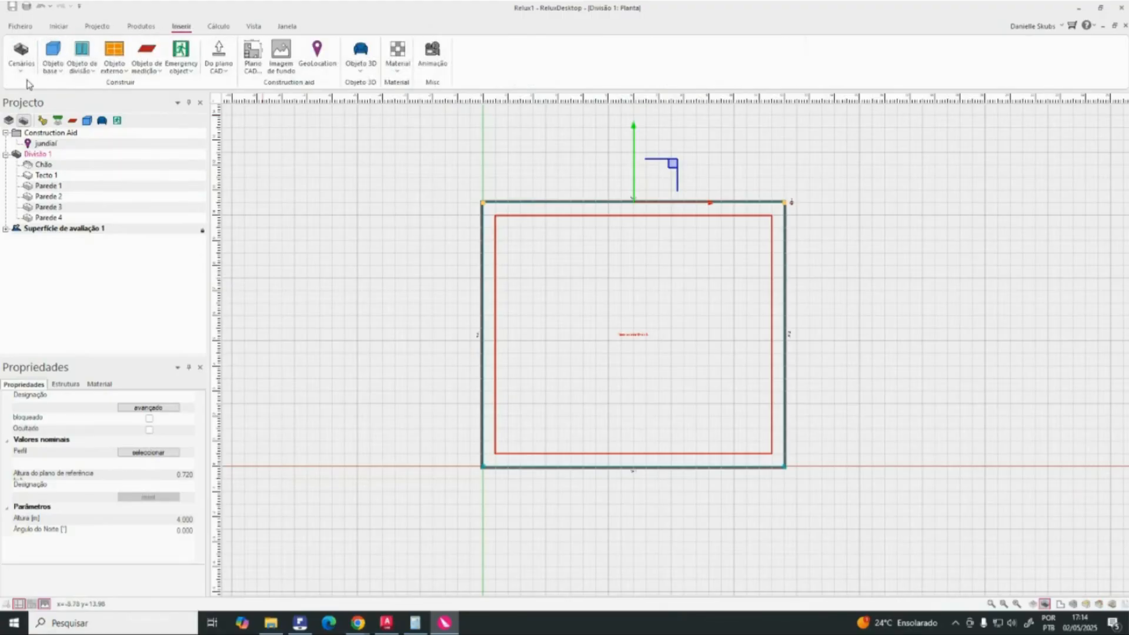
{"action": "left_click", "coordinate": [22, 74]}
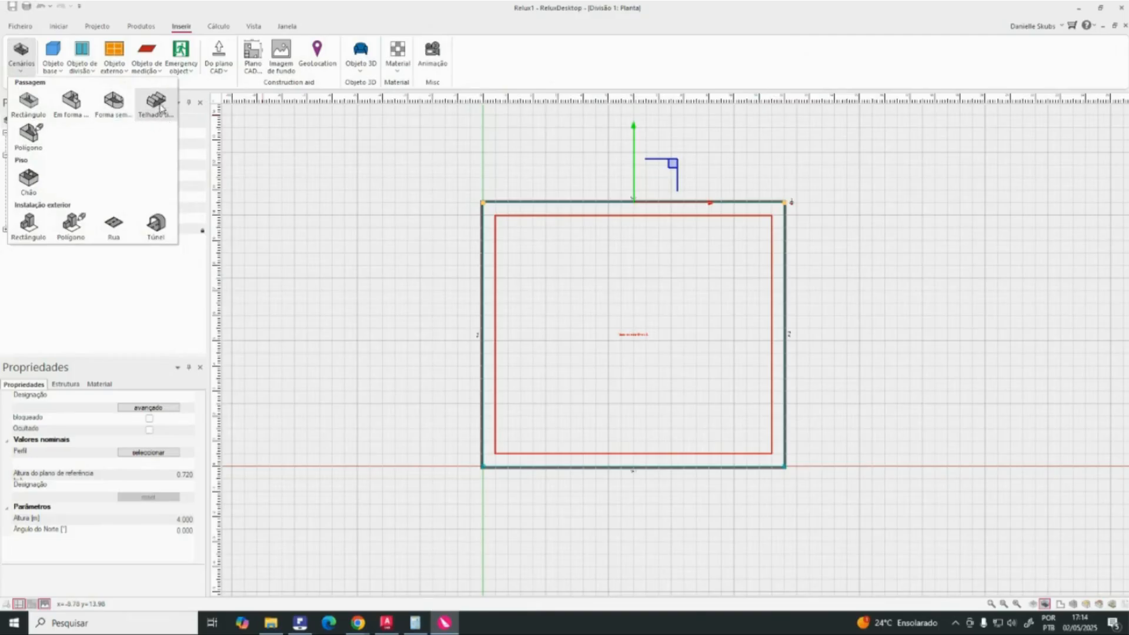
{"action": "left_click", "coordinate": [154, 115]}
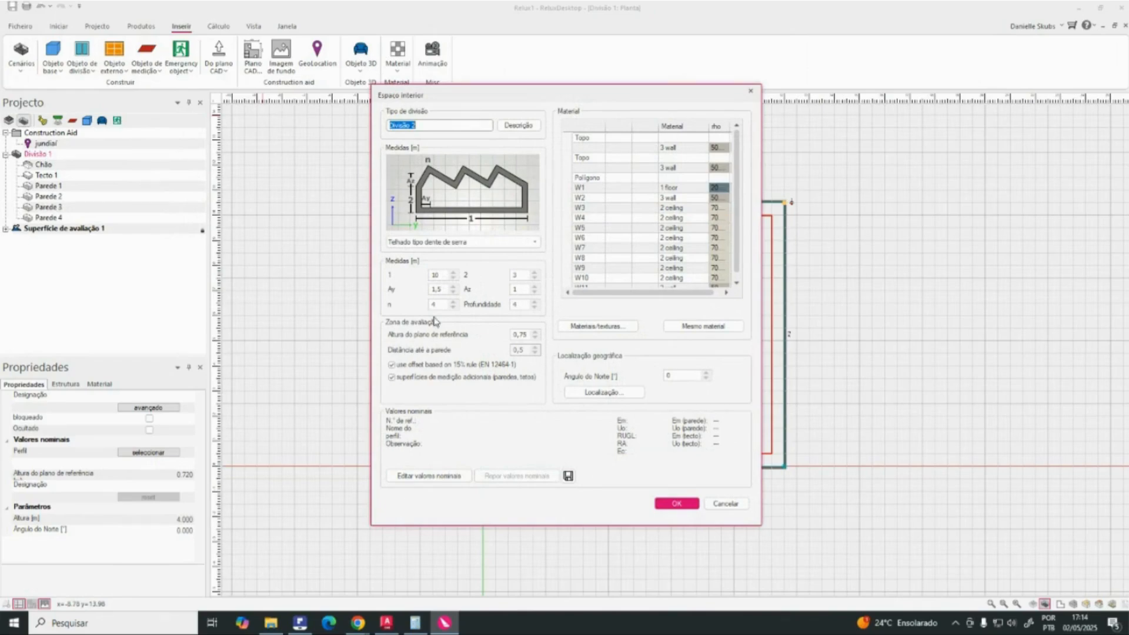
{"action": "left_click", "coordinate": [727, 503]}
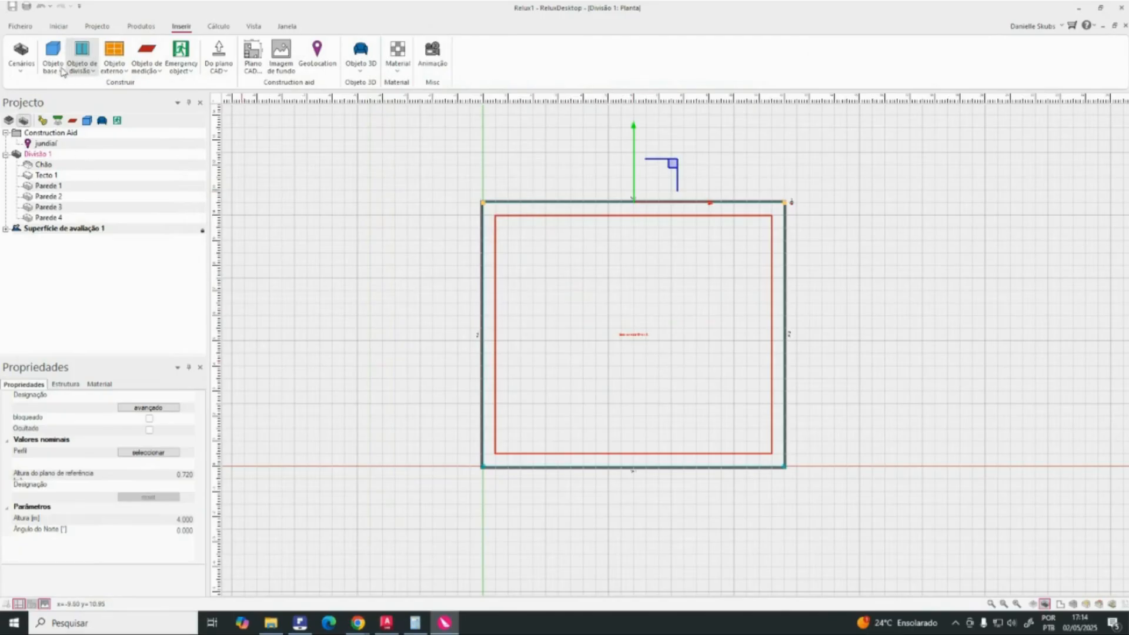
Step: Place four standard windows along the room's upper wall at 3 m intervals, starting at X 0.5 m
{"action": "left_click", "coordinate": [88, 71]}
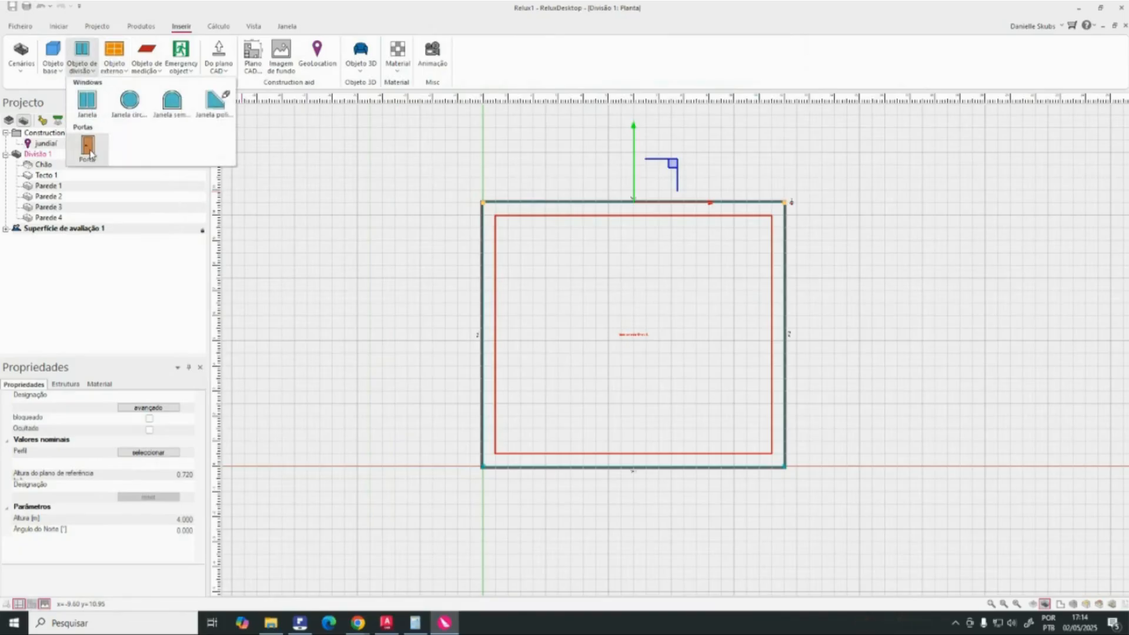
{"action": "left_click", "coordinate": [98, 105]}
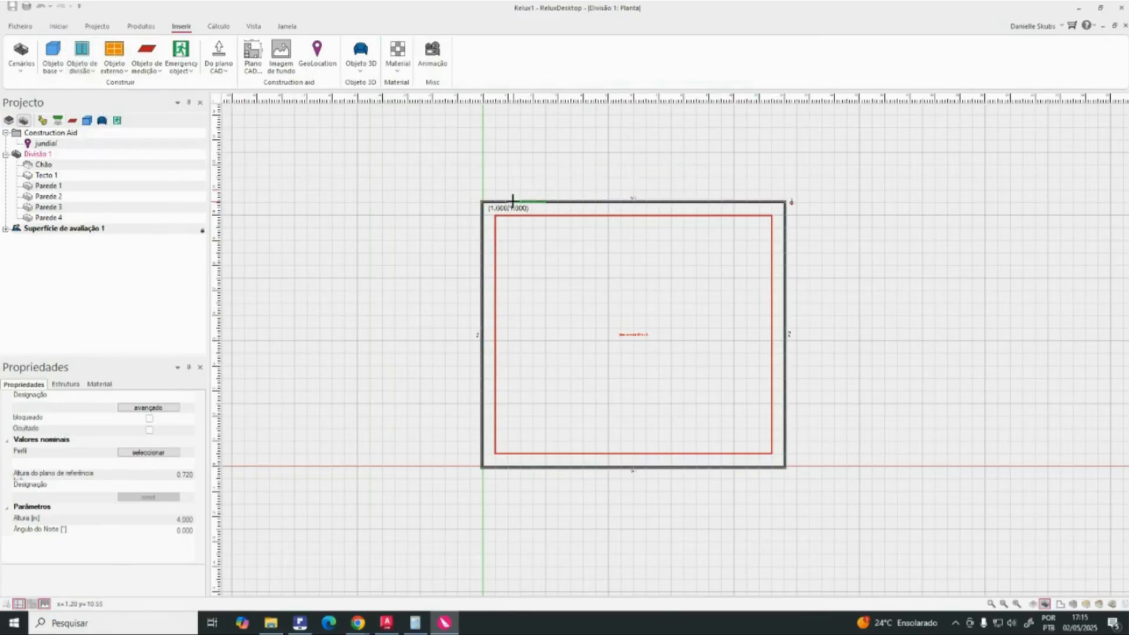
{"action": "scroll", "coordinate": [619, 194], "scroll_direction": "up", "scroll_amount": 2}
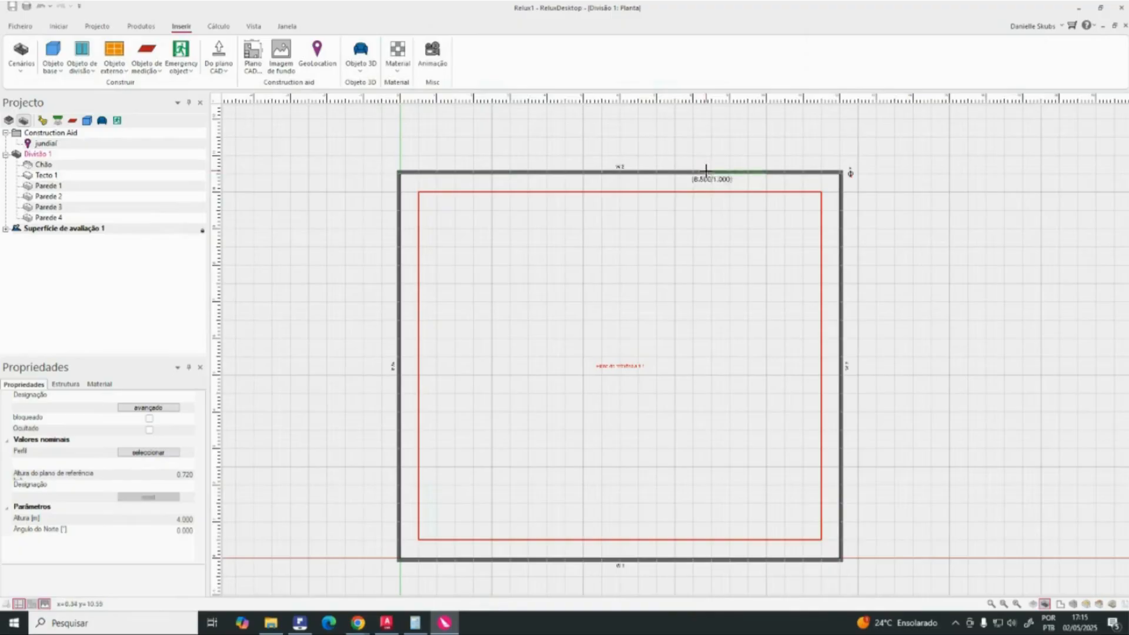
{"action": "left_click", "coordinate": [427, 170]}
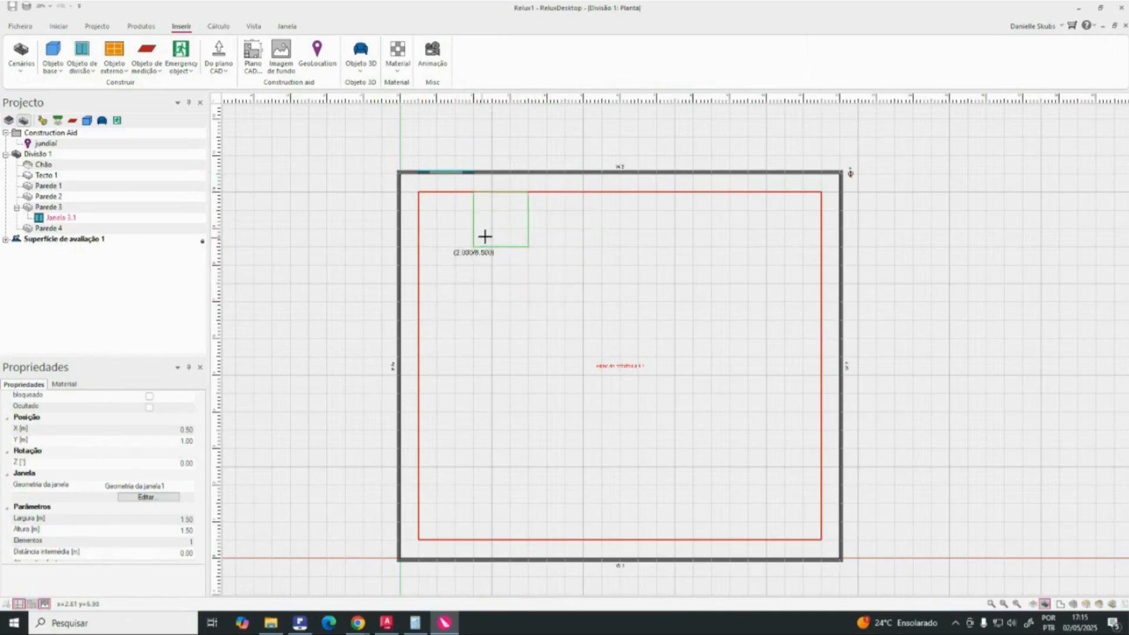
{"action": "left_click", "coordinate": [527, 172]}
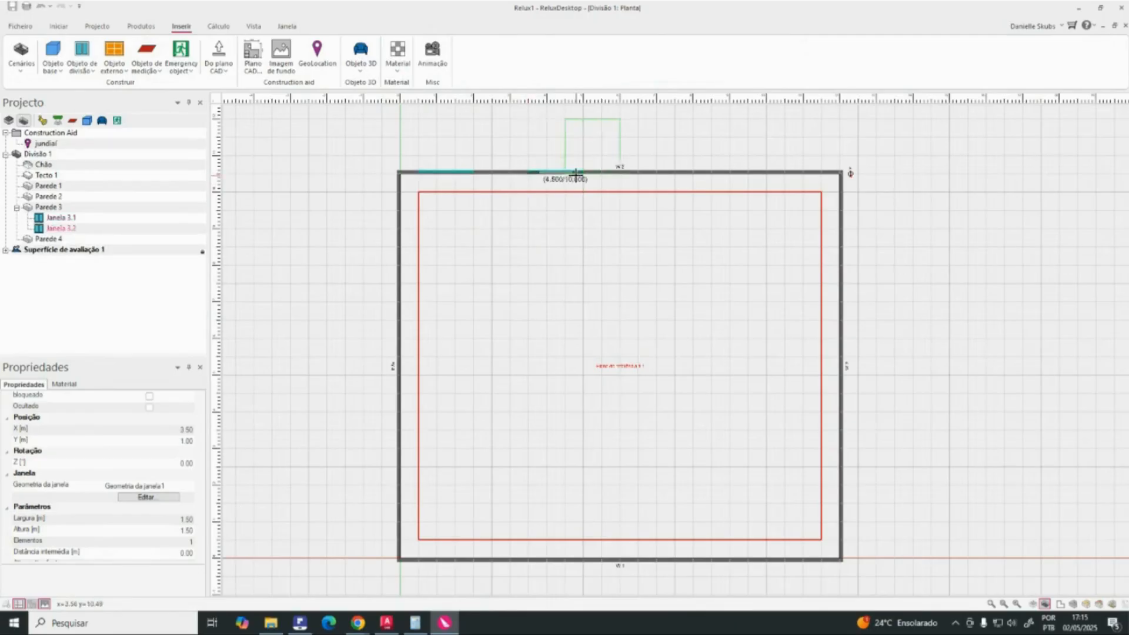
{"action": "left_click", "coordinate": [640, 171]}
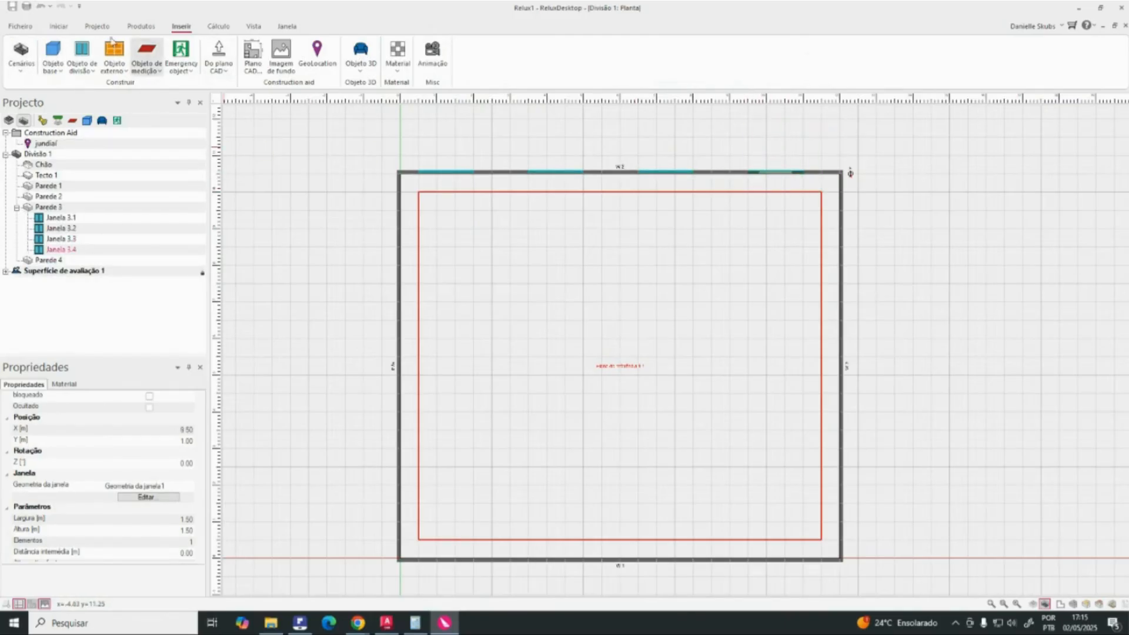
Step: Move the second window from the wall's left end along the wall to X 3 m in the floor plan
{"action": "left_click", "coordinate": [58, 28]}
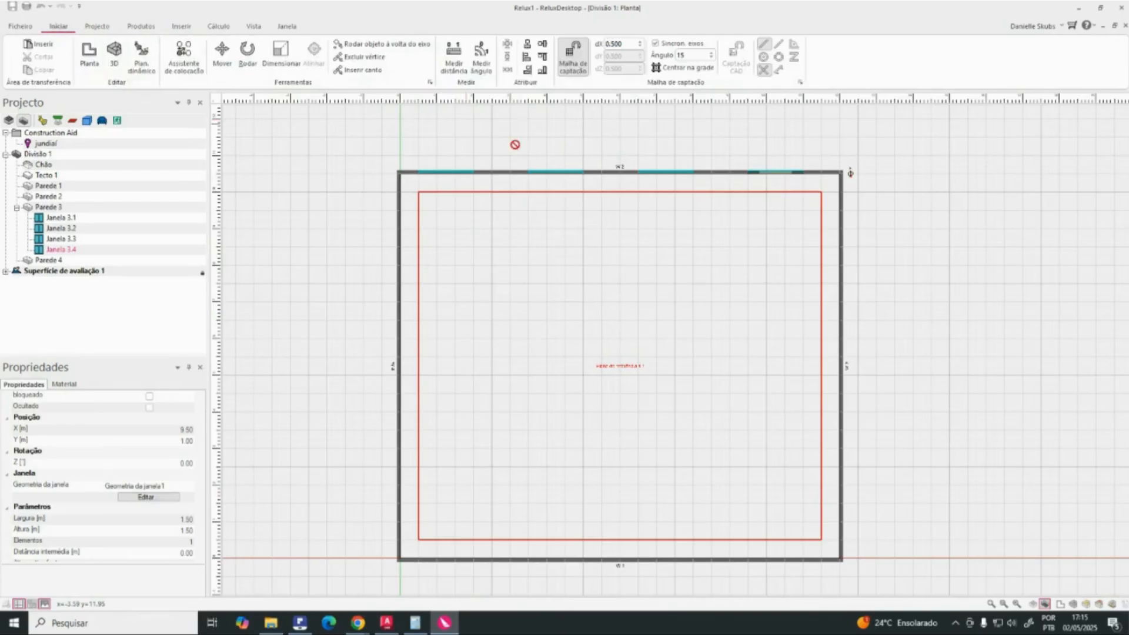
{"action": "left_click", "coordinate": [222, 56]}
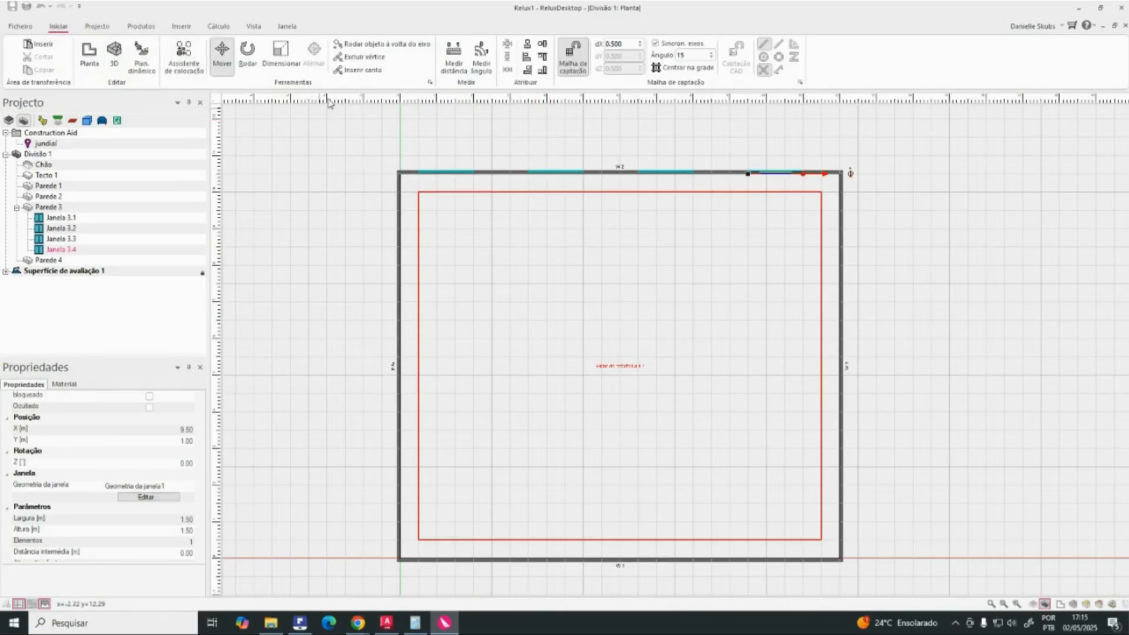
{"action": "left_click", "coordinate": [551, 173]}
{"action": "mouse_move", "coordinate": [605, 173]}
{"action": "left_mouse_down"}
{"action": "mouse_move", "coordinate": [551, 173]}
{"action": "mouse_move", "coordinate": [634, 179]}
{"action": "mouse_move", "coordinate": [586, 184]}
{"action": "left_mouse_up"}
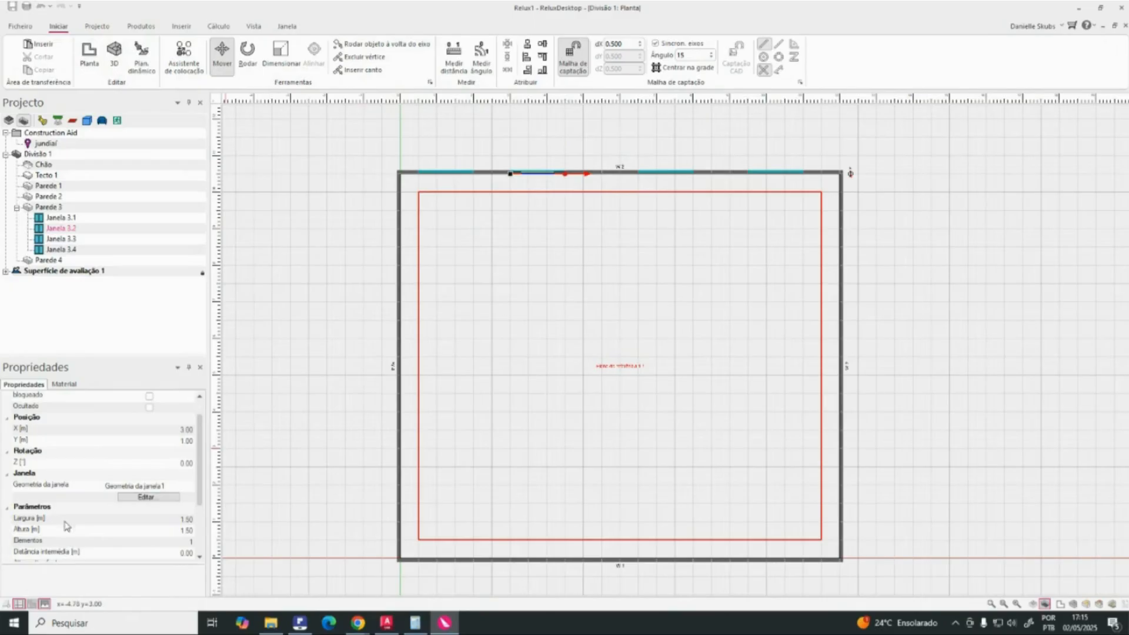
{"action": "scroll", "coordinate": [67, 526], "scroll_direction": "down", "scroll_amount": 2}
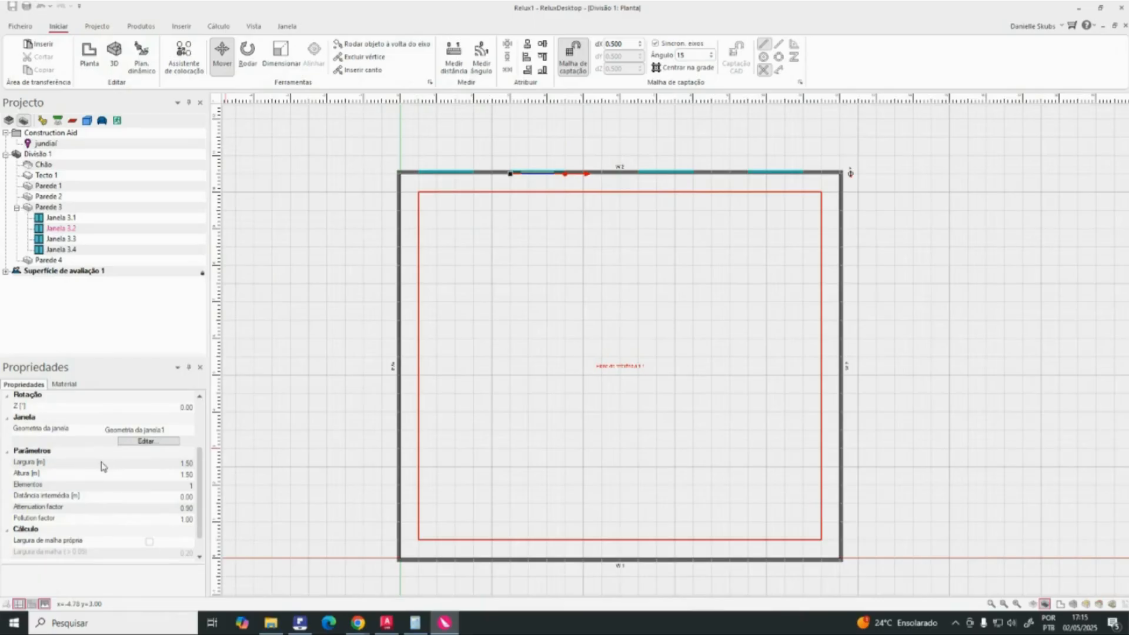
Step: Open the room's 3D view and slide the second window along its wall to X 3.5 m
{"action": "left_click", "coordinate": [114, 54]}
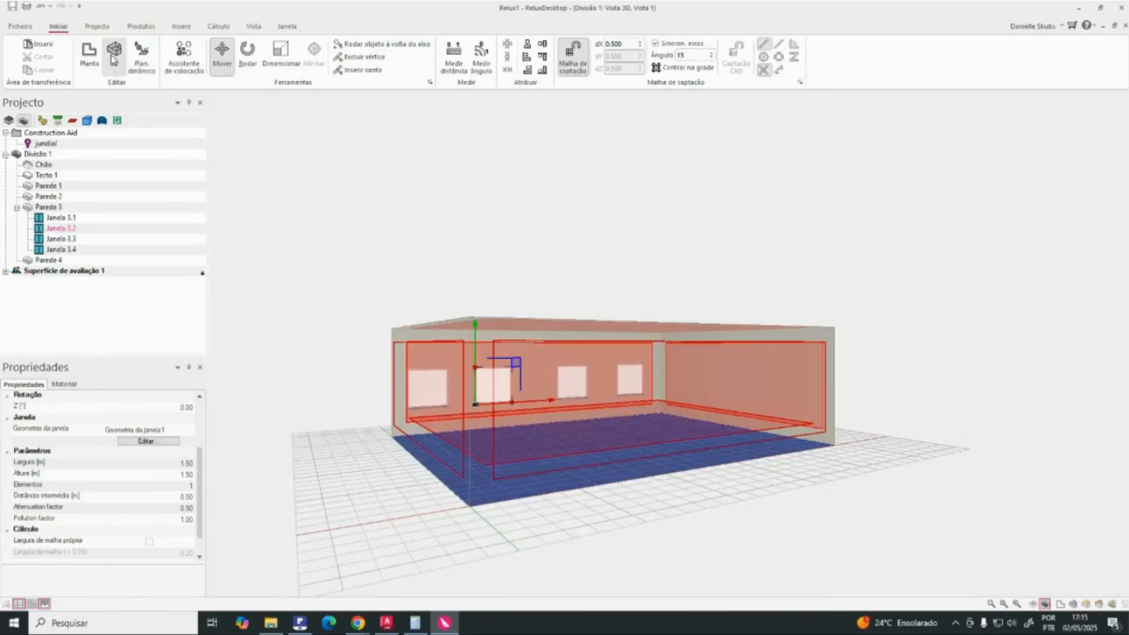
{"action": "scroll", "coordinate": [506, 368], "scroll_direction": "up", "scroll_amount": 2}
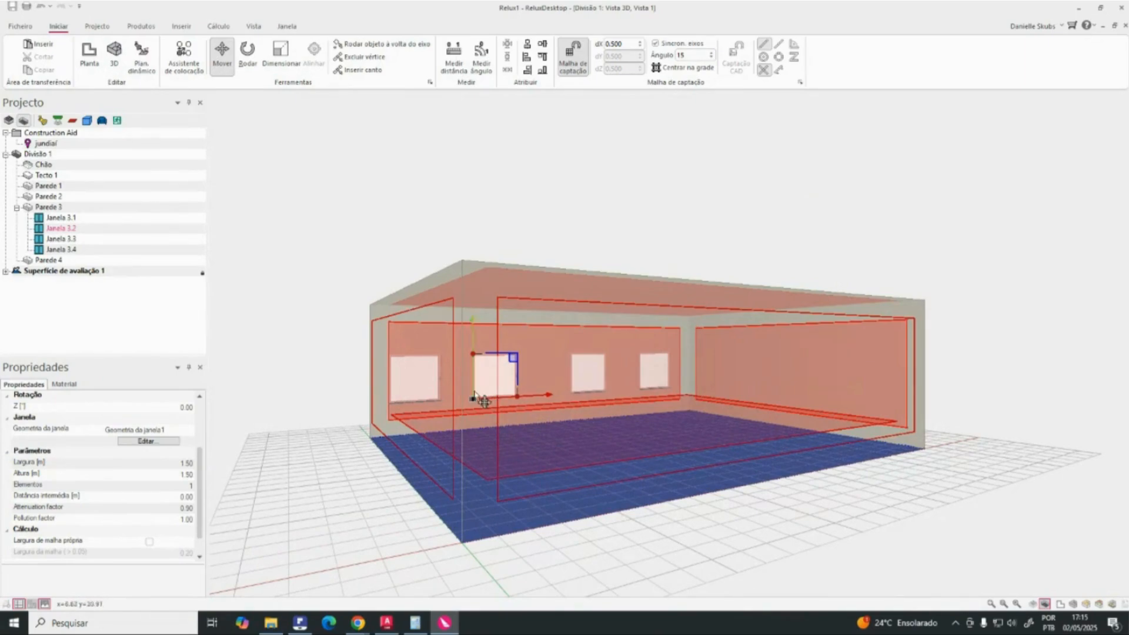
{"action": "mouse_move", "coordinate": [553, 402]}
{"action": "left_mouse_down"}
{"action": "mouse_move", "coordinate": [636, 397]}
{"action": "mouse_move", "coordinate": [465, 414]}
{"action": "mouse_move", "coordinate": [541, 411]}
{"action": "left_mouse_up"}
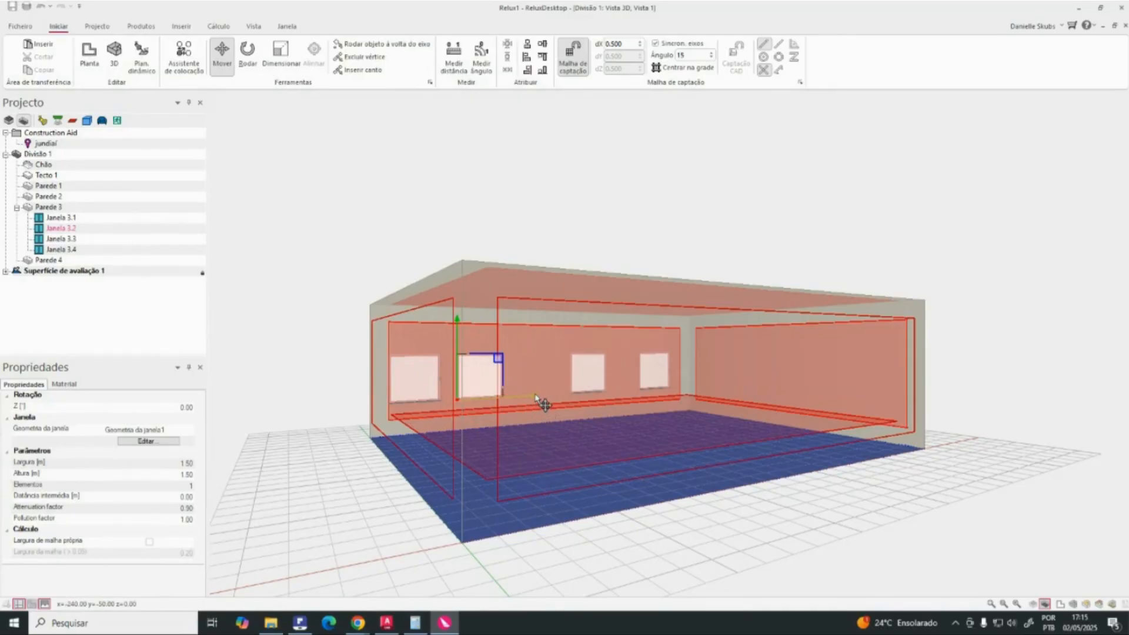
{"action": "left_click_drag", "start_coordinate": [542, 403], "coordinate": [569, 398]}
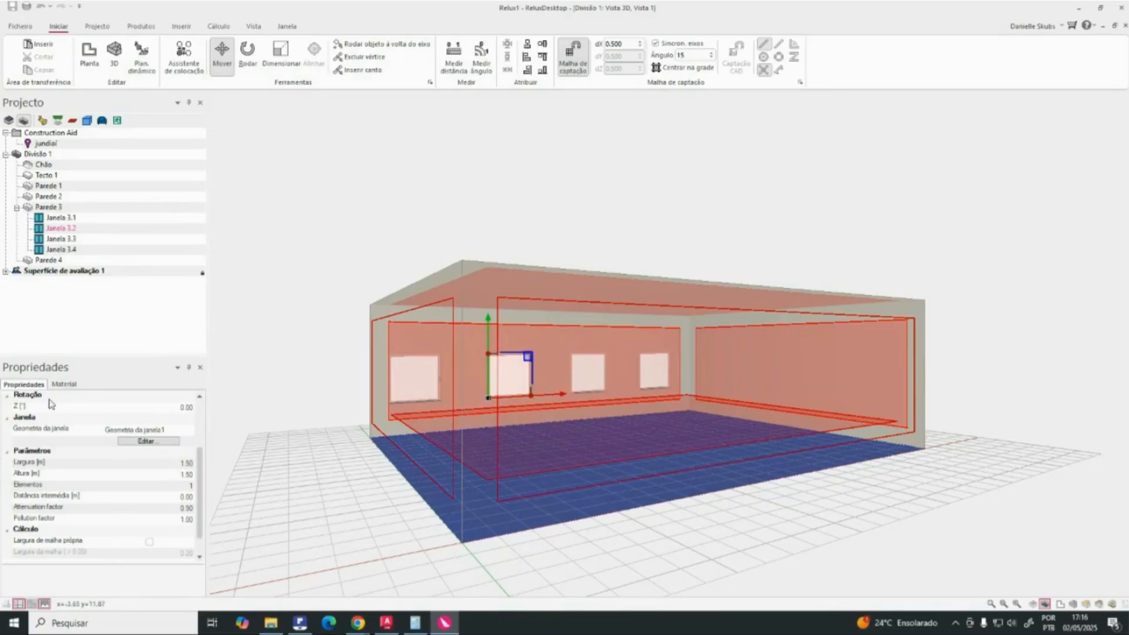
Step: Set the second window's width to 3 m and its height to 2 m
{"action": "left_click", "coordinate": [181, 465]}
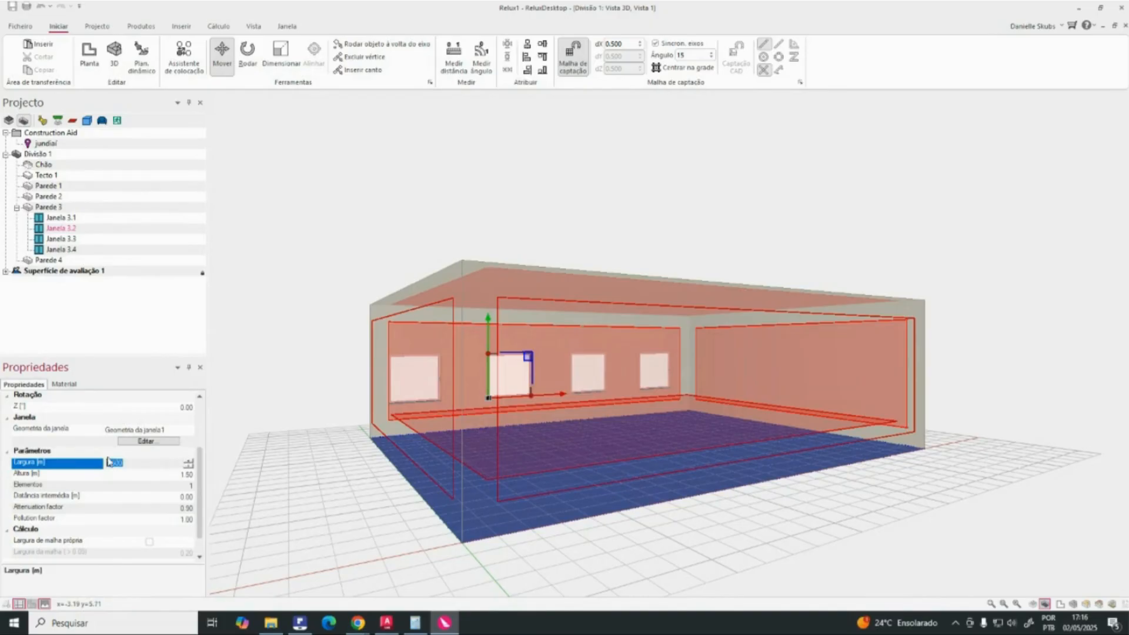
{"action": "type", "text": "3"}
{"action": "key", "text": "Return"}
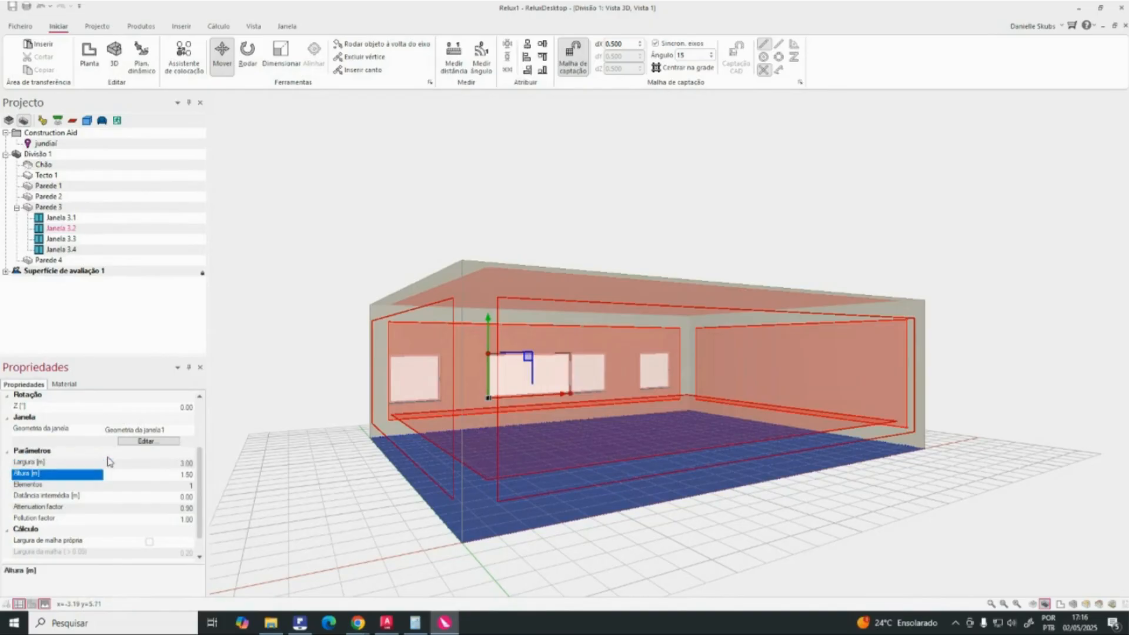
{"action": "left_click", "coordinate": [182, 477]}
{"action": "left_click_drag", "start_coordinate": [134, 477], "coordinate": [83, 475]}
{"action": "type", "text": "2"}
{"action": "key", "text": "Return"}
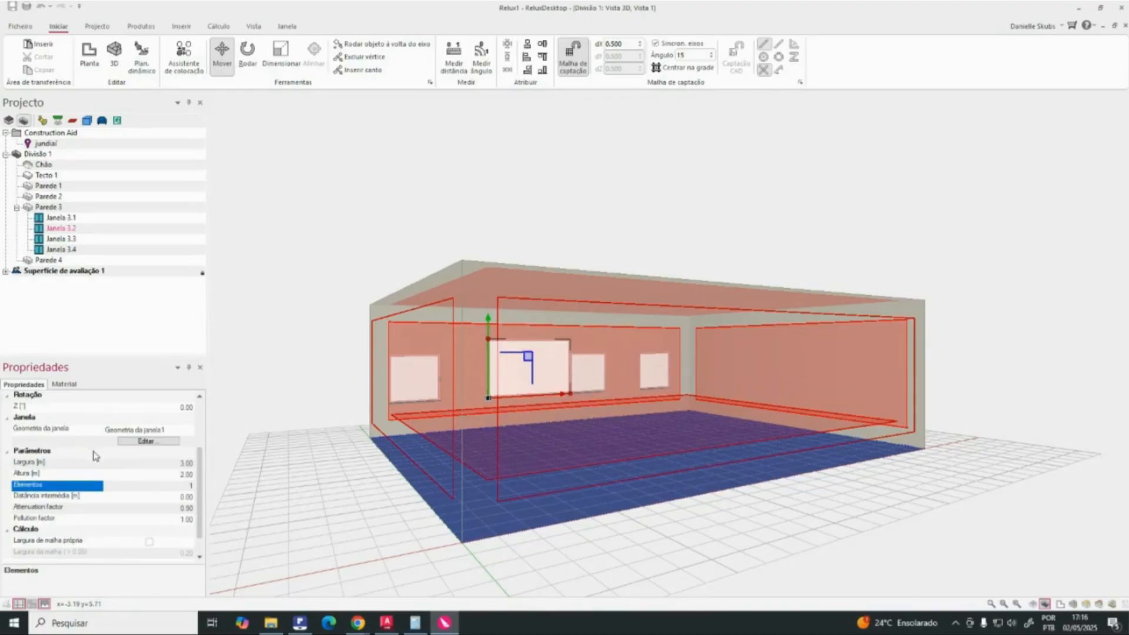
{"action": "scroll", "coordinate": [160, 481], "scroll_direction": "up", "scroll_amount": 1}
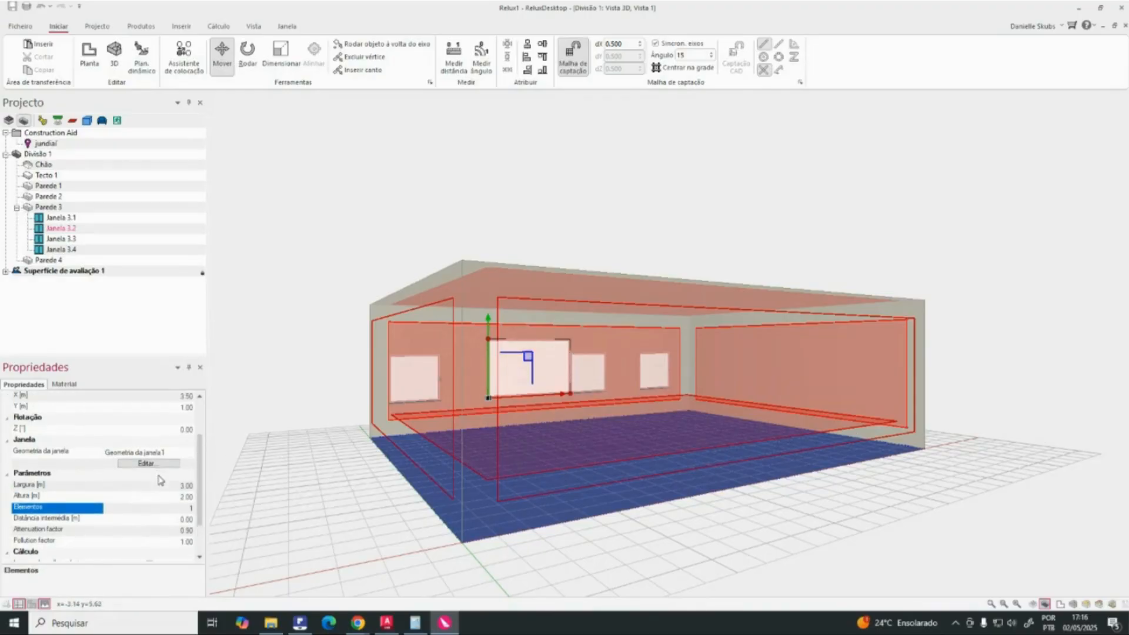
{"action": "scroll", "coordinate": [159, 476], "scroll_direction": "up", "scroll_amount": 2}
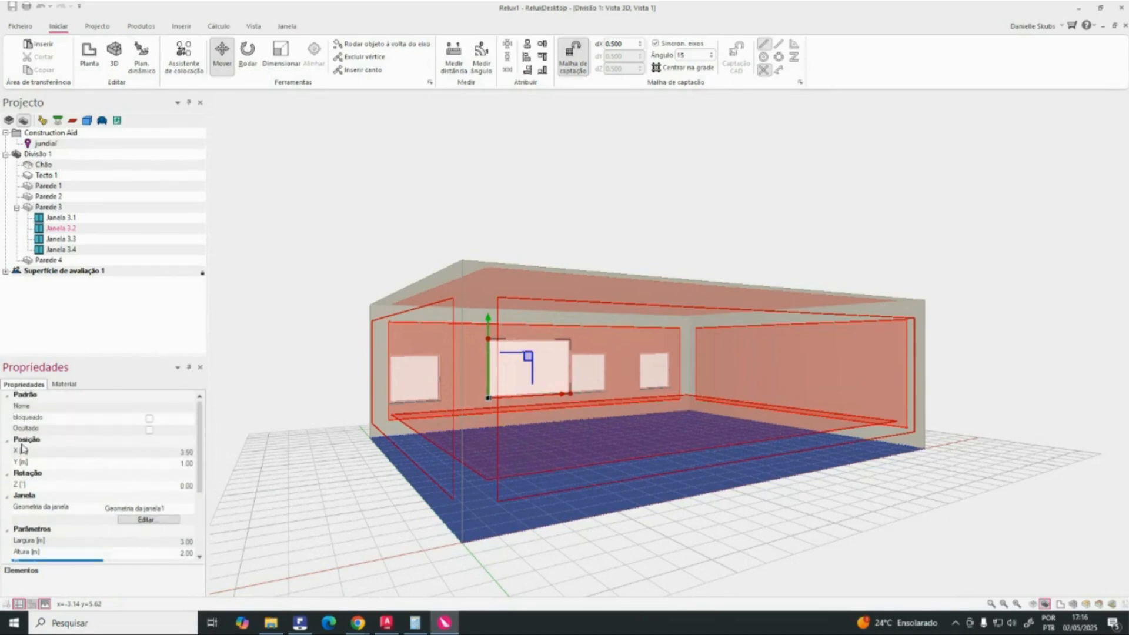
Step: Set the second window's Y position to 0 m
{"action": "left_click", "coordinate": [187, 464]}
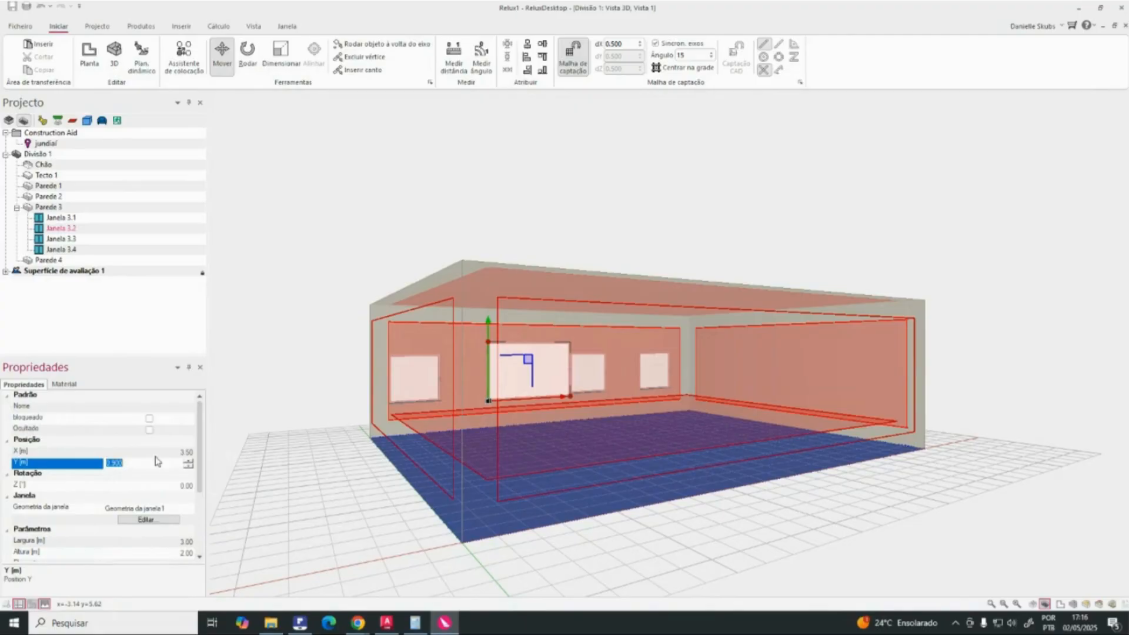
{"action": "type", "text": "0"}
{"action": "key", "text": "Tab"}
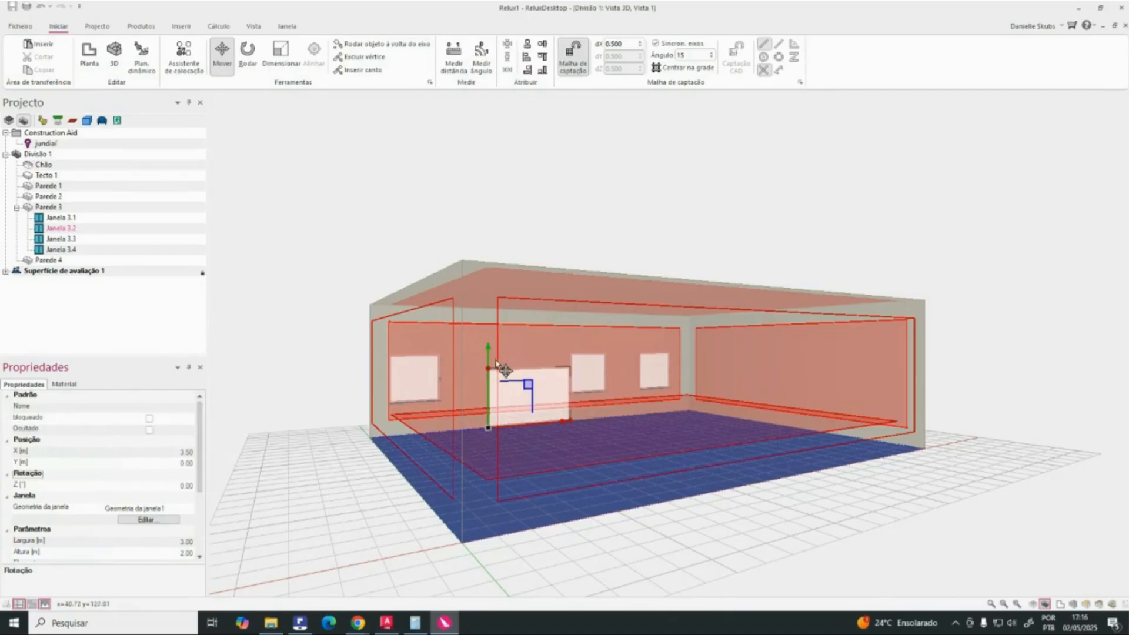
Step: Set the second window's X position to 3 m and raise it along the wall to Y 1 m
{"action": "left_click", "coordinate": [164, 451]}
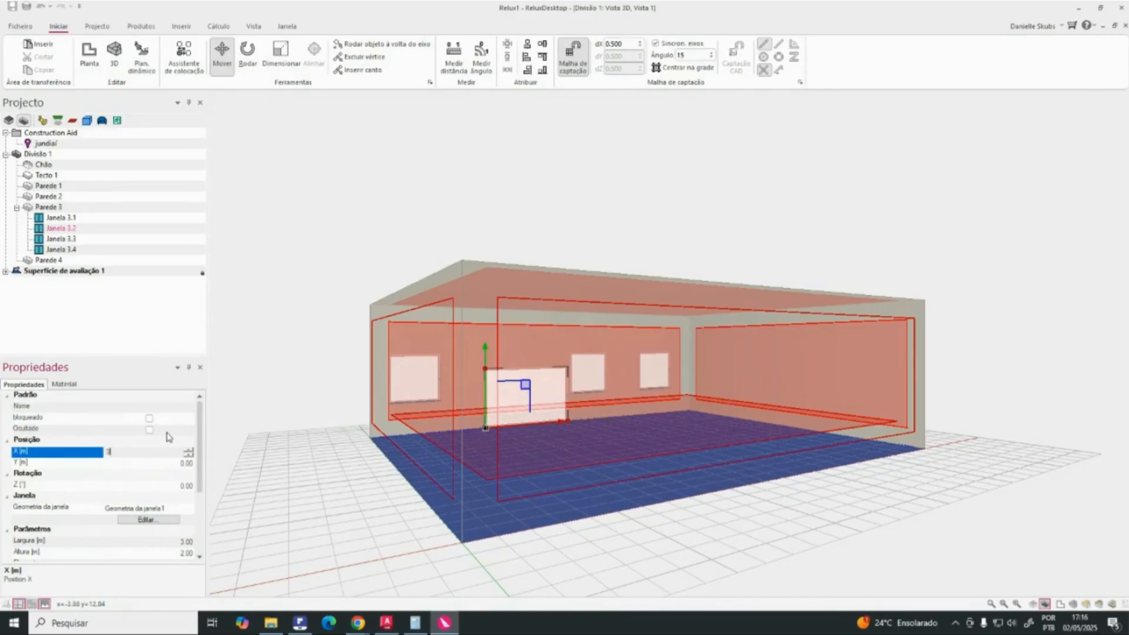
{"action": "key", "text": "Tab"}
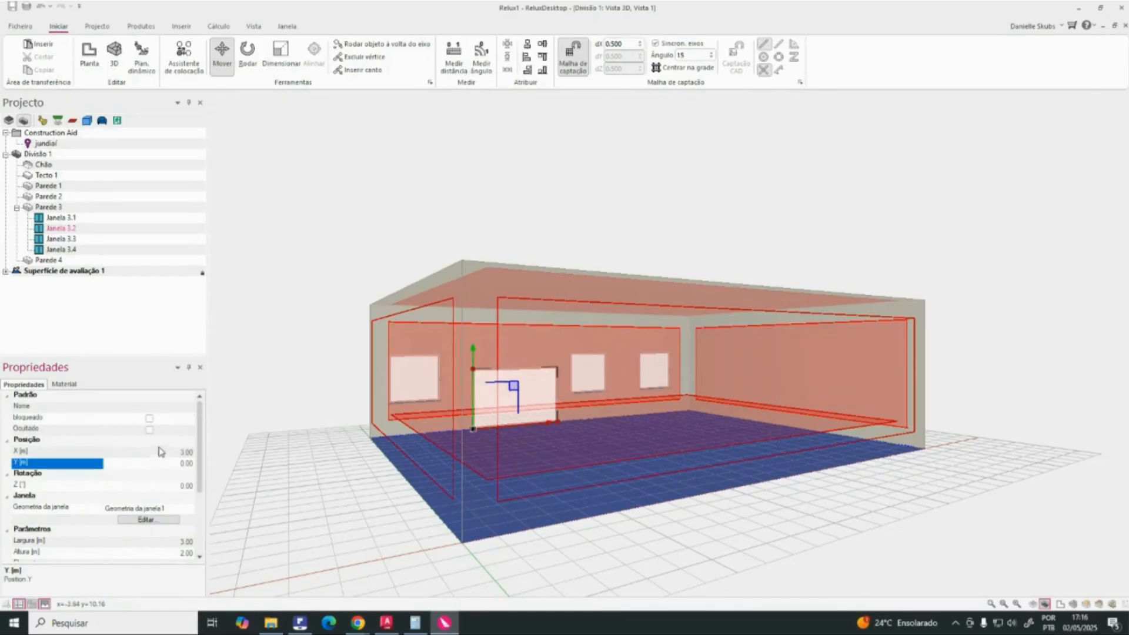
{"action": "left_click_drag", "start_coordinate": [474, 359], "coordinate": [487, 320]}
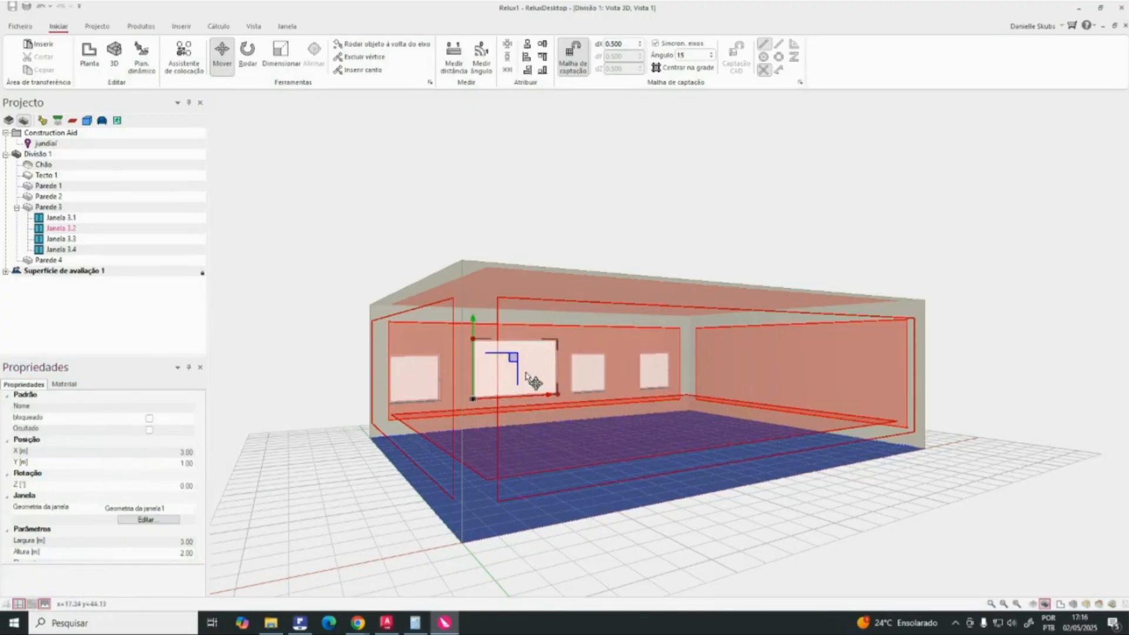
{"action": "left_click", "coordinate": [612, 219]}
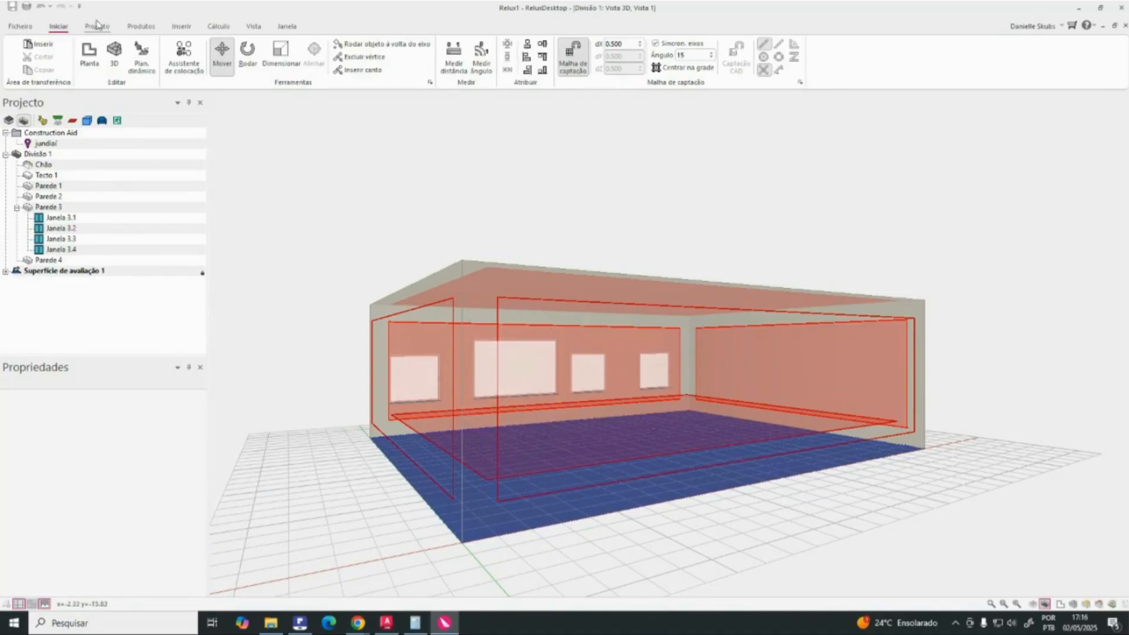
Step: Open the own 3D objects library and its import list of interior objects
{"action": "left_click", "coordinate": [181, 26]}
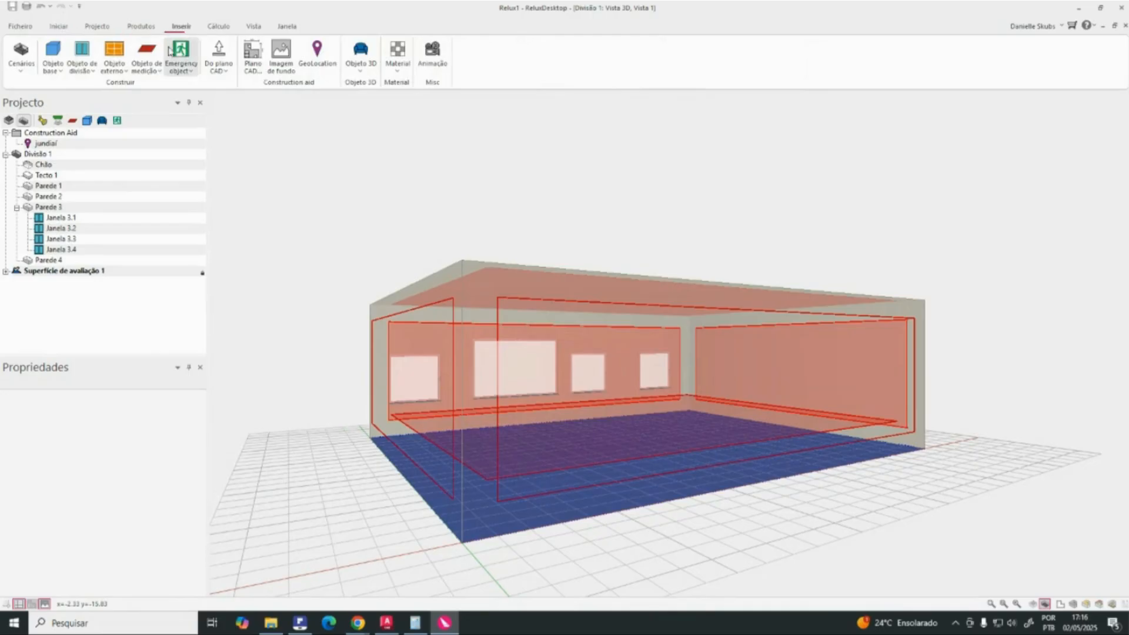
{"action": "left_click", "coordinate": [122, 71]}
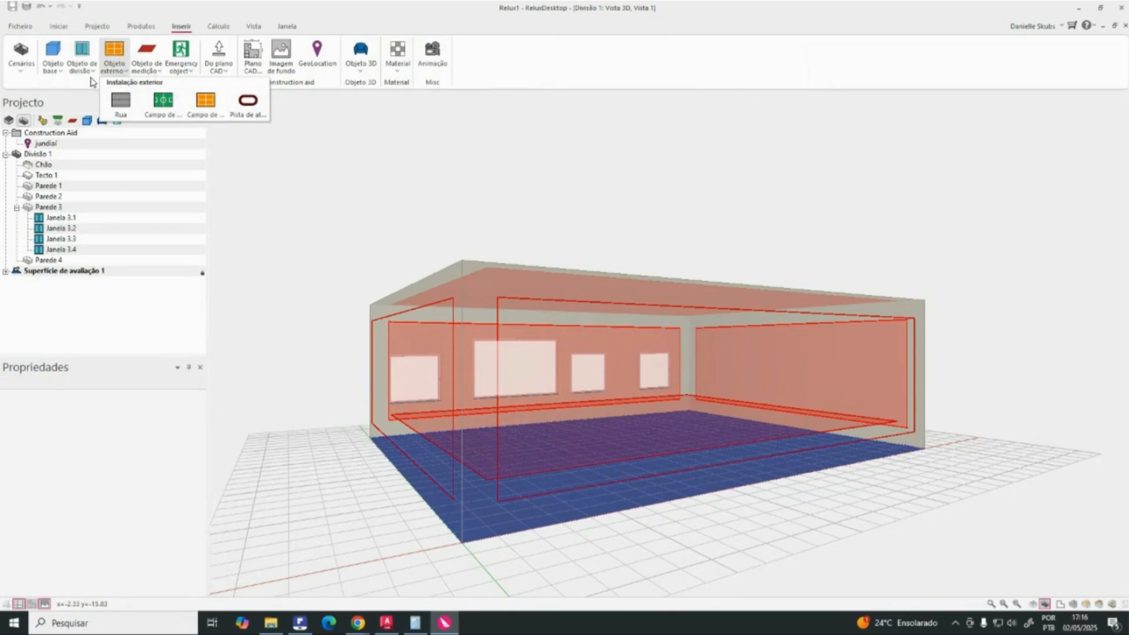
{"action": "left_click", "coordinate": [91, 73]}
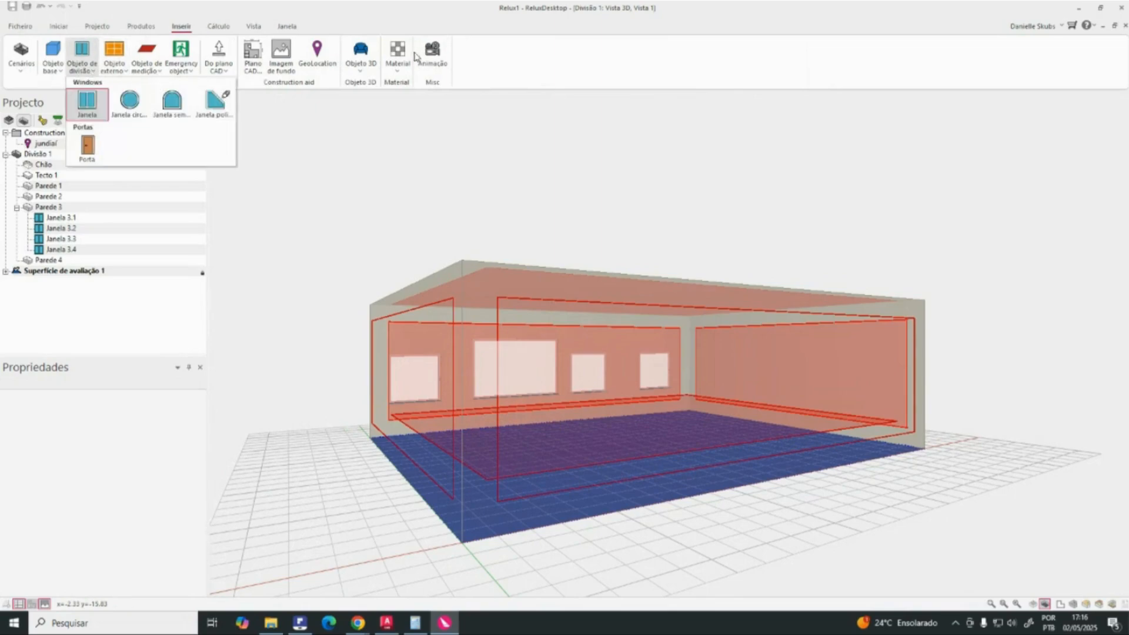
{"action": "left_click", "coordinate": [372, 71]}
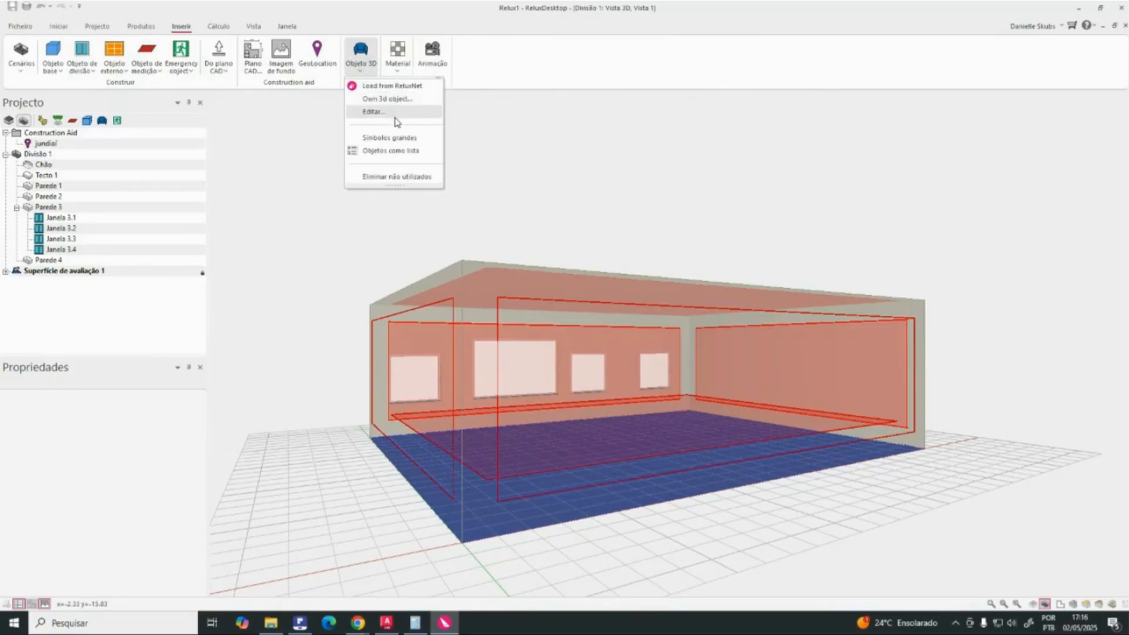
{"action": "left_click", "coordinate": [361, 56]}
{"action": "left_click", "coordinate": [362, 57]}
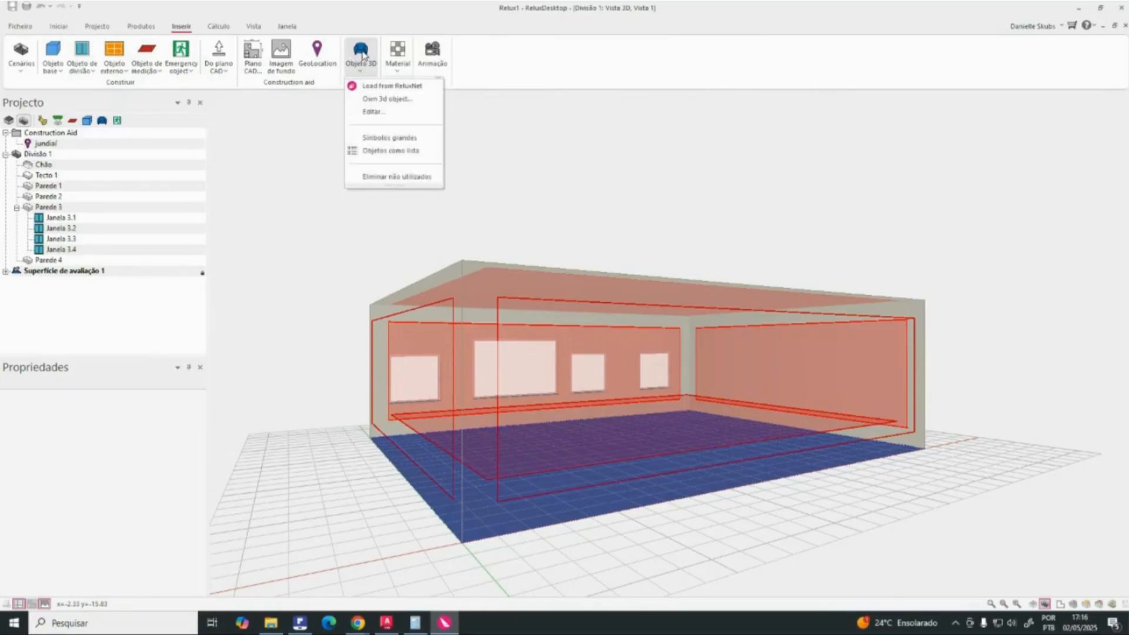
{"action": "left_click", "coordinate": [406, 99]}
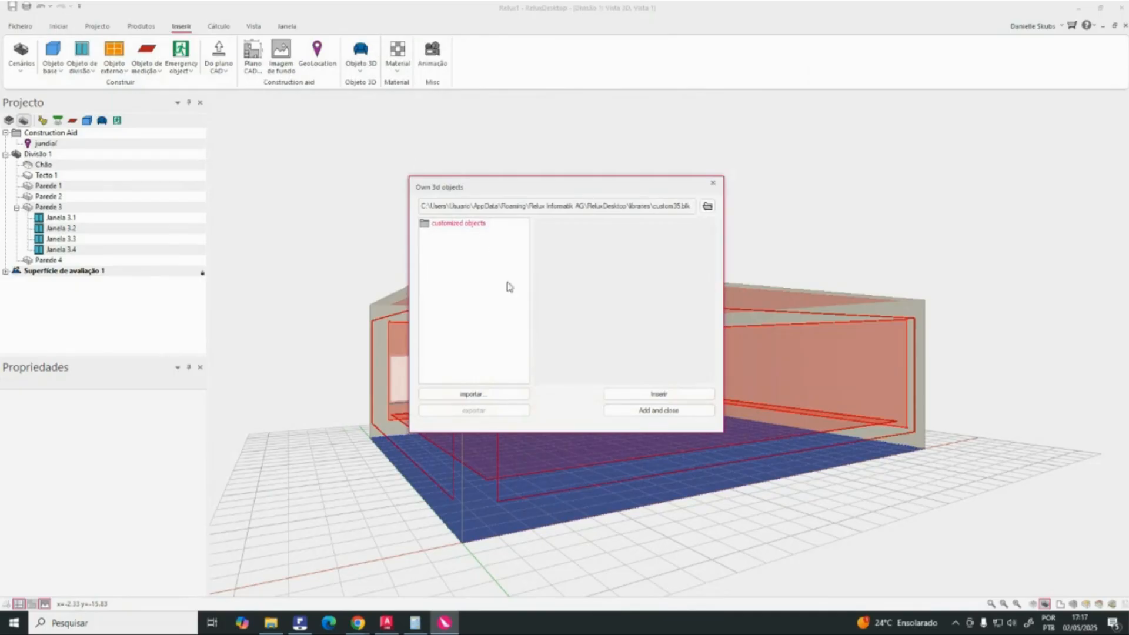
{"action": "left_click", "coordinate": [516, 394]}
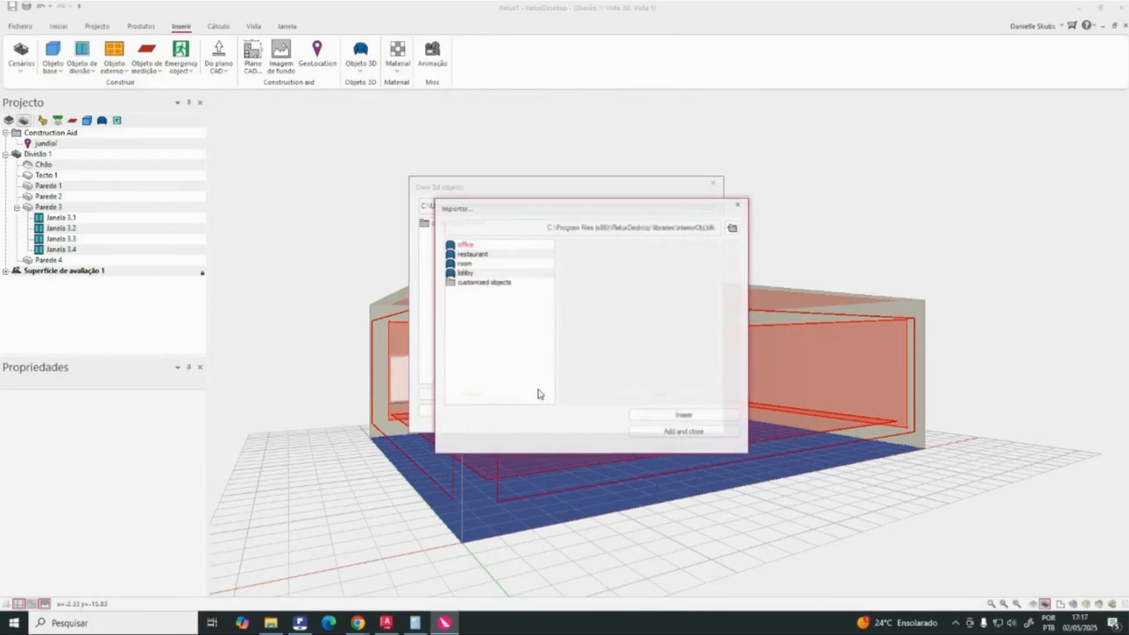
Step: Add the office desk object from the interior library to the project and close the object dialogs
{"action": "left_click", "coordinate": [479, 255]}
{"action": "left_click", "coordinate": [473, 245]}
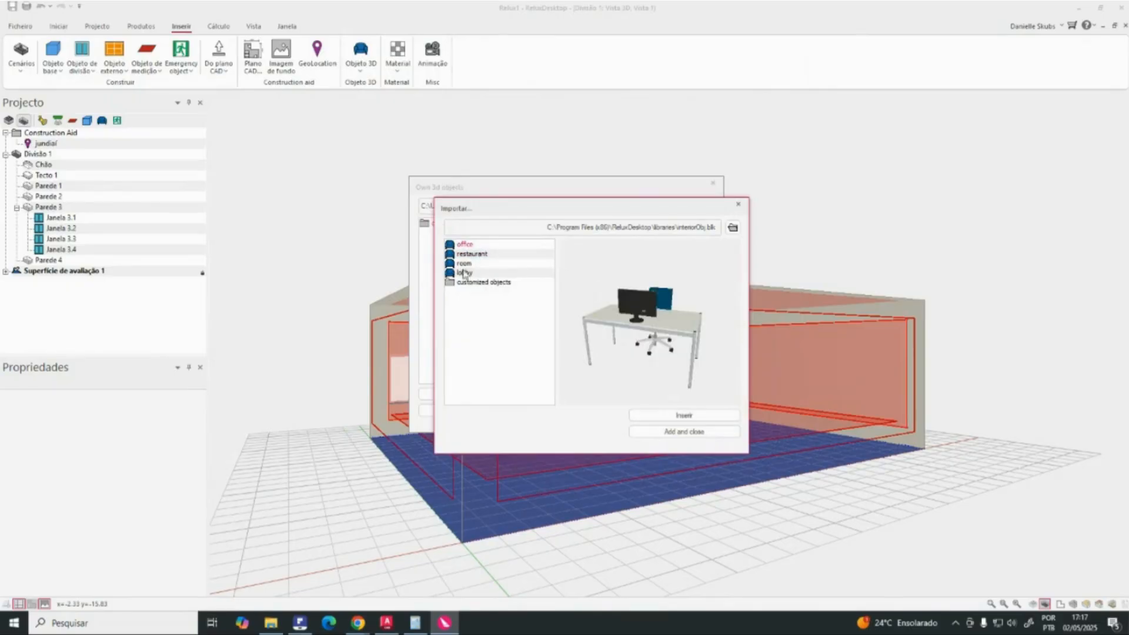
{"action": "left_click", "coordinate": [682, 418]}
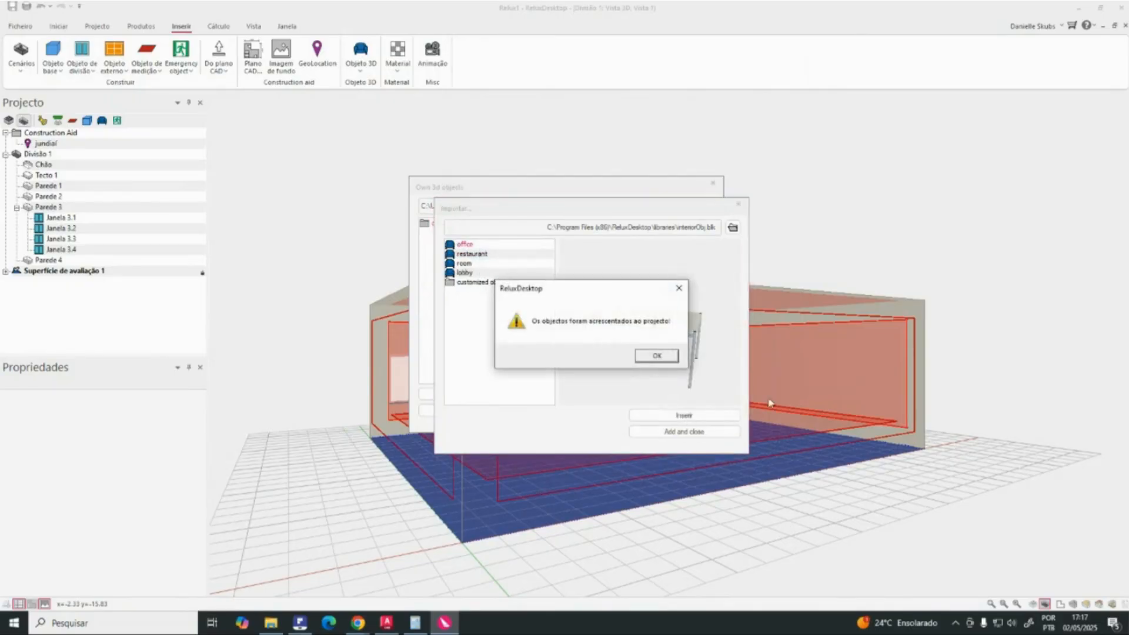
{"action": "left_click", "coordinate": [657, 356]}
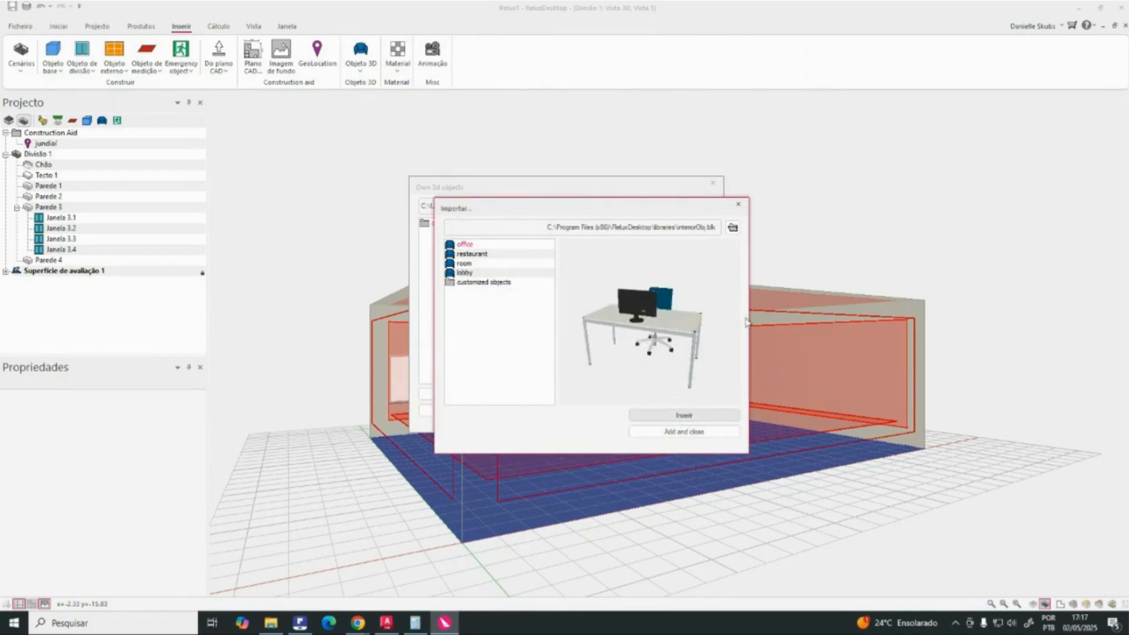
{"action": "left_click", "coordinate": [705, 437]}
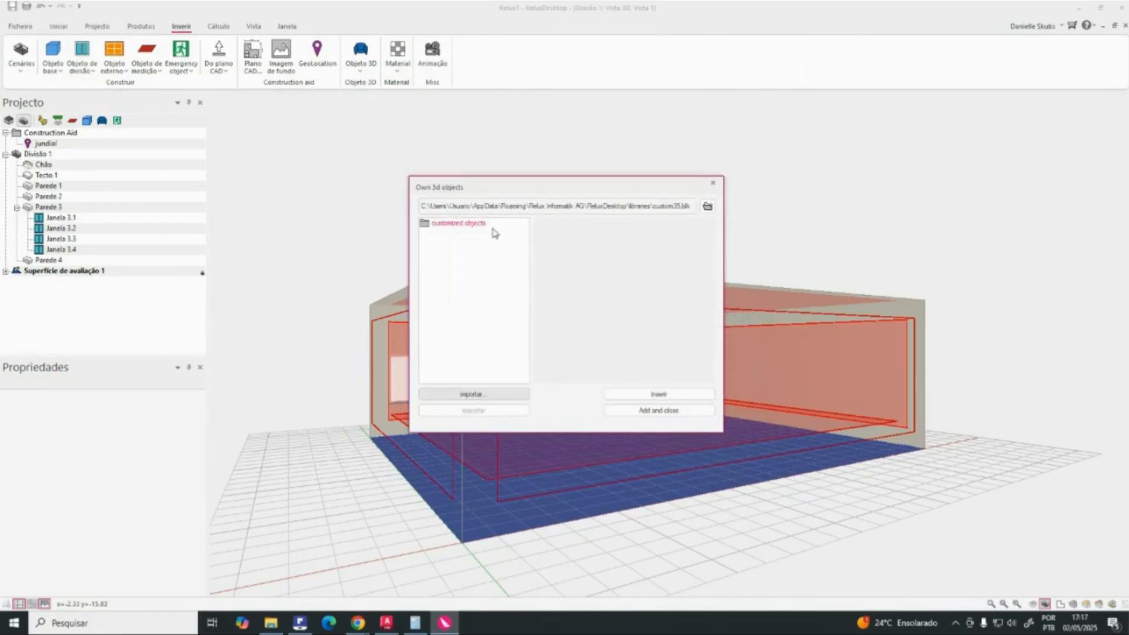
{"action": "left_click", "coordinate": [659, 410]}
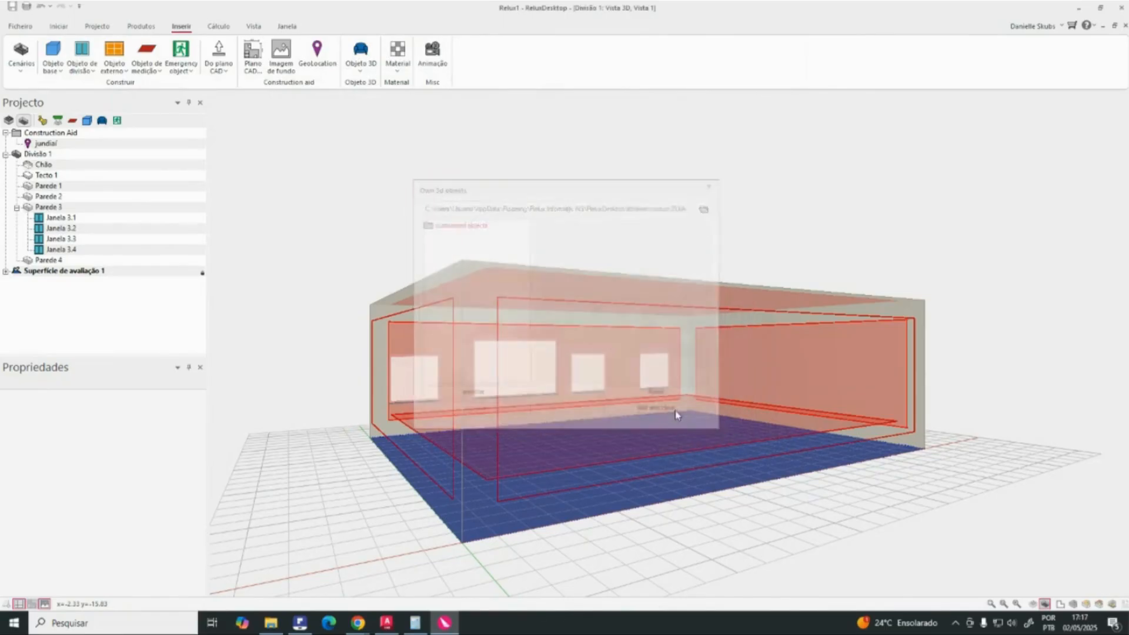
Step: Place the office desk object on the room's floor at about X 6.5 m, Y 6.5 m
{"action": "left_click", "coordinate": [101, 121]}
{"action": "left_click", "coordinate": [9, 121]}
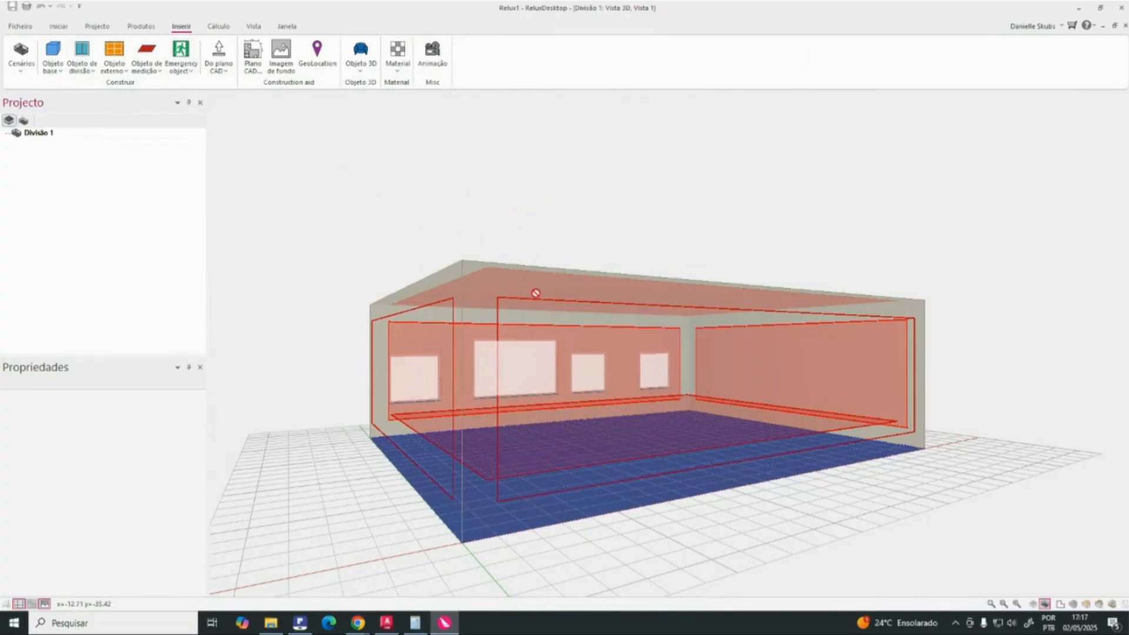
{"action": "mouse_move", "coordinate": [554, 308]}
{"action": "middle_mouse_down"}
{"action": "mouse_move", "coordinate": [567, 323]}
{"action": "mouse_move", "coordinate": [561, 315]}
{"action": "middle_mouse_up"}
{"action": "scroll", "coordinate": [579, 327], "scroll_direction": "down", "scroll_amount": 5}
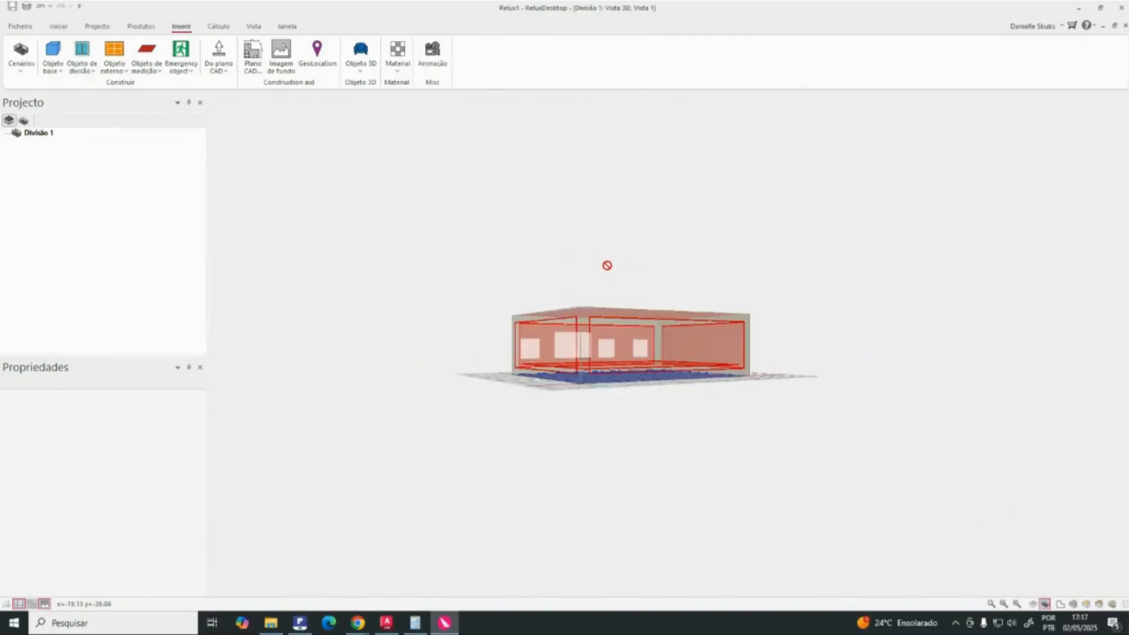
{"action": "middle_click_drag", "start_coordinate": [624, 338], "coordinate": [626, 348]}
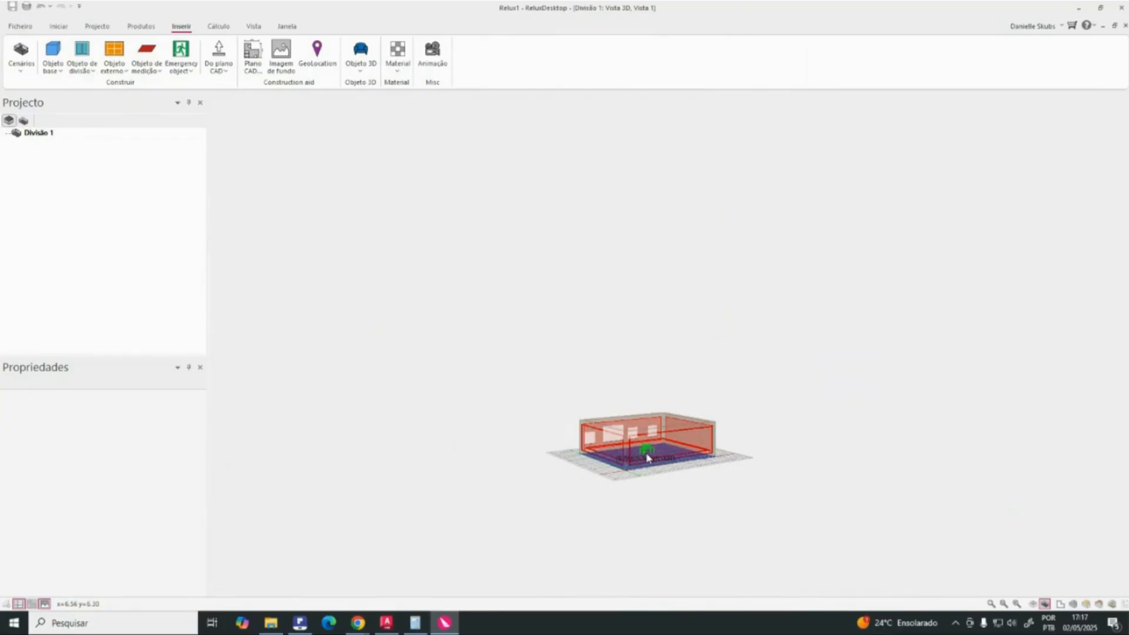
{"action": "left_click", "coordinate": [649, 459]}
{"action": "scroll", "coordinate": [650, 454], "scroll_direction": "up", "scroll_amount": 5}
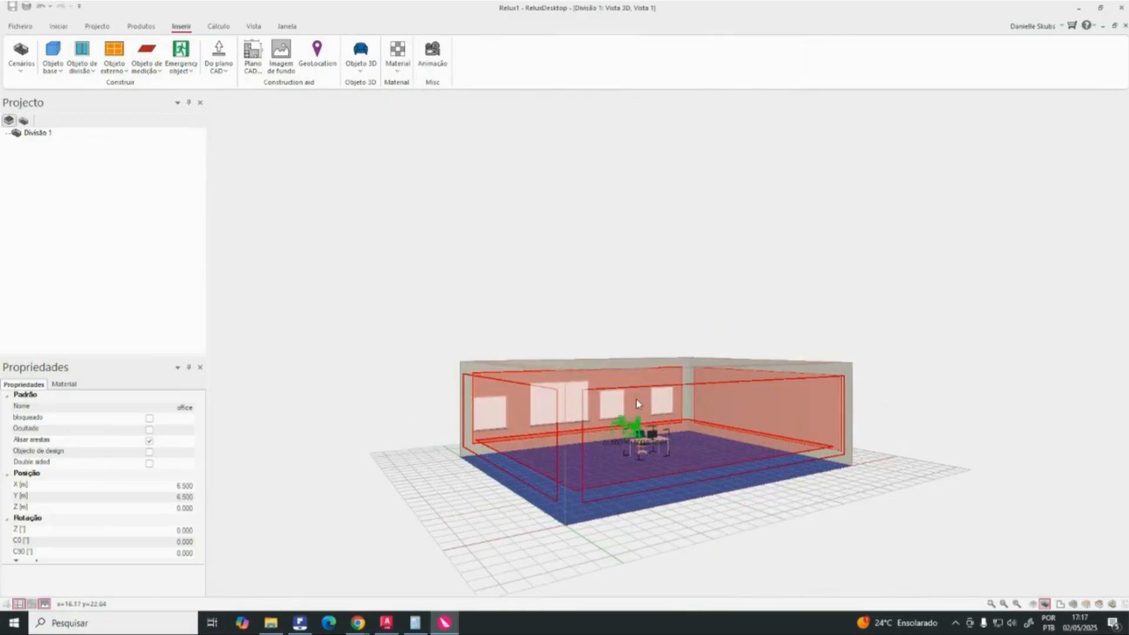
Step: Show the office desk's rotation handles with the Rotate tool and inspect its orientation in the room from above
{"action": "left_click", "coordinate": [58, 26]}
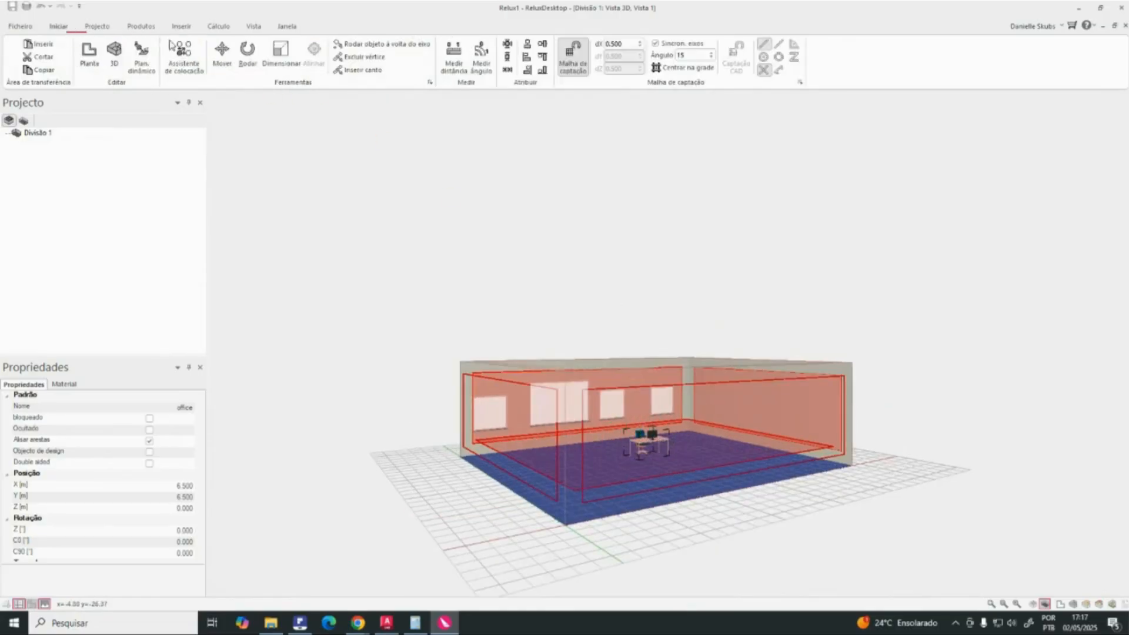
{"action": "left_click", "coordinate": [247, 62]}
{"action": "middle_click_drag", "start_coordinate": [724, 434], "coordinate": [687, 376]}
{"action": "scroll", "coordinate": [687, 376], "scroll_direction": "up", "scroll_amount": 4}
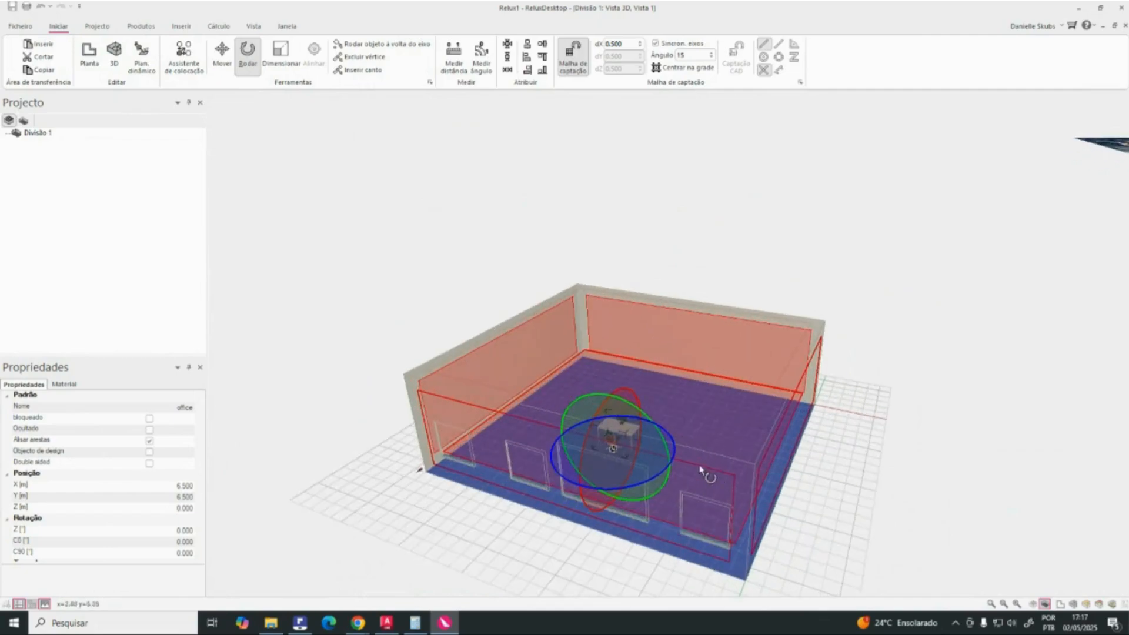
{"action": "middle_click_drag", "start_coordinate": [704, 471], "coordinate": [694, 444]}
{"action": "scroll", "coordinate": [681, 476], "scroll_direction": "up", "scroll_amount": 2}
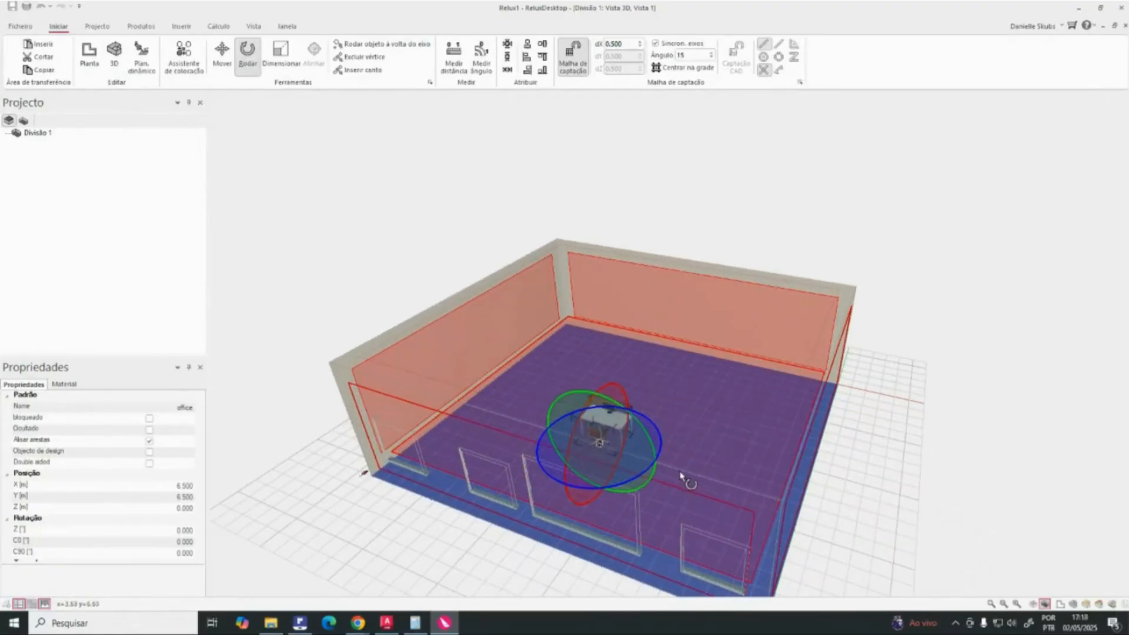
{"action": "left_click", "coordinate": [757, 213]}
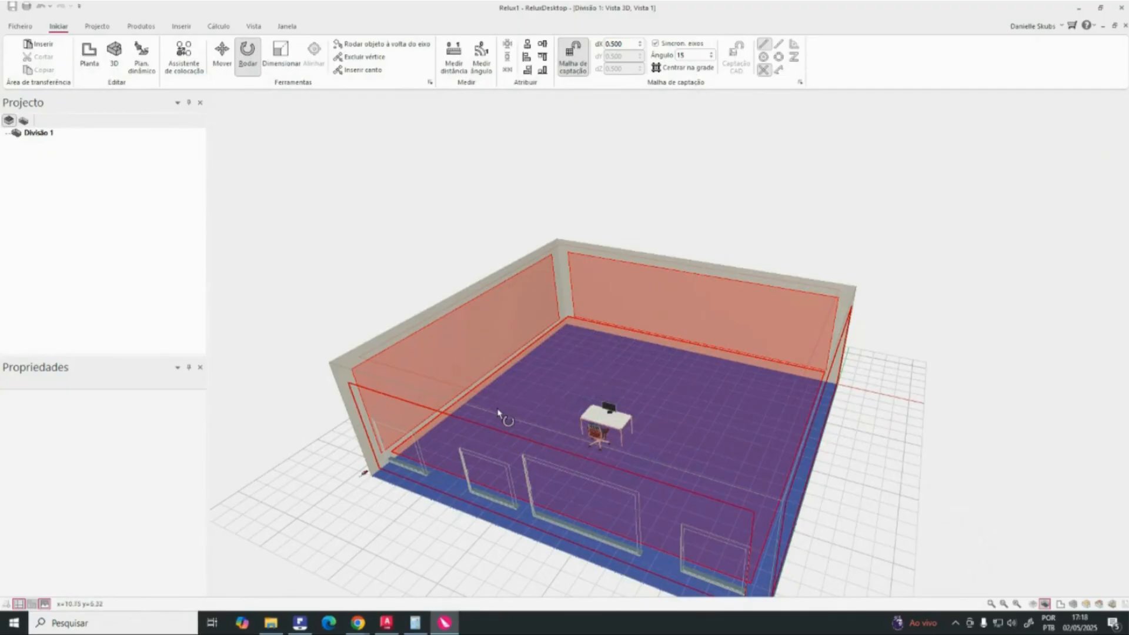
{"action": "left_click", "coordinate": [181, 26]}
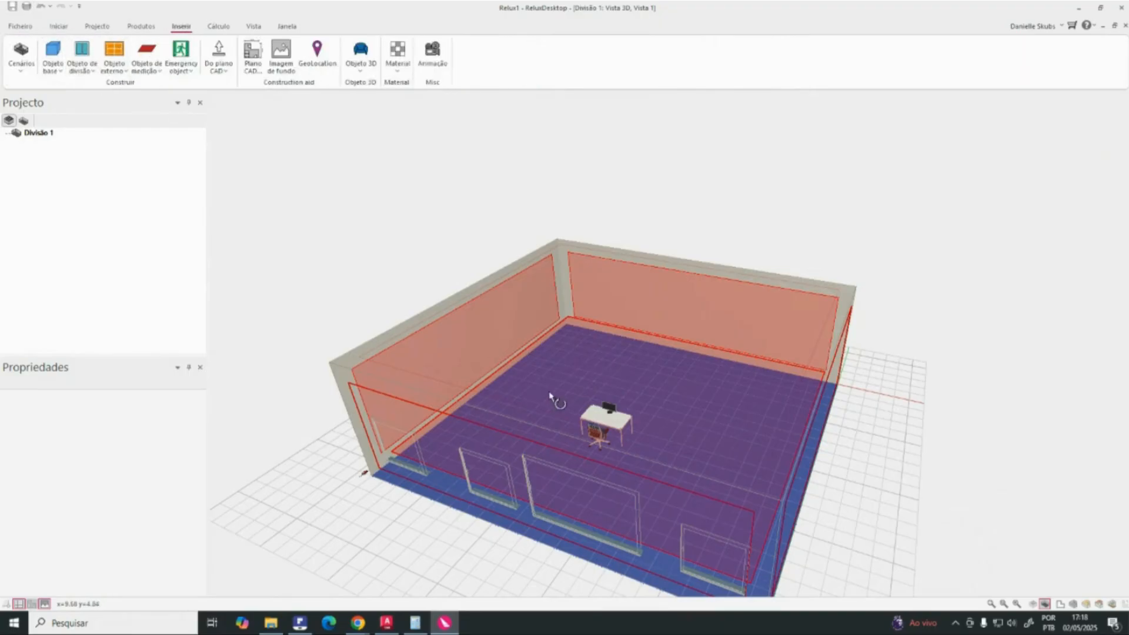
{"action": "left_click", "coordinate": [600, 389]}
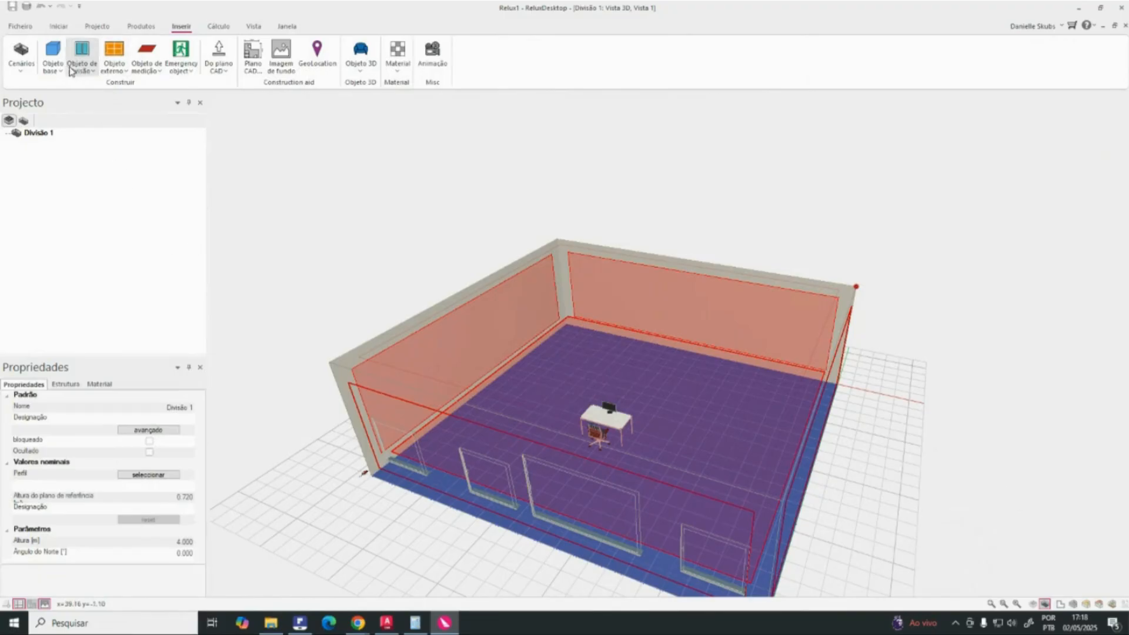
{"action": "left_click", "coordinate": [68, 30]}
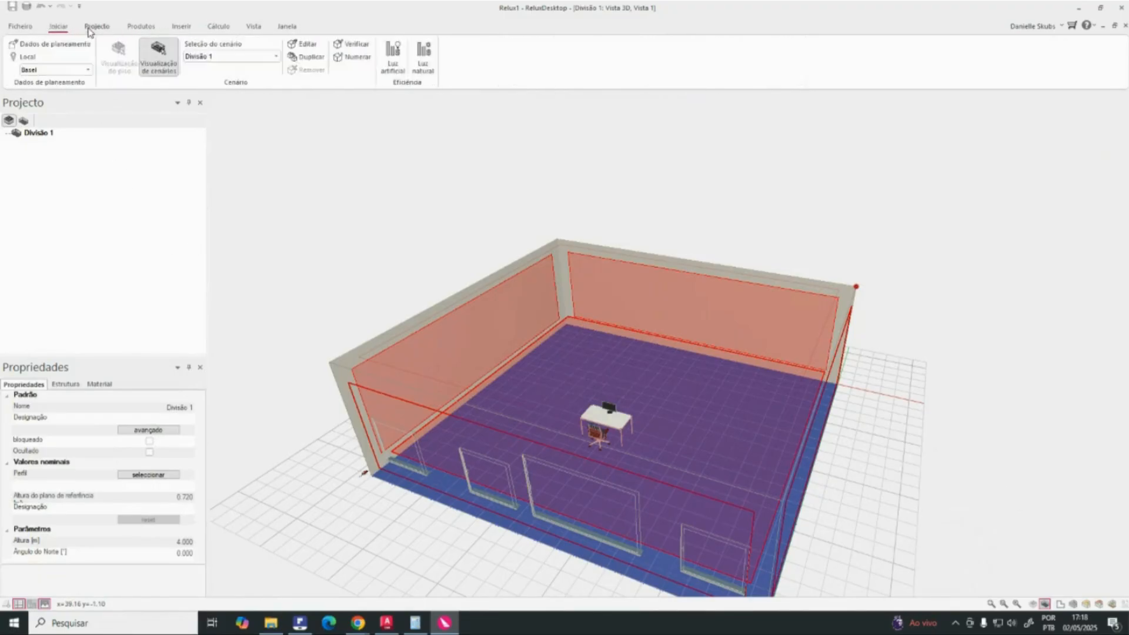
{"action": "left_click", "coordinate": [61, 29]}
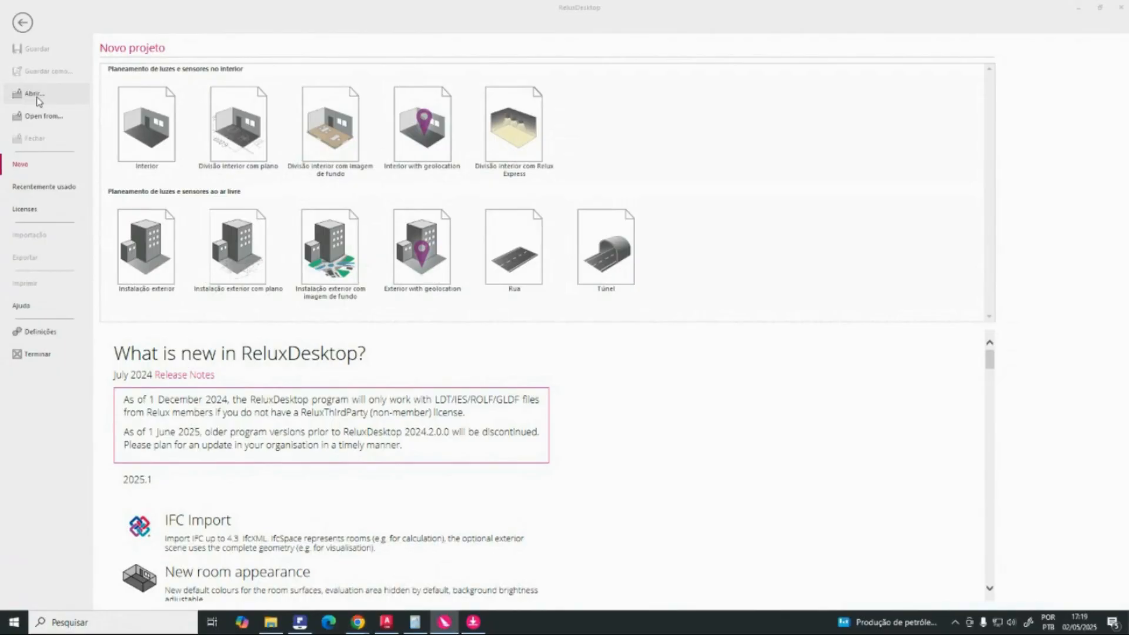
Step: Open the existing project file P2_PROJETO_2025.rdf from the Relux Projects folder
{"action": "left_click", "coordinate": [36, 97]}
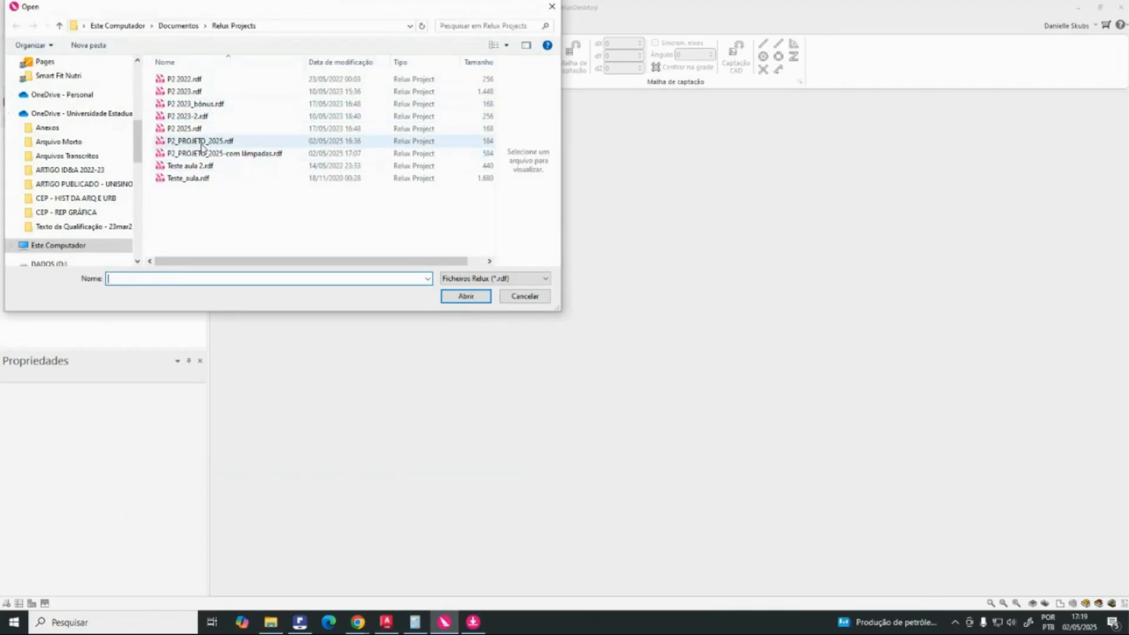
{"action": "left_click", "coordinate": [182, 146]}
{"action": "double_click", "coordinate": [229, 142]}
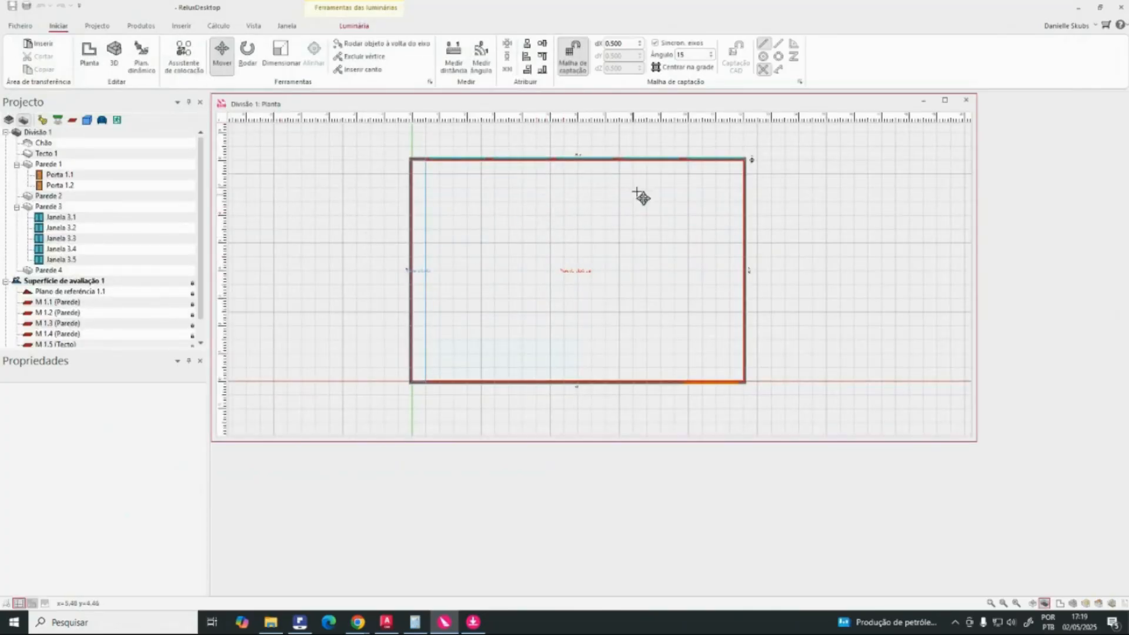
Step: Maximize the floor plan view and examine the north arrow beside the corner of walls W 3 and W 2
{"action": "scroll", "coordinate": [765, 153], "scroll_direction": "up", "scroll_amount": 1}
{"action": "scroll", "coordinate": [777, 152], "scroll_direction": "up", "scroll_amount": 3}
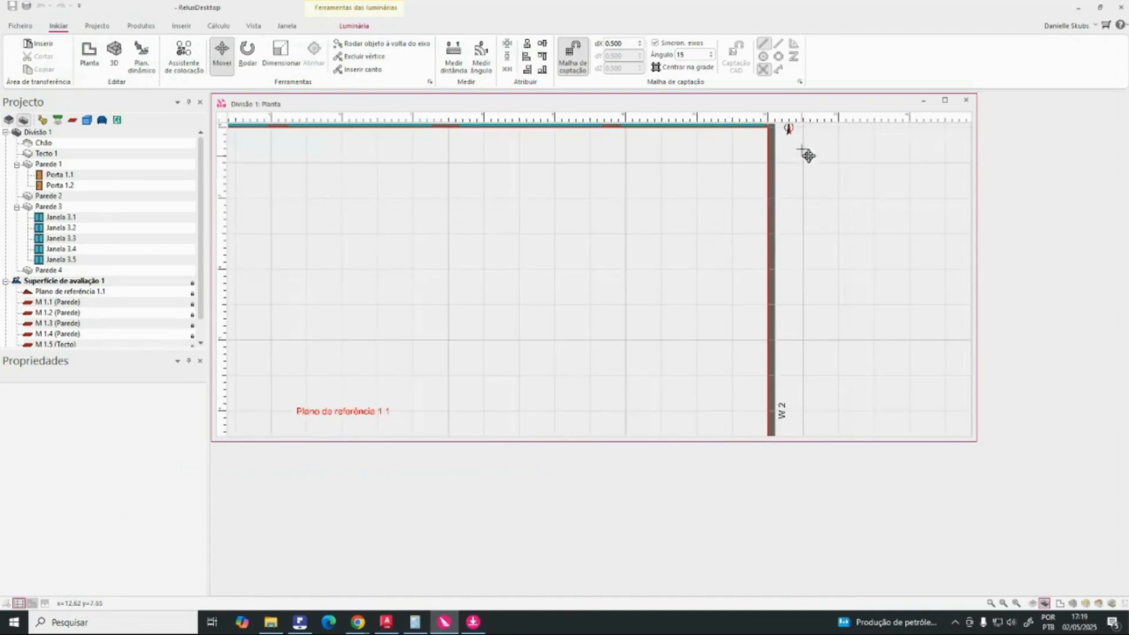
{"action": "middle_click_drag", "start_coordinate": [824, 171], "coordinate": [833, 199]}
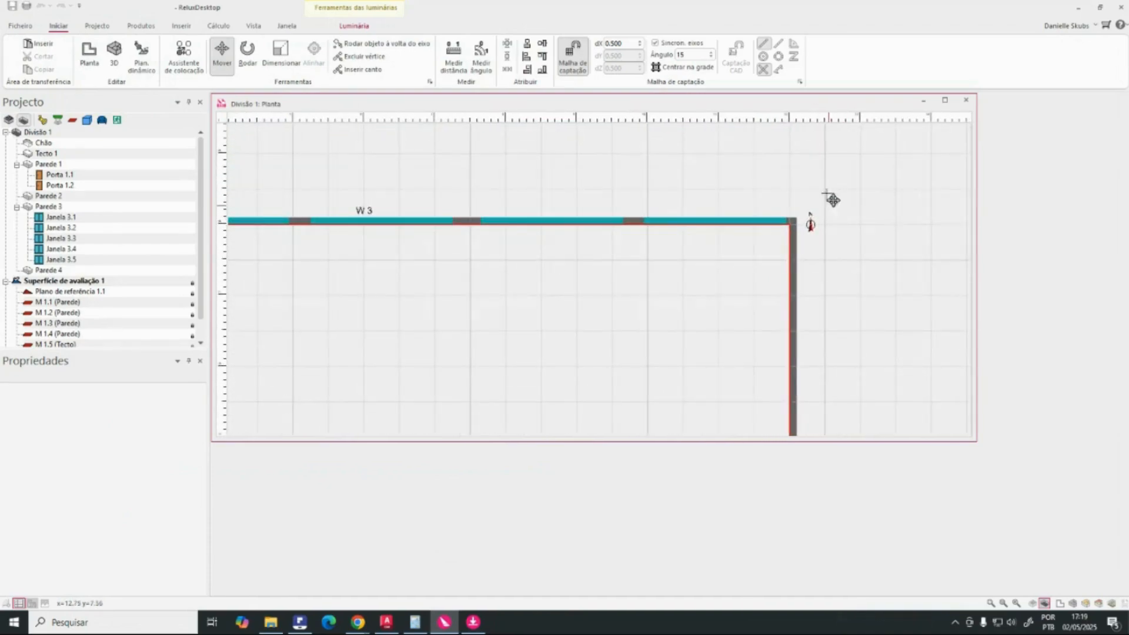
{"action": "left_click", "coordinate": [945, 100]}
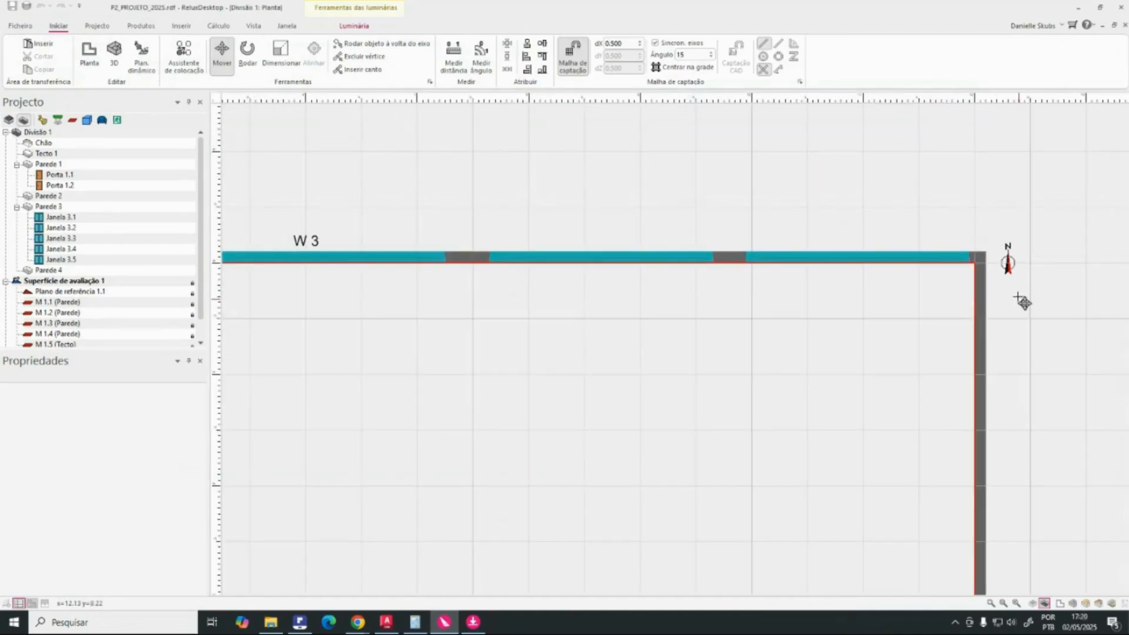
Step: Show the room in 3D and inspect the back cabinet, the window nearest to it and the room's properties
{"action": "scroll", "coordinate": [747, 285], "scroll_direction": "down", "scroll_amount": 4}
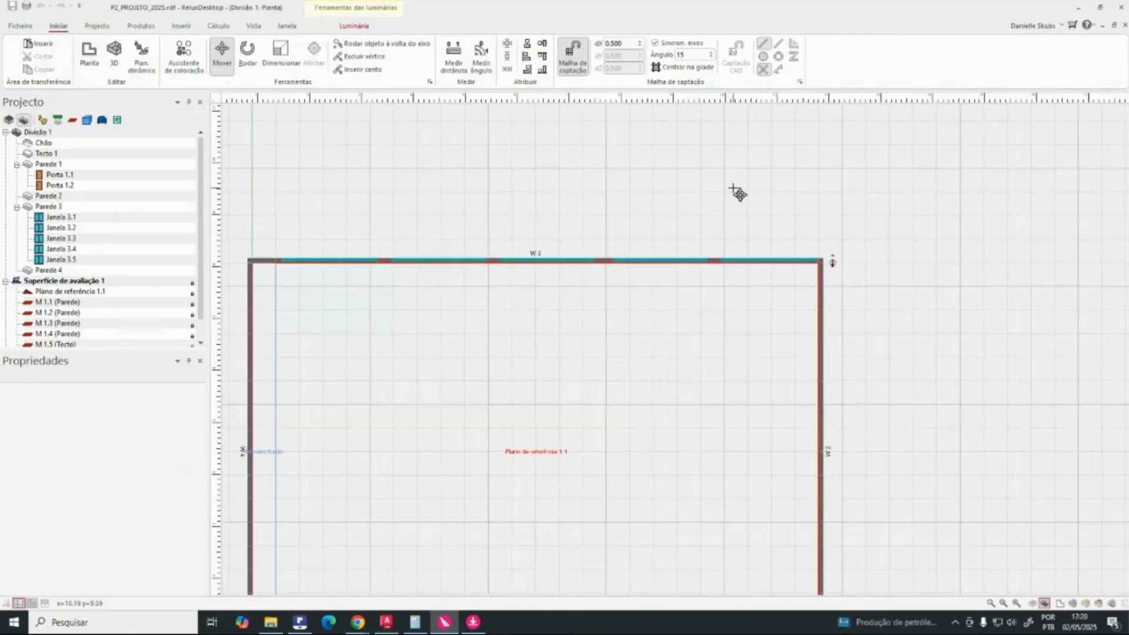
{"action": "scroll", "coordinate": [729, 187], "scroll_direction": "down", "scroll_amount": 2}
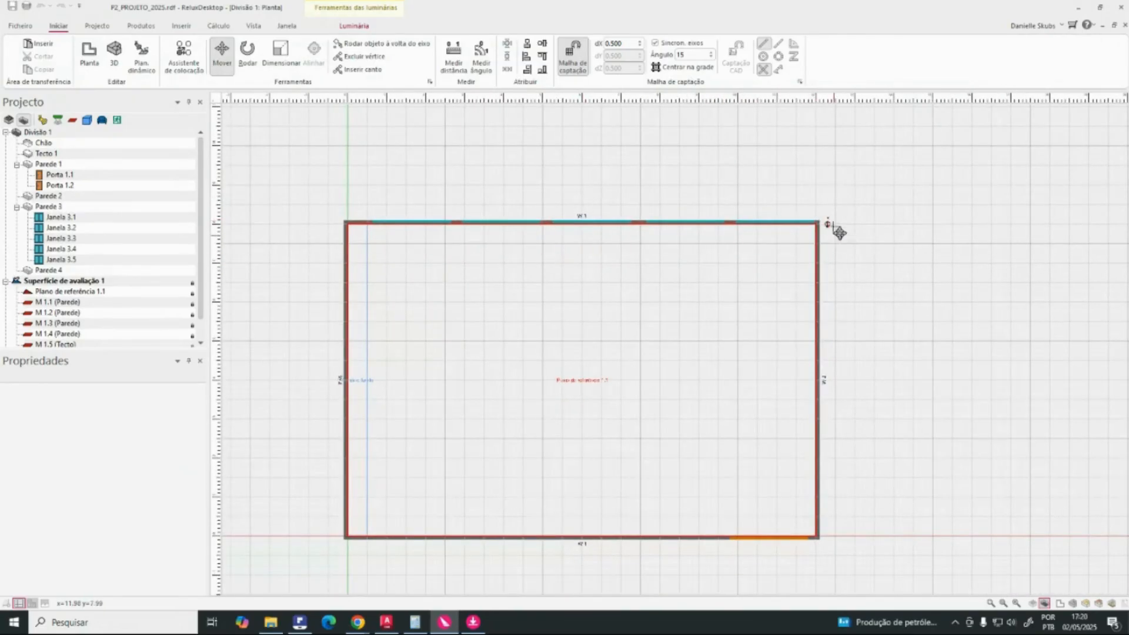
{"action": "scroll", "coordinate": [840, 232], "scroll_direction": "up", "scroll_amount": 1}
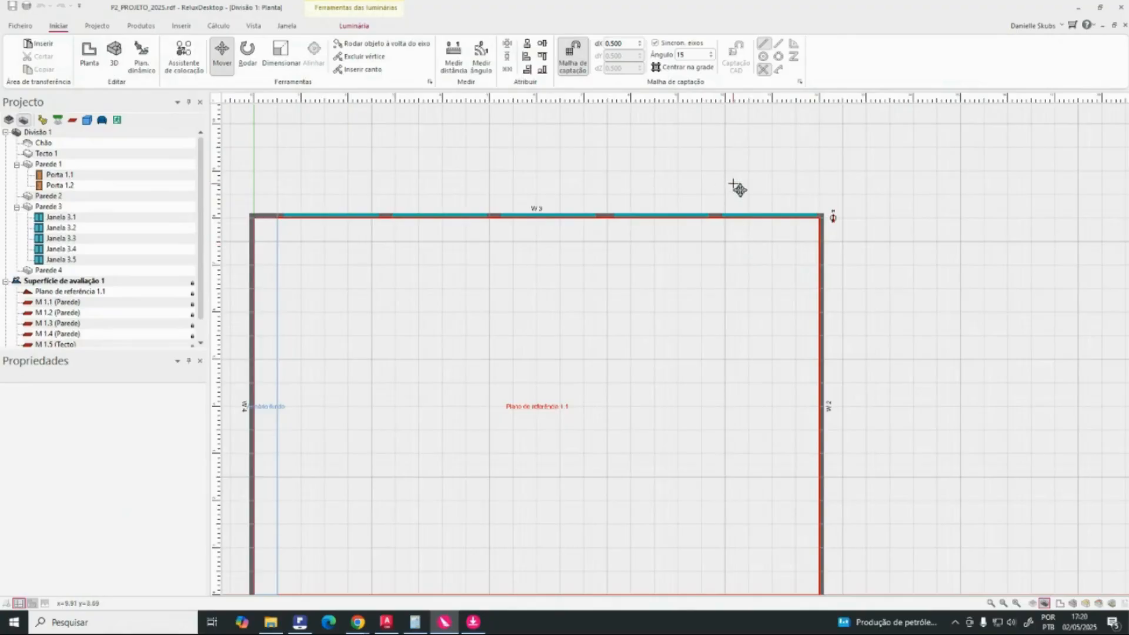
{"action": "scroll", "coordinate": [732, 176], "scroll_direction": "down", "scroll_amount": 2}
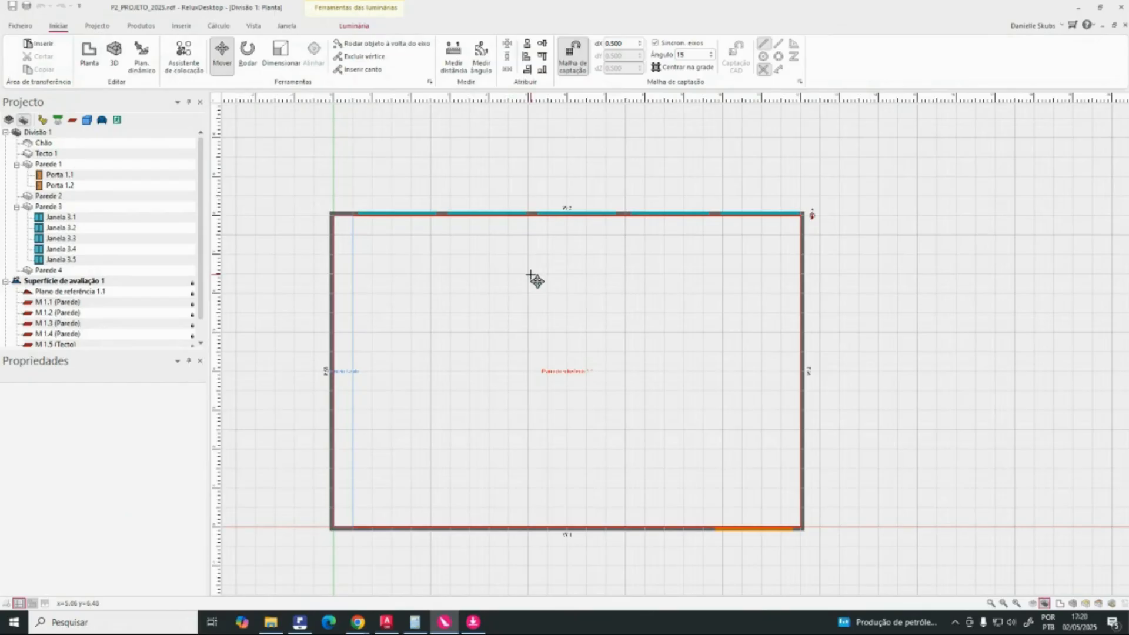
{"action": "left_click", "coordinate": [117, 68]}
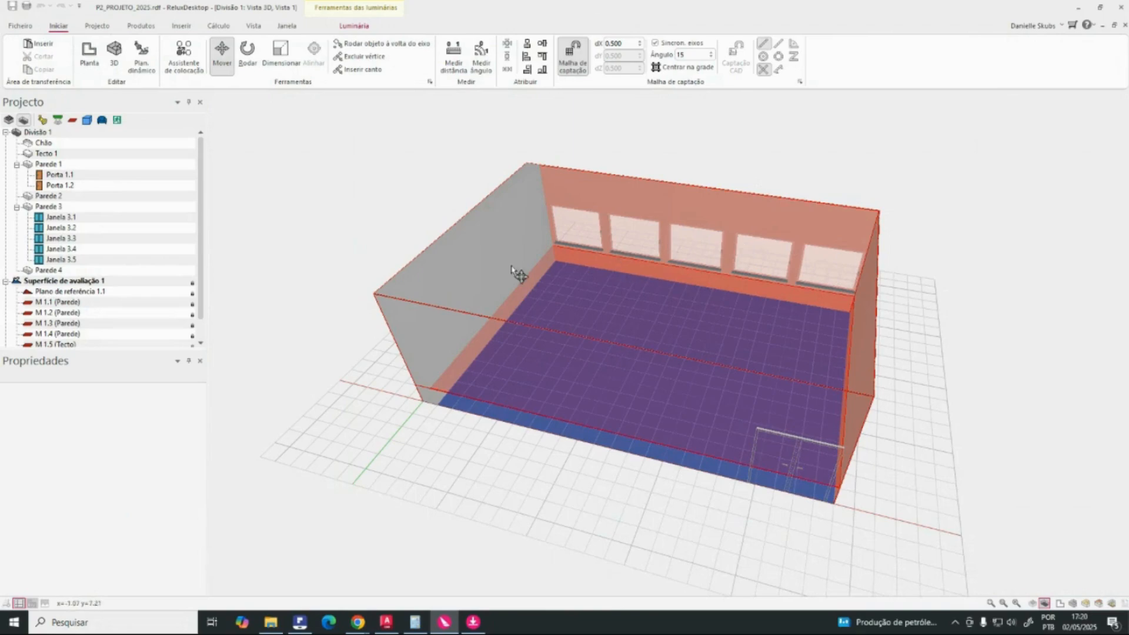
{"action": "left_click", "coordinate": [479, 256]}
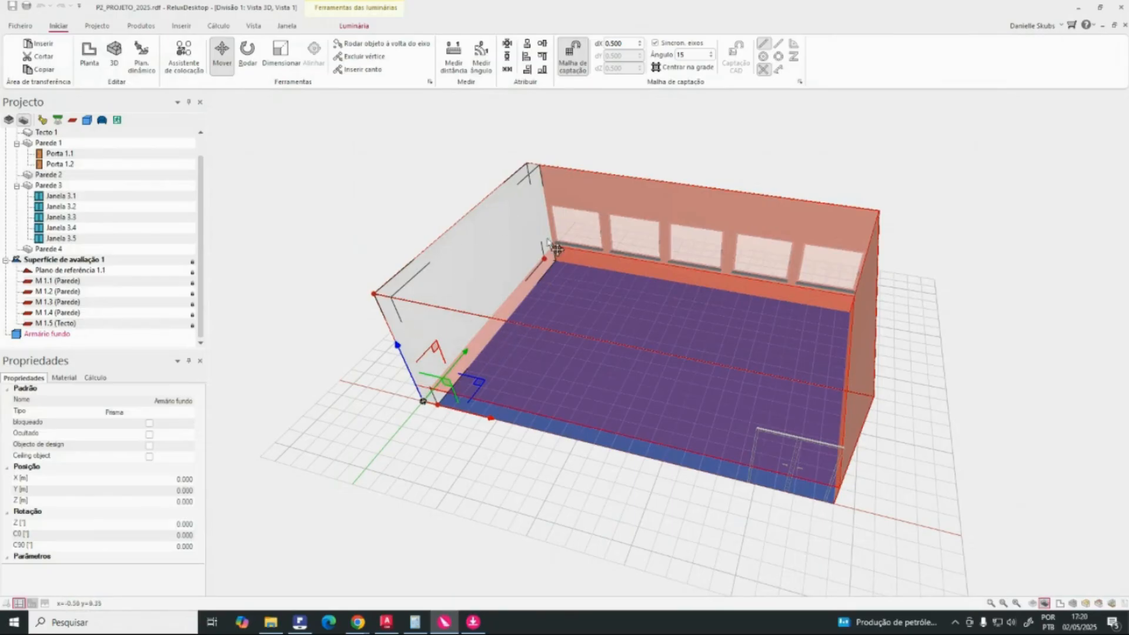
{"action": "left_click", "coordinate": [580, 215]}
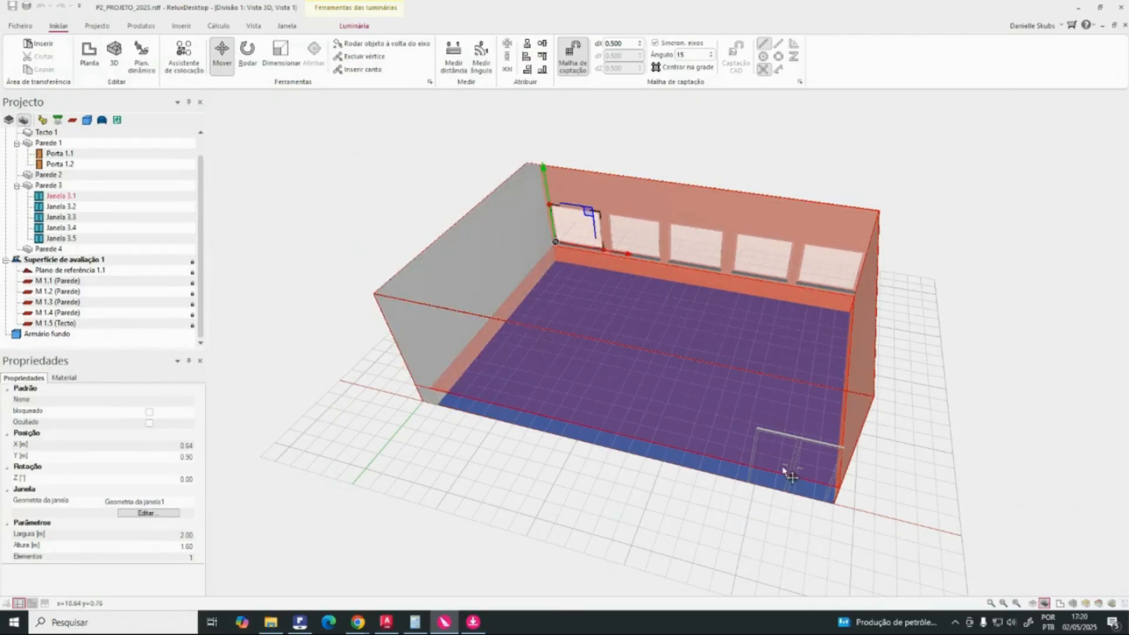
{"action": "left_click", "coordinate": [490, 383]}
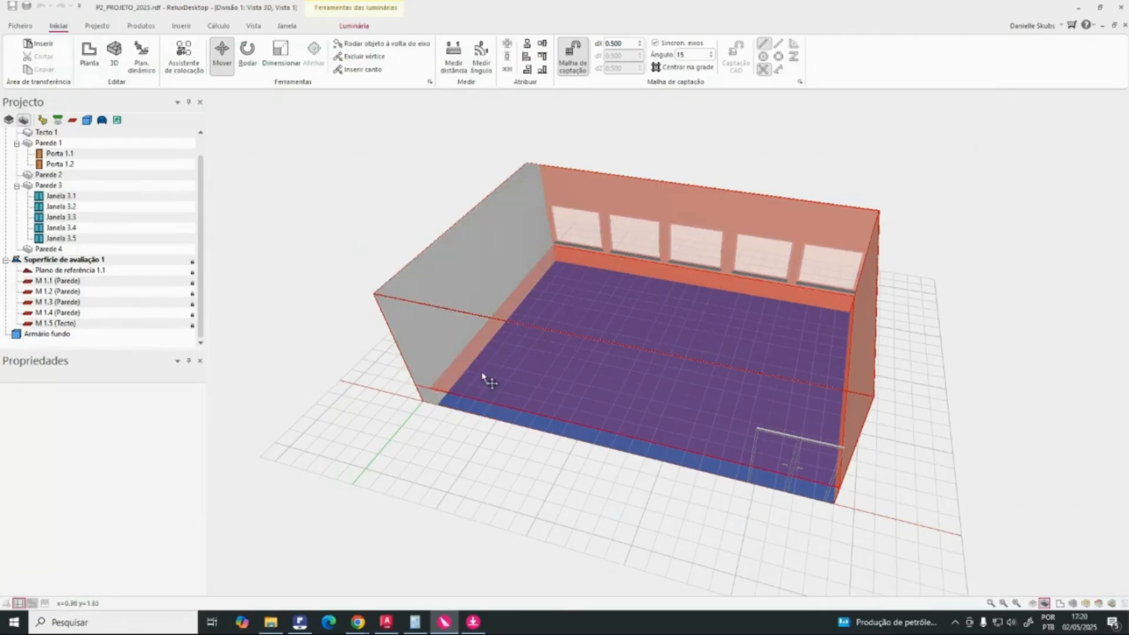
{"action": "left_click", "coordinate": [471, 405]}
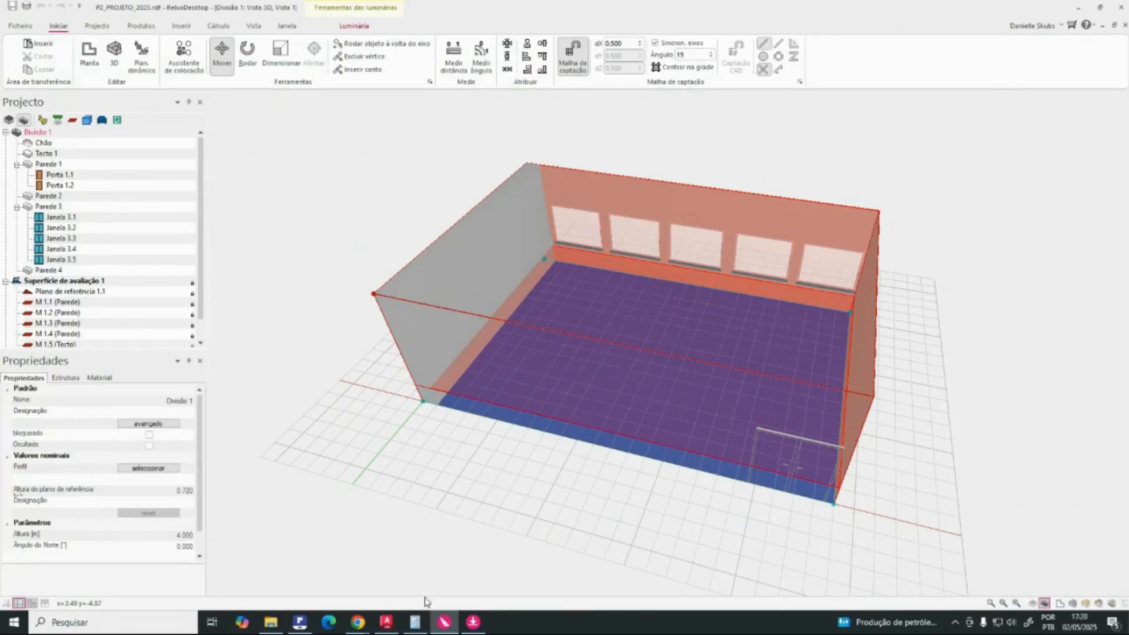
Step: Switch to the AutoCAD classroom plan and highlight the full-height cabinet outline along the west wall to examine it
{"action": "left_click", "coordinate": [386, 622]}
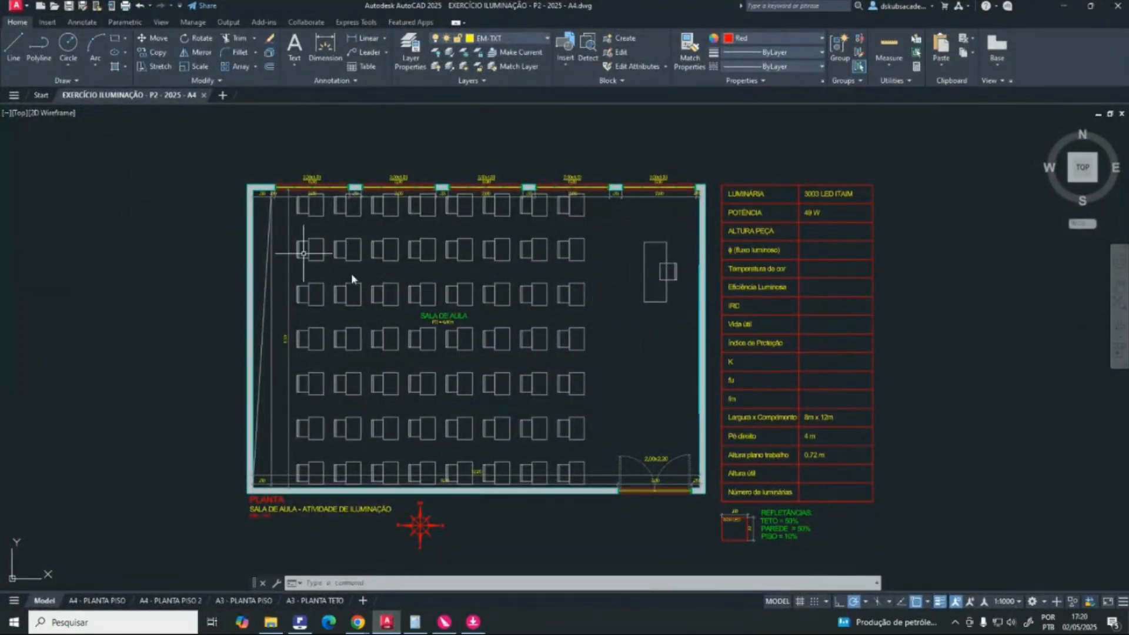
{"action": "middle_click_drag", "start_coordinate": [629, 330], "coordinate": [609, 325]}
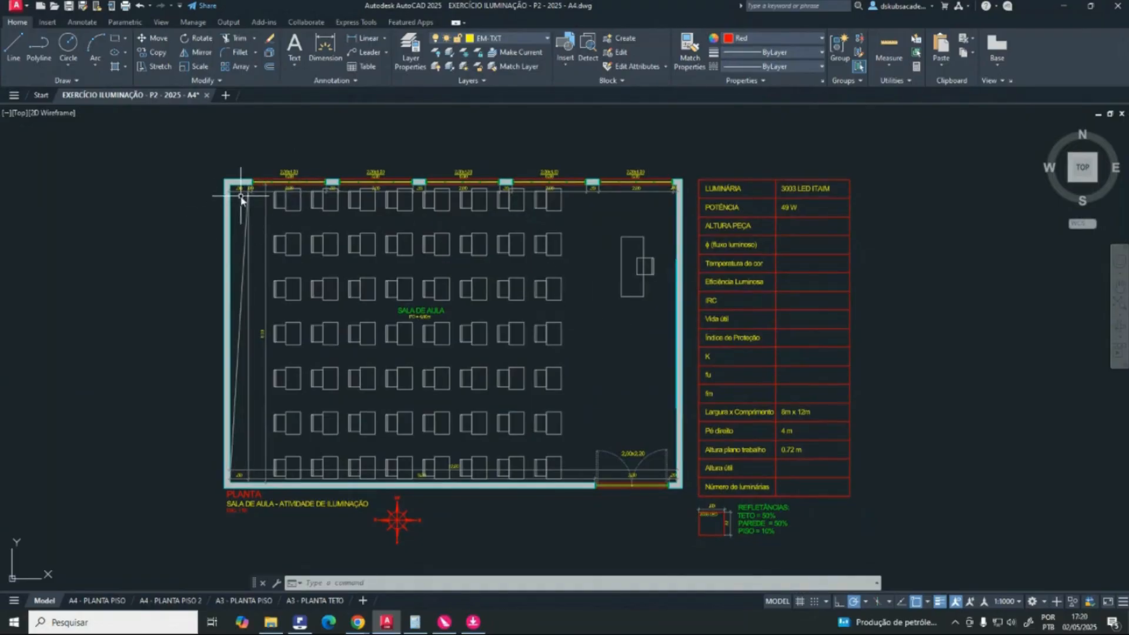
{"action": "left_click", "coordinate": [258, 248]}
{"action": "left_click", "coordinate": [243, 232]}
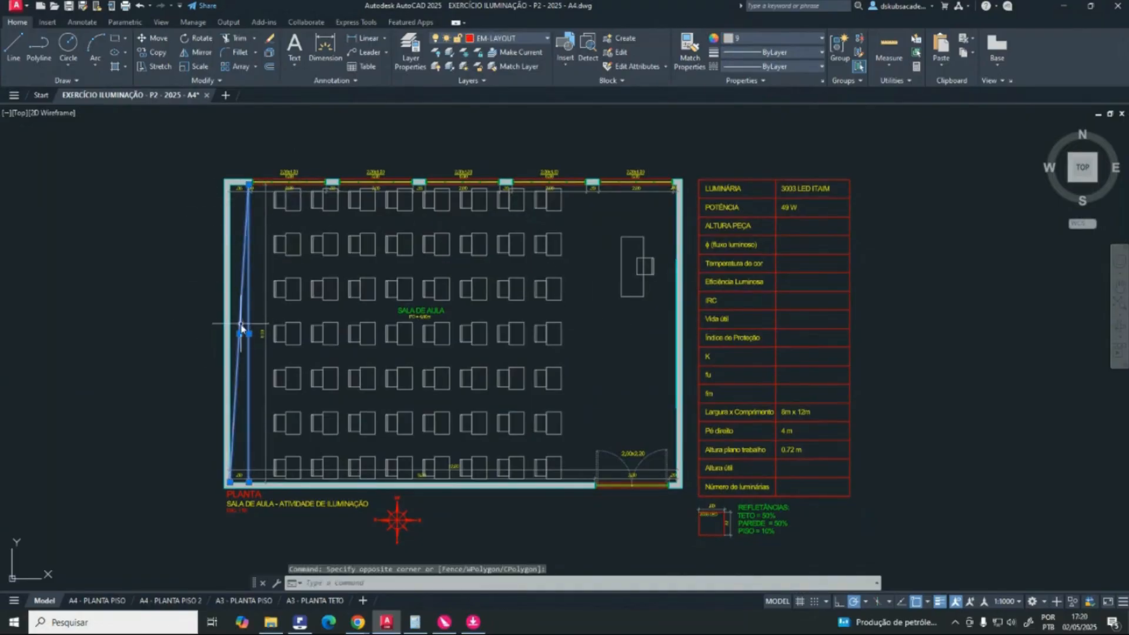
{"action": "key", "text": "Escape"}
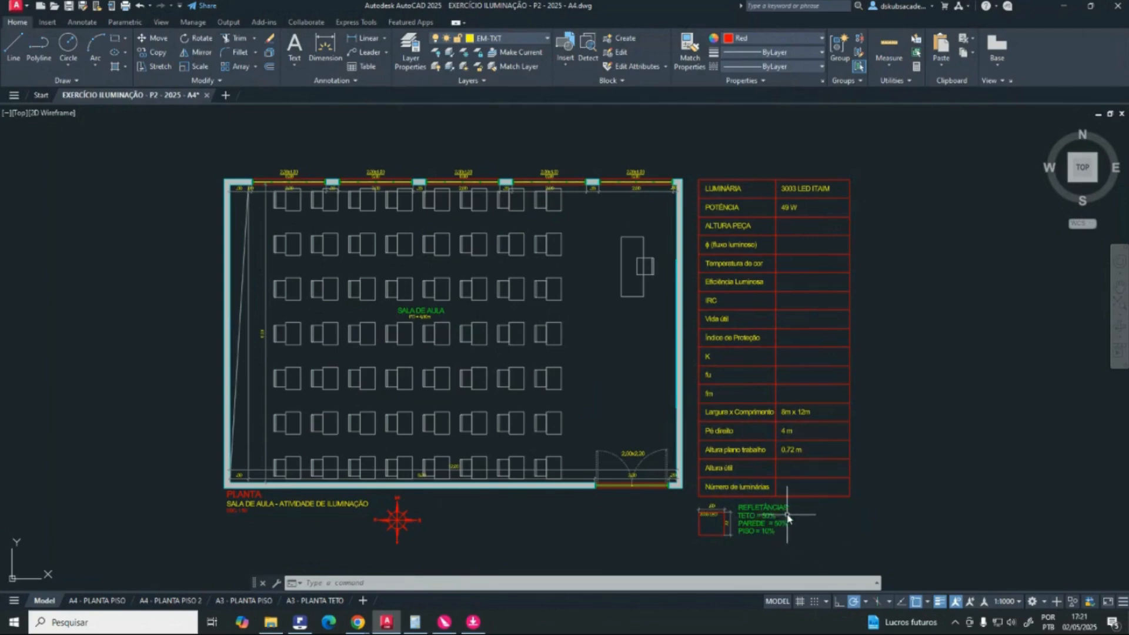
Step: Examine the luminaire outline's dimensions and the ceiling, wall and floor reflectance notes beneath the data table
{"action": "scroll", "coordinate": [765, 529], "scroll_direction": "up", "scroll_amount": 5}
{"action": "scroll", "coordinate": [567, 433], "scroll_direction": "up", "scroll_amount": 2}
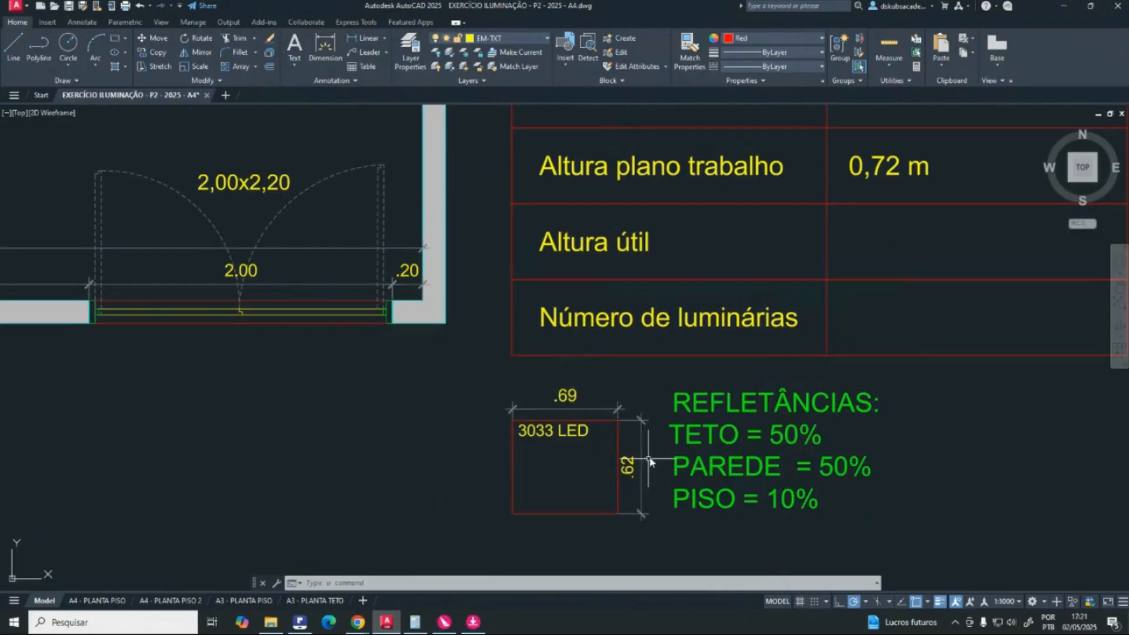
{"action": "scroll", "coordinate": [747, 486], "scroll_direction": "down", "scroll_amount": 10}
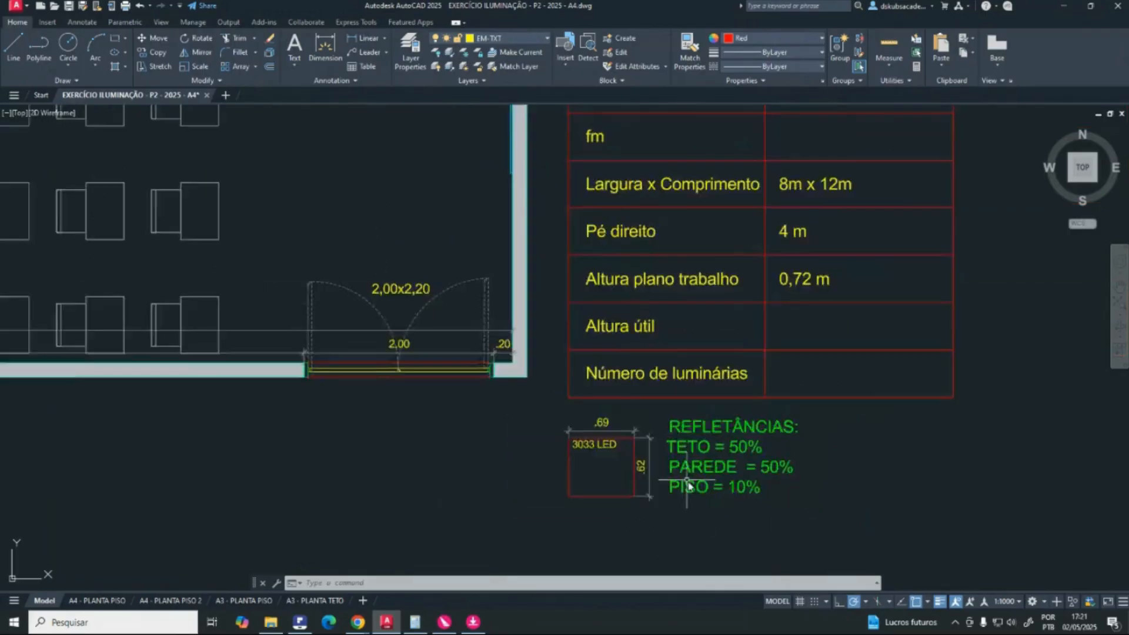
{"action": "scroll", "coordinate": [663, 476], "scroll_direction": "up", "scroll_amount": 6}
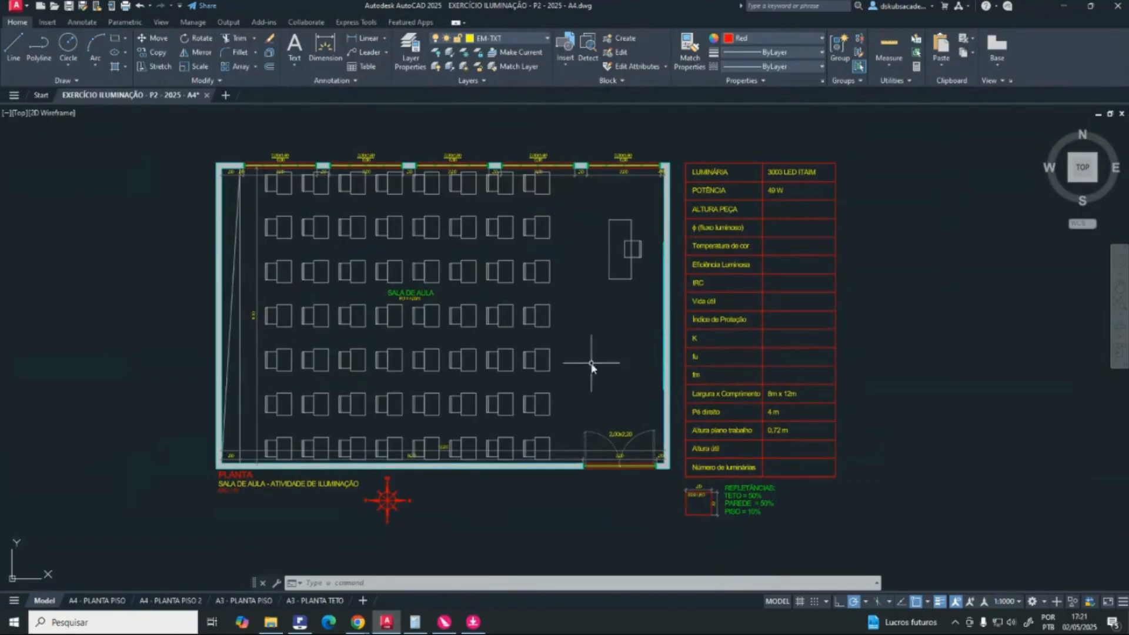
{"action": "middle_click_drag", "start_coordinate": [630, 328], "coordinate": [601, 322]}
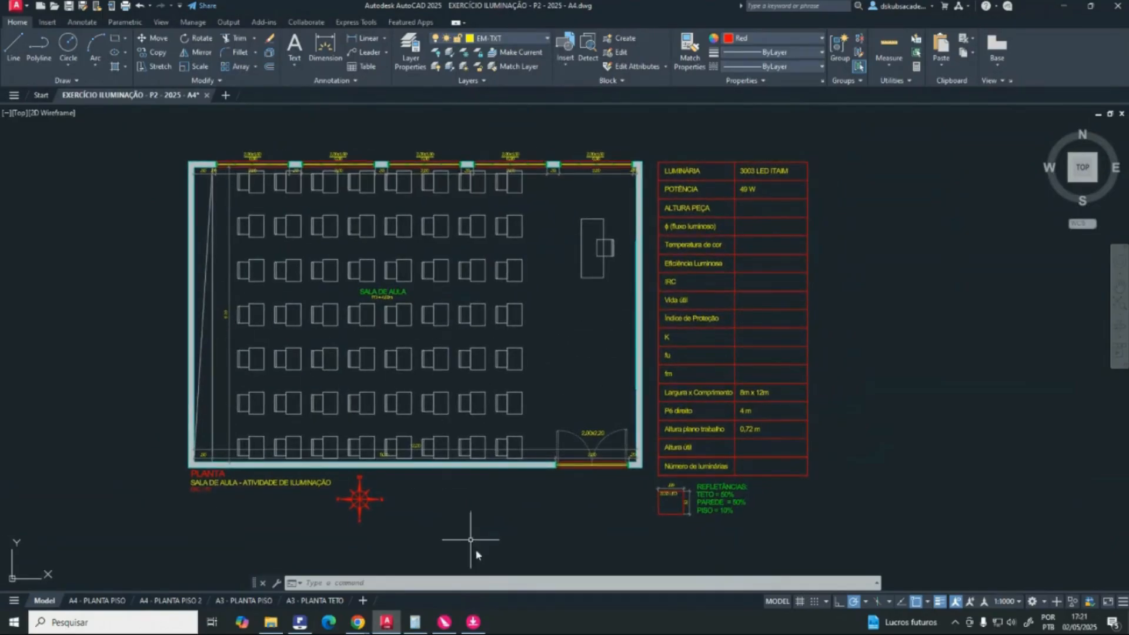
Step: Switch back to Relux, clear the room selection and open the luminaire selection dialog for adding a luminaire
{"action": "left_click", "coordinate": [450, 624]}
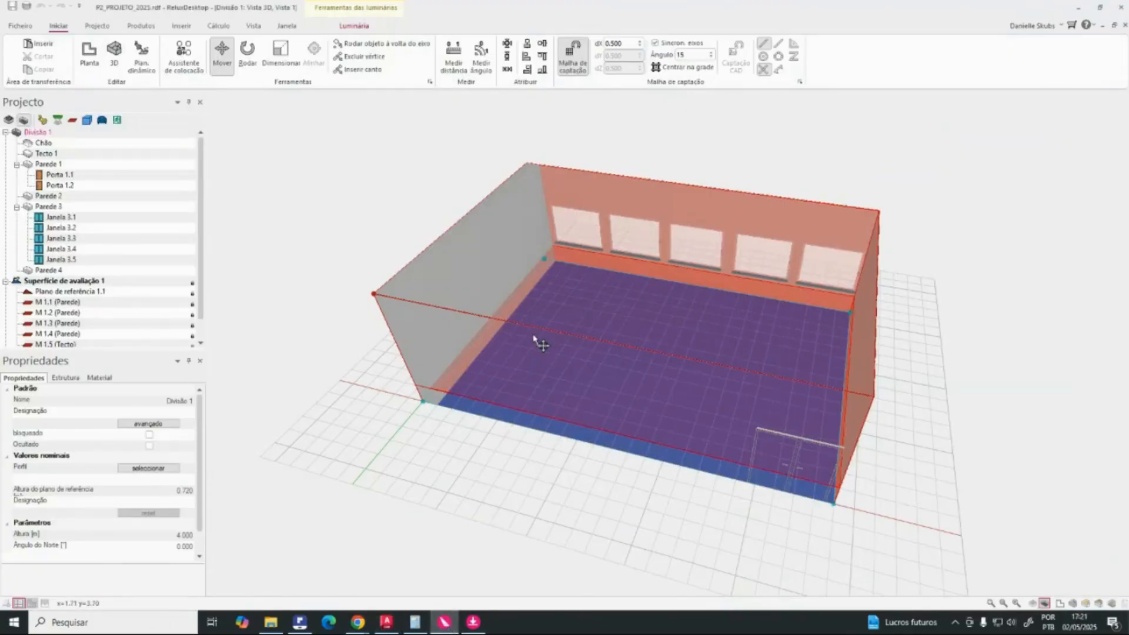
{"action": "left_click", "coordinate": [414, 217]}
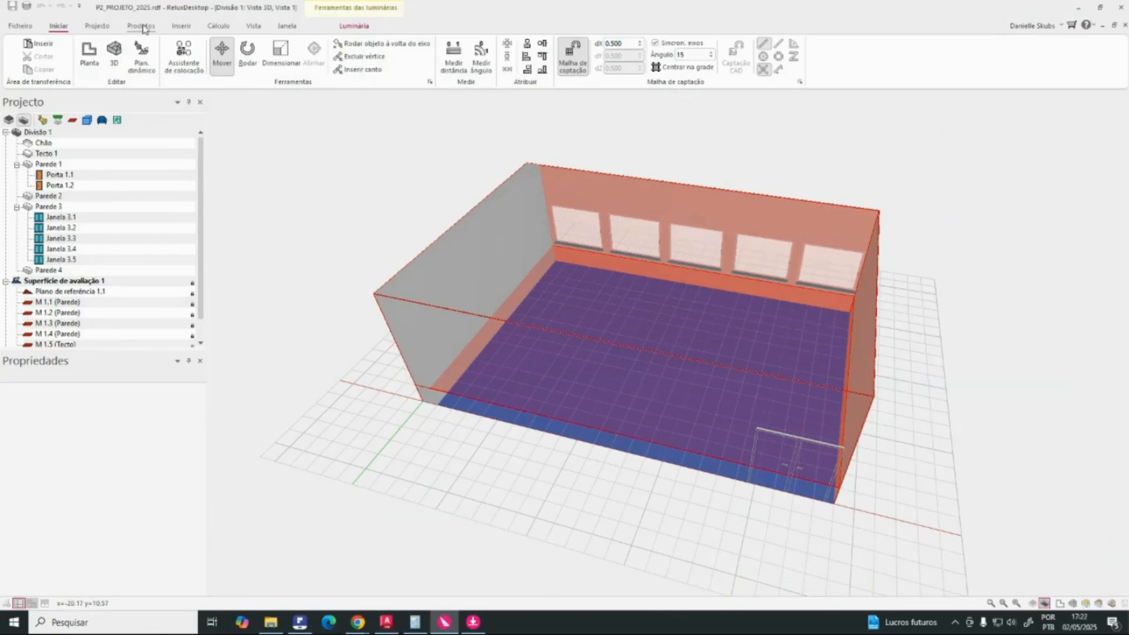
{"action": "left_click", "coordinate": [183, 27]}
{"action": "left_click", "coordinate": [142, 27]}
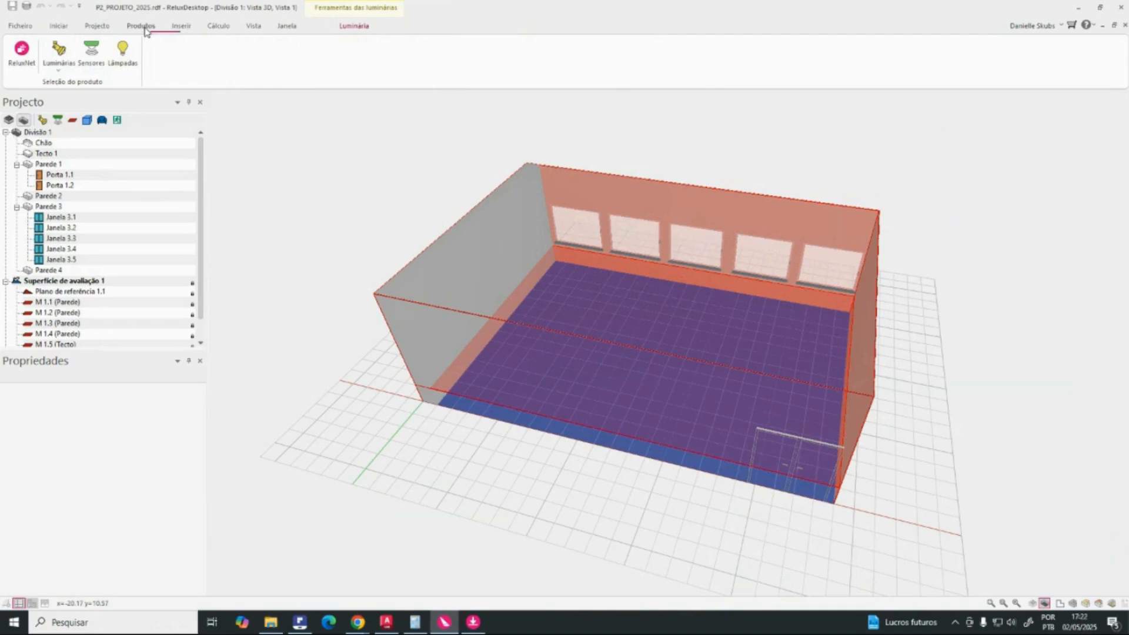
{"action": "left_click", "coordinate": [178, 27]}
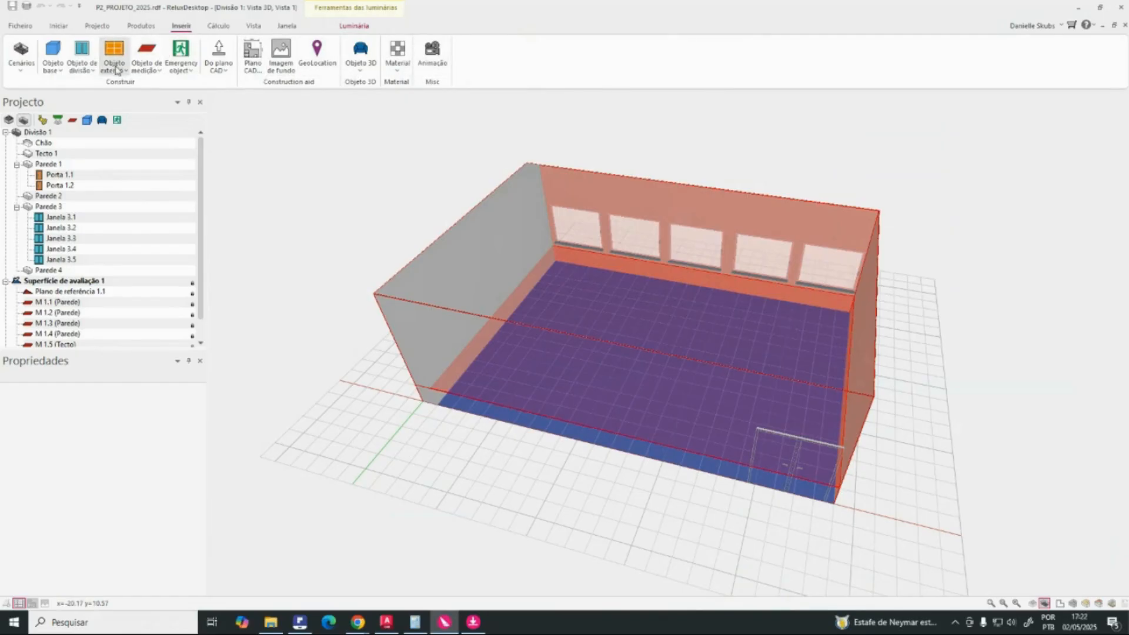
{"action": "left_click", "coordinate": [146, 28]}
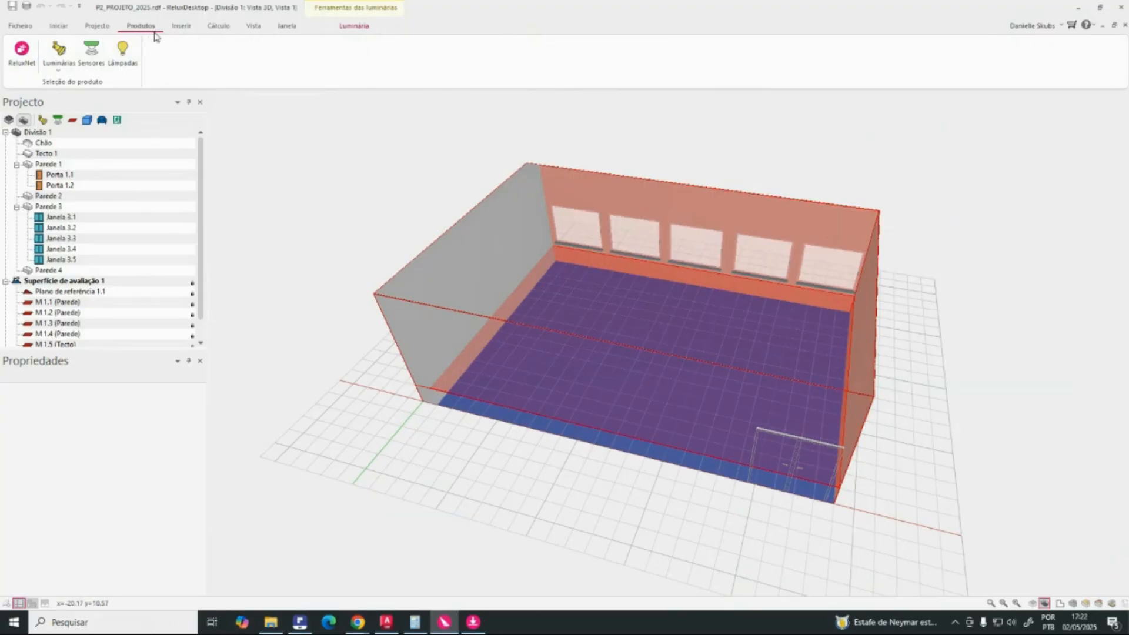
{"action": "left_click", "coordinate": [61, 72]}
{"action": "left_click", "coordinate": [62, 51]}
{"action": "left_click", "coordinate": [61, 74]}
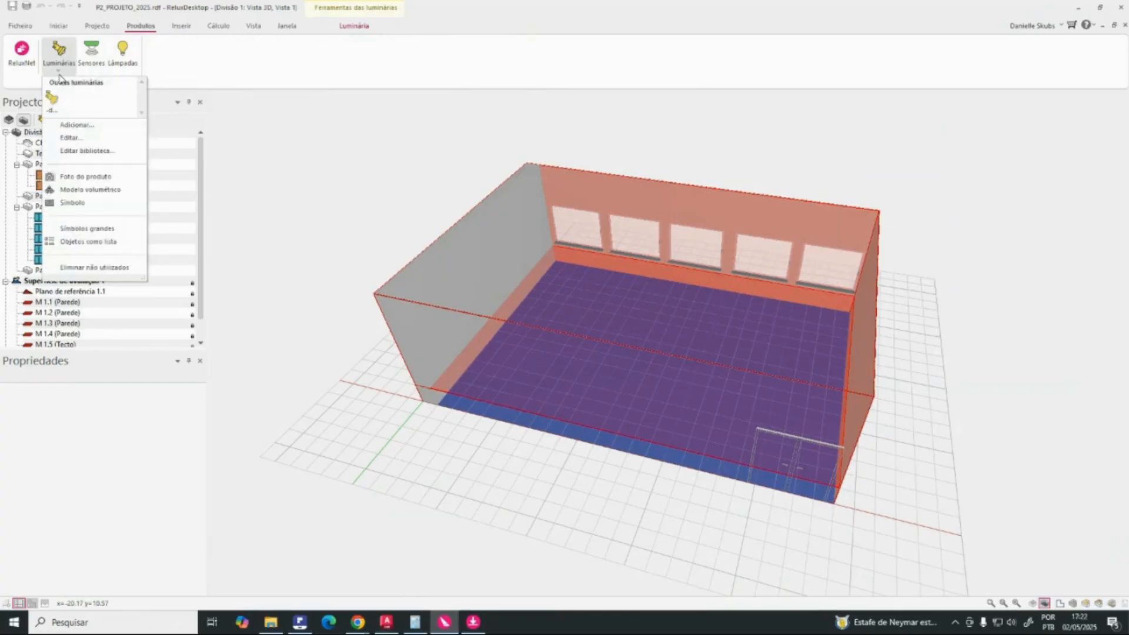
{"action": "left_click", "coordinate": [77, 126]}
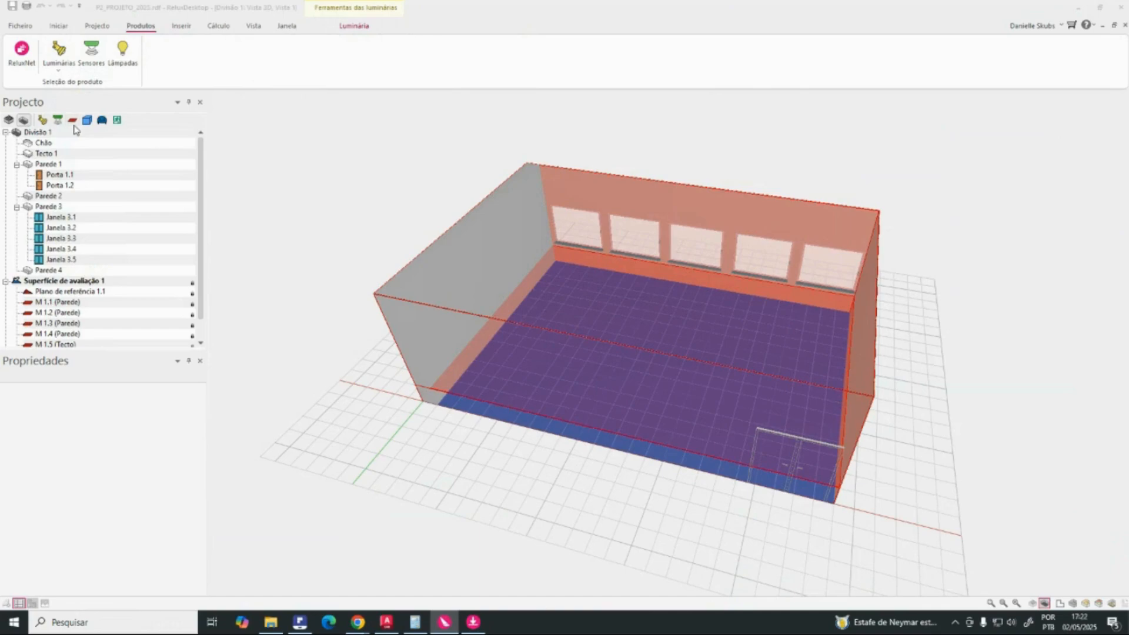
Step: Preview several Relux Demo luminaires, including the Interior Ceiling Recessed and Access Downlight models, ending with the Access Ceiling Mounted Luminaire
{"action": "left_click_drag", "start_coordinate": [543, 141], "coordinate": [501, 122]}
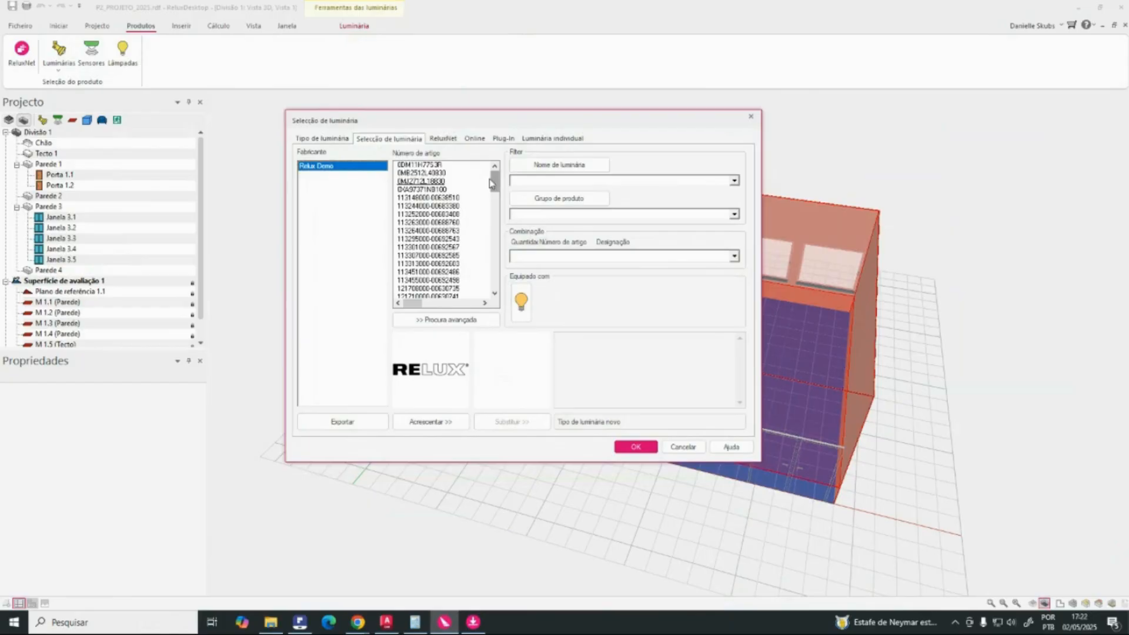
{"action": "left_click", "coordinate": [457, 206]}
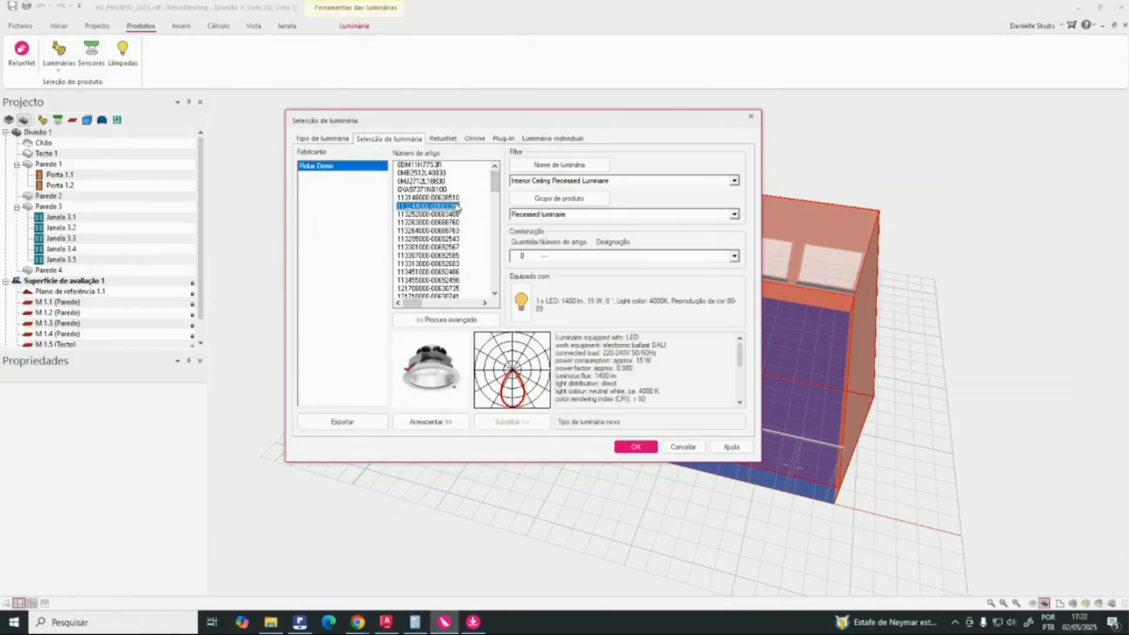
{"action": "left_click", "coordinate": [423, 166]}
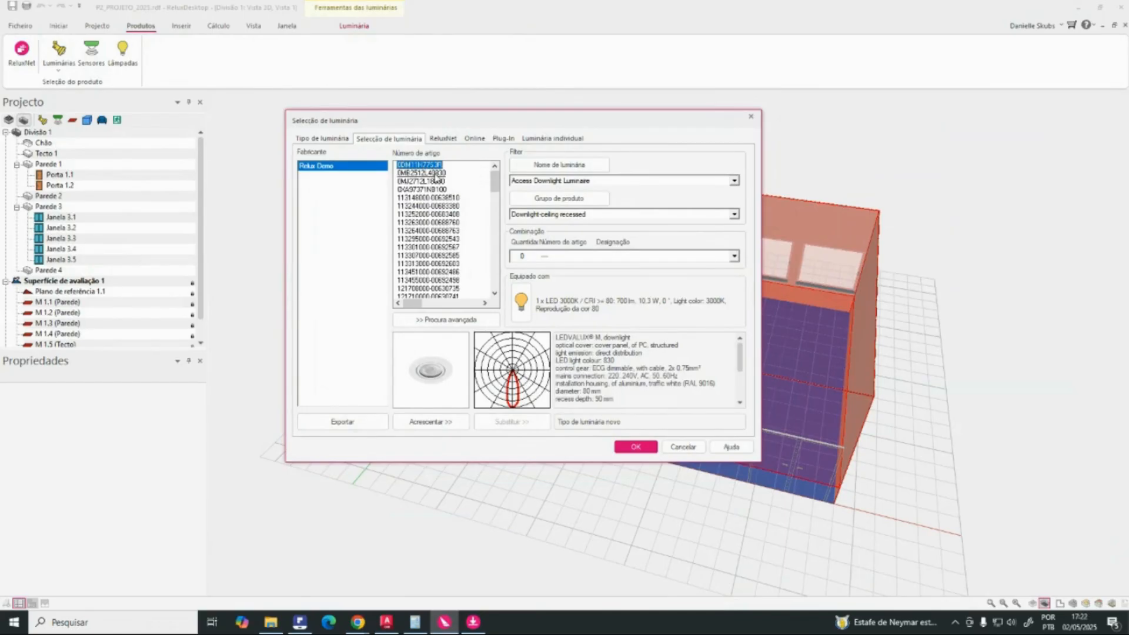
{"action": "left_click", "coordinate": [436, 174]}
{"action": "left_click", "coordinate": [437, 182]}
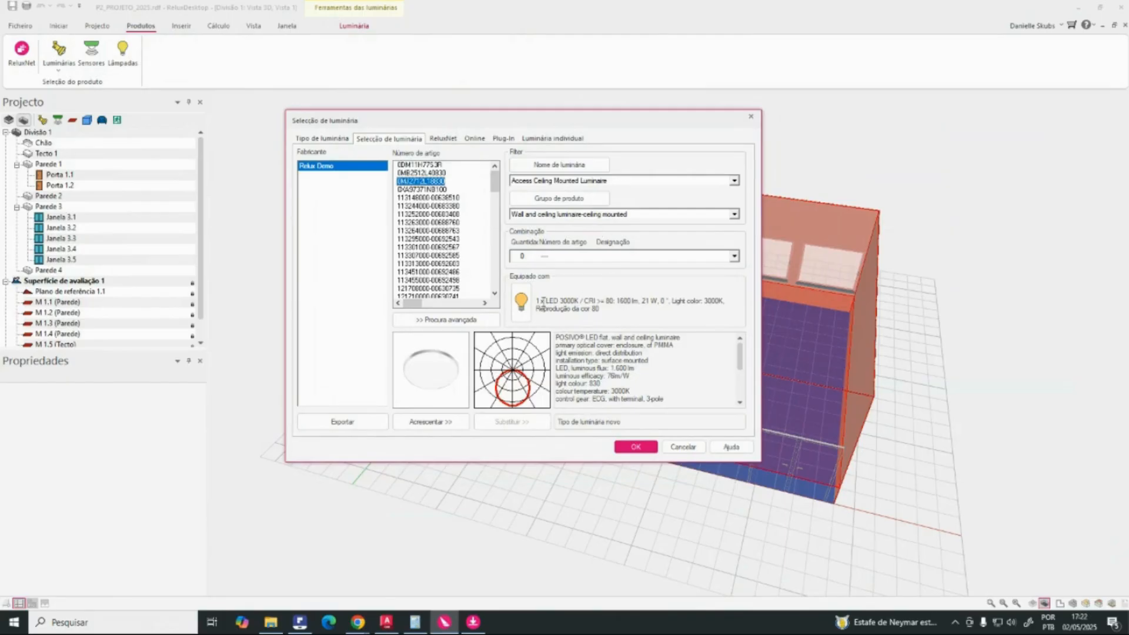
Step: Examine the ceiling-mounted luminaire's lamp data: LED type, colour temperature, colour rendering, luminous flux, power and light colour
{"action": "left_click_drag", "start_coordinate": [537, 301], "coordinate": [543, 303]}
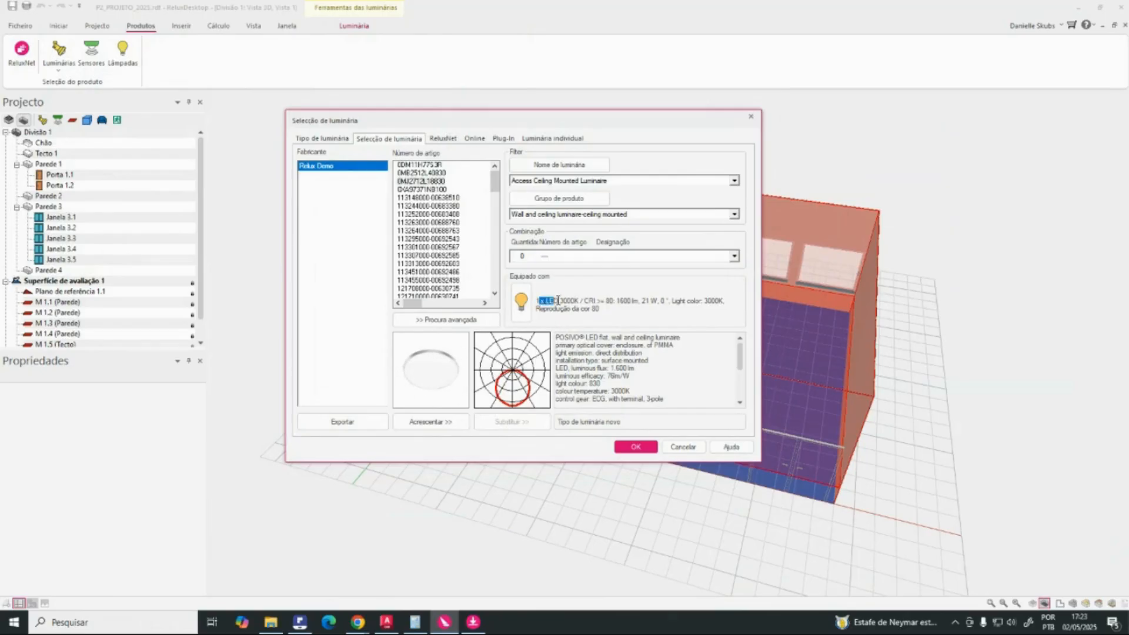
{"action": "left_click_drag", "start_coordinate": [574, 301], "coordinate": [581, 302]}
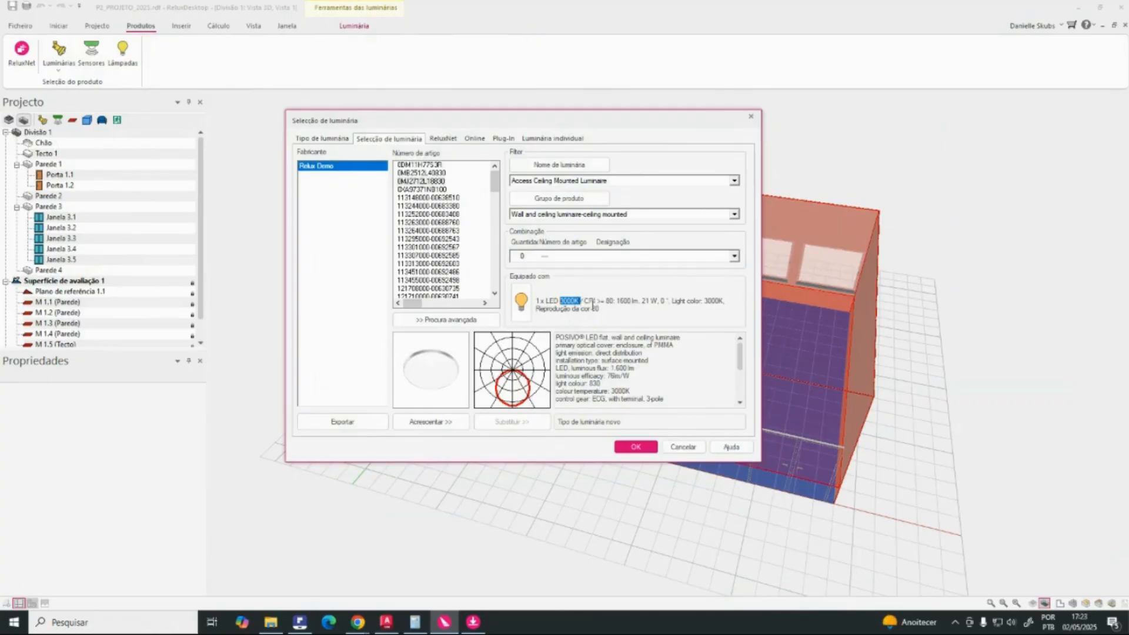
{"action": "left_click_drag", "start_coordinate": [585, 302], "coordinate": [609, 303]}
{"action": "left_click", "coordinate": [603, 303]}
{"action": "left_click_drag", "start_coordinate": [587, 300], "coordinate": [610, 300]}
{"action": "left_click_drag", "start_coordinate": [618, 301], "coordinate": [640, 302]}
{"action": "left_click", "coordinate": [663, 301]}
{"action": "left_click_drag", "start_coordinate": [699, 301], "coordinate": [724, 302]}
Step: Read the luminous flux, luminous efficacy and light colour in the ceiling-mounted luminaire's technical description
{"action": "mouse_move", "coordinate": [742, 363]}
{"action": "left_mouse_down"}
{"action": "mouse_move", "coordinate": [742, 378]}
{"action": "mouse_move", "coordinate": [742, 364]}
{"action": "left_mouse_up"}
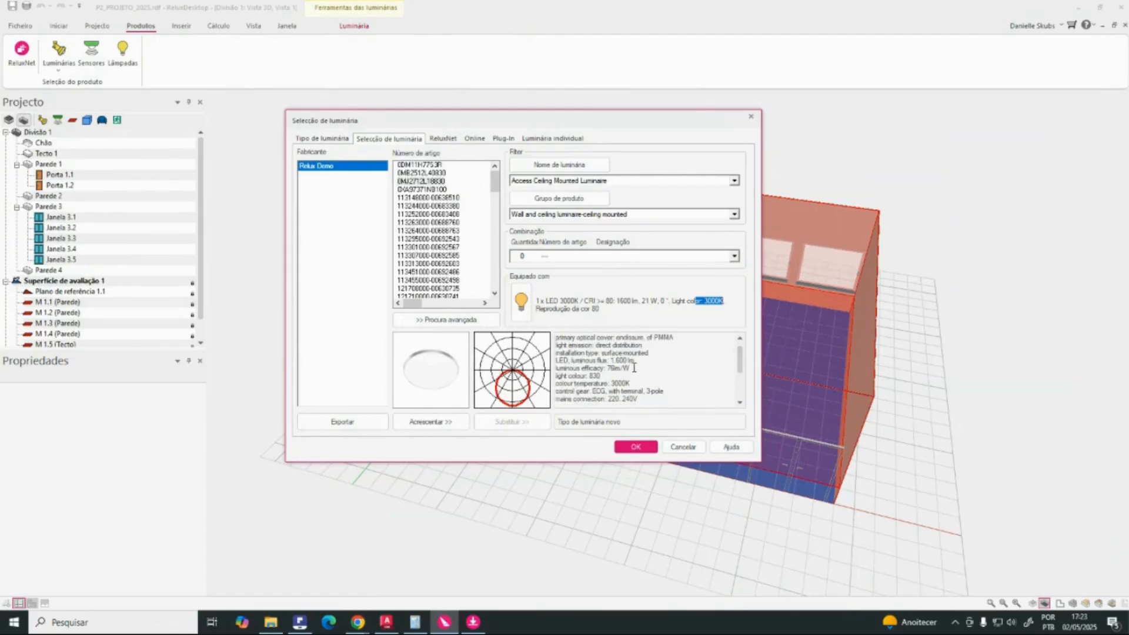
{"action": "left_click_drag", "start_coordinate": [612, 360], "coordinate": [638, 362]}
{"action": "left_click_drag", "start_coordinate": [609, 369], "coordinate": [619, 370]}
{"action": "left_click", "coordinate": [633, 371]}
{"action": "left_click_drag", "start_coordinate": [625, 371], "coordinate": [622, 376]}
{"action": "left_click", "coordinate": [621, 376]}
{"action": "scroll", "coordinate": [500, 205], "scroll_direction": "down", "scroll_amount": 3}
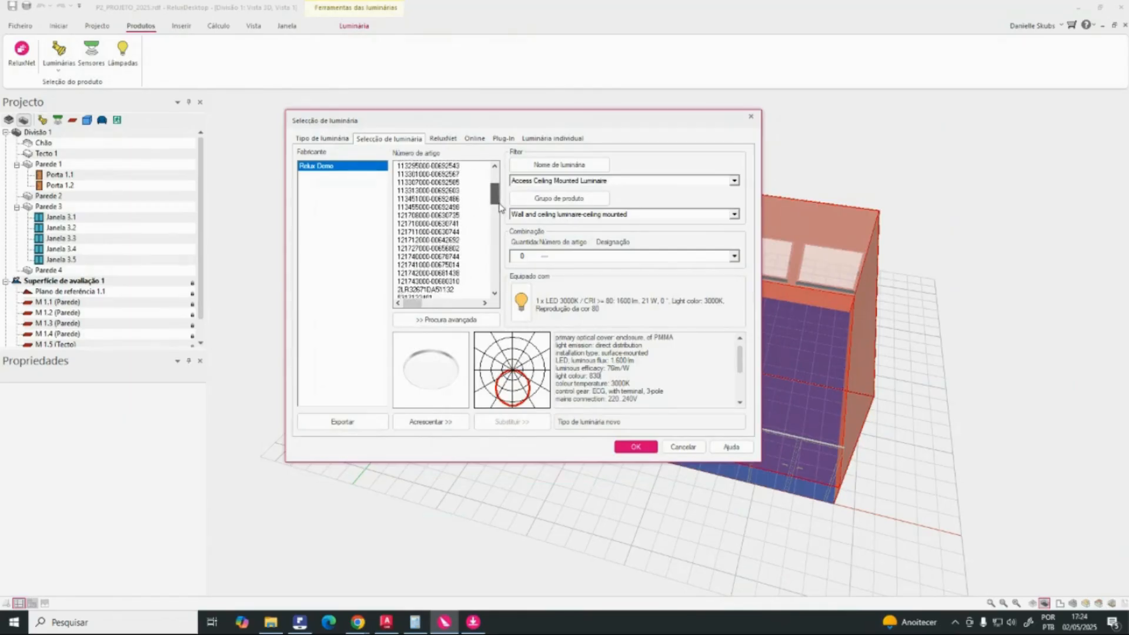
{"action": "scroll", "coordinate": [500, 207], "scroll_direction": "down", "scroll_amount": 1}
{"action": "left_click", "coordinate": [457, 257]}
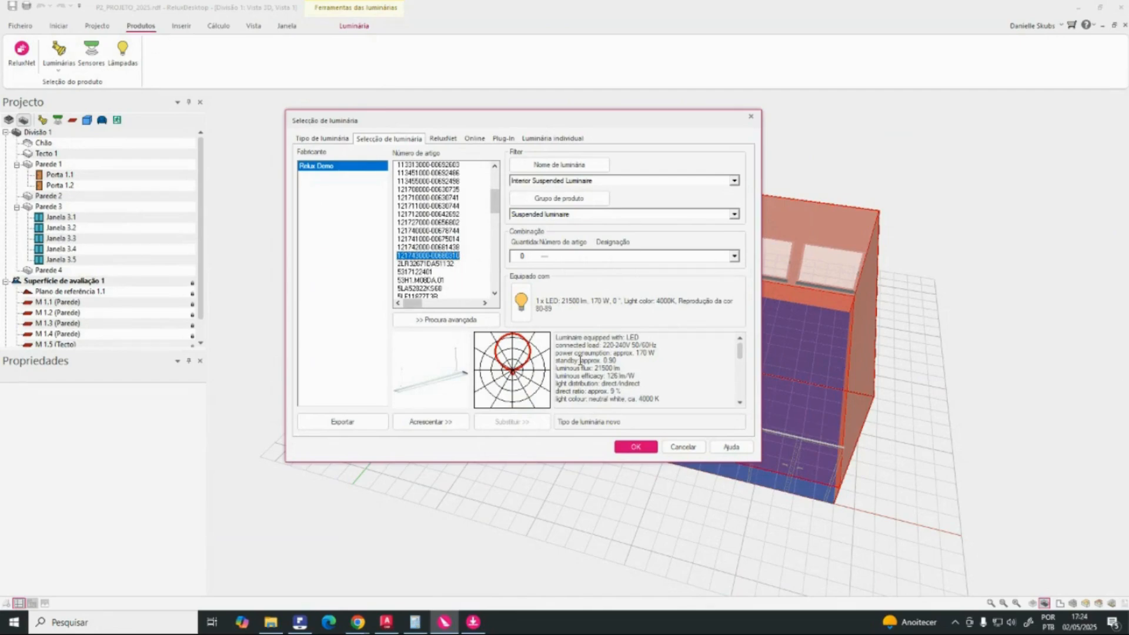
{"action": "mouse_move", "coordinate": [624, 368]}
{"action": "left_mouse_down"}
{"action": "mouse_move", "coordinate": [593, 368]}
{"action": "mouse_move", "coordinate": [623, 368]}
{"action": "left_mouse_up"}
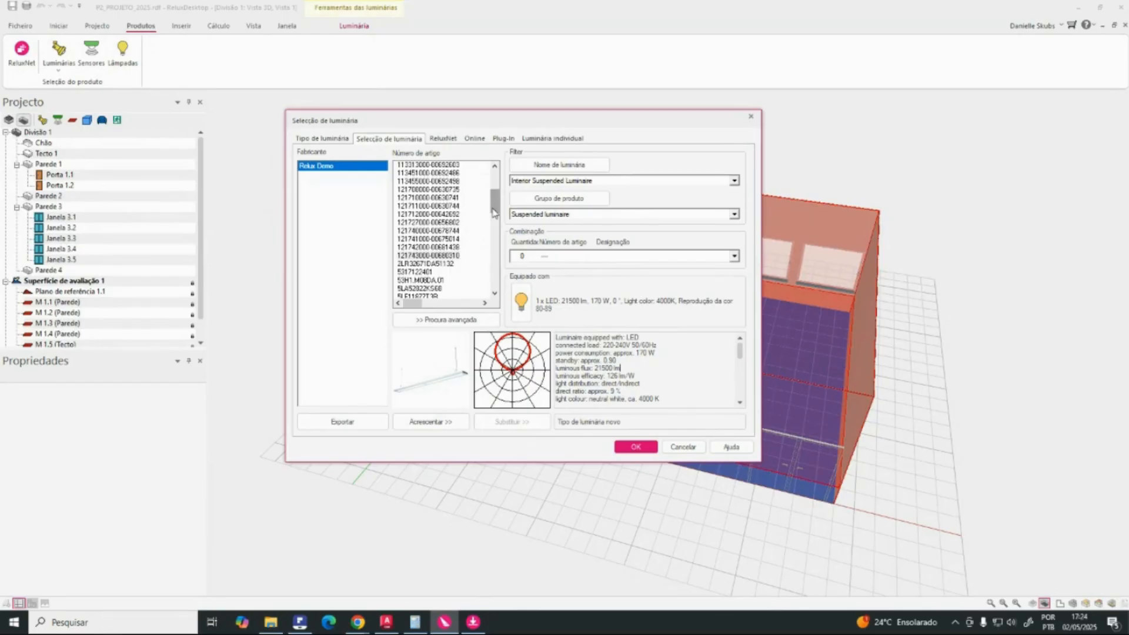
{"action": "left_click_drag", "start_coordinate": [495, 213], "coordinate": [495, 210]}
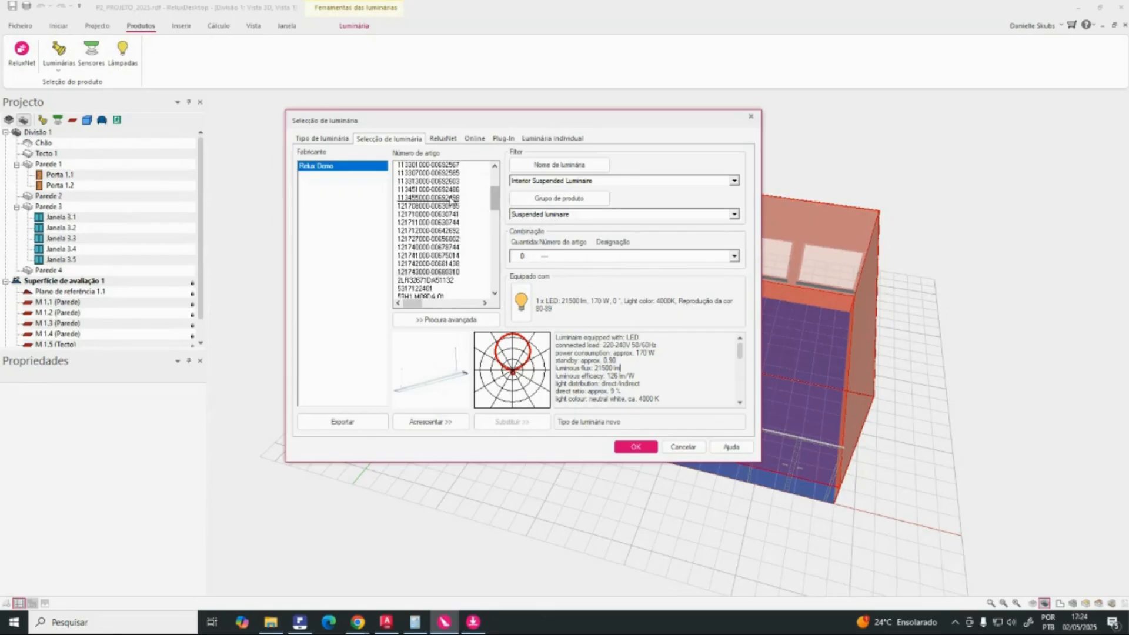
Step: Add the 34 W, 4100 lm Interior Ceiling Recessed Luminaire from Relux Demo to the project
{"action": "left_click", "coordinate": [435, 189]}
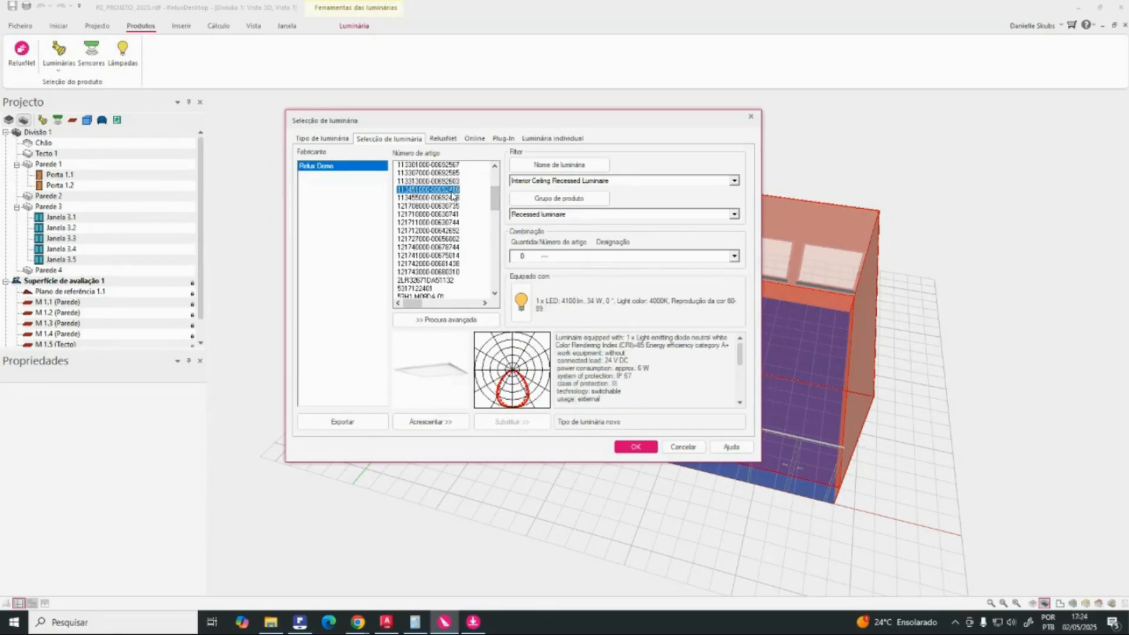
{"action": "scroll", "coordinate": [464, 212], "scroll_direction": "up", "scroll_amount": 2}
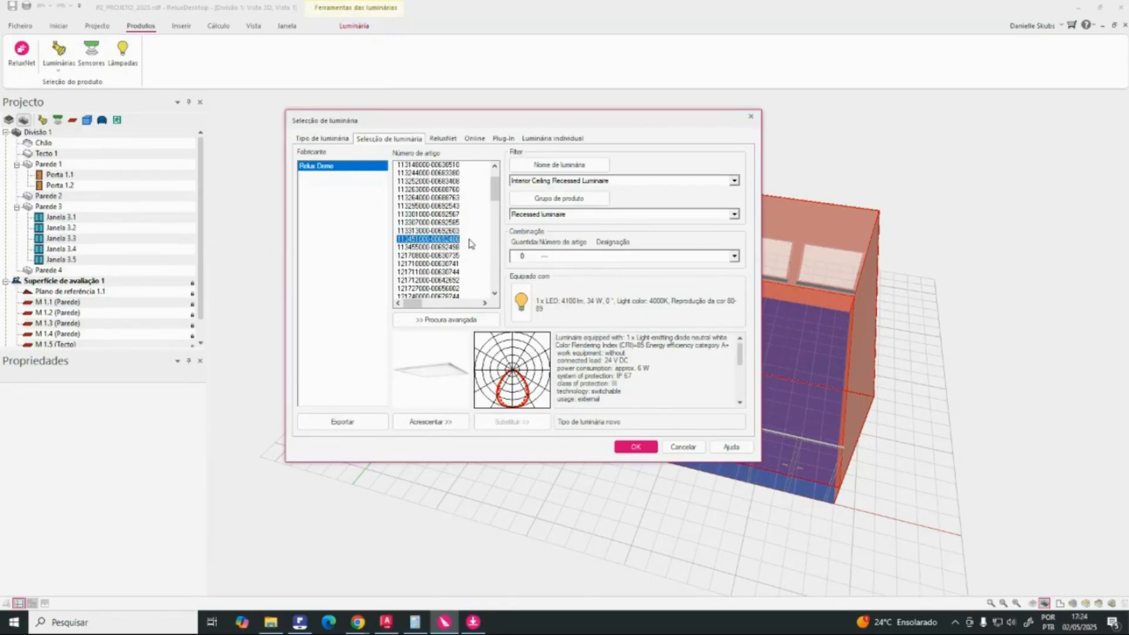
{"action": "left_click", "coordinate": [441, 431]}
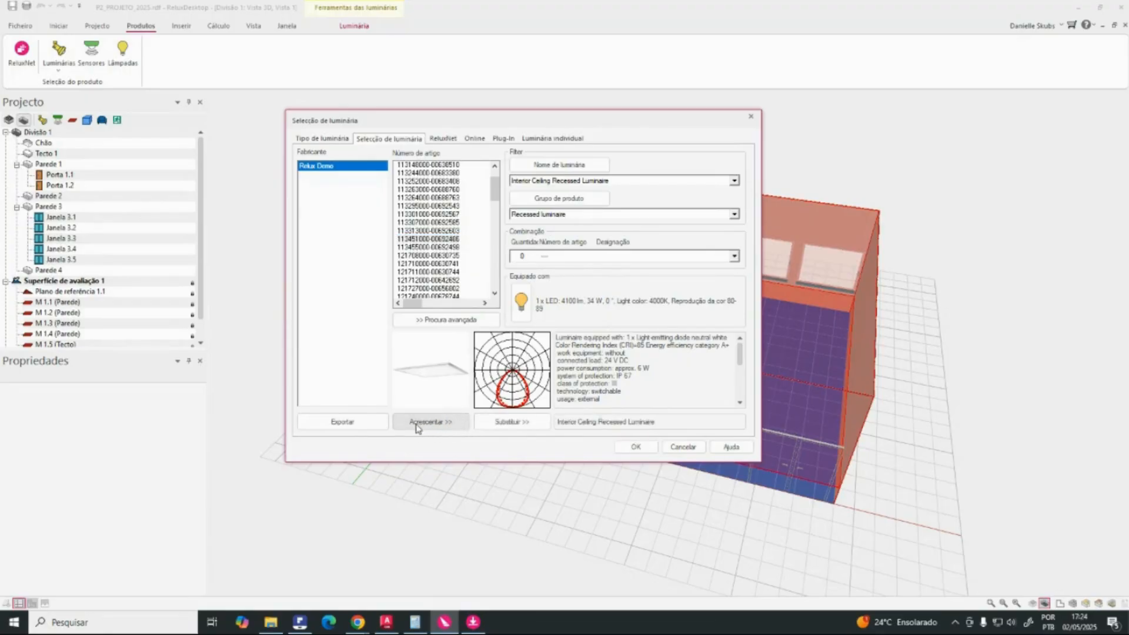
Step: Open the ReluxNet online luminaire catalogue in the browser and look through the listed manufacturers
{"action": "left_click", "coordinate": [435, 137]}
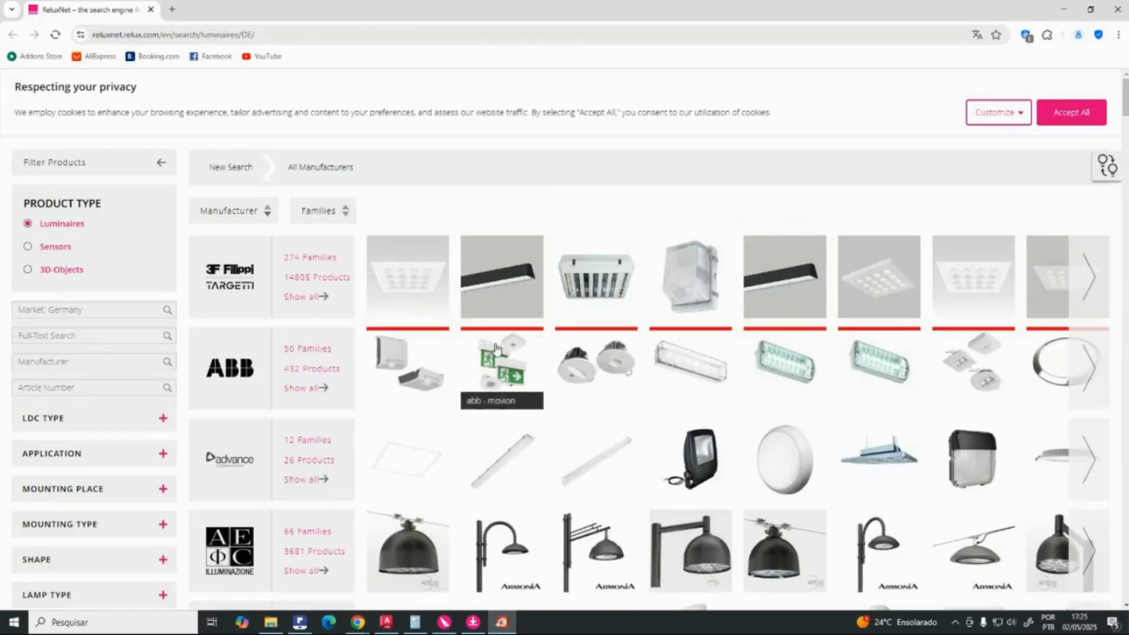
{"action": "scroll", "coordinate": [225, 297], "scroll_direction": "down", "scroll_amount": 10}
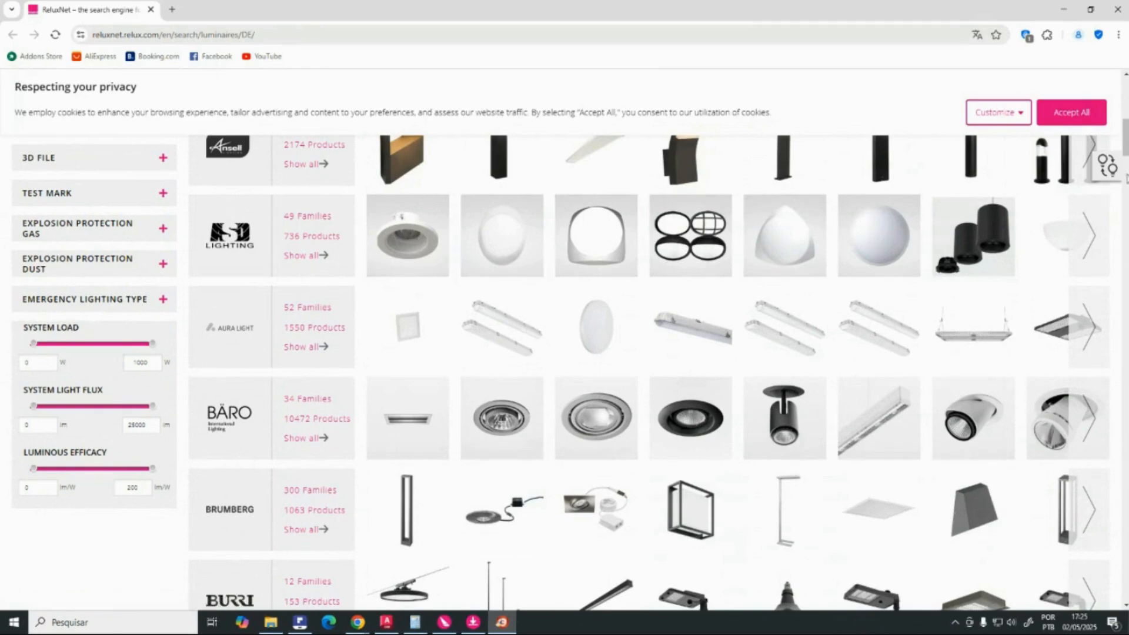
{"action": "scroll", "coordinate": [514, 551], "scroll_direction": "down", "scroll_amount": 5}
{"action": "scroll", "coordinate": [564, 371], "scroll_direction": "down", "scroll_amount": 9}
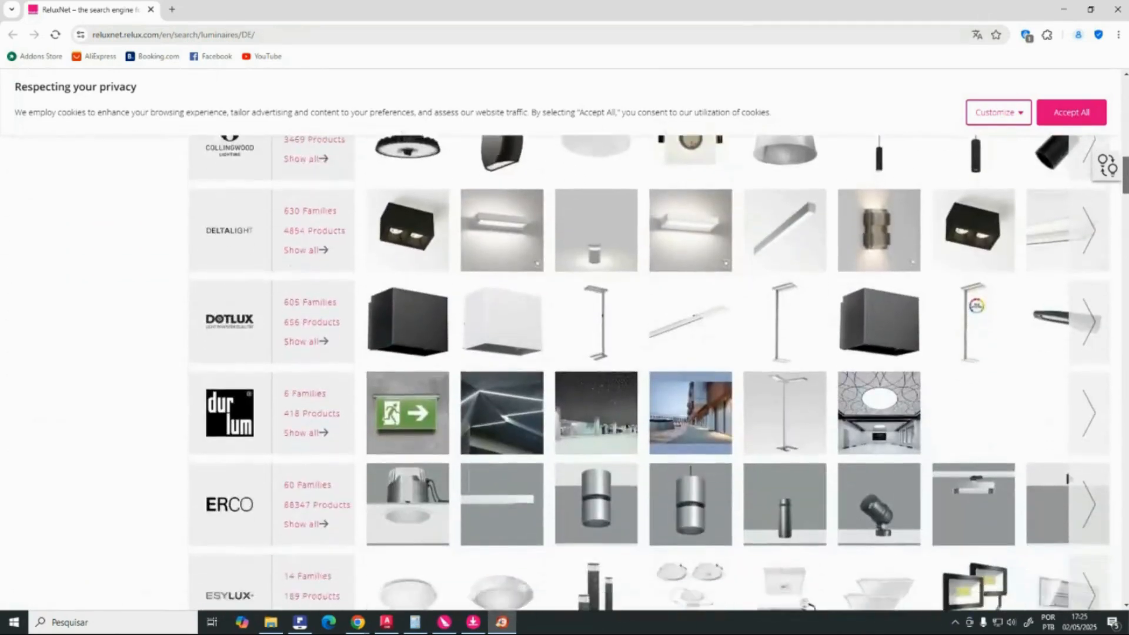
{"action": "scroll", "coordinate": [658, 381], "scroll_direction": "down", "scroll_amount": 9}
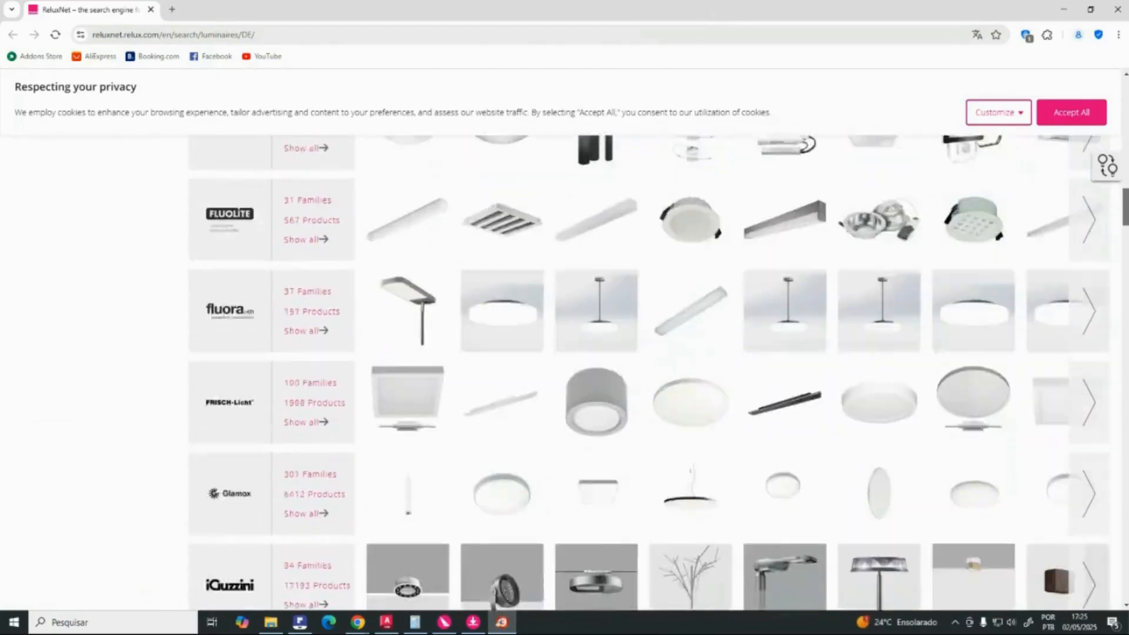
{"action": "scroll", "coordinate": [658, 381], "scroll_direction": "down", "scroll_amount": 2}
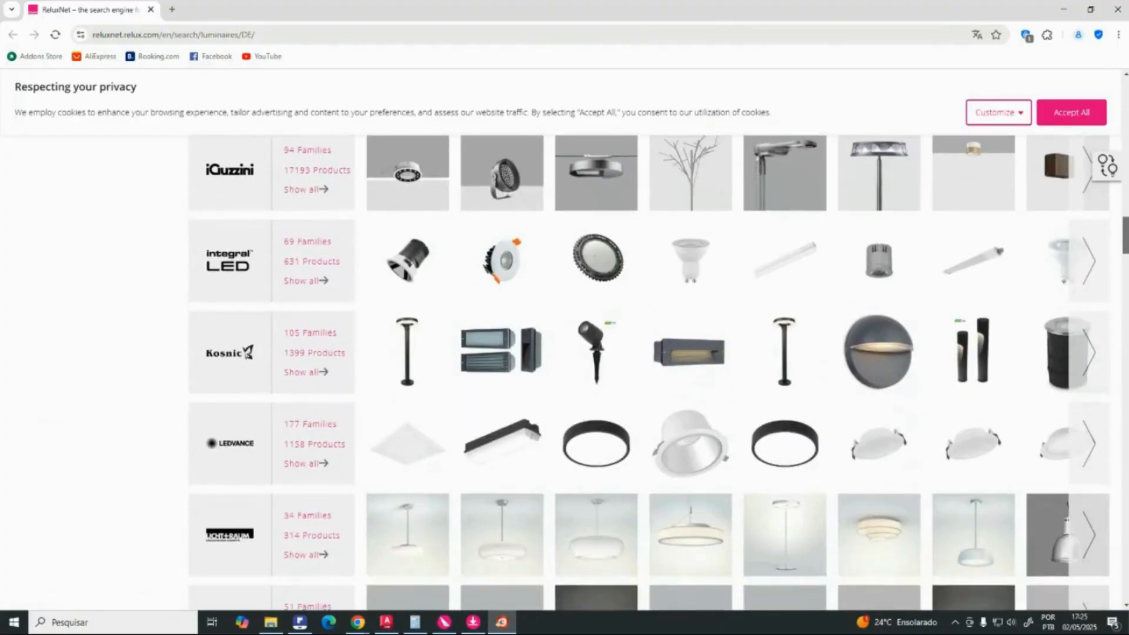
{"action": "scroll", "coordinate": [659, 381], "scroll_direction": "up", "scroll_amount": 12}
{"action": "scroll", "coordinate": [659, 381], "scroll_direction": "up", "scroll_amount": 20}
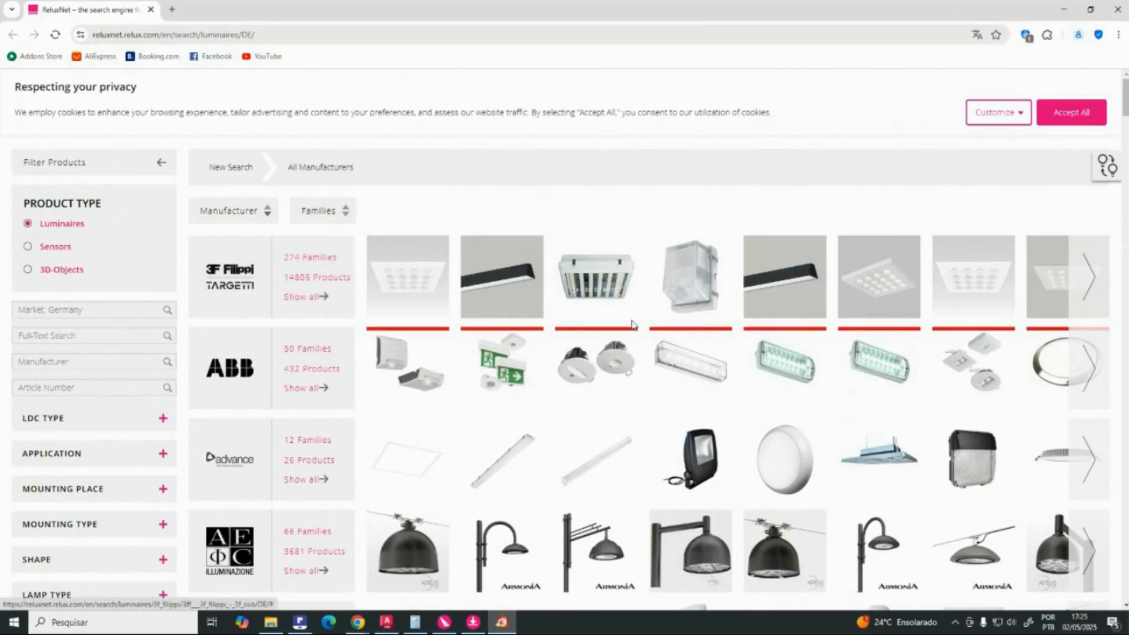
Step: Open the Aries family of manufacturer Advance LED and read the luminaire's lamp and product data
{"action": "scroll", "coordinate": [633, 323], "scroll_direction": "down", "scroll_amount": 2}
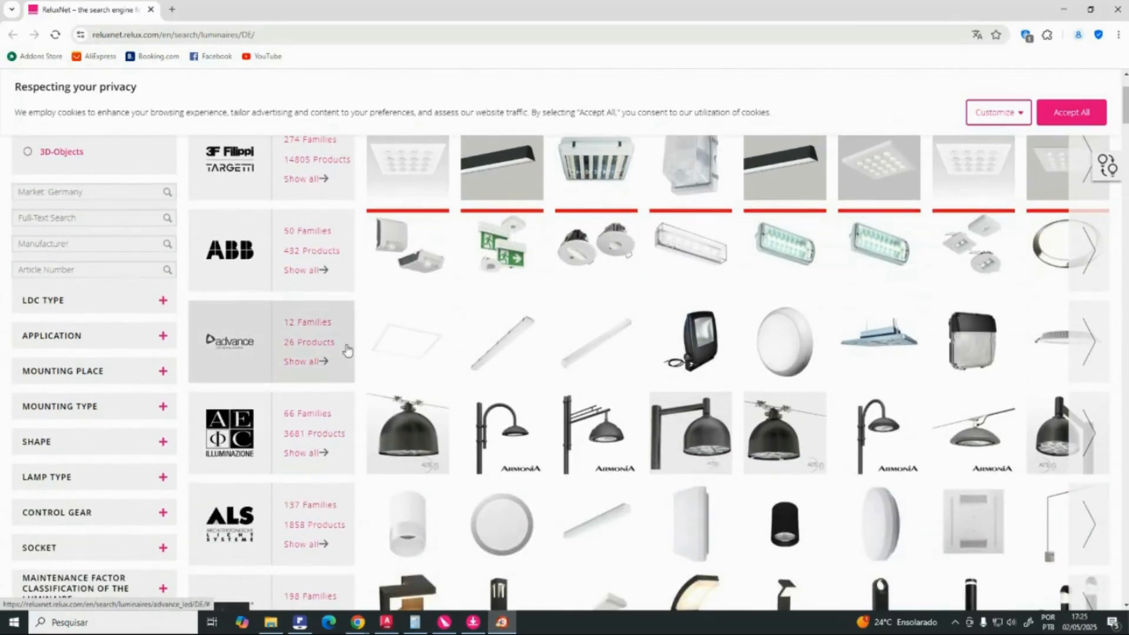
{"action": "left_click", "coordinate": [347, 350]}
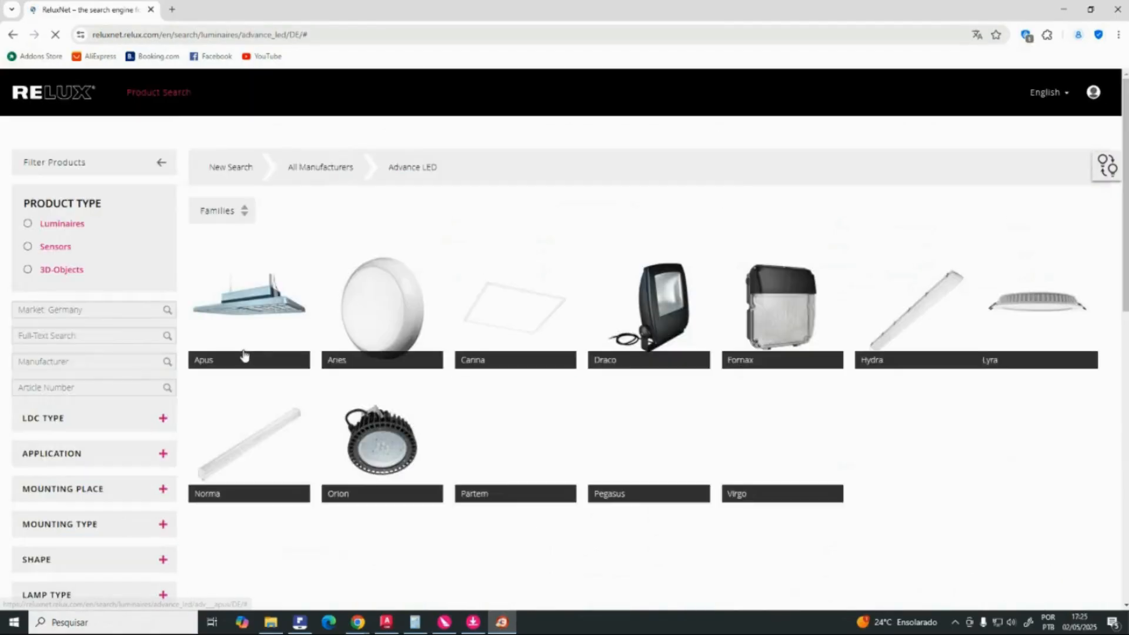
{"action": "scroll", "coordinate": [388, 294], "scroll_direction": "down", "scroll_amount": 1}
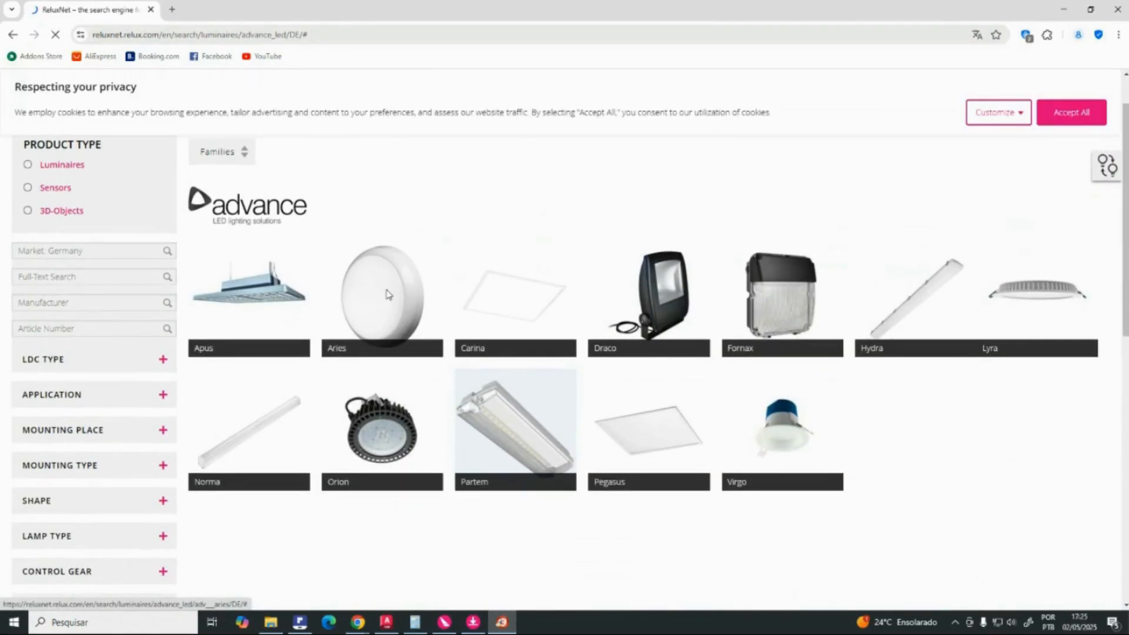
{"action": "left_click", "coordinate": [389, 294]}
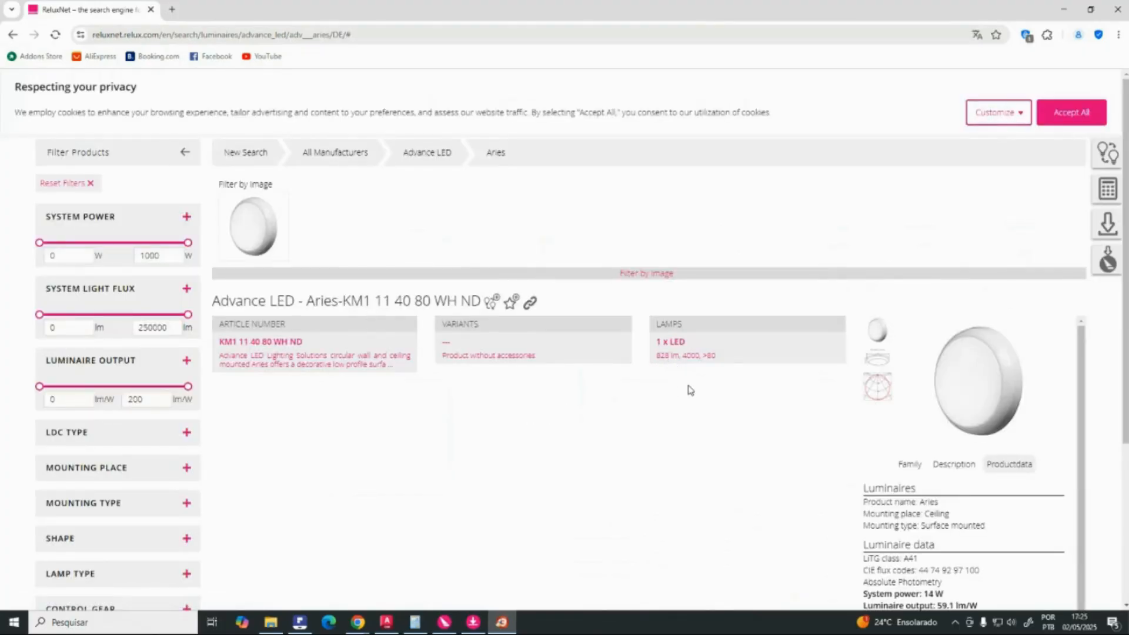
{"action": "scroll", "coordinate": [637, 405], "scroll_direction": "down", "scroll_amount": 1}
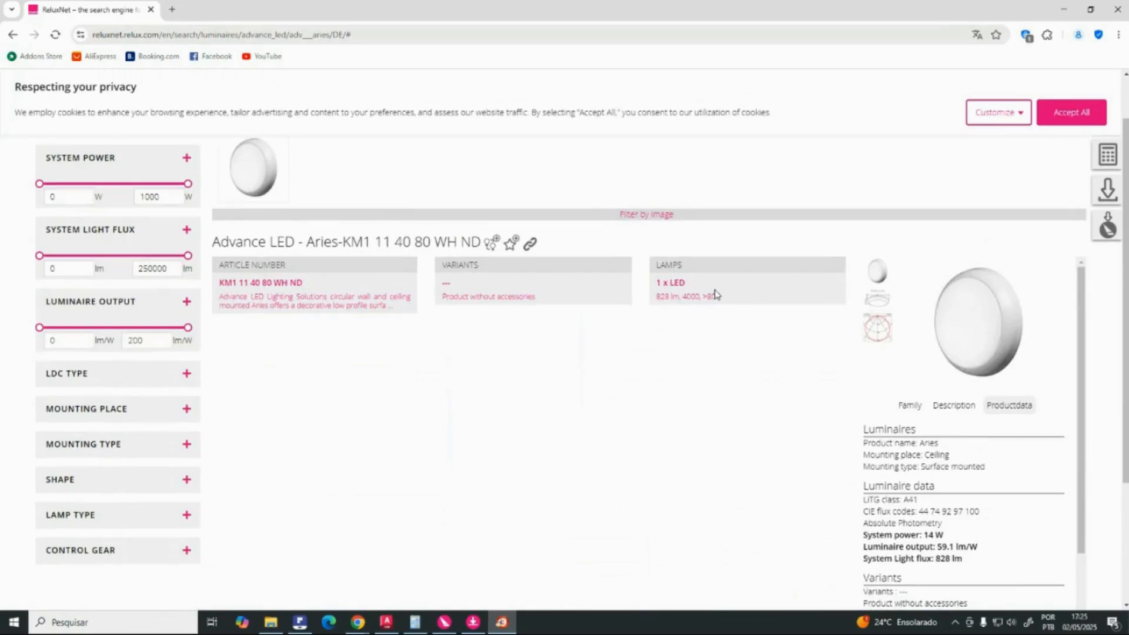
{"action": "scroll", "coordinate": [882, 447], "scroll_direction": "down", "scroll_amount": 1}
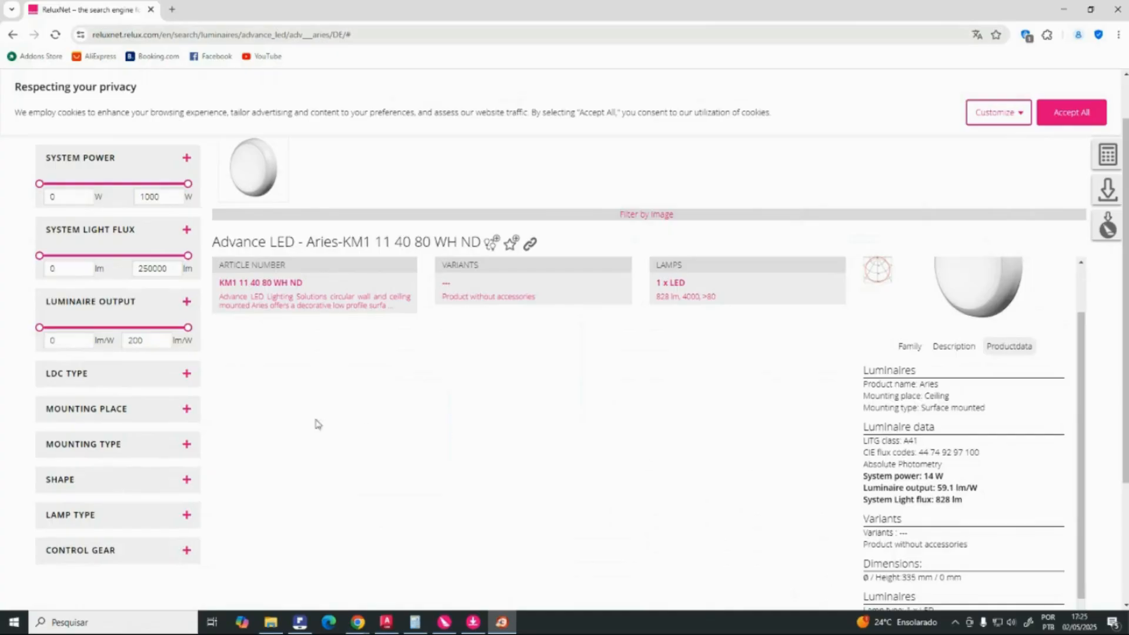
{"action": "scroll", "coordinate": [118, 348], "scroll_direction": "up", "scroll_amount": 1}
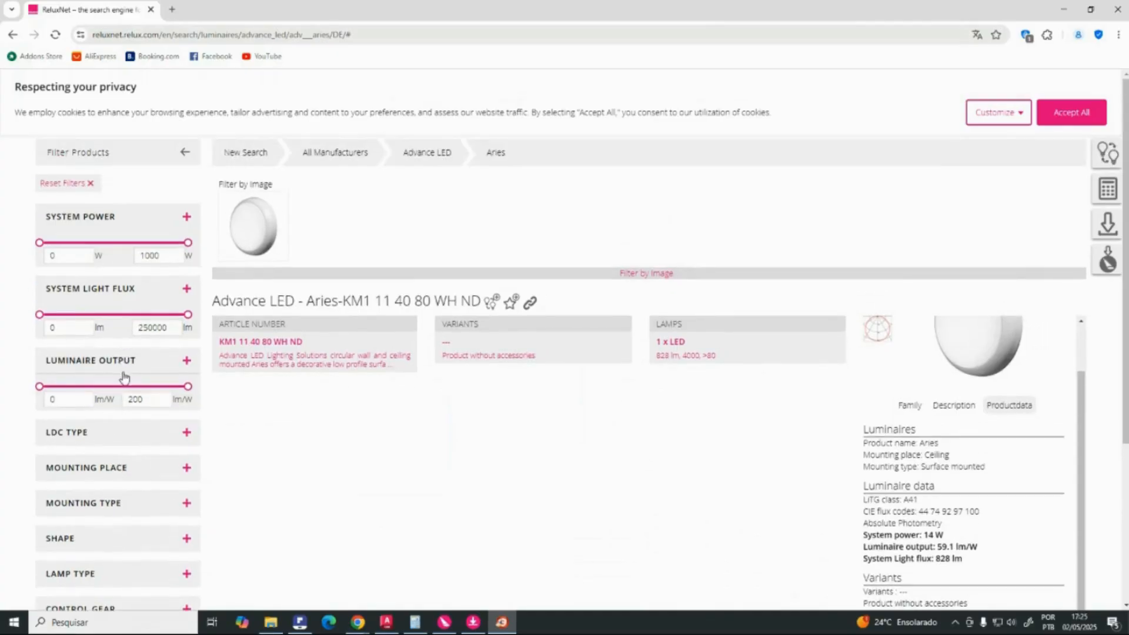
Step: Try to filter the Aries articles to a system light flux between 4600 and 4700 lm
{"action": "double_click", "coordinate": [52, 327]}
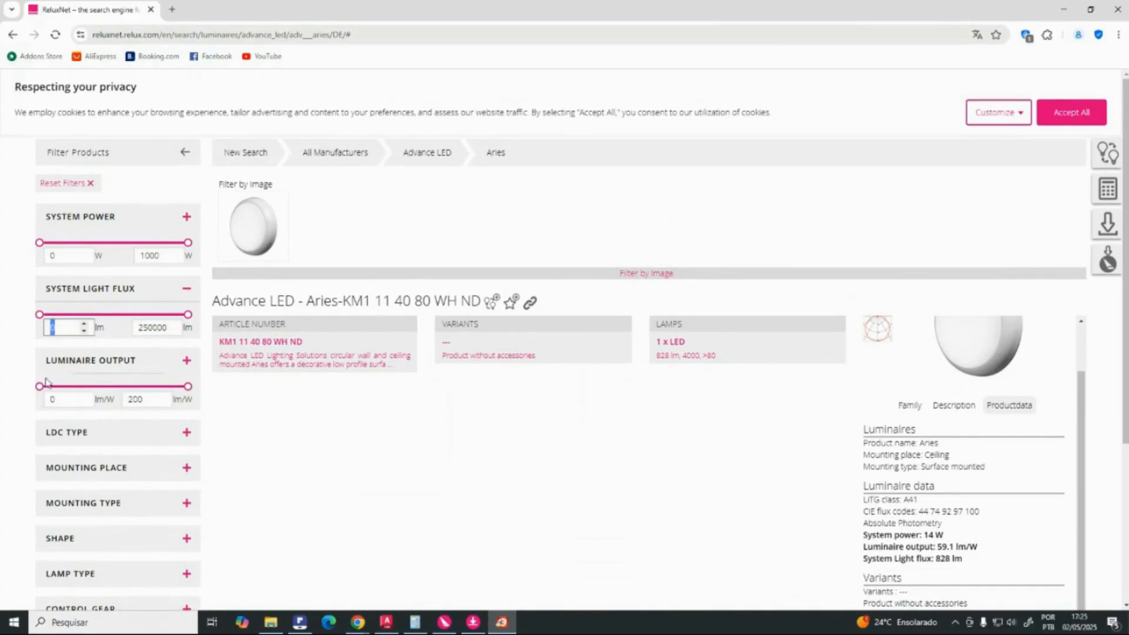
{"action": "type", "text": "4600"}
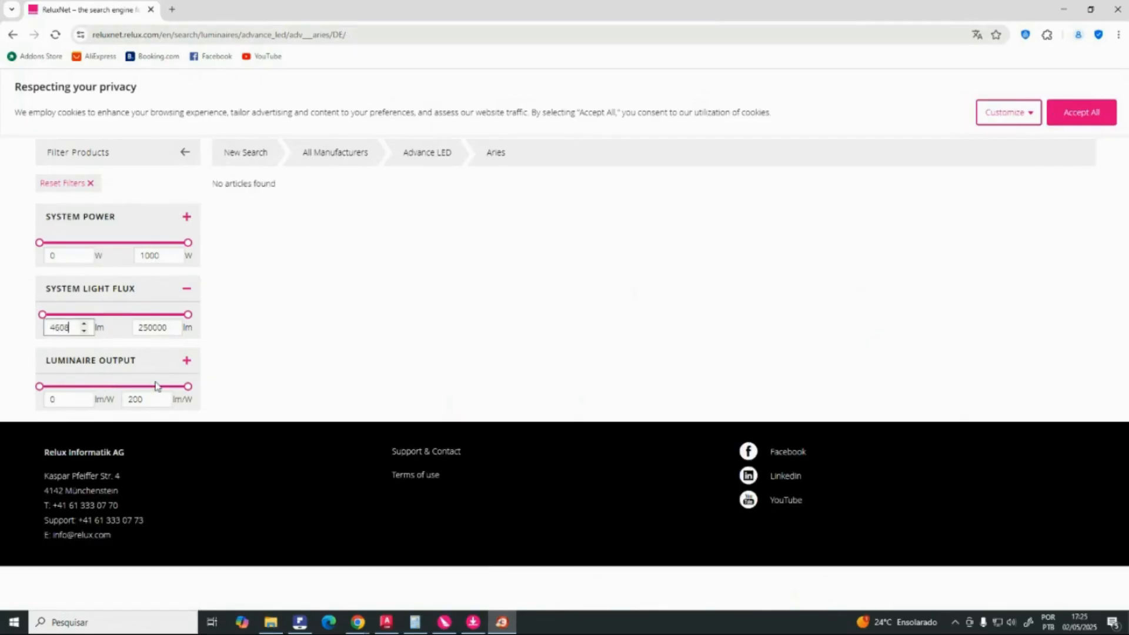
{"action": "key", "text": "Tab"}
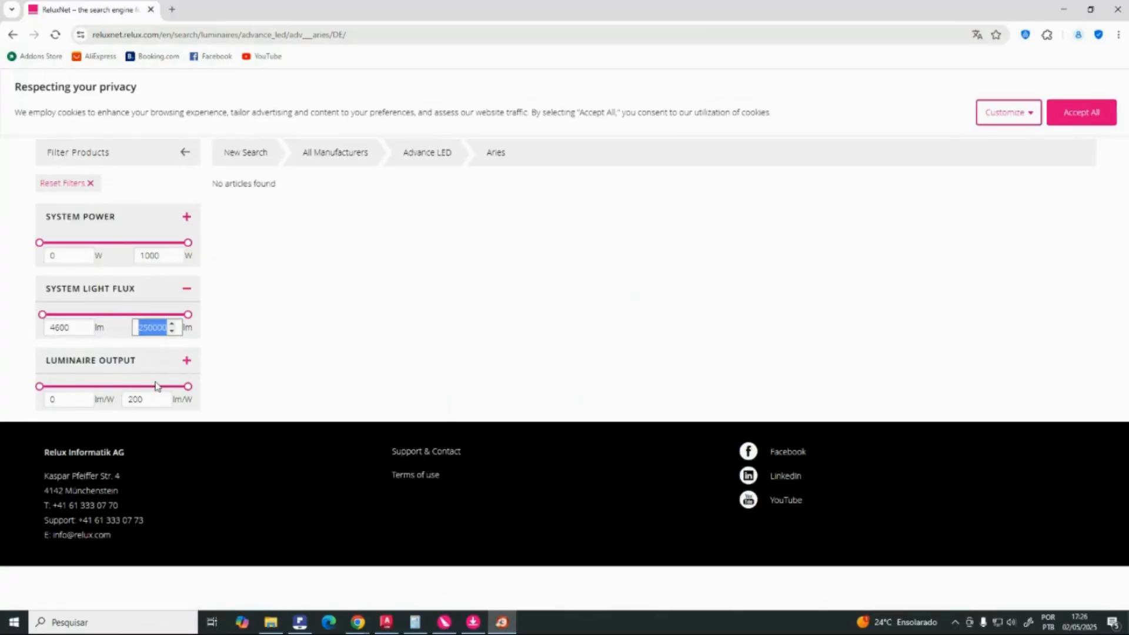
{"action": "type", "text": "4"}
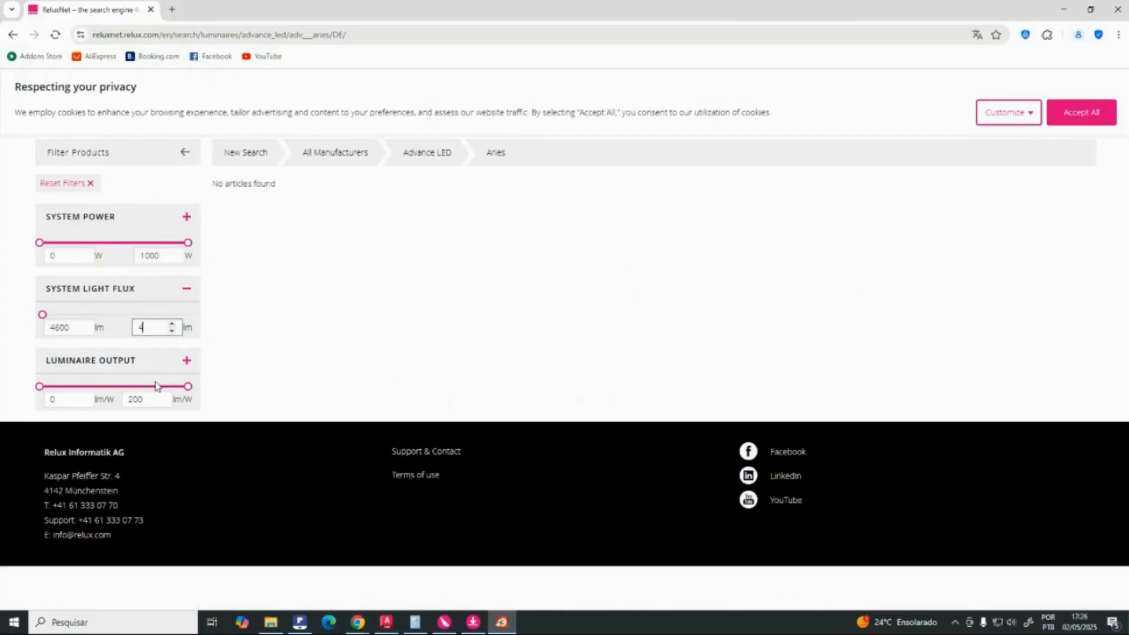
{"action": "type", "text": "700"}
{"action": "left_click", "coordinate": [247, 343]}
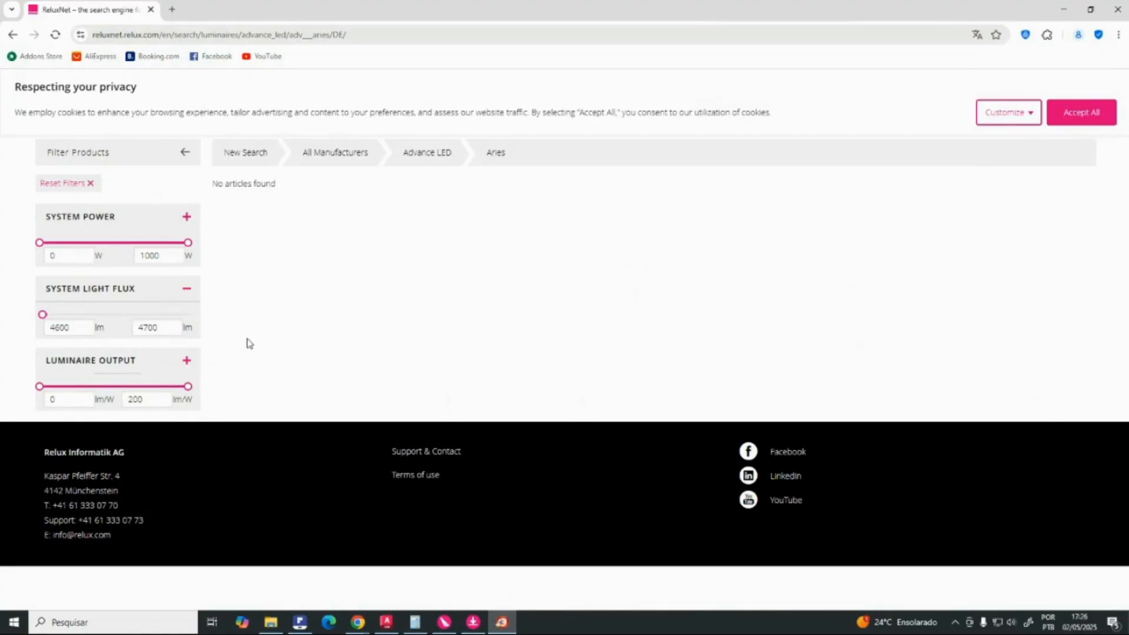
{"action": "left_click", "coordinate": [171, 330]}
{"action": "left_click_drag", "start_coordinate": [164, 328], "coordinate": [133, 327]}
{"action": "type", "text": "470"}
{"action": "left_click", "coordinate": [376, 275]}
Step: Raise the upper limit of the luminaire output filter to 1000 lm/W
{"action": "left_click_drag", "start_coordinate": [152, 400], "coordinate": [120, 405]}
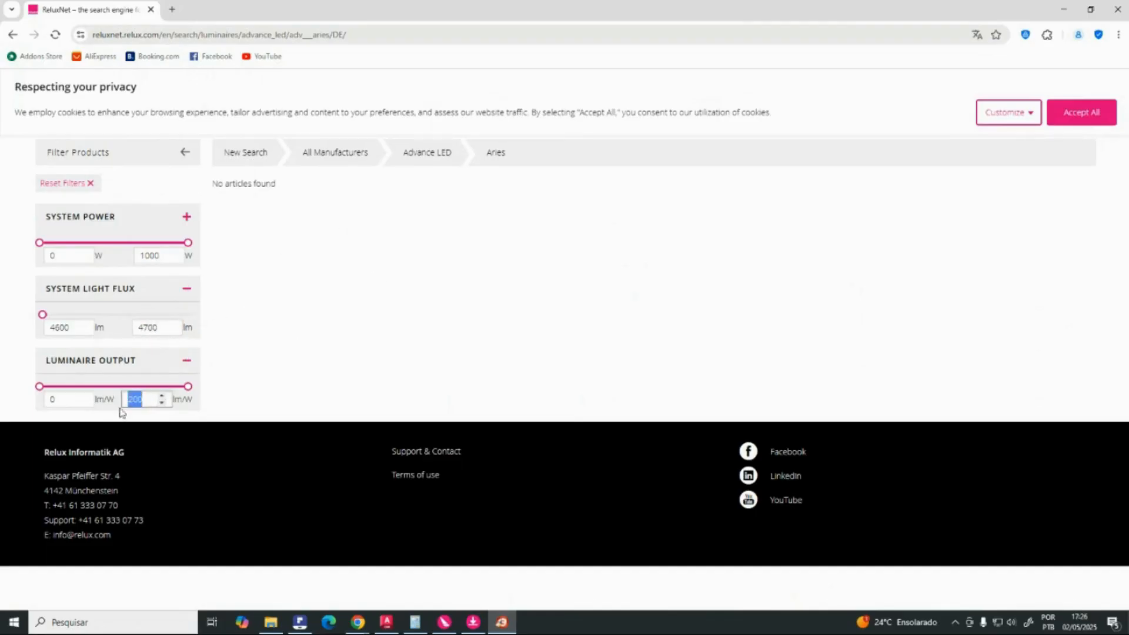
{"action": "type", "text": "1000"}
{"action": "left_click", "coordinate": [265, 382]}
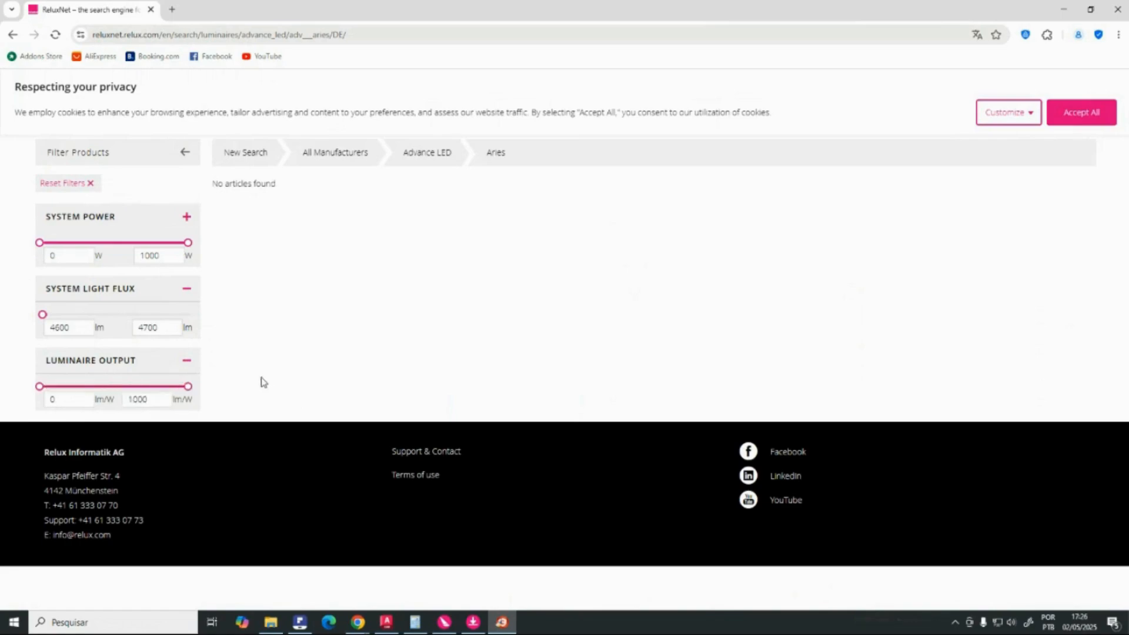
Step: Widen the system light flux filter to 2000–8000 lm and raise its upper limit further to 123000 lm
{"action": "left_click_drag", "start_coordinate": [73, 327], "coordinate": [23, 325]}
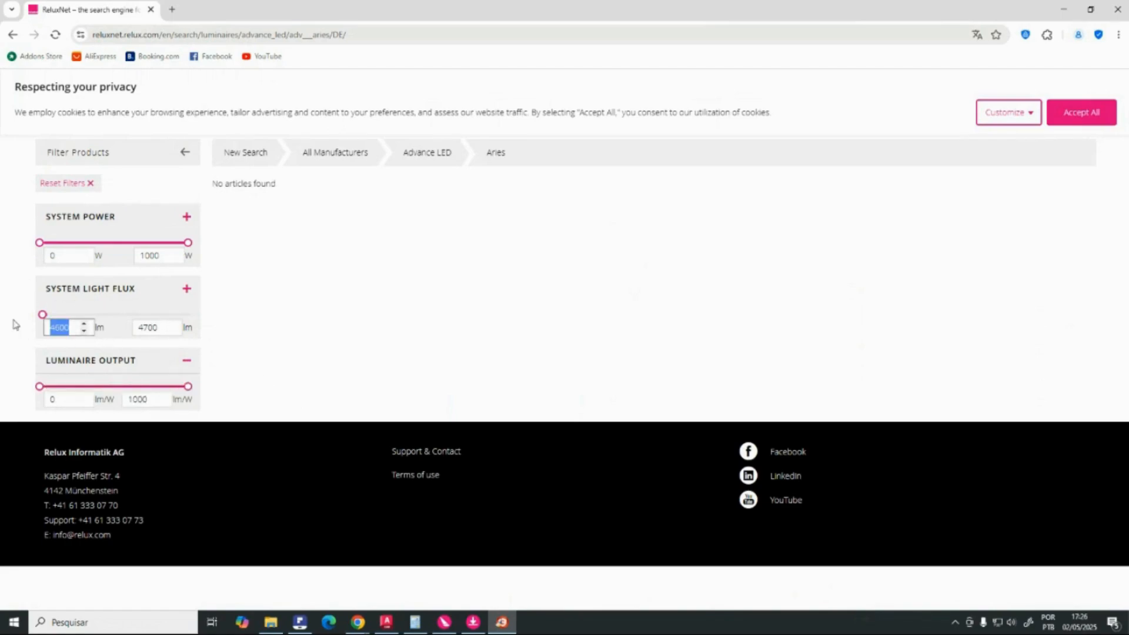
{"action": "type", "text": "2000"}
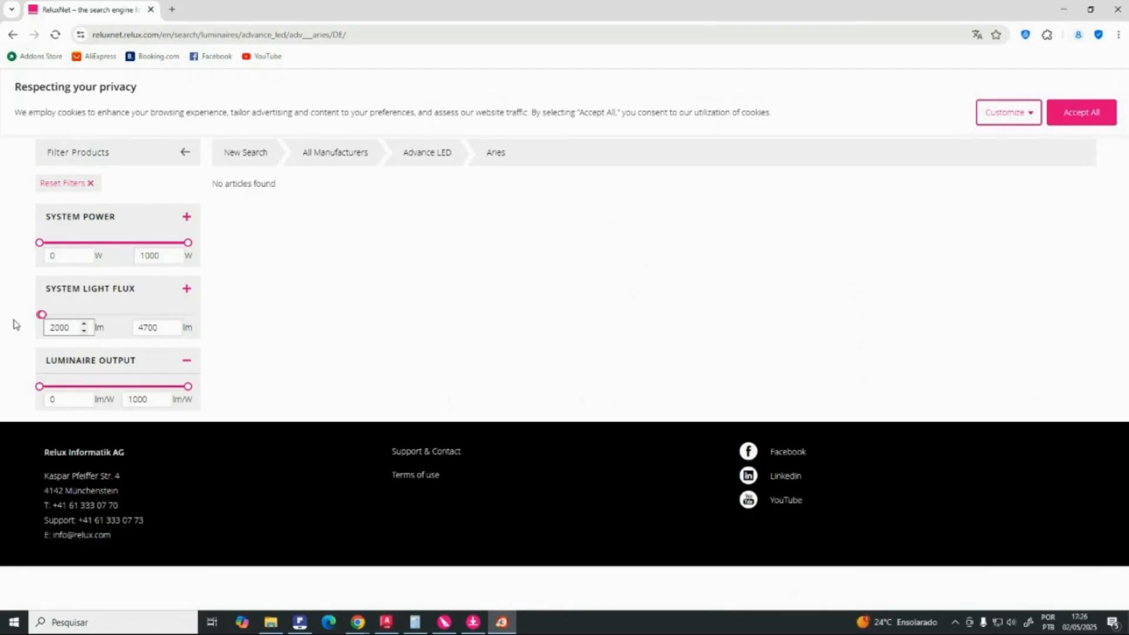
{"action": "left_click", "coordinate": [169, 327]}
{"action": "left_click_drag", "start_coordinate": [167, 327], "coordinate": [101, 330]}
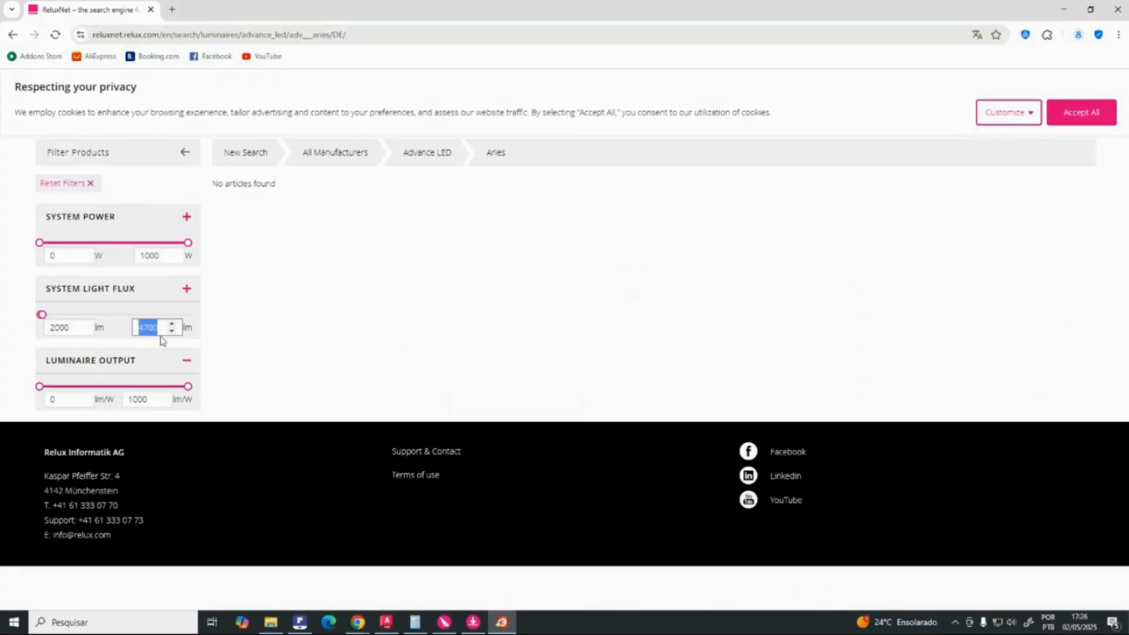
{"action": "type", "text": "8000"}
{"action": "left_click", "coordinate": [278, 313]}
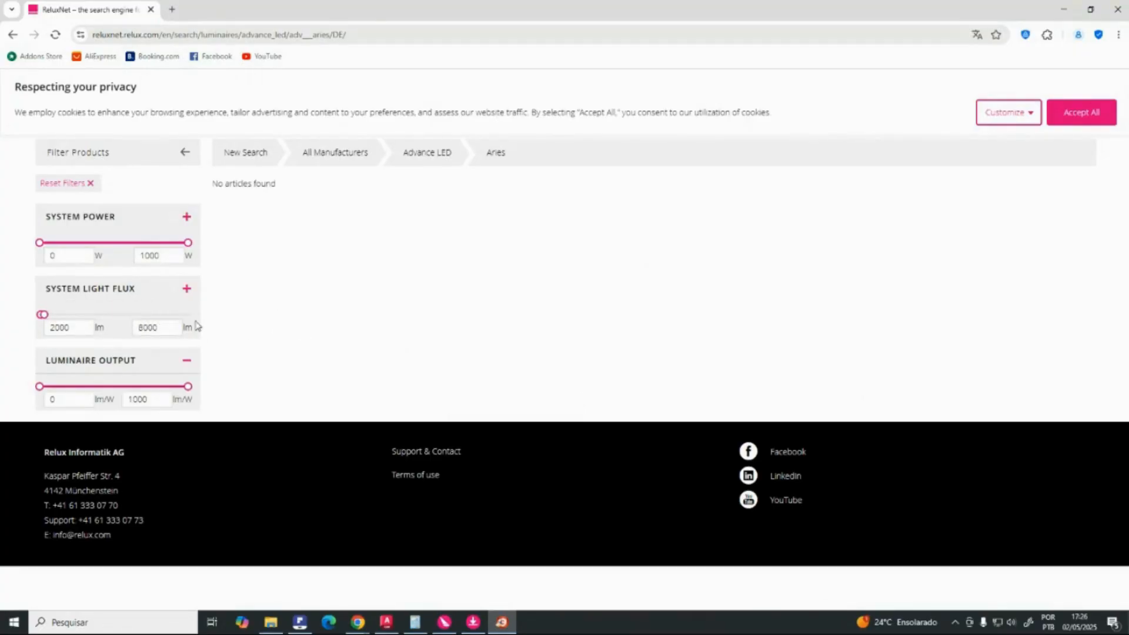
{"action": "left_click", "coordinate": [169, 331]}
{"action": "left_click_drag", "start_coordinate": [45, 314], "coordinate": [122, 317]}
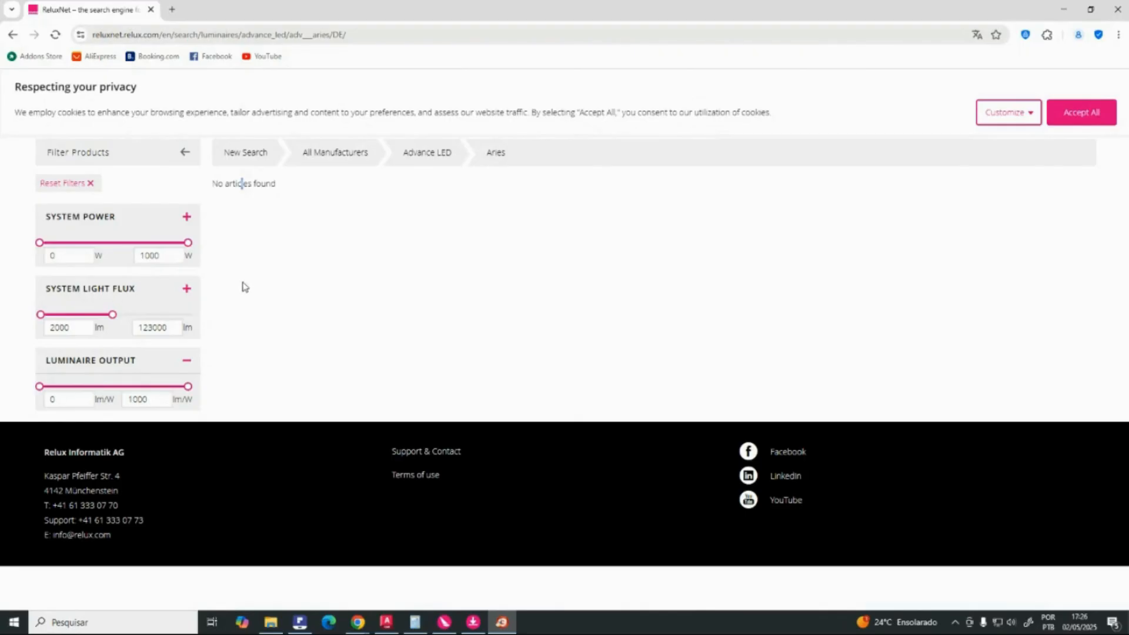
Step: Set both the upper and lower limits of the system light flux filter to 2800 lm
{"action": "left_click", "coordinate": [171, 331]}
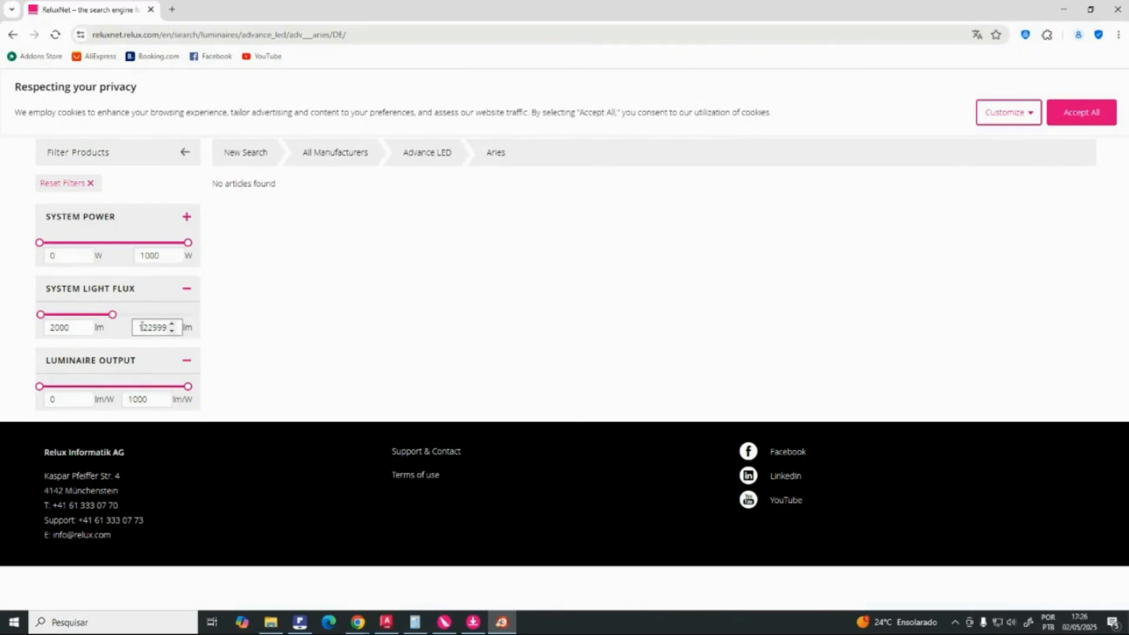
{"action": "type", "text": "2"}
{"action": "type", "text": "50000"}
{"action": "key", "text": "BackSpace"}
{"action": "key", "text": "BackSpace"}
{"action": "key", "text": "BackSpace"}
{"action": "key", "text": "BackSpace"}
{"action": "key", "text": "BackSpace"}
{"action": "type", "text": "50000"}
{"action": "key", "text": "BackSpace"}
{"action": "type", "text": "0000"}
{"action": "key", "text": "BackSpace"}
{"action": "key", "text": "BackSpace"}
{"action": "left_click", "coordinate": [230, 324]}
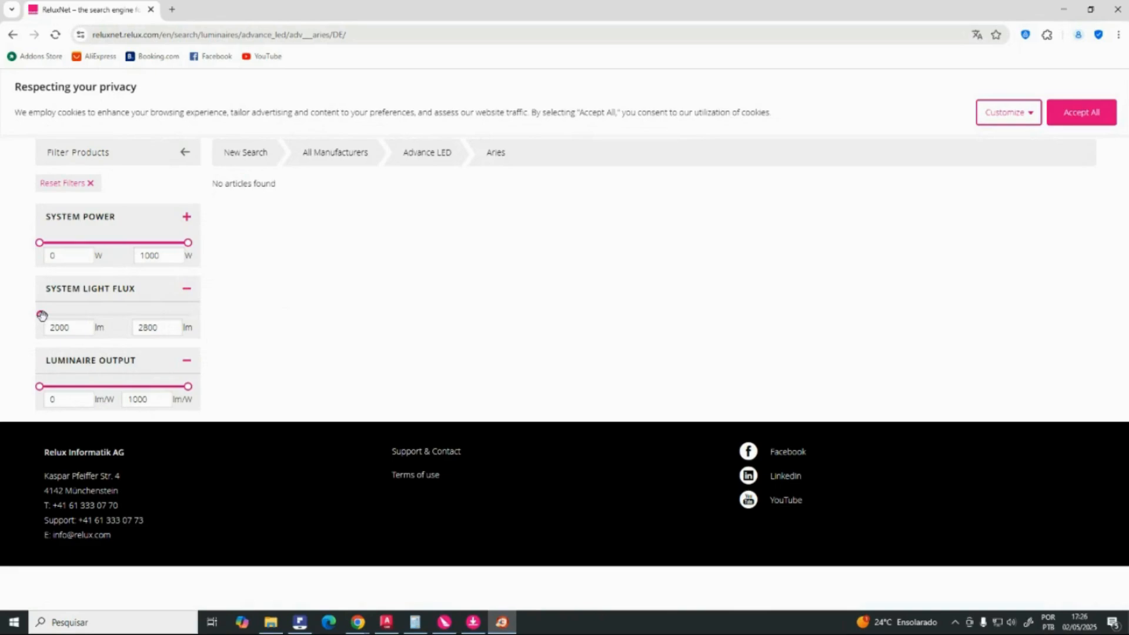
{"action": "left_click_drag", "start_coordinate": [42, 314], "coordinate": [236, 259]}
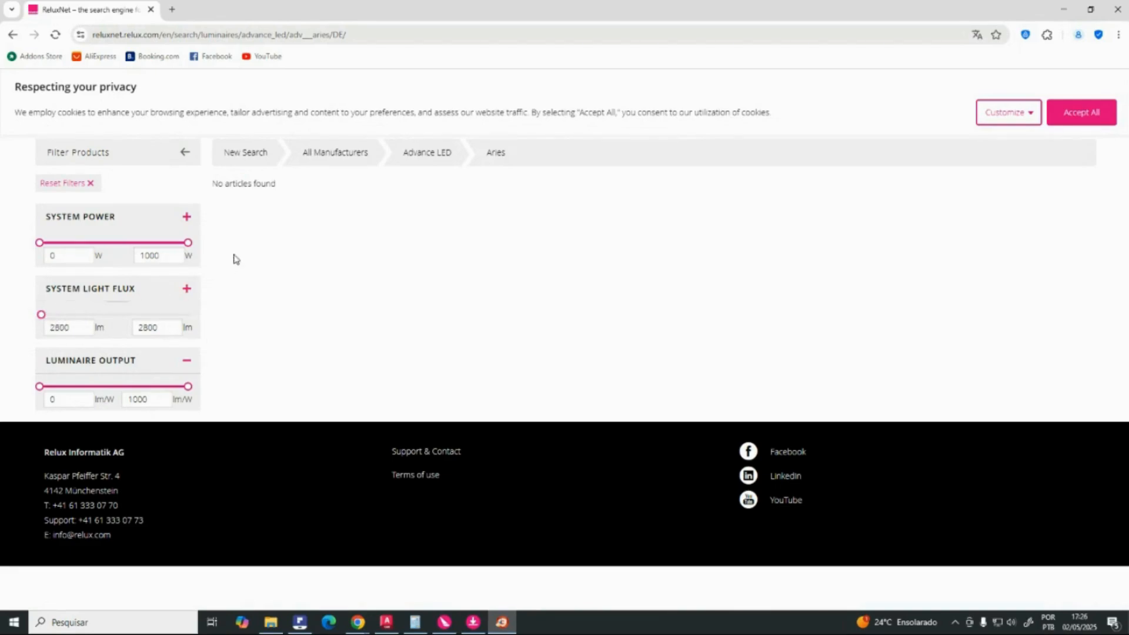
Step: Reset the Aries product filters and start a new luminaire search across all manufacturers
{"action": "left_click", "coordinate": [91, 187]}
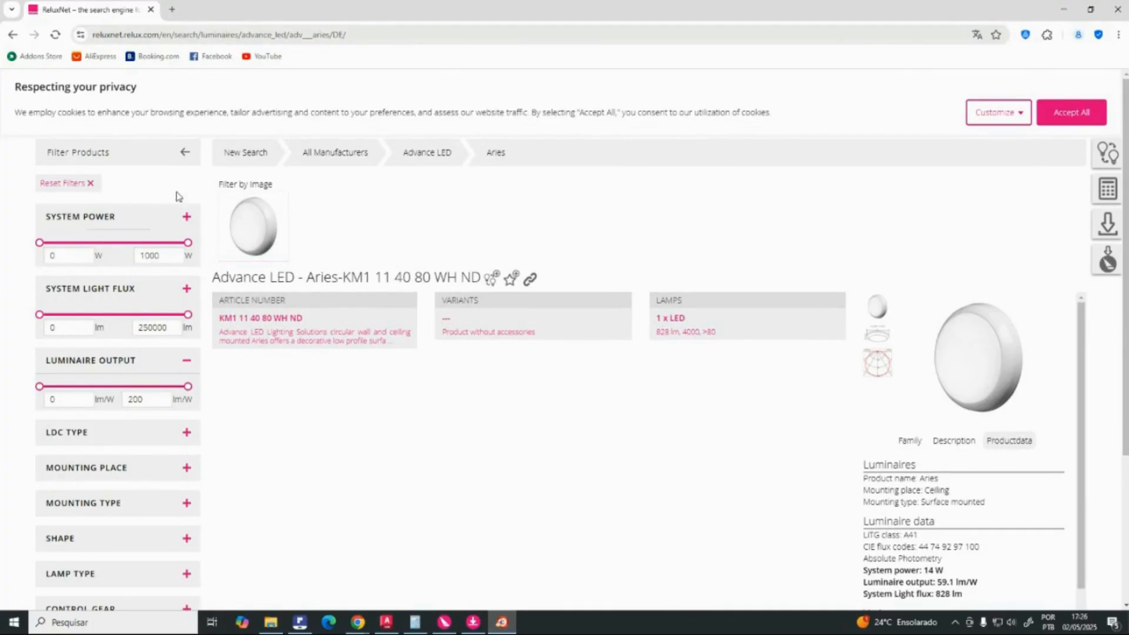
{"action": "left_click", "coordinate": [185, 153]}
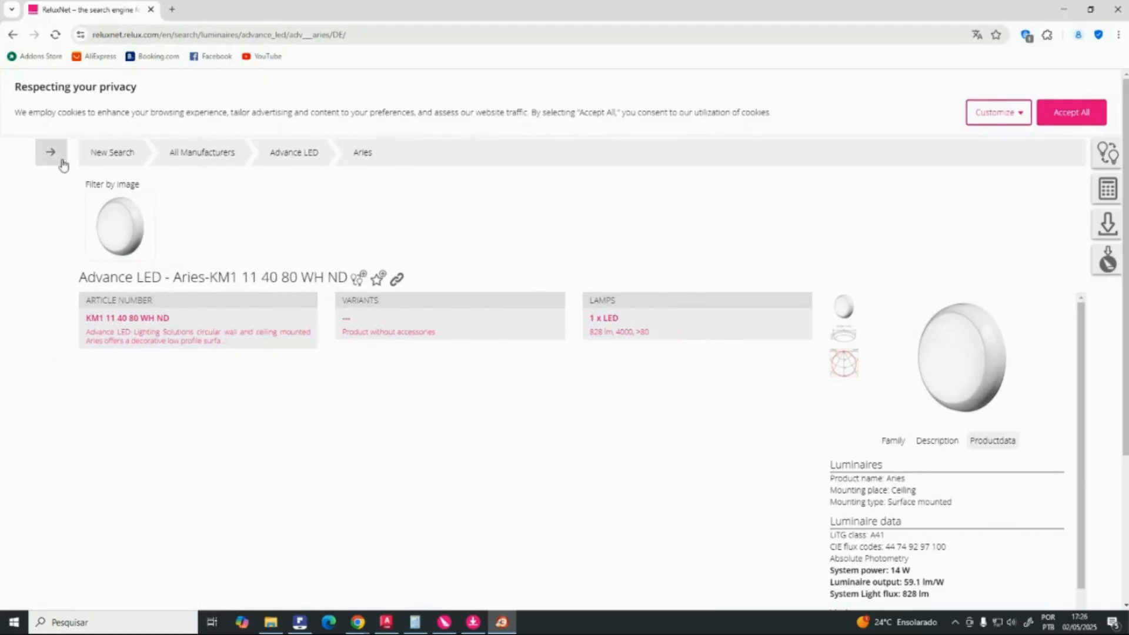
{"action": "left_click", "coordinate": [125, 160]}
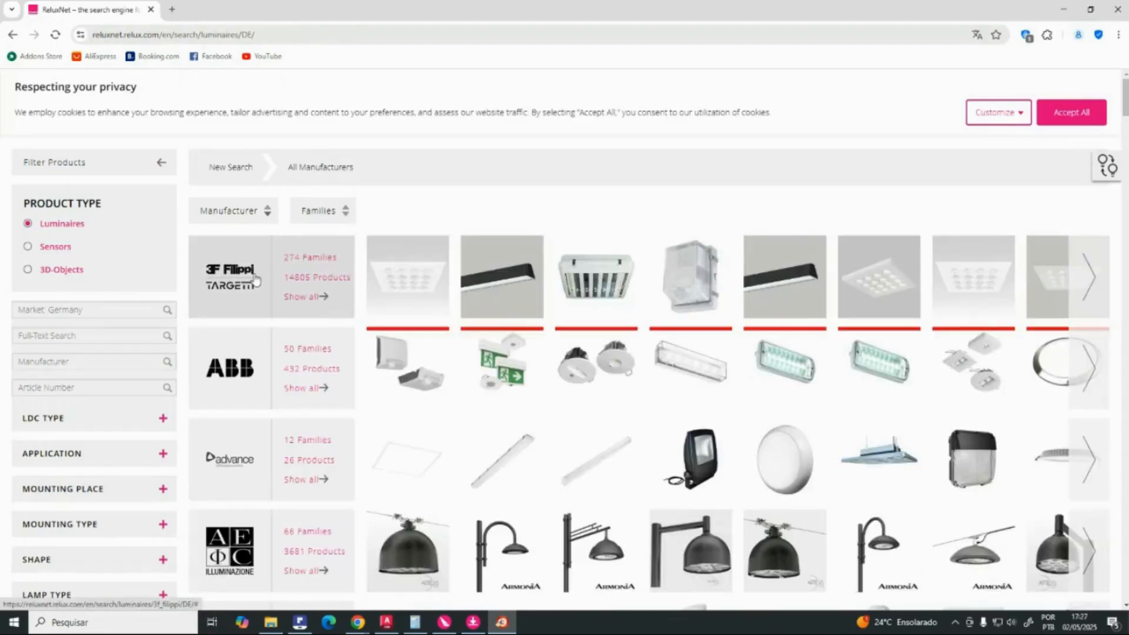
{"action": "scroll", "coordinate": [105, 451], "scroll_direction": "down", "scroll_amount": 10}
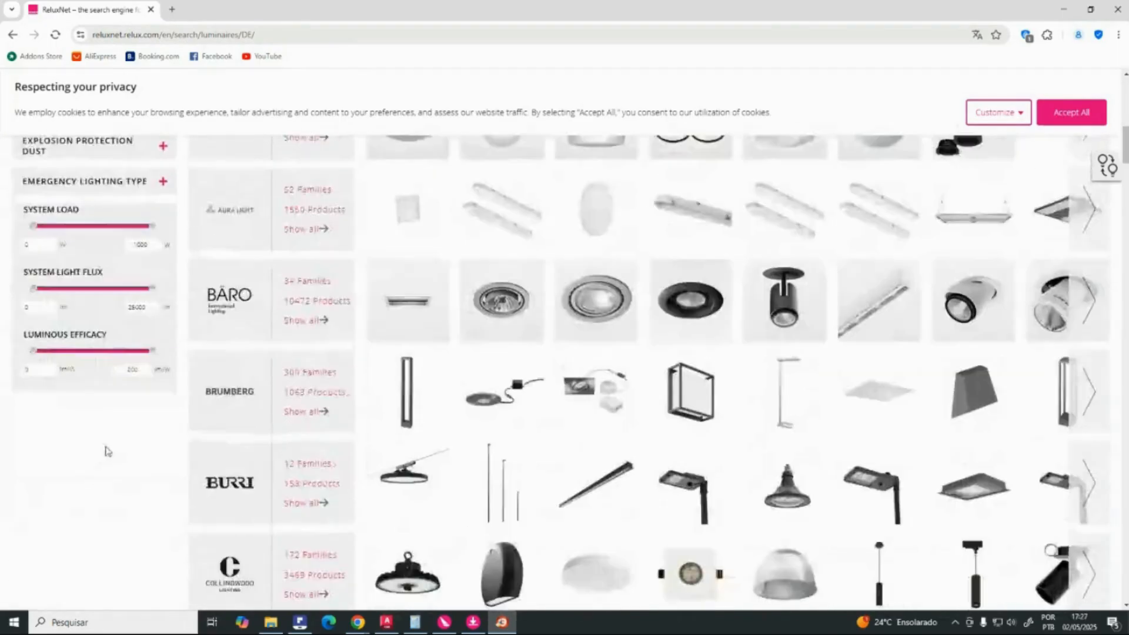
Step: Limit the luminaire search to a system light flux between 4600 and 4700 lm
{"action": "scroll", "coordinate": [115, 363], "scroll_direction": "up", "scroll_amount": 1}
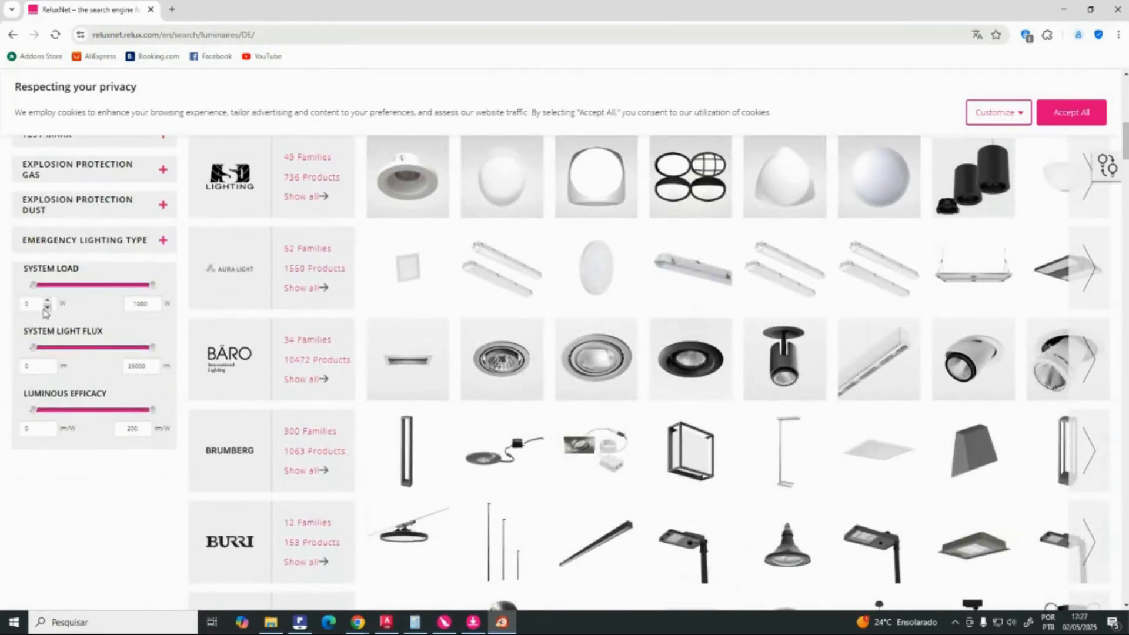
{"action": "left_click", "coordinate": [46, 365]}
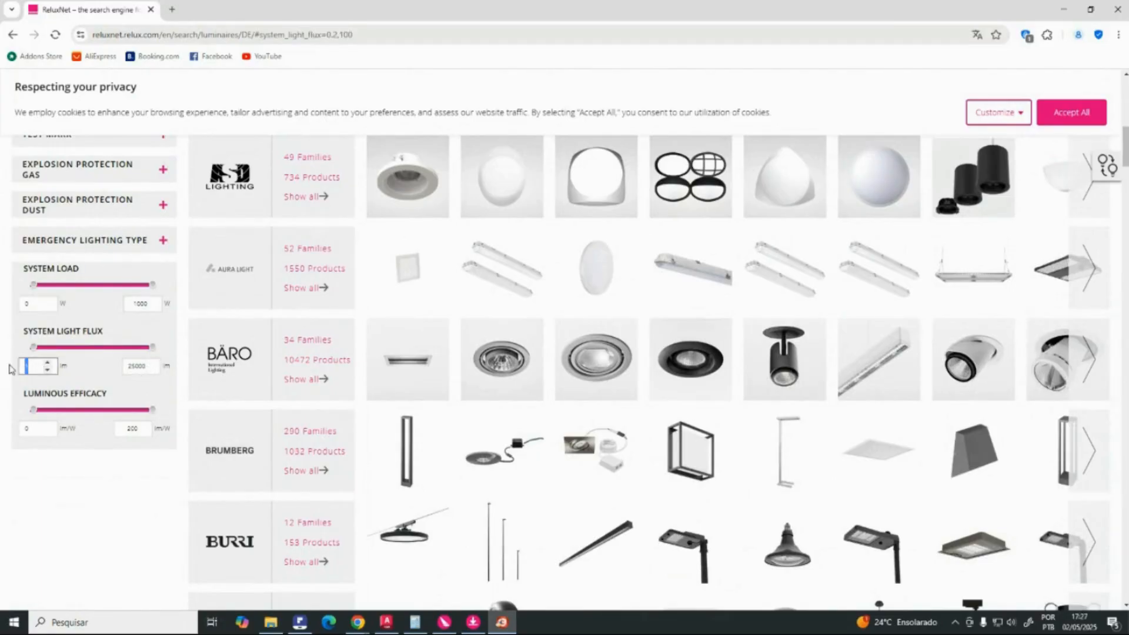
{"action": "type", "text": "4600"}
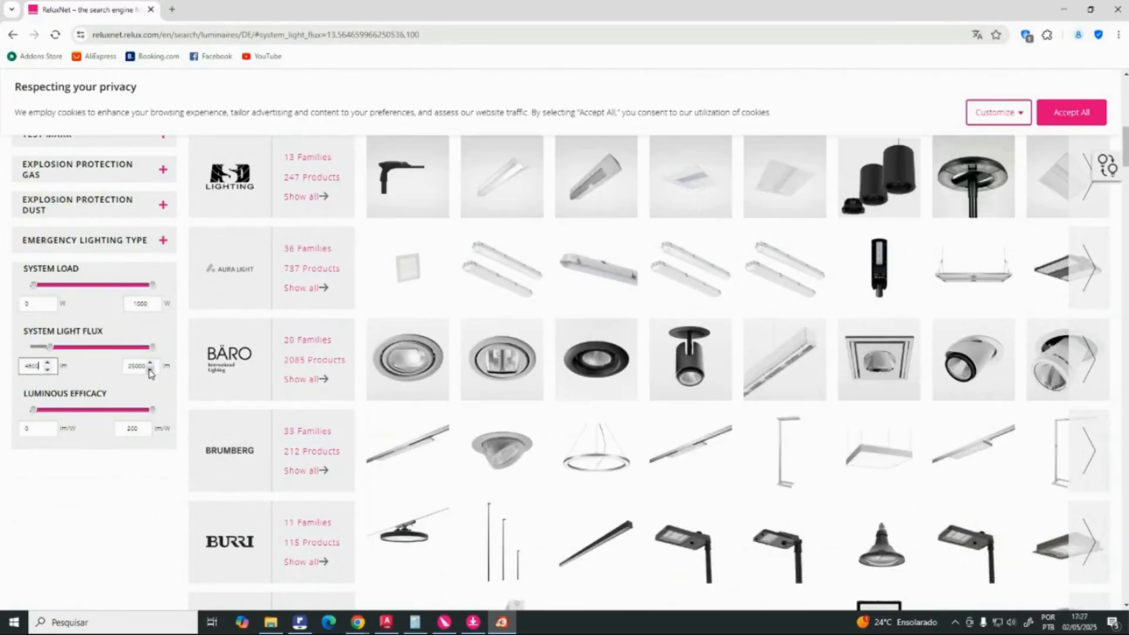
{"action": "left_click", "coordinate": [143, 363]}
{"action": "double_click", "coordinate": [131, 367]}
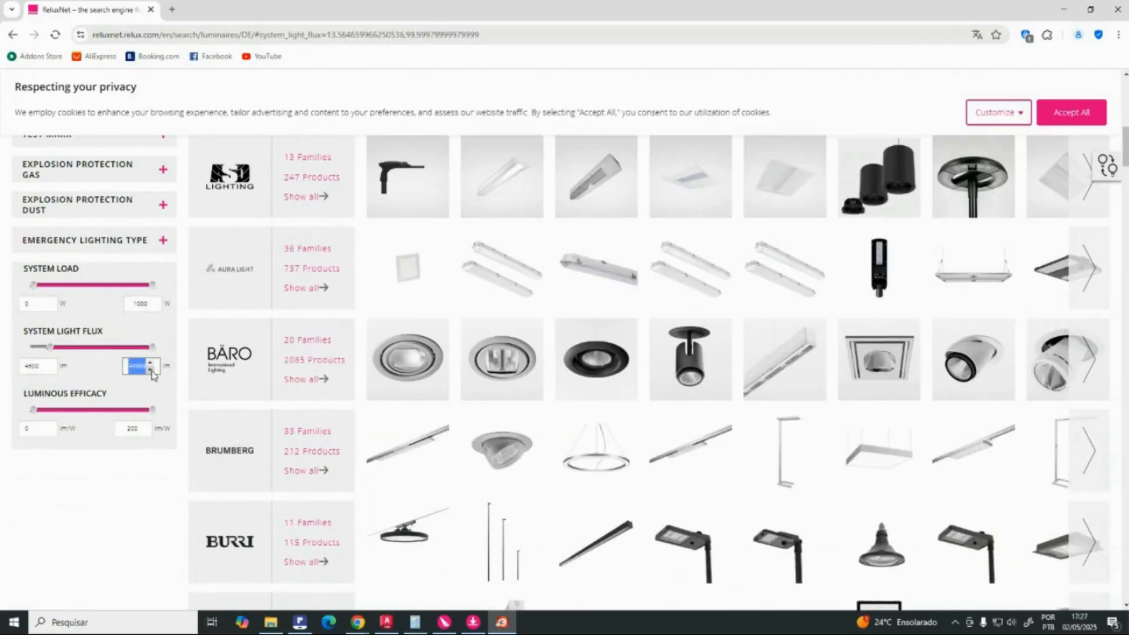
{"action": "type", "text": "4700"}
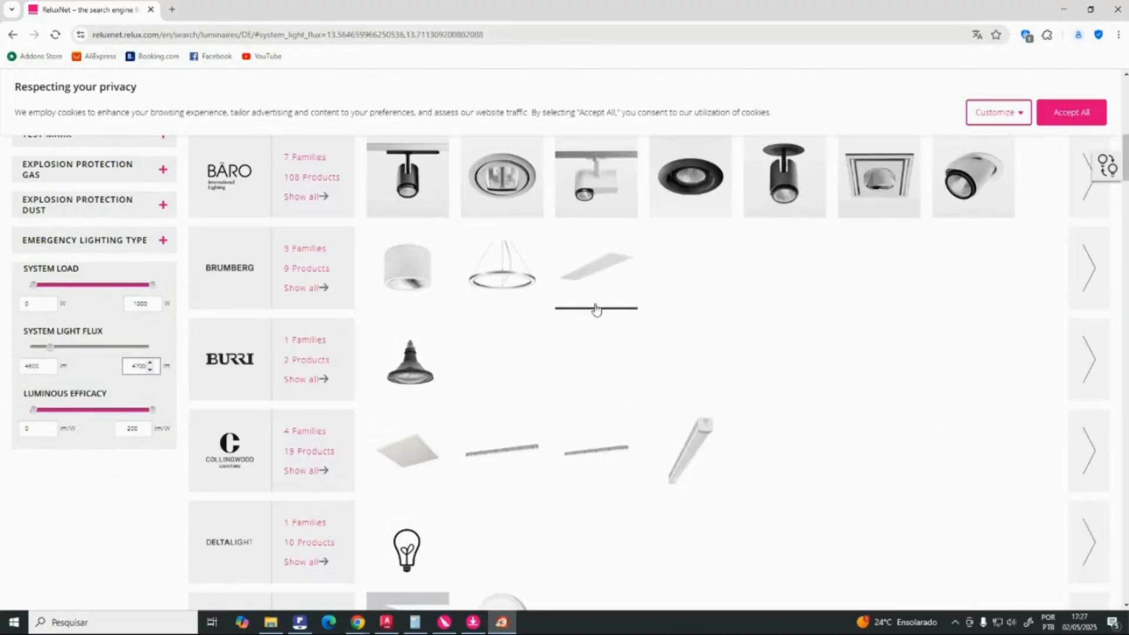
Step: Look through the filtered manufacturers and their product families for suitable classroom luminaires
{"action": "scroll", "coordinate": [560, 325], "scroll_direction": "down", "scroll_amount": 3}
{"action": "scroll", "coordinate": [484, 241], "scroll_direction": "up", "scroll_amount": 4}
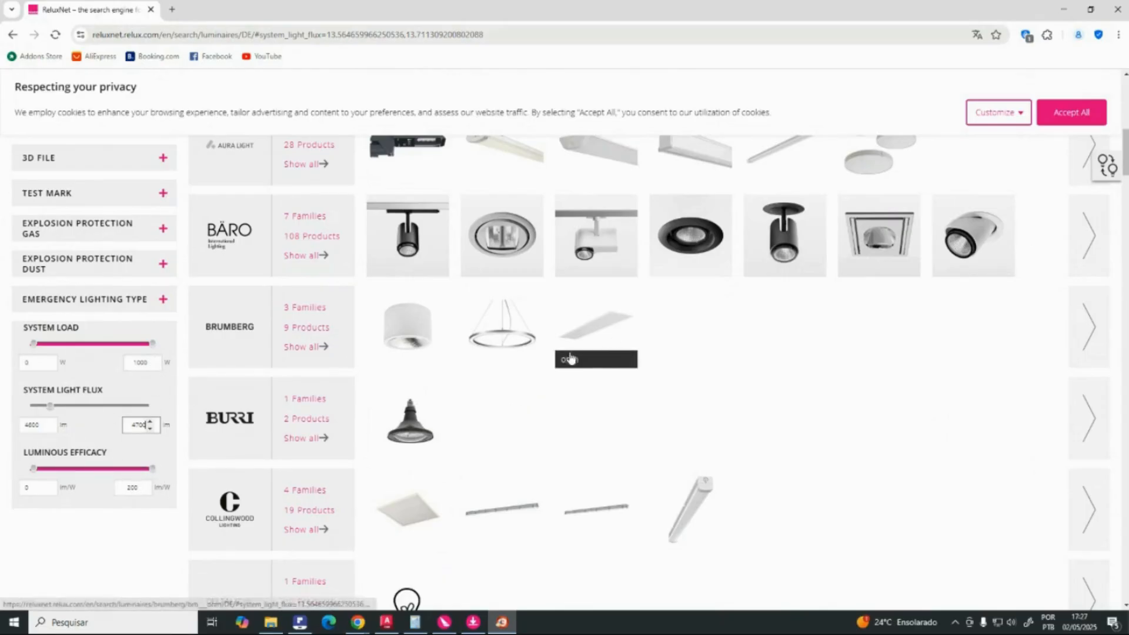
{"action": "scroll", "coordinate": [700, 404], "scroll_direction": "down", "scroll_amount": 5}
{"action": "scroll", "coordinate": [727, 399], "scroll_direction": "down", "scroll_amount": 2}
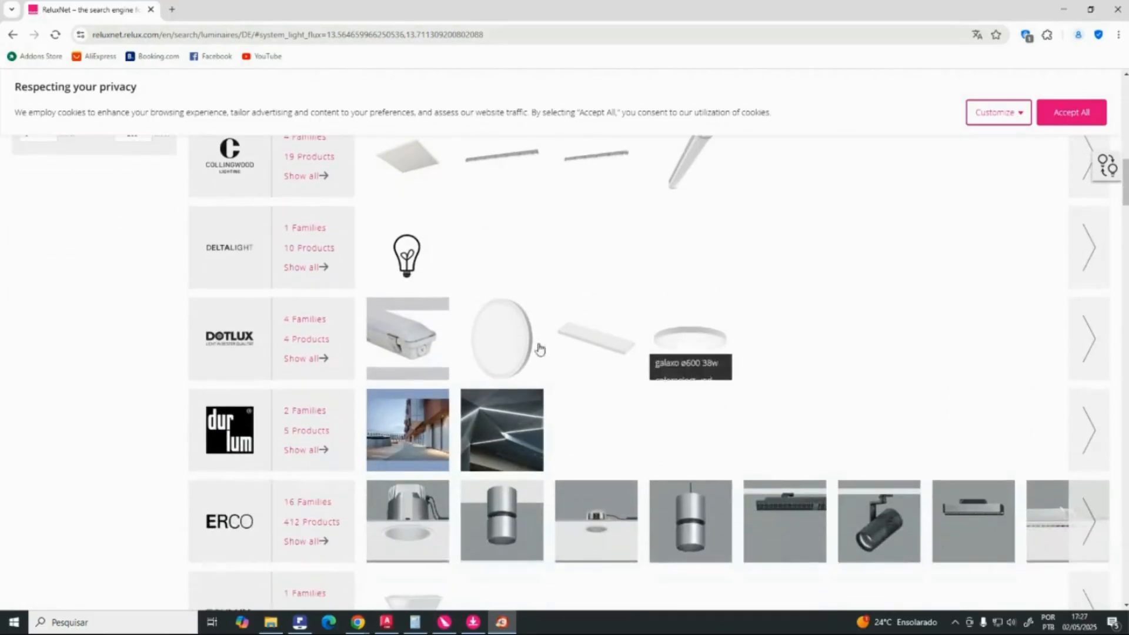
{"action": "scroll", "coordinate": [714, 302], "scroll_direction": "down", "scroll_amount": 5}
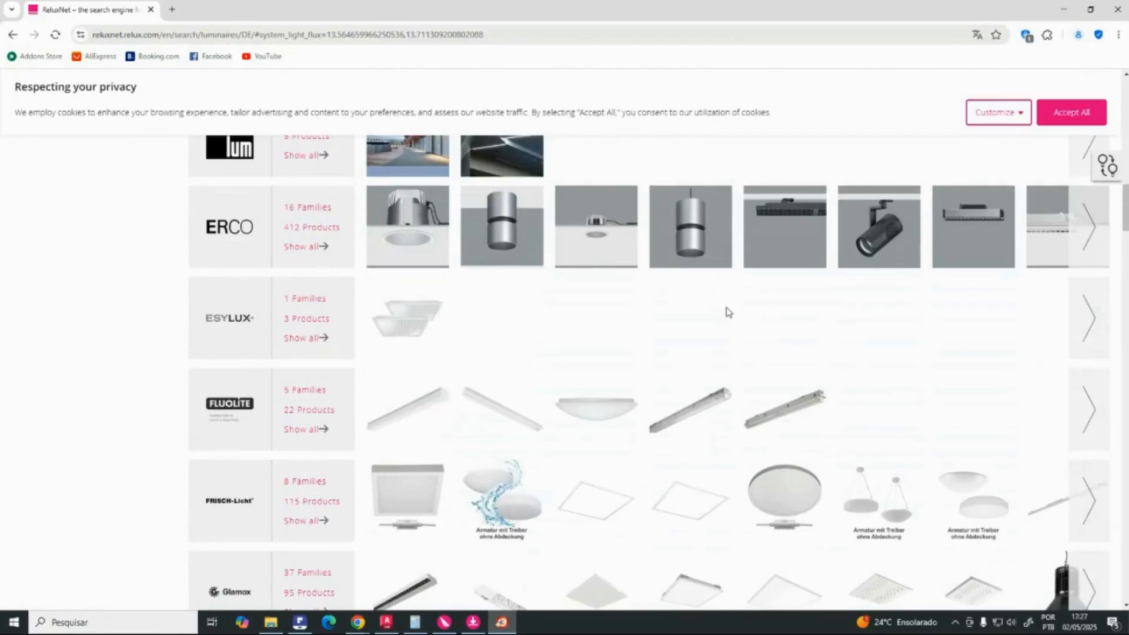
{"action": "scroll", "coordinate": [716, 306], "scroll_direction": "down", "scroll_amount": 4}
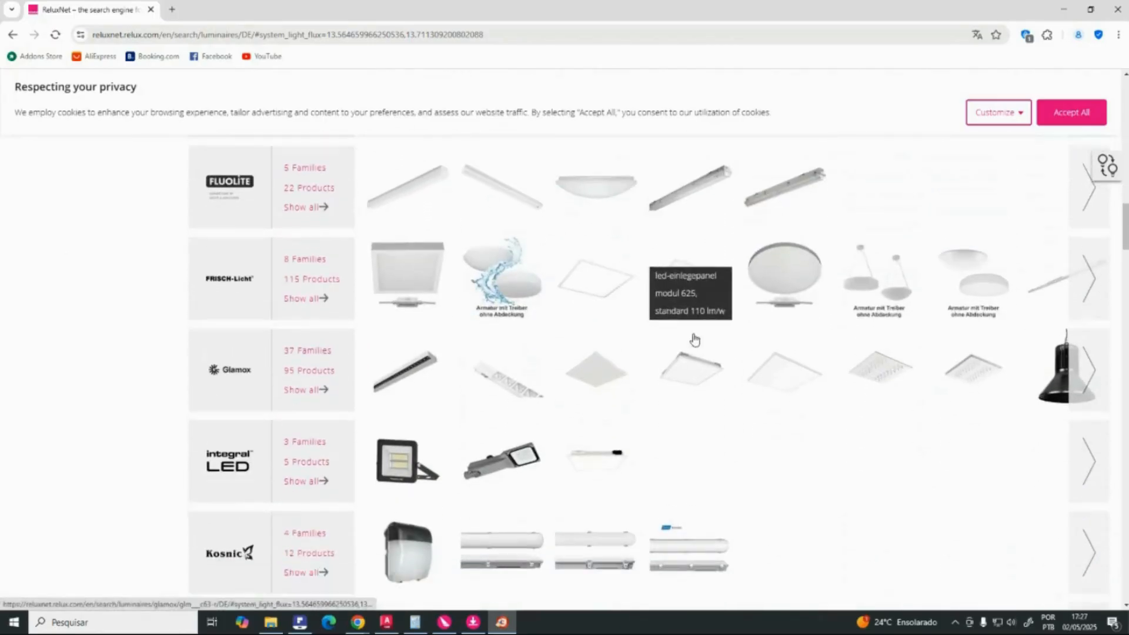
{"action": "scroll", "coordinate": [685, 352], "scroll_direction": "down", "scroll_amount": 11}
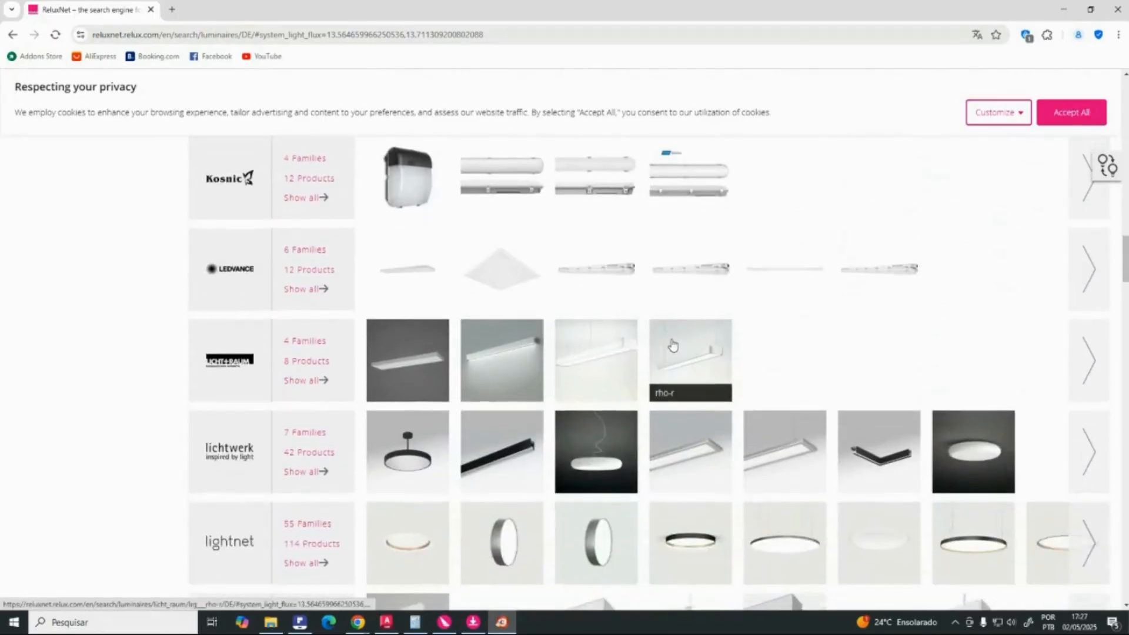
{"action": "scroll", "coordinate": [674, 344], "scroll_direction": "down", "scroll_amount": 6}
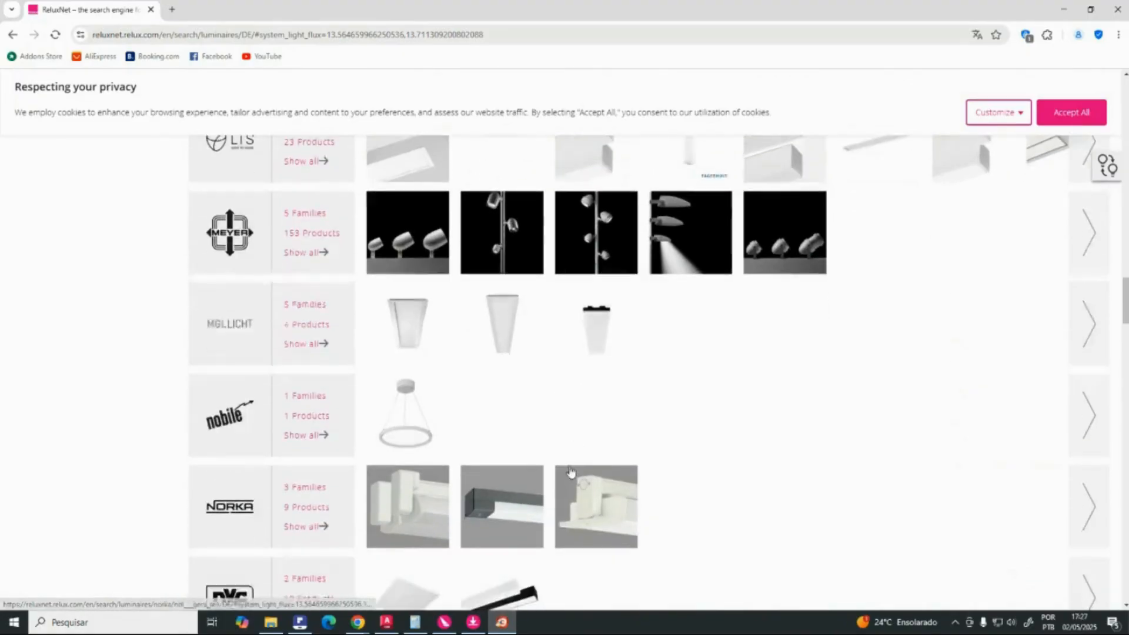
{"action": "scroll", "coordinate": [547, 461], "scroll_direction": "down", "scroll_amount": 2}
{"action": "scroll", "coordinate": [575, 468], "scroll_direction": "up", "scroll_amount": 17}
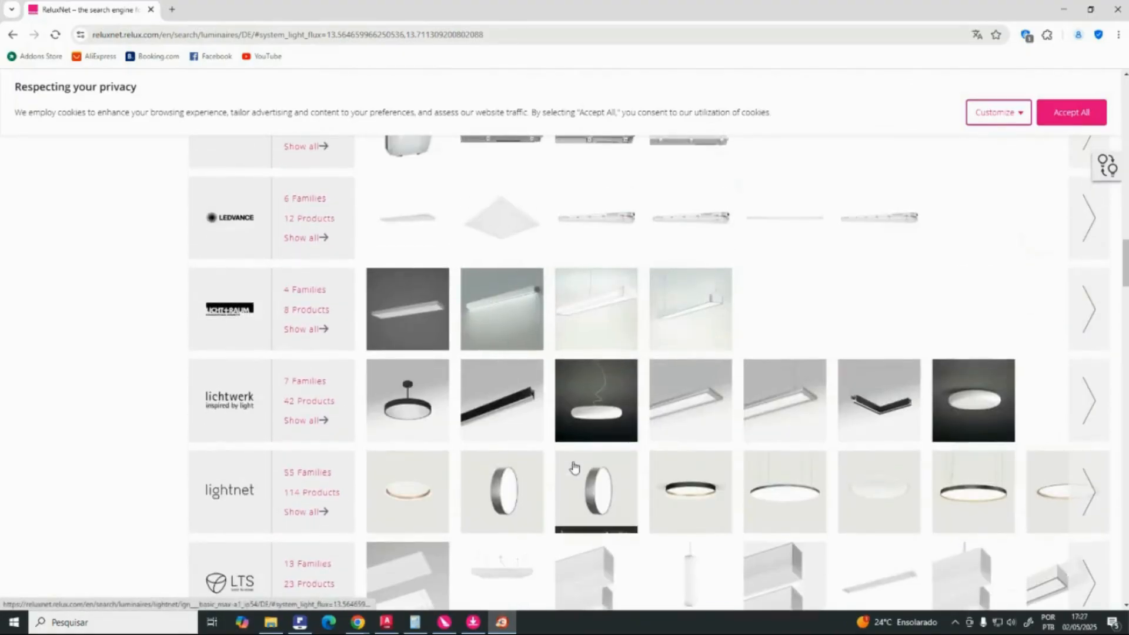
{"action": "scroll", "coordinate": [623, 453], "scroll_direction": "up", "scroll_amount": 11}
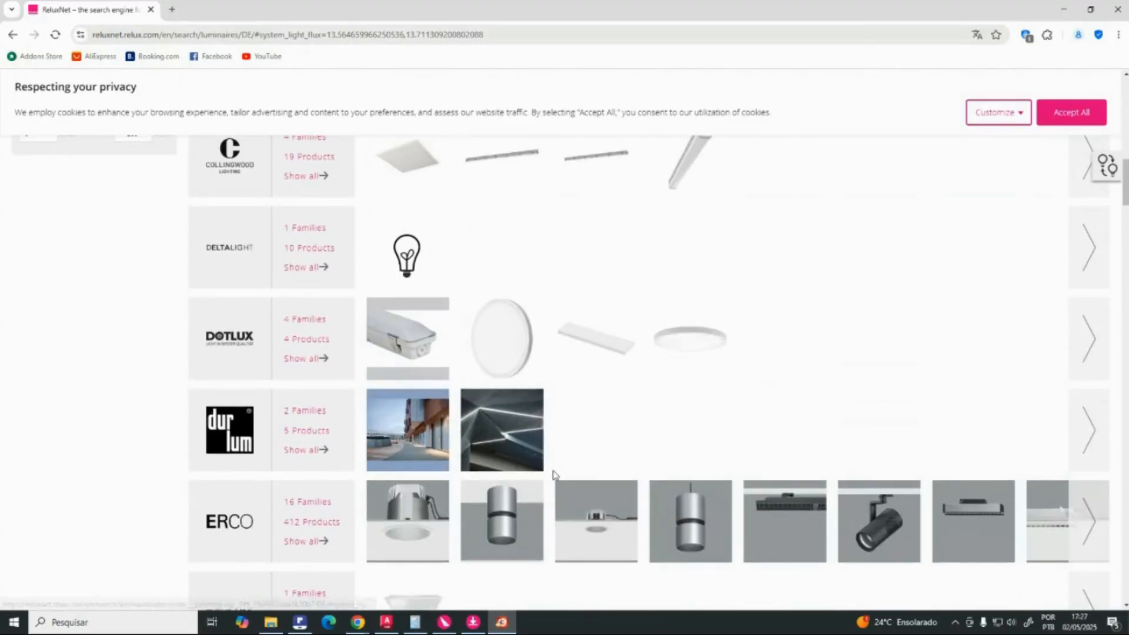
{"action": "scroll", "coordinate": [565, 359], "scroll_direction": "up", "scroll_amount": 8}
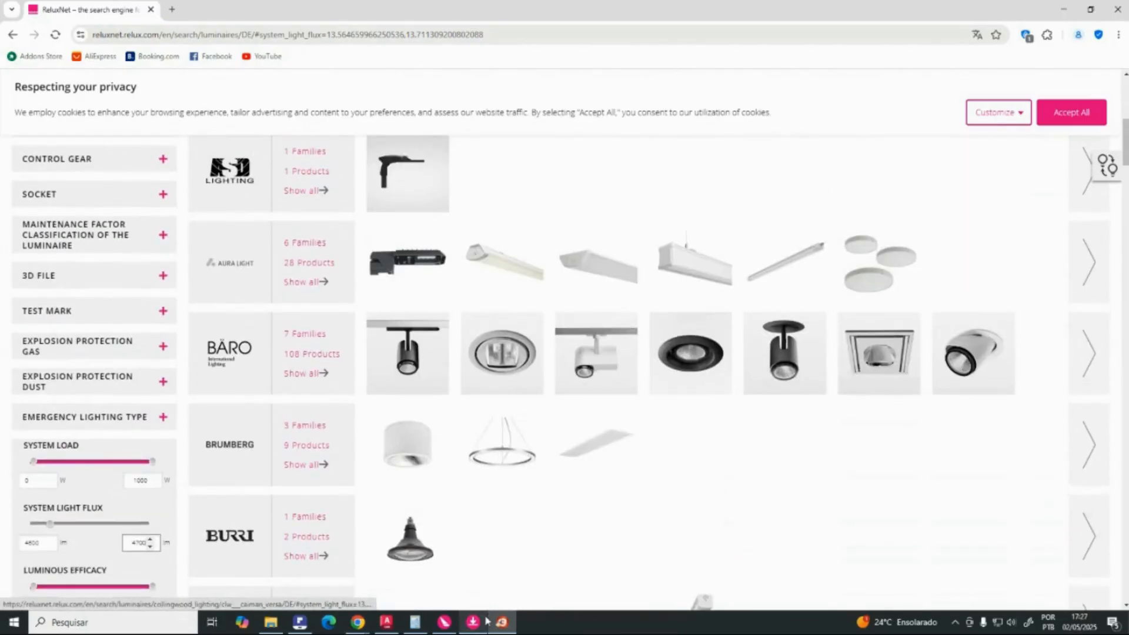
Step: Switch to ReluxDesktop and place one recessed ceiling luminaire in the room's front corner at X 1.00 m, Y 1.00 m
{"action": "mouse_move", "coordinate": [457, 622]}
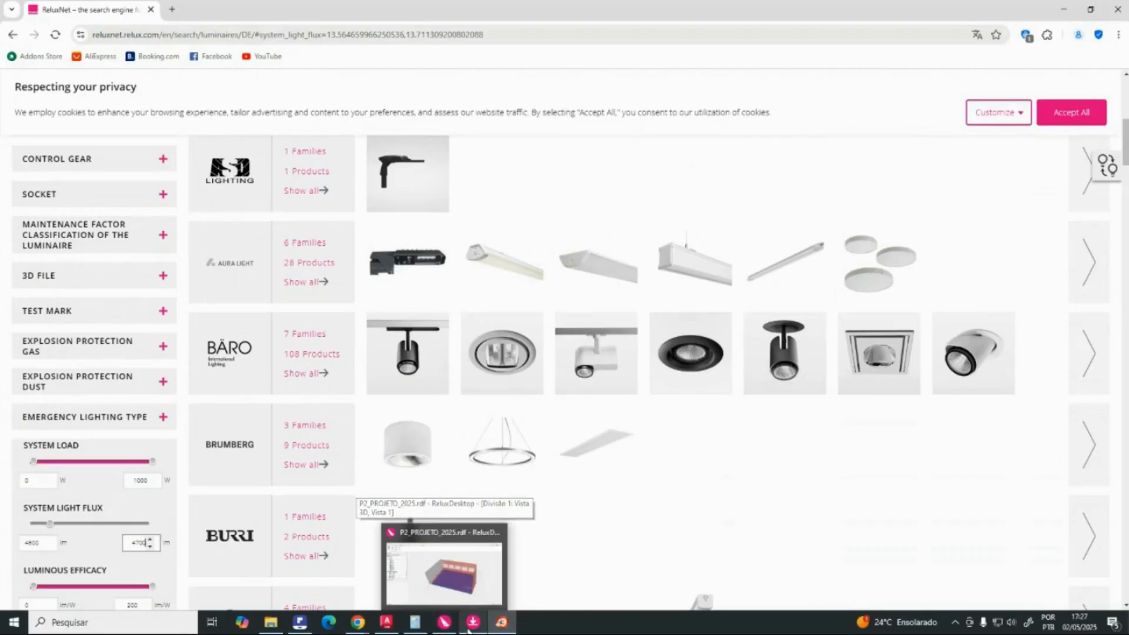
{"action": "left_click", "coordinate": [450, 625]}
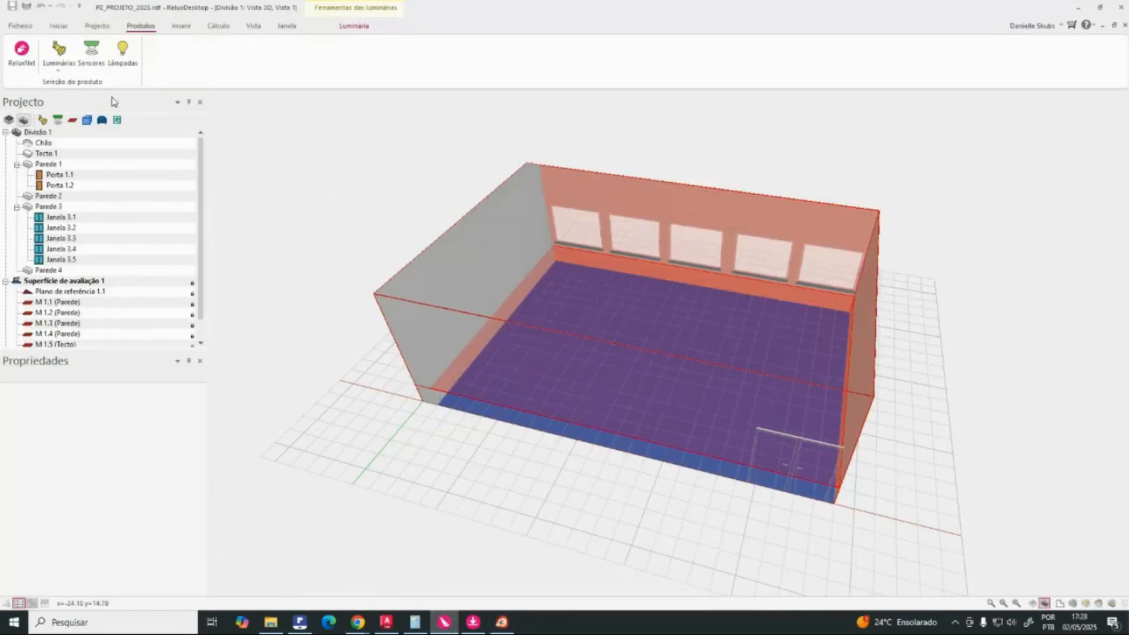
{"action": "left_click", "coordinate": [58, 69]}
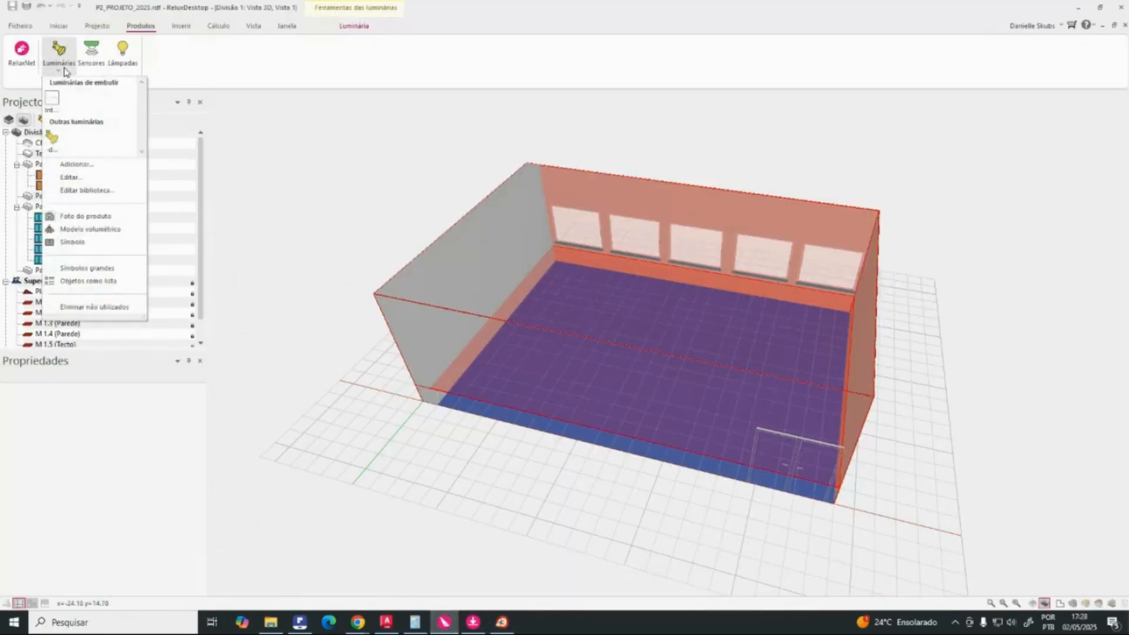
{"action": "left_click", "coordinate": [53, 101]}
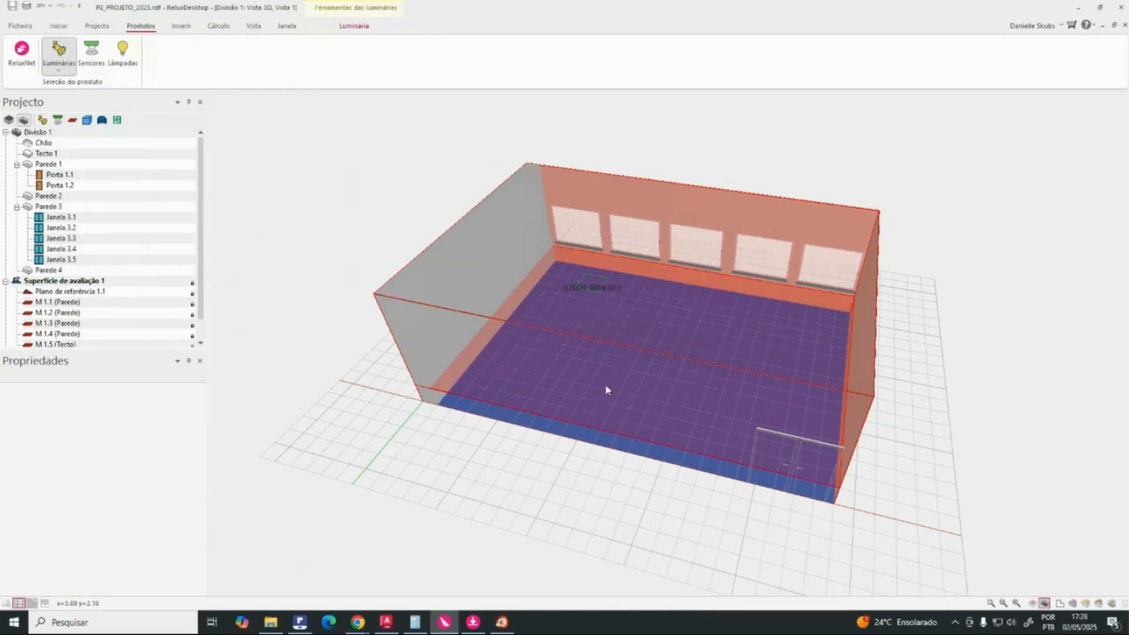
{"action": "left_click", "coordinate": [475, 390]}
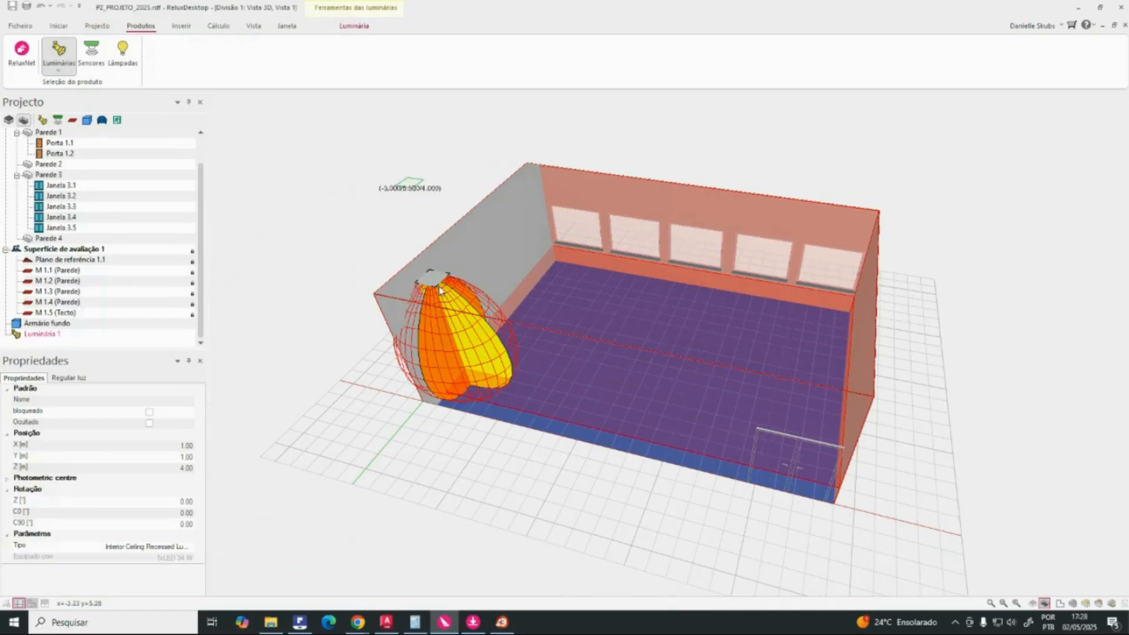
{"action": "key", "text": "Escape"}
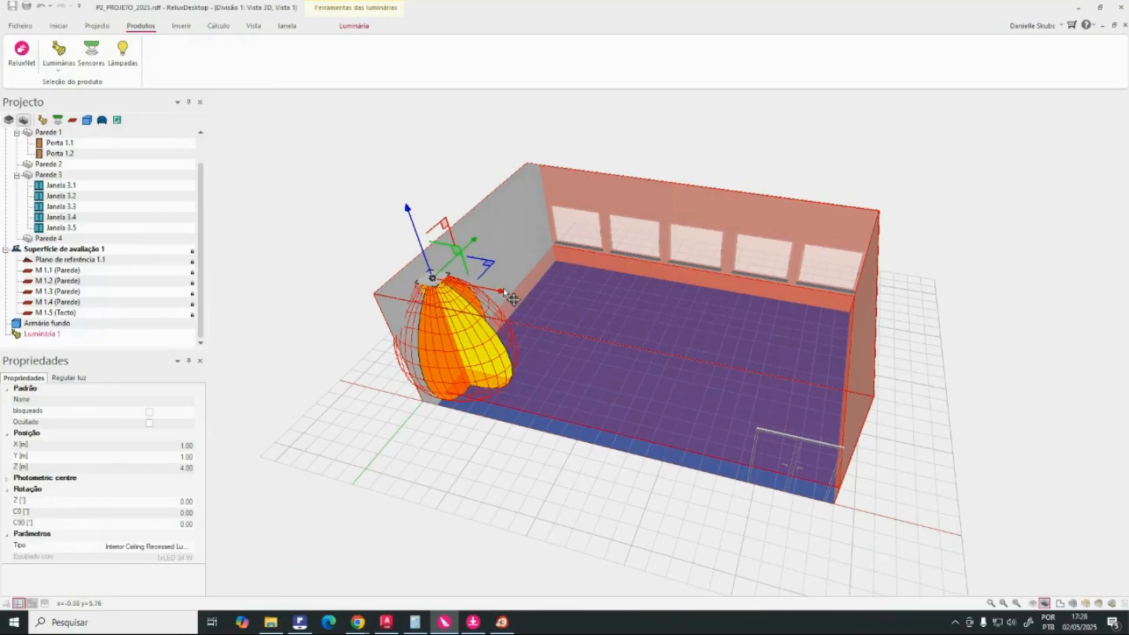
Step: Move the luminaire along the X axis to 1.50 m and look through its properties
{"action": "left_click_drag", "start_coordinate": [503, 292], "coordinate": [517, 324]}
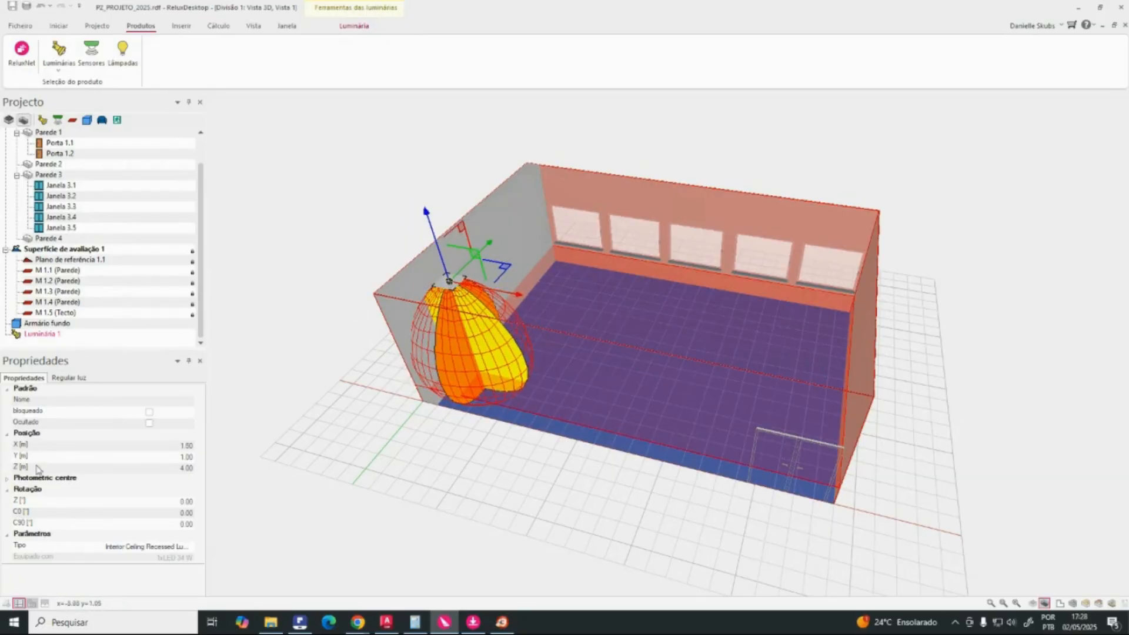
{"action": "scroll", "coordinate": [166, 490], "scroll_direction": "down", "scroll_amount": 3}
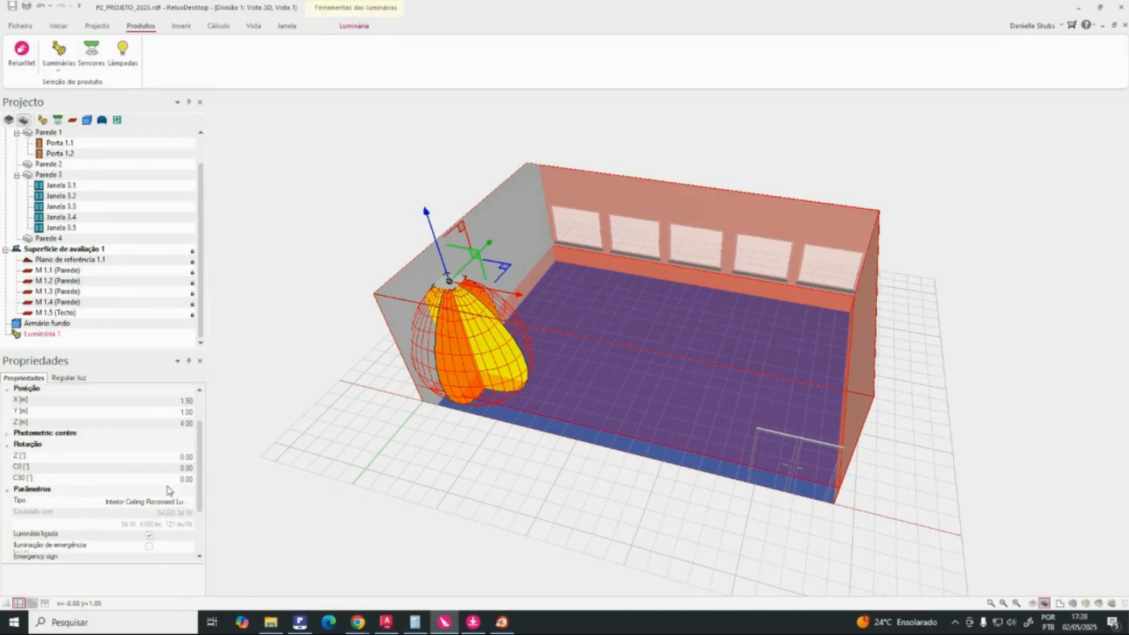
{"action": "scroll", "coordinate": [141, 478], "scroll_direction": "down", "scroll_amount": 1}
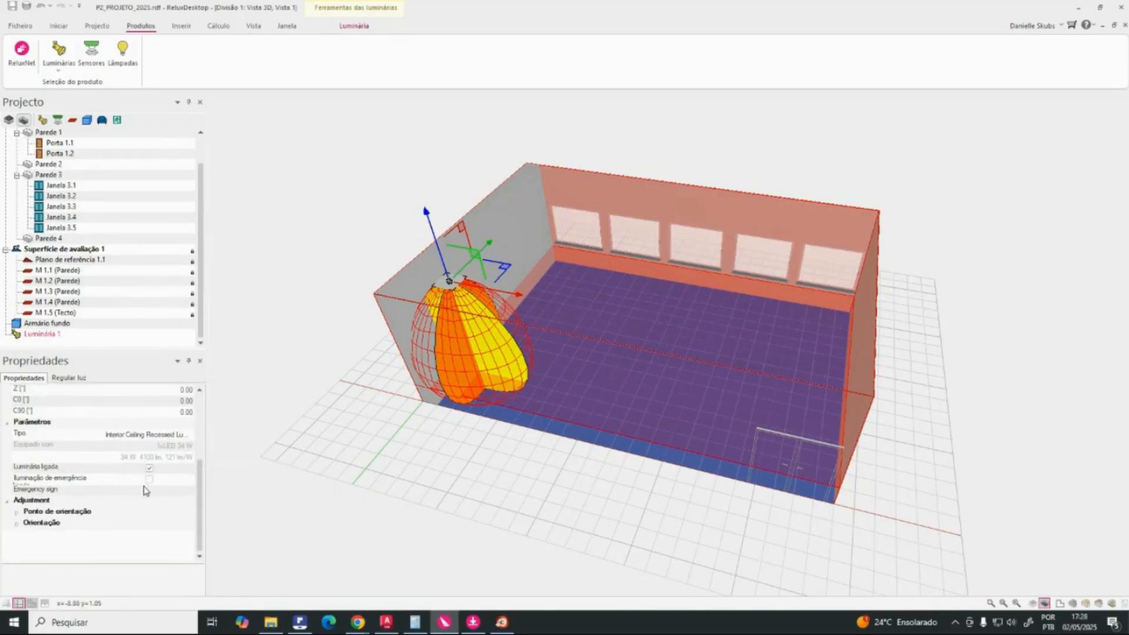
{"action": "scroll", "coordinate": [150, 479], "scroll_direction": "up", "scroll_amount": 3}
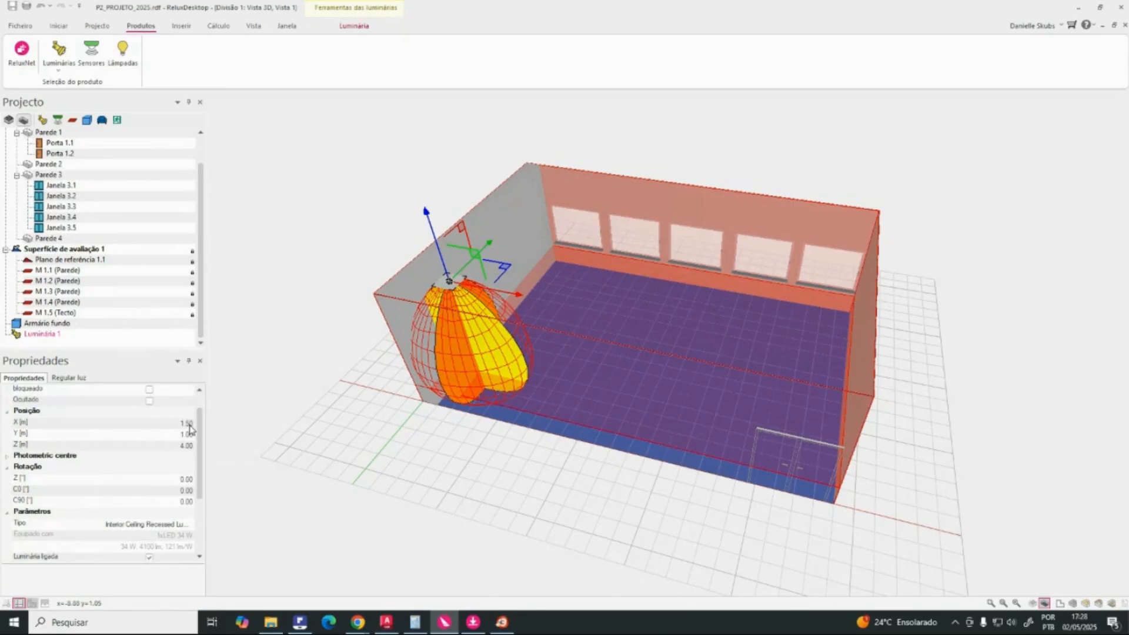
Step: Set the luminaire's position to X 1.28 m and Y 1.65 m
{"action": "left_click", "coordinate": [189, 426]}
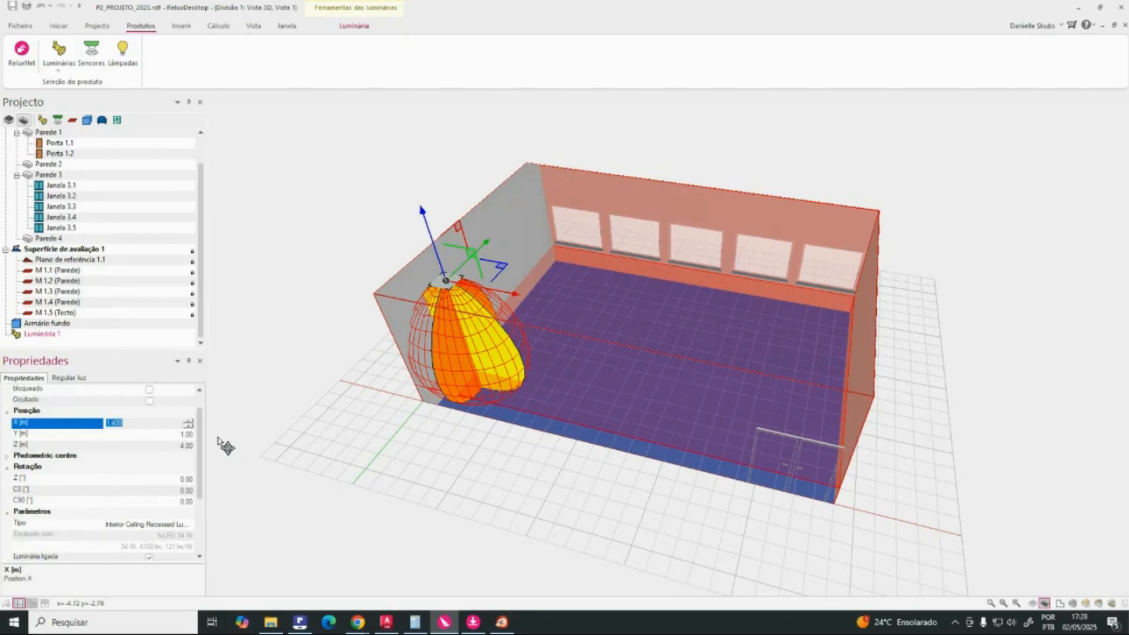
{"action": "type", "text": "1.28"}
{"action": "key", "text": "Tab"}
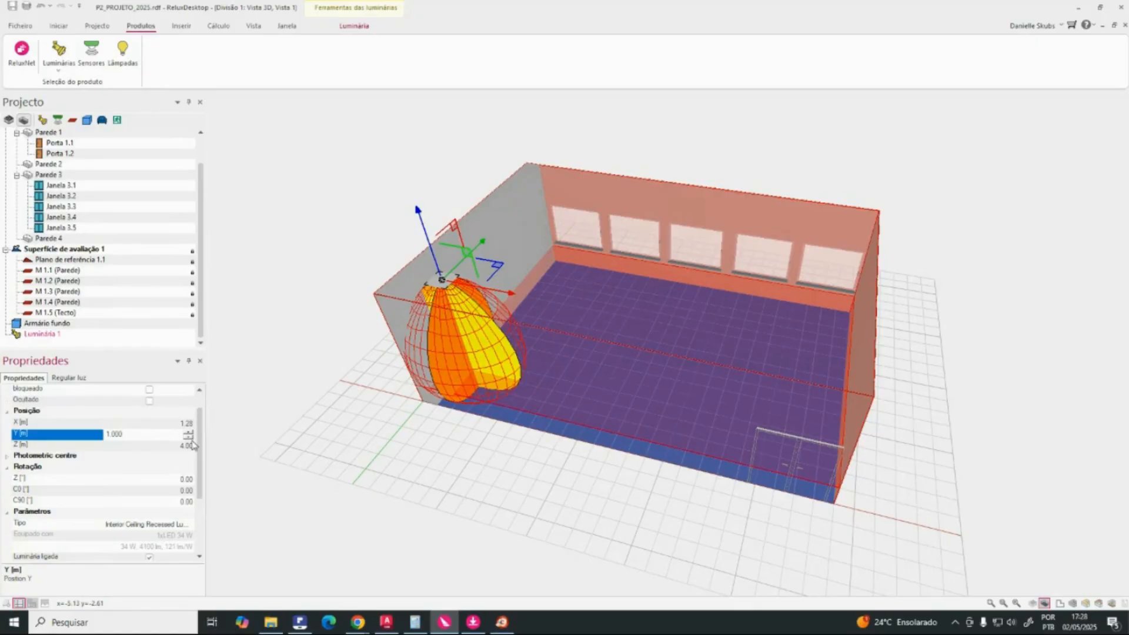
{"action": "type", "text": "1.695"}
{"action": "key", "text": "Return"}
{"action": "left_click", "coordinate": [187, 437]}
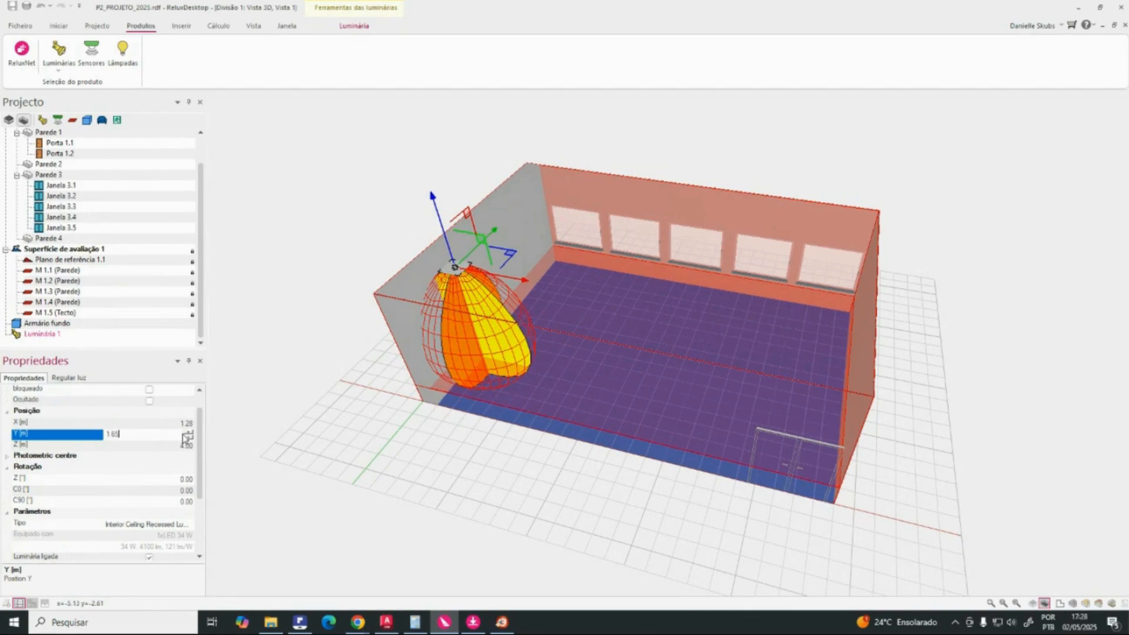
{"action": "type", "text": "1.65"}
{"action": "key", "text": "Return"}
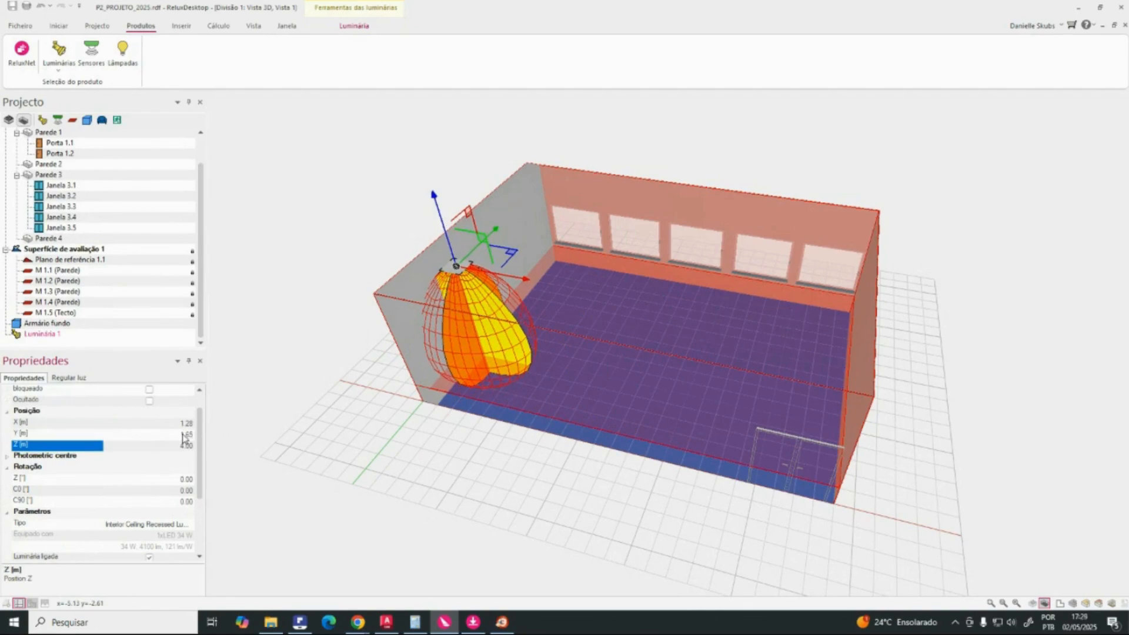
Step: Duplicate the luminaire and move the copy along both axes to X 3.78 m, Y 1.65 m, in line with the original
{"action": "left_click", "coordinate": [467, 264]}
{"action": "left_click", "coordinate": [463, 269]}
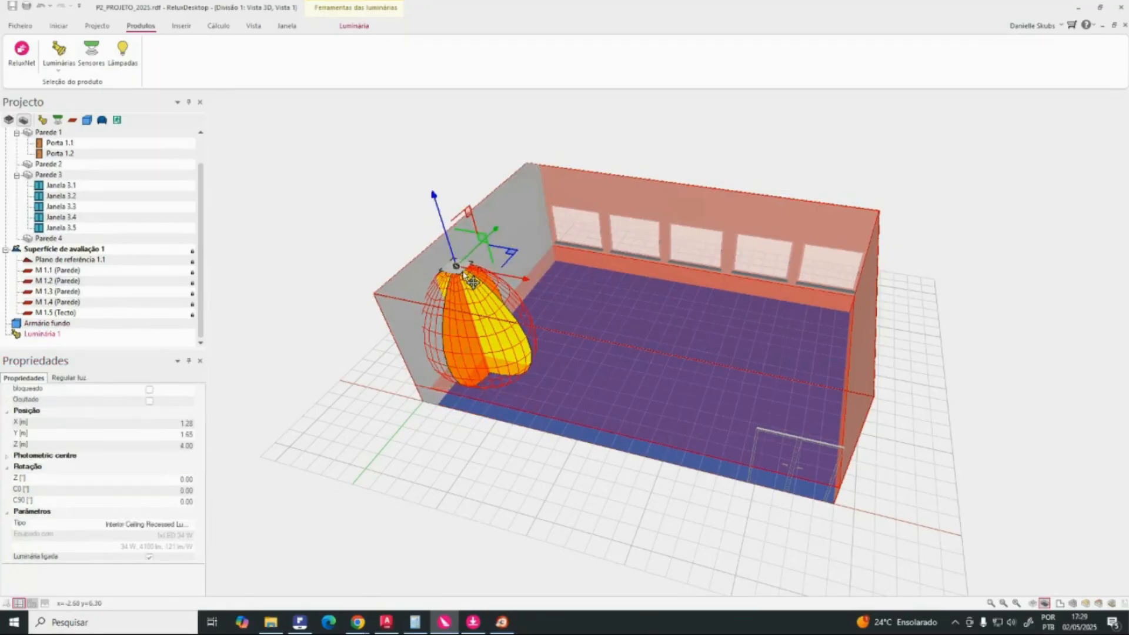
{"action": "key", "text": "ctrl+c"}
{"action": "key", "text": "ctrl+v"}
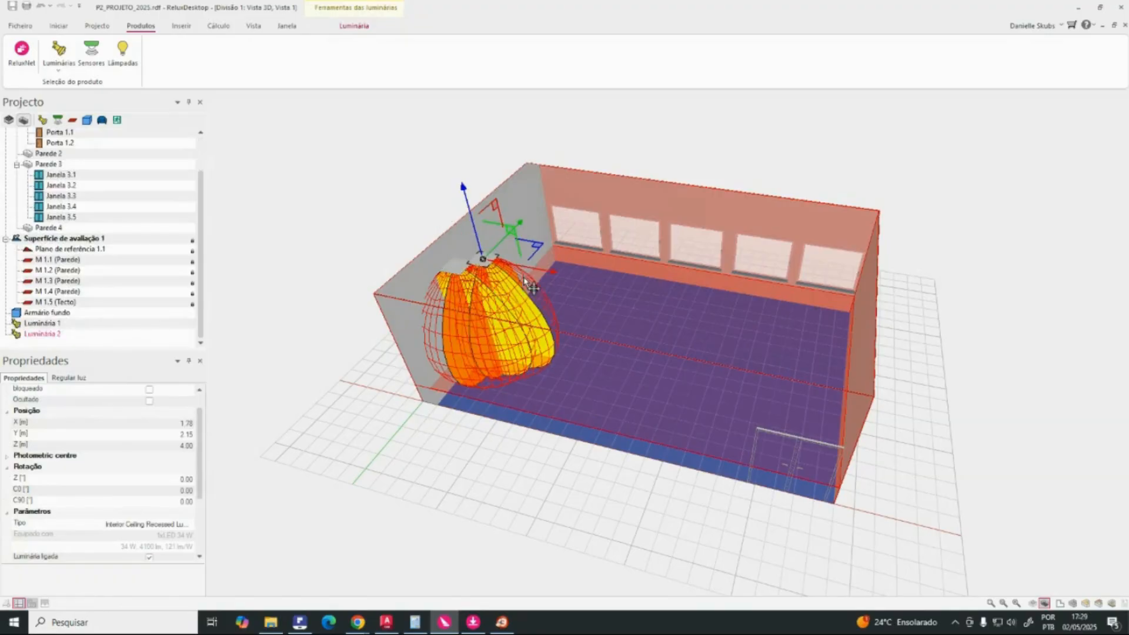
{"action": "middle_click_drag", "start_coordinate": [551, 274], "coordinate": [590, 314]}
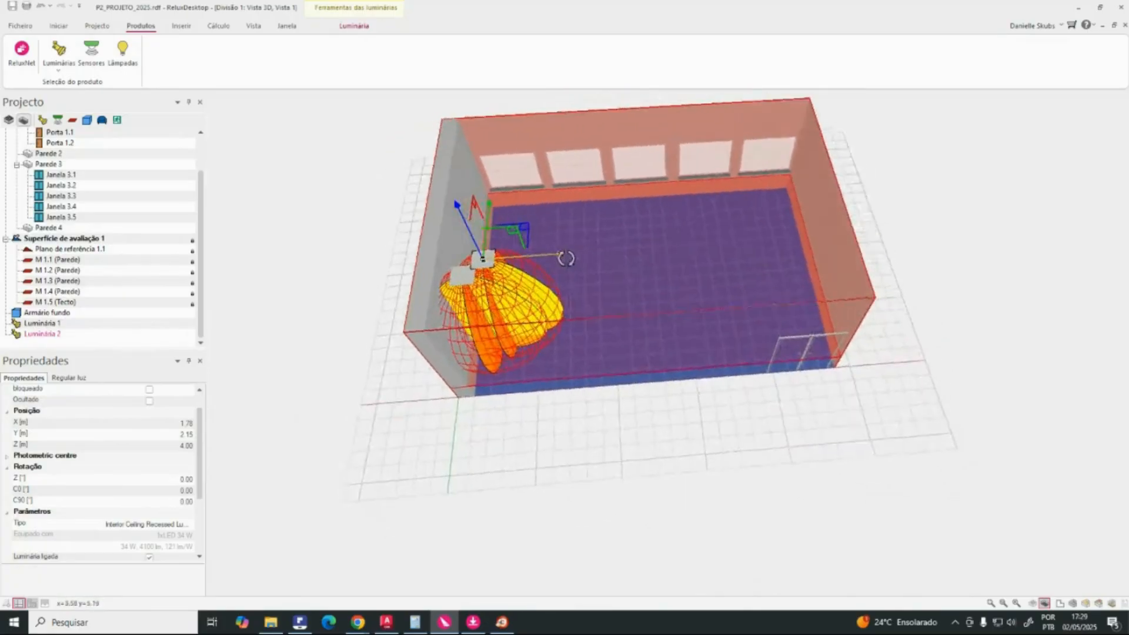
{"action": "left_click_drag", "start_coordinate": [560, 258], "coordinate": [633, 255]}
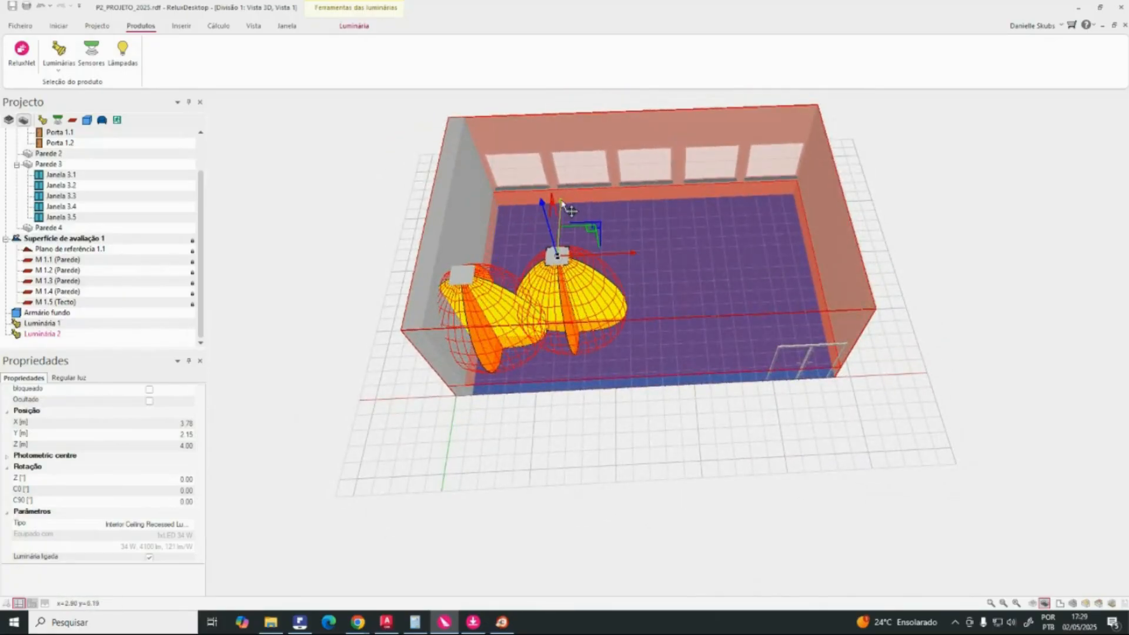
{"action": "mouse_move", "coordinate": [560, 201]}
{"action": "left_mouse_down"}
{"action": "mouse_move", "coordinate": [559, 226]}
{"action": "mouse_move", "coordinate": [560, 213]}
{"action": "left_mouse_up"}
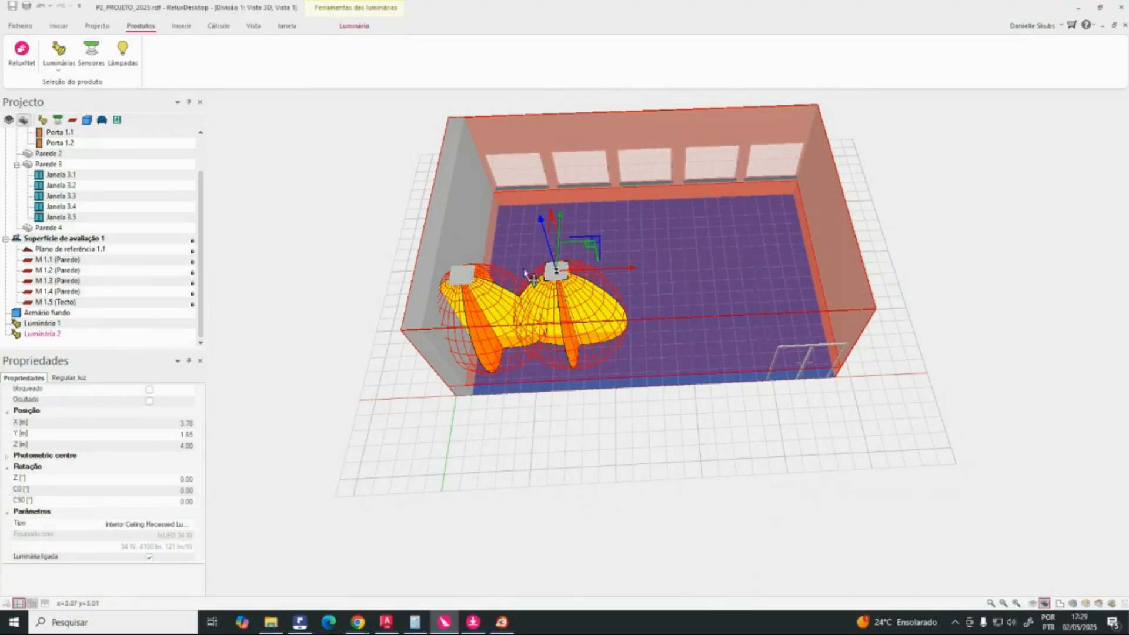
Step: Paste a third copy of the recessed luminaire and move it to X 6.28 m, Y 1.65 m, in line with the other two
{"action": "scroll", "coordinate": [631, 176], "scroll_direction": "up", "scroll_amount": 1}
{"action": "scroll", "coordinate": [685, 219], "scroll_direction": "up", "scroll_amount": 1}
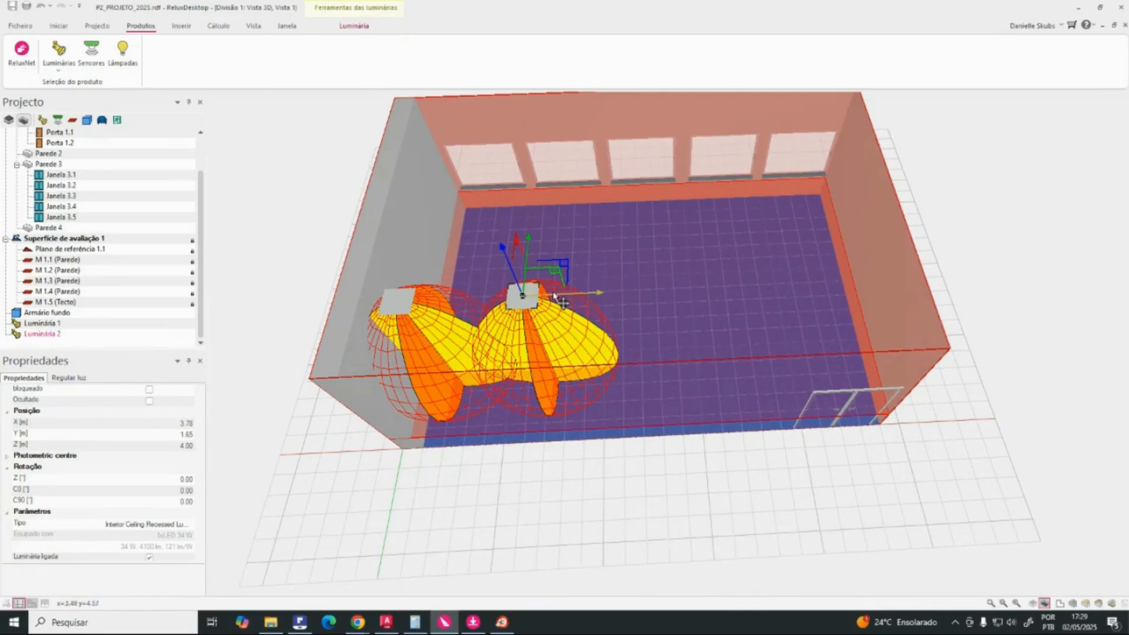
{"action": "key", "text": "ctrl+v"}
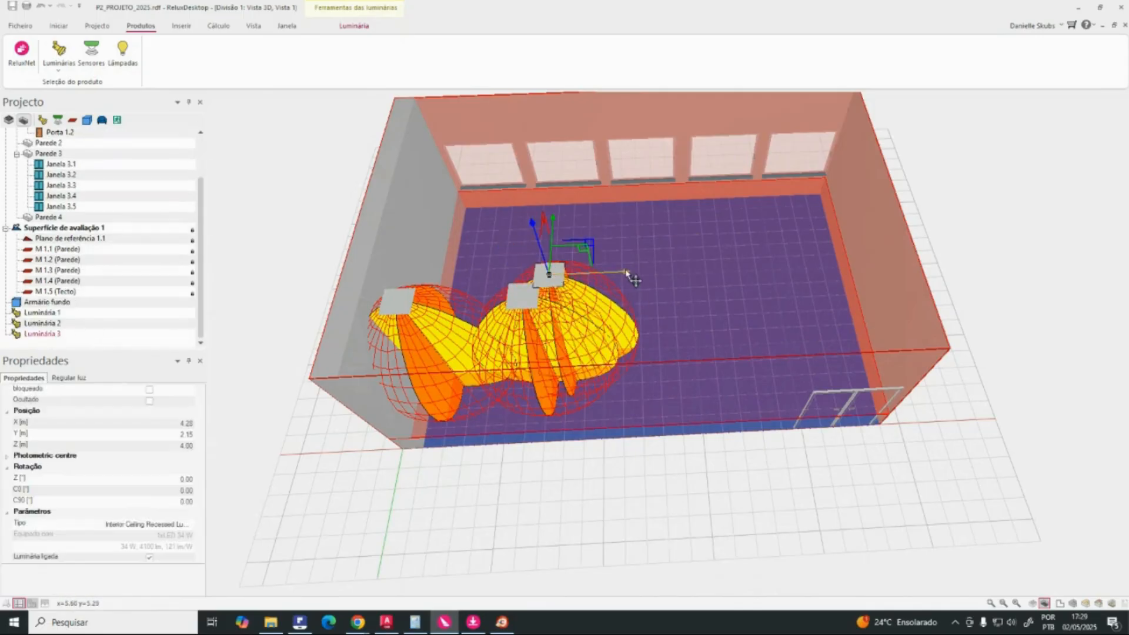
{"action": "left_click_drag", "start_coordinate": [626, 272], "coordinate": [671, 271]}
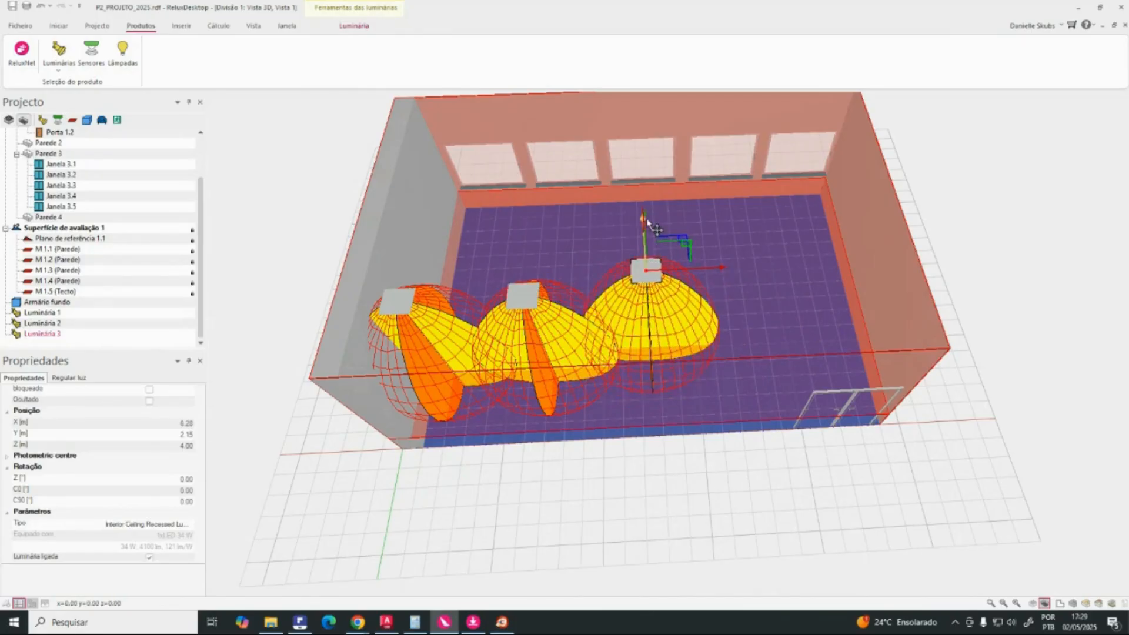
{"action": "middle_click_drag", "start_coordinate": [839, 294], "coordinate": [766, 309]}
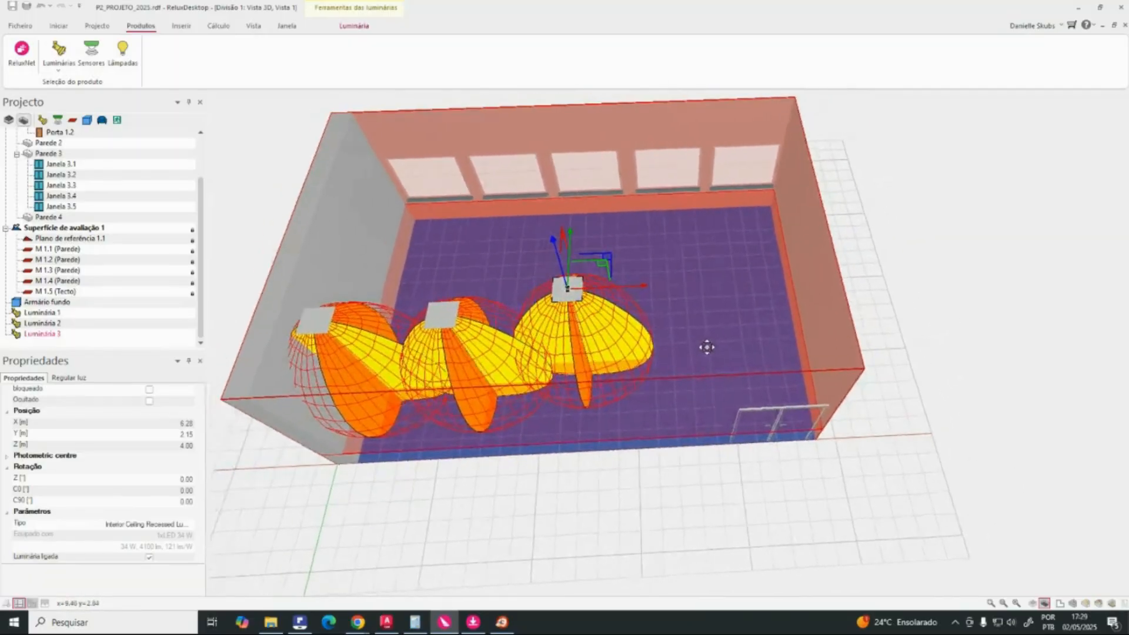
{"action": "right_click", "coordinate": [716, 349]}
{"action": "right_click_drag", "start_coordinate": [706, 342], "coordinate": [891, 352]}
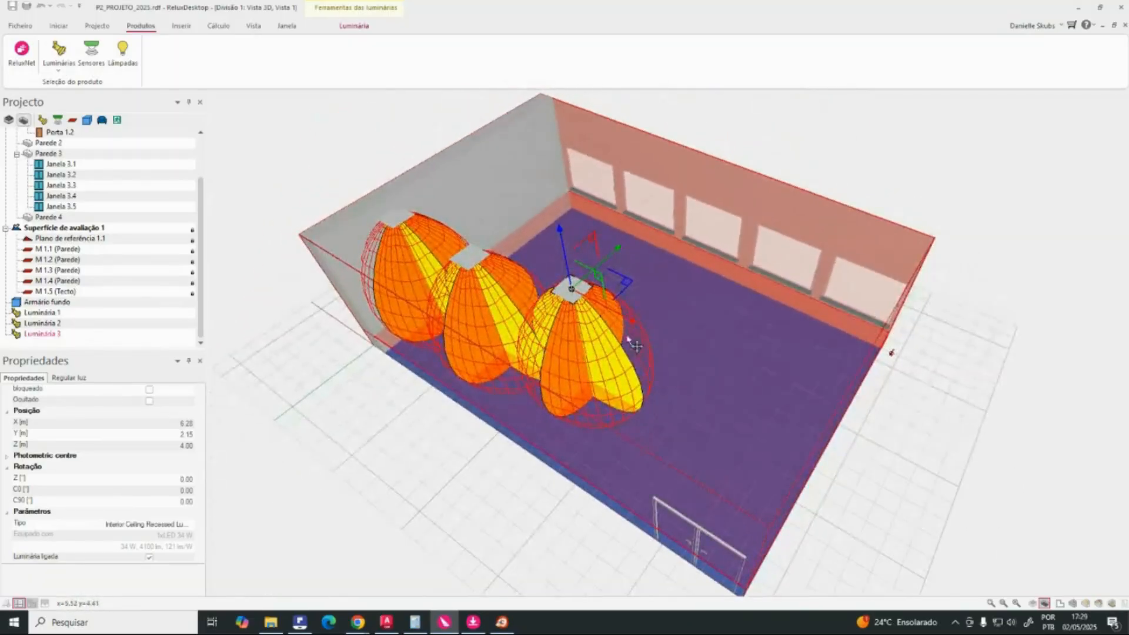
{"action": "left_click_drag", "start_coordinate": [621, 249], "coordinate": [606, 268]}
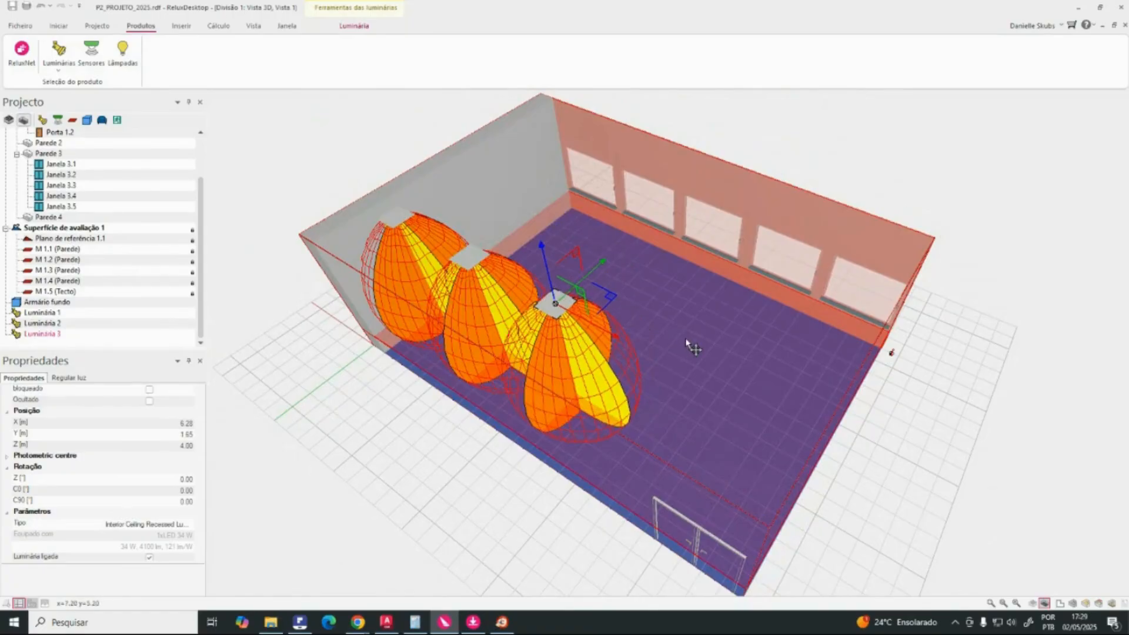
{"action": "mouse_move", "coordinate": [671, 352]}
{"action": "middle_mouse_down"}
{"action": "mouse_move", "coordinate": [711, 239]}
{"action": "mouse_move", "coordinate": [683, 334]}
{"action": "middle_mouse_up"}
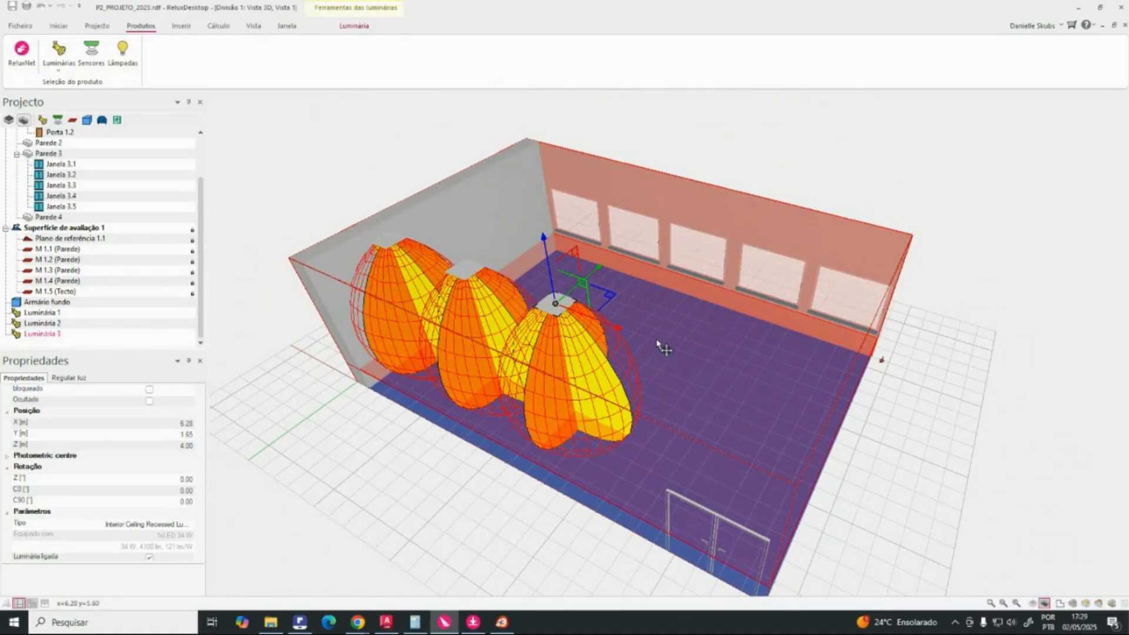
Step: Clear the selection and examine the row of three luminaires and their light distributions from different angles in the 3D view
{"action": "left_click", "coordinate": [665, 349]}
{"action": "middle_click_drag", "start_coordinate": [761, 323], "coordinate": [685, 347]}
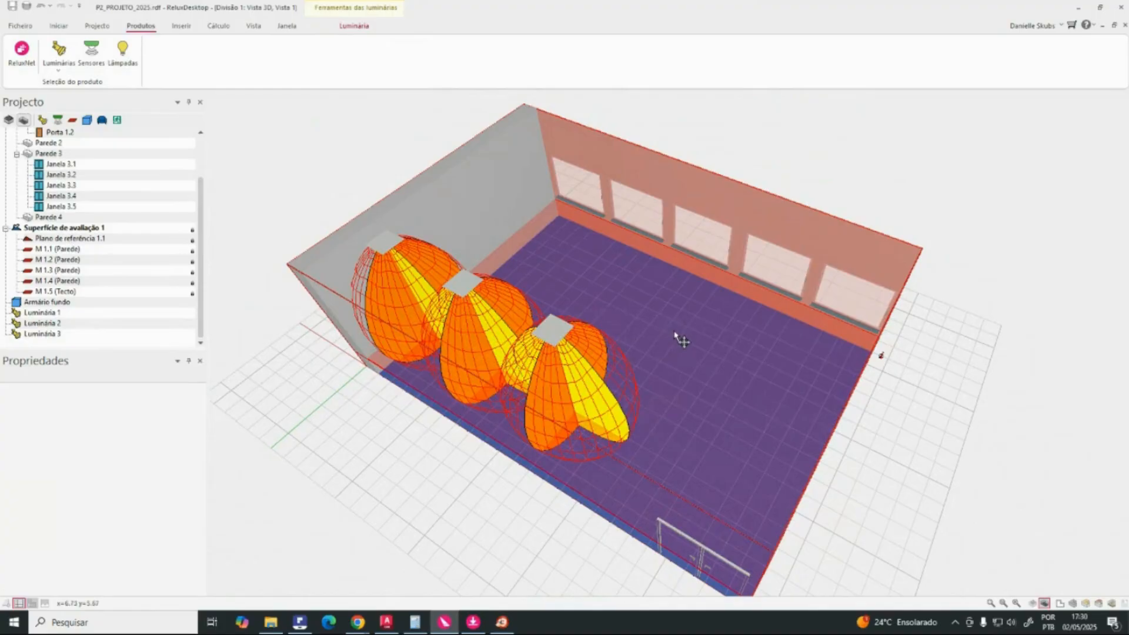
{"action": "middle_click_drag", "start_coordinate": [684, 347], "coordinate": [647, 382]}
{"action": "scroll", "coordinate": [642, 381], "scroll_direction": "up", "scroll_amount": 3}
{"action": "scroll", "coordinate": [635, 373], "scroll_direction": "down", "scroll_amount": 5}
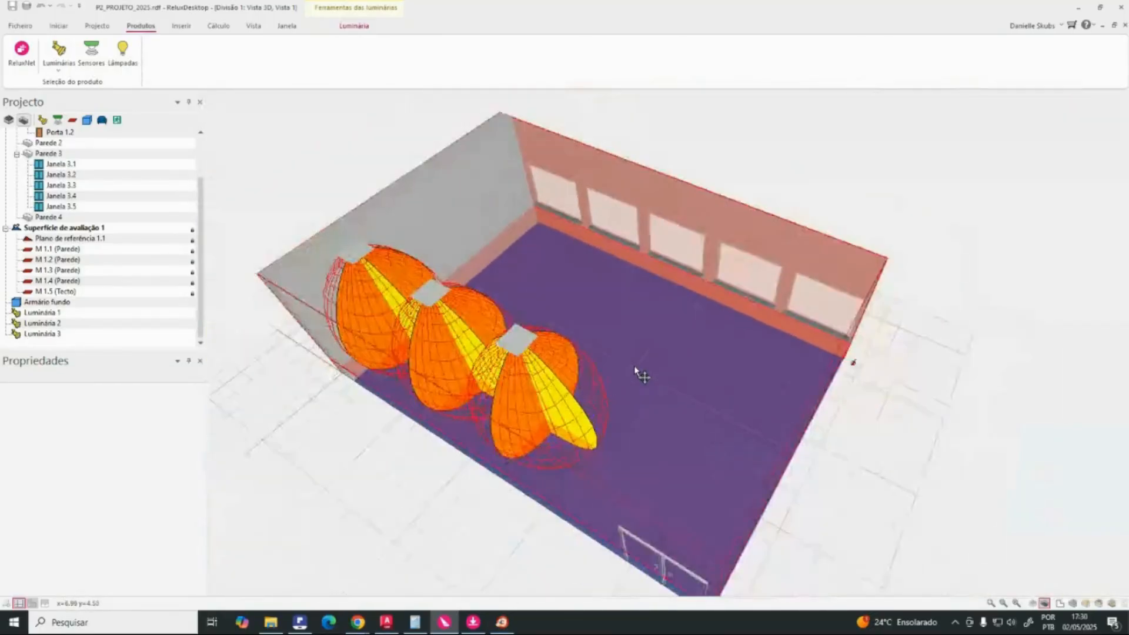
{"action": "scroll", "coordinate": [637, 368], "scroll_direction": "up", "scroll_amount": 4}
{"action": "scroll", "coordinate": [618, 347], "scroll_direction": "down", "scroll_amount": 3}
{"action": "scroll", "coordinate": [615, 345], "scroll_direction": "up", "scroll_amount": 3}
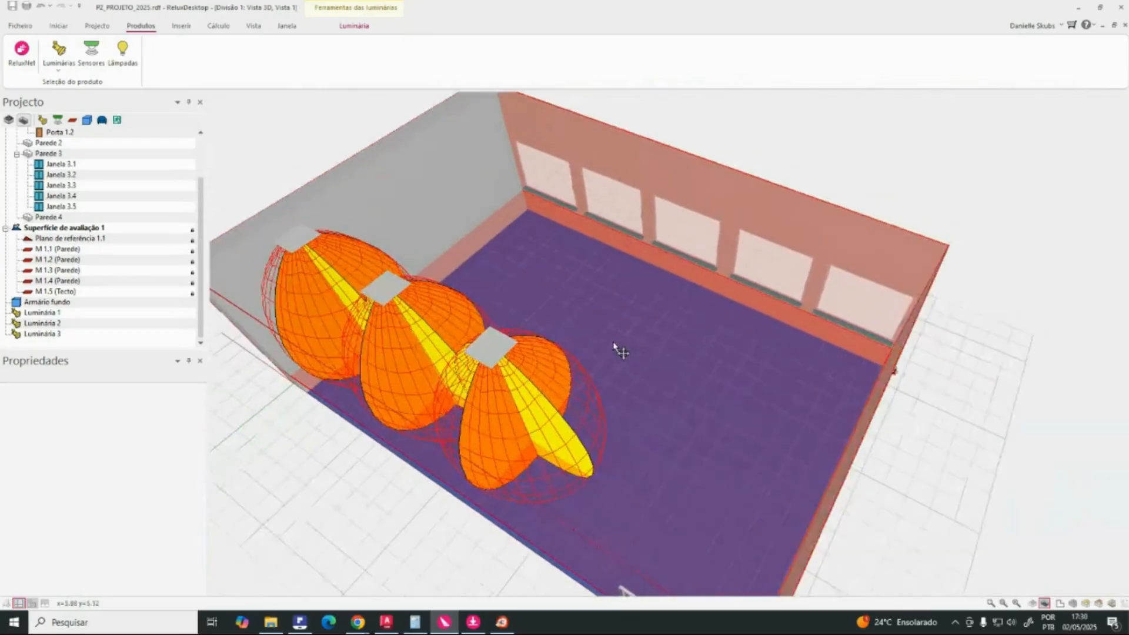
{"action": "mouse_move", "coordinate": [610, 340]}
{"action": "middle_mouse_down"}
{"action": "mouse_move", "coordinate": [637, 328]}
{"action": "mouse_move", "coordinate": [629, 305]}
{"action": "mouse_move", "coordinate": [638, 326]}
{"action": "mouse_move", "coordinate": [612, 340]}
{"action": "middle_mouse_up"}
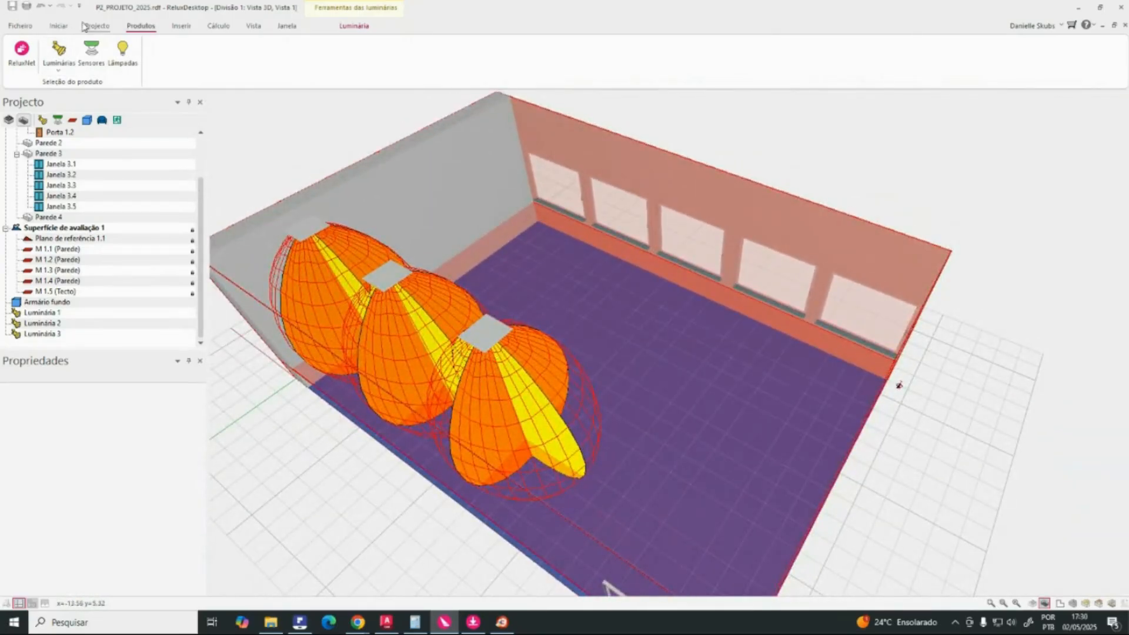
Step: Switch to the floor plan and paste a fourth luminaire, moving it to continue the row at Y 1.65 m with the same spacing
{"action": "left_click", "coordinate": [58, 26]}
{"action": "left_click", "coordinate": [89, 55]}
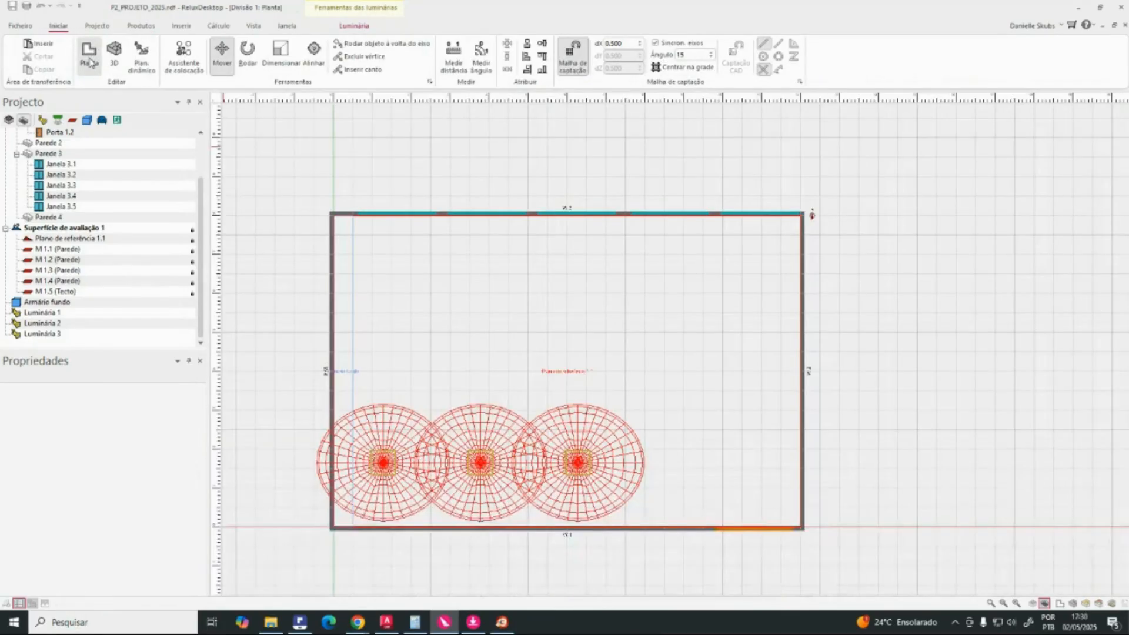
{"action": "left_click", "coordinate": [581, 464]}
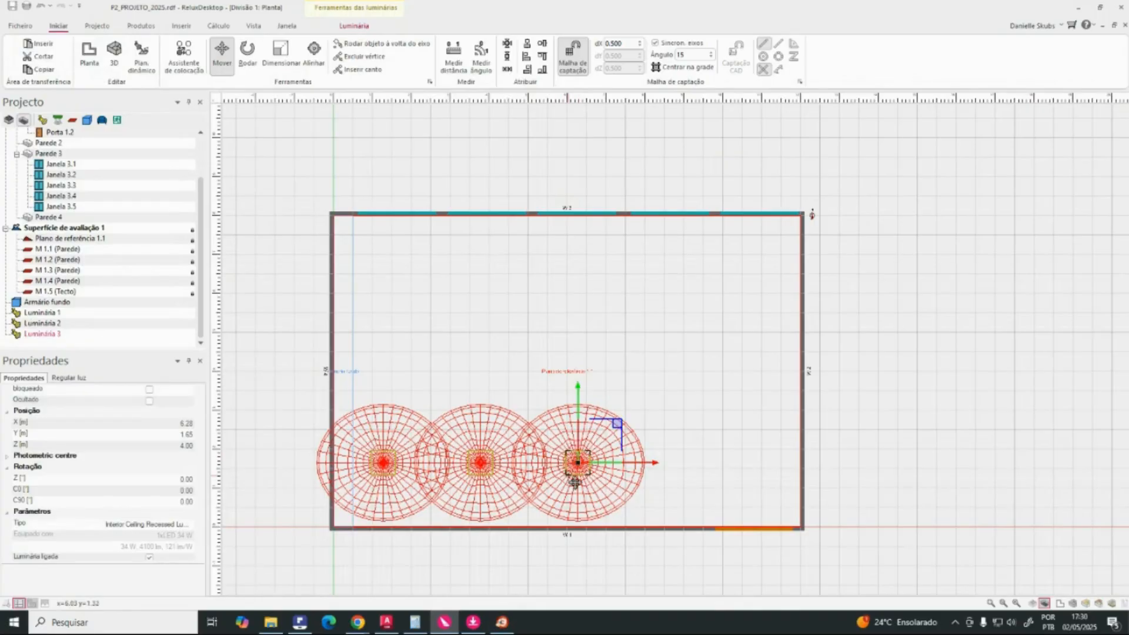
{"action": "key", "text": "ctrl+v"}
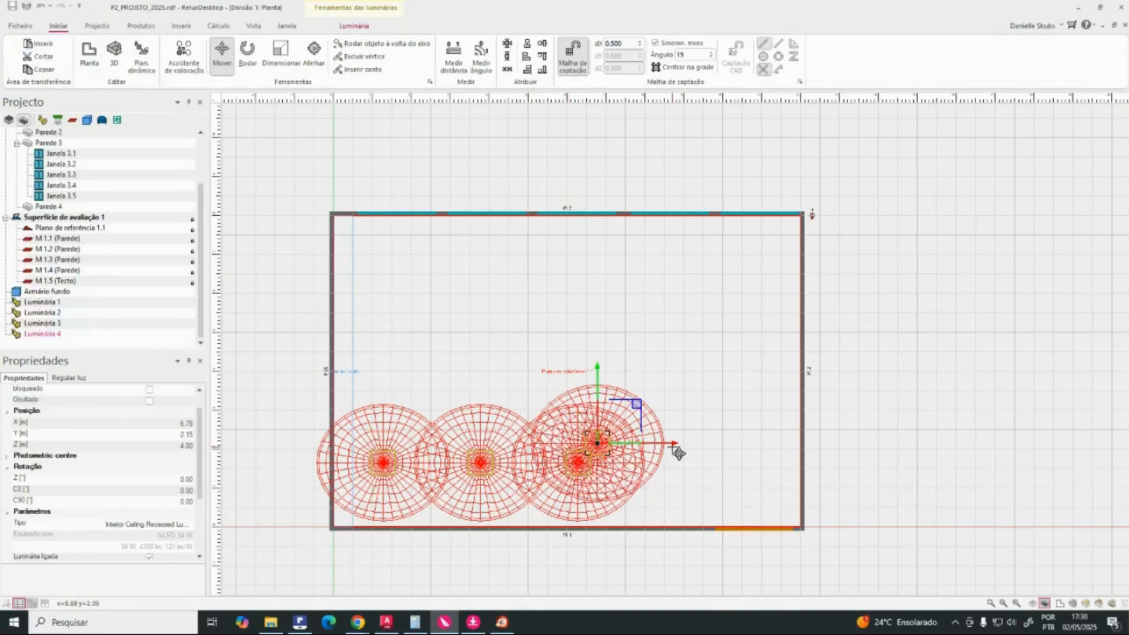
{"action": "left_click_drag", "start_coordinate": [674, 445], "coordinate": [748, 449]}
{"action": "left_click", "coordinate": [598, 443]}
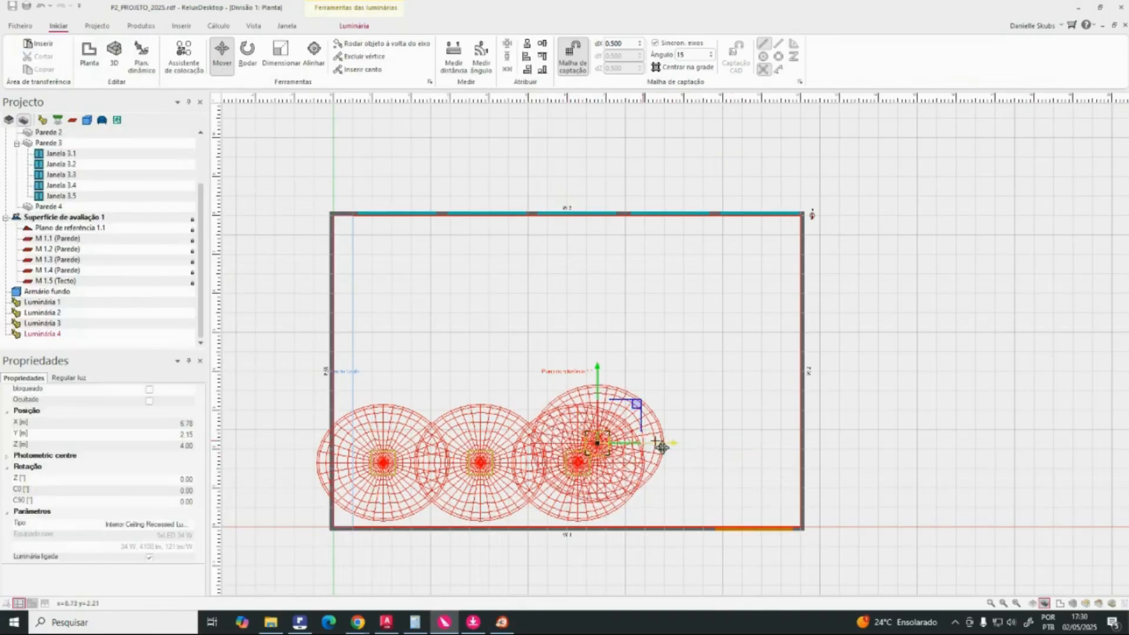
{"action": "left_click_drag", "start_coordinate": [675, 449], "coordinate": [770, 450]}
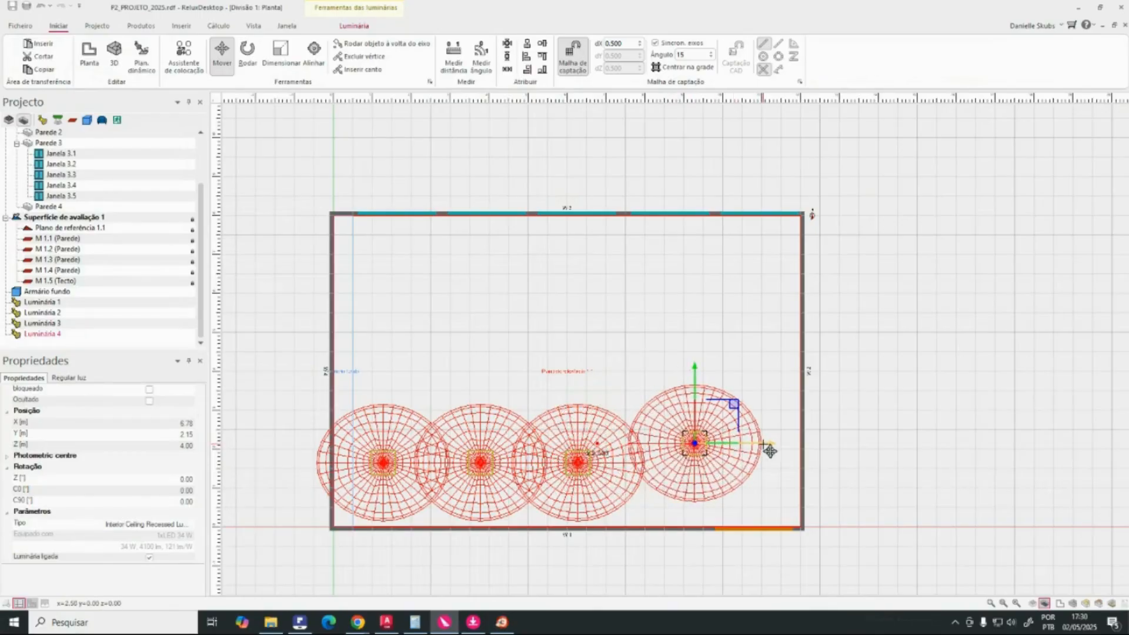
{"action": "left_click_drag", "start_coordinate": [697, 380], "coordinate": [703, 402]}
{"action": "left_click_drag", "start_coordinate": [769, 467], "coordinate": [706, 466]}
Step: Duplicate the fourth luminaire and move the copy to X 10.78 m, Y 1.65 m, at the end of the row
{"action": "key", "text": "ctrl+c"}
{"action": "key", "text": "ctrl+v"}
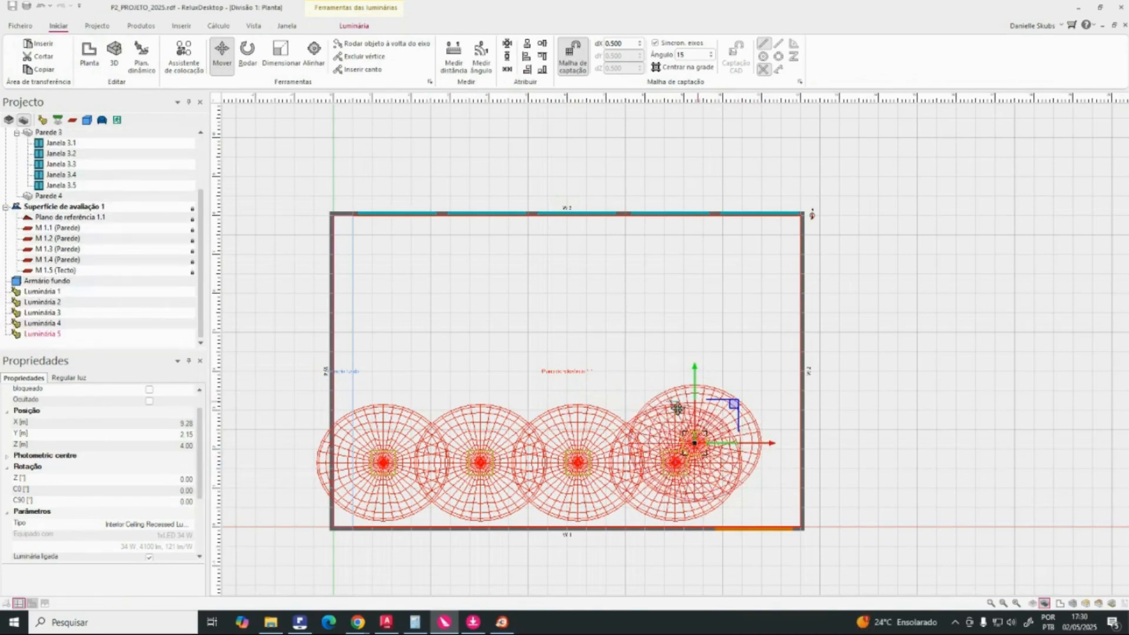
{"action": "left_click_drag", "start_coordinate": [776, 449], "coordinate": [812, 453]}
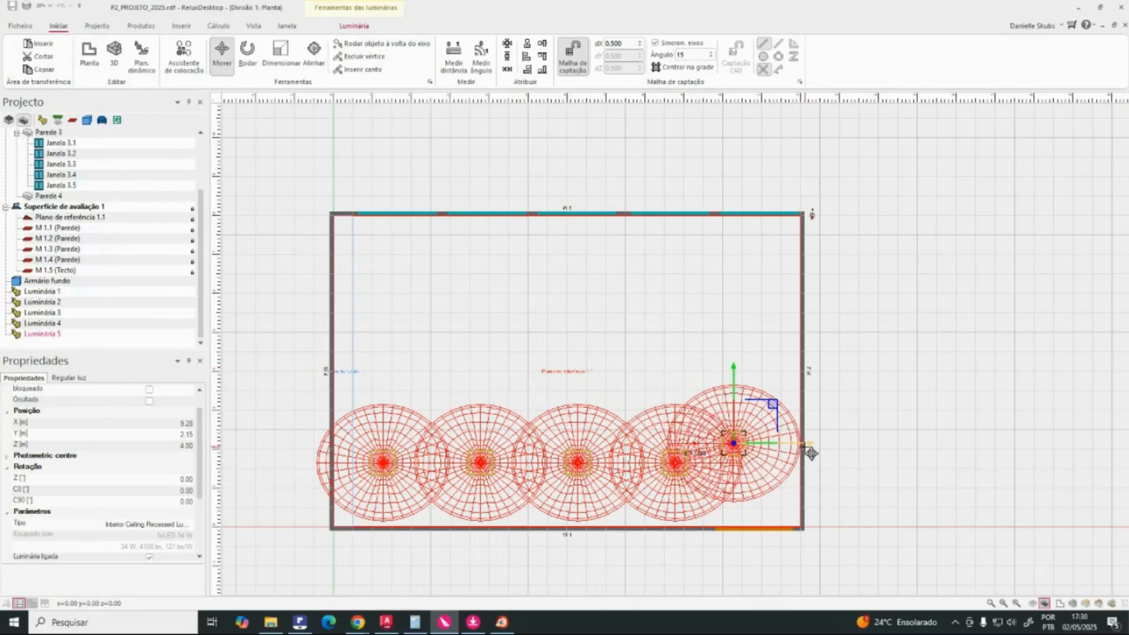
{"action": "left_click_drag", "start_coordinate": [737, 372], "coordinate": [745, 401]}
{"action": "mouse_move", "coordinate": [813, 467]}
{"action": "left_mouse_down"}
{"action": "mouse_move", "coordinate": [839, 468]}
{"action": "mouse_move", "coordinate": [821, 466]}
{"action": "left_mouse_up"}
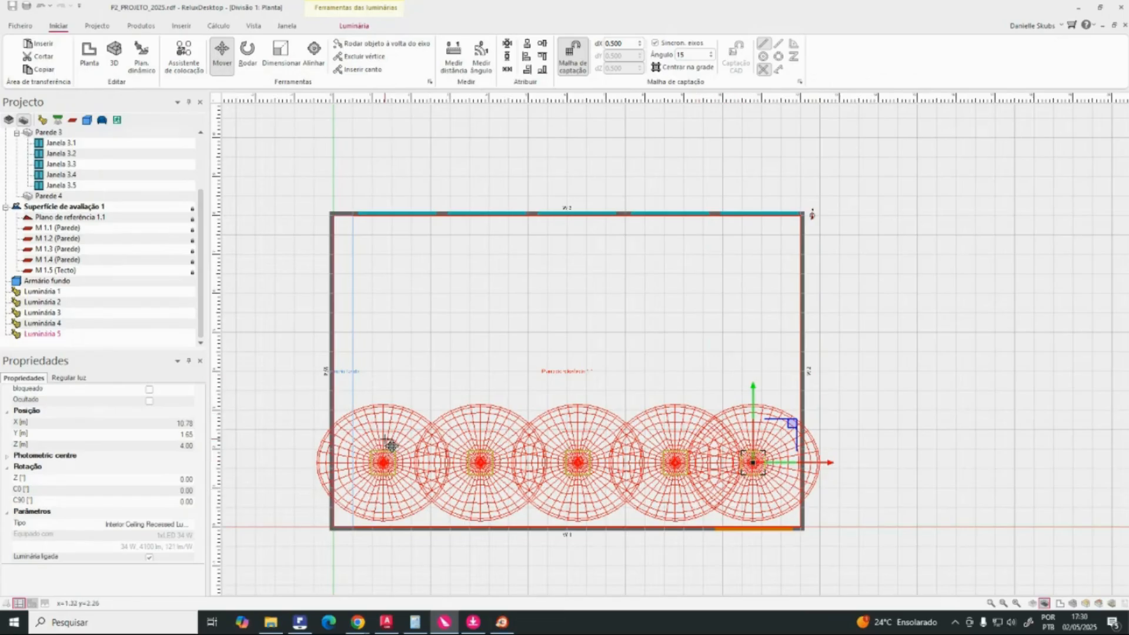
{"action": "left_click", "coordinate": [393, 463]}
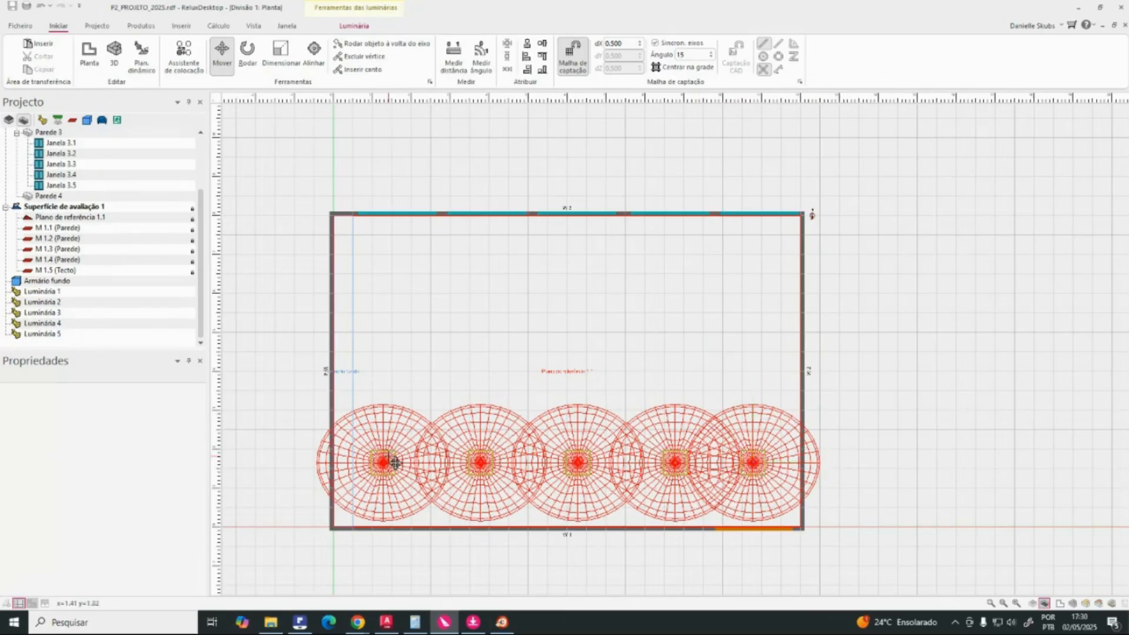
{"action": "left_click", "coordinate": [481, 463], "text": "ctrl"}
{"action": "left_click", "coordinate": [582, 462], "text": "ctrl"}
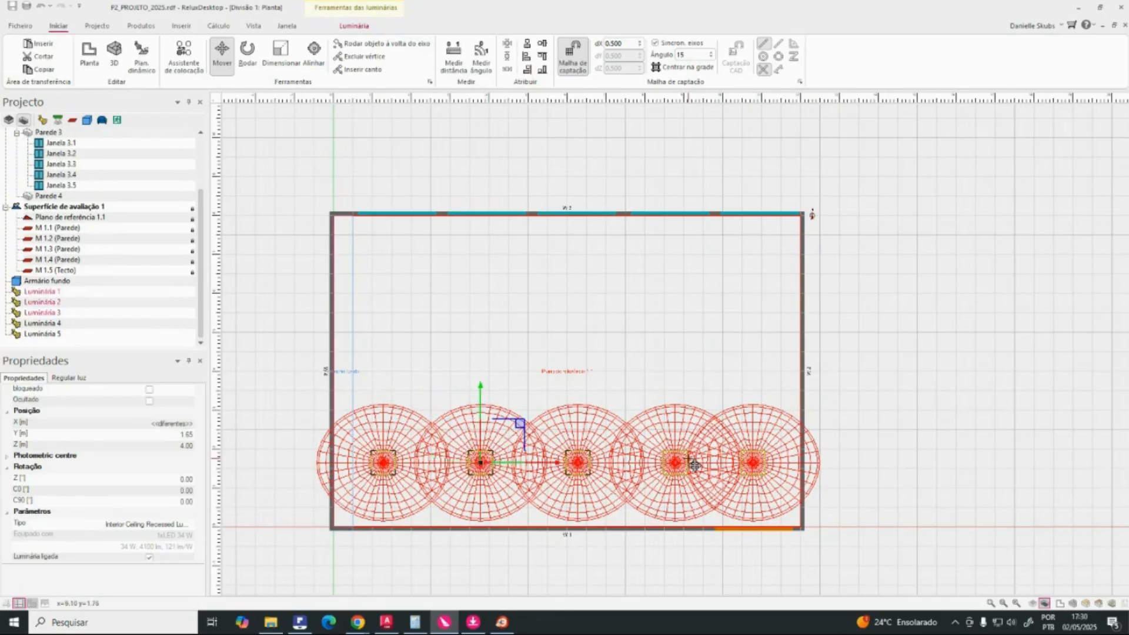
{"action": "left_click", "coordinate": [753, 463]}
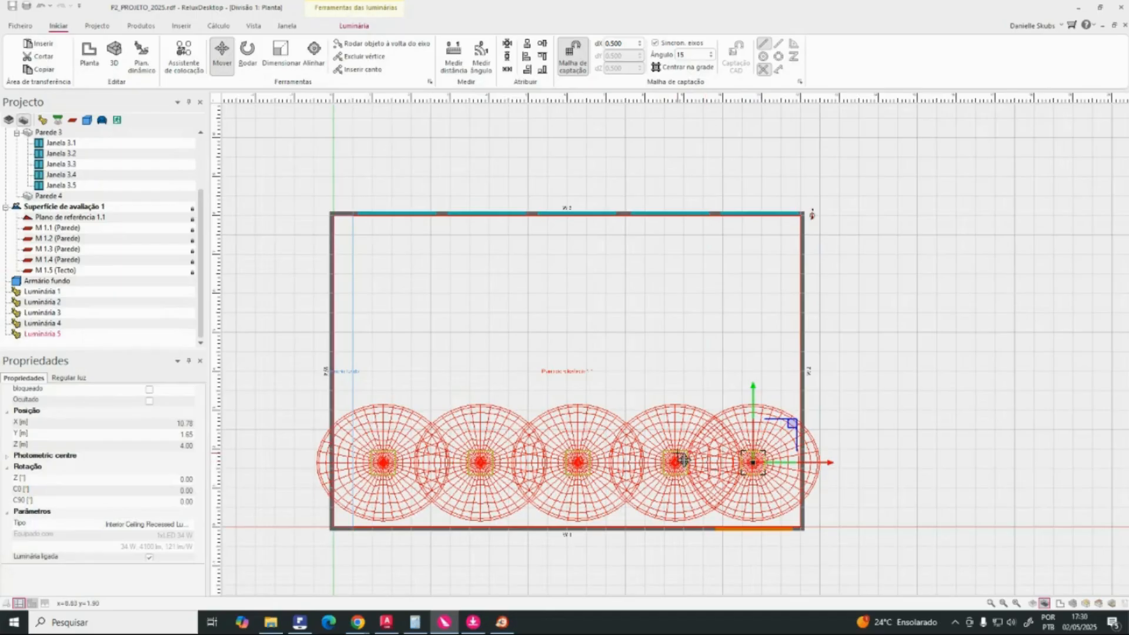
{"action": "left_click", "coordinate": [682, 461], "text": "ctrl"}
{"action": "left_click", "coordinate": [586, 462], "text": "ctrl"}
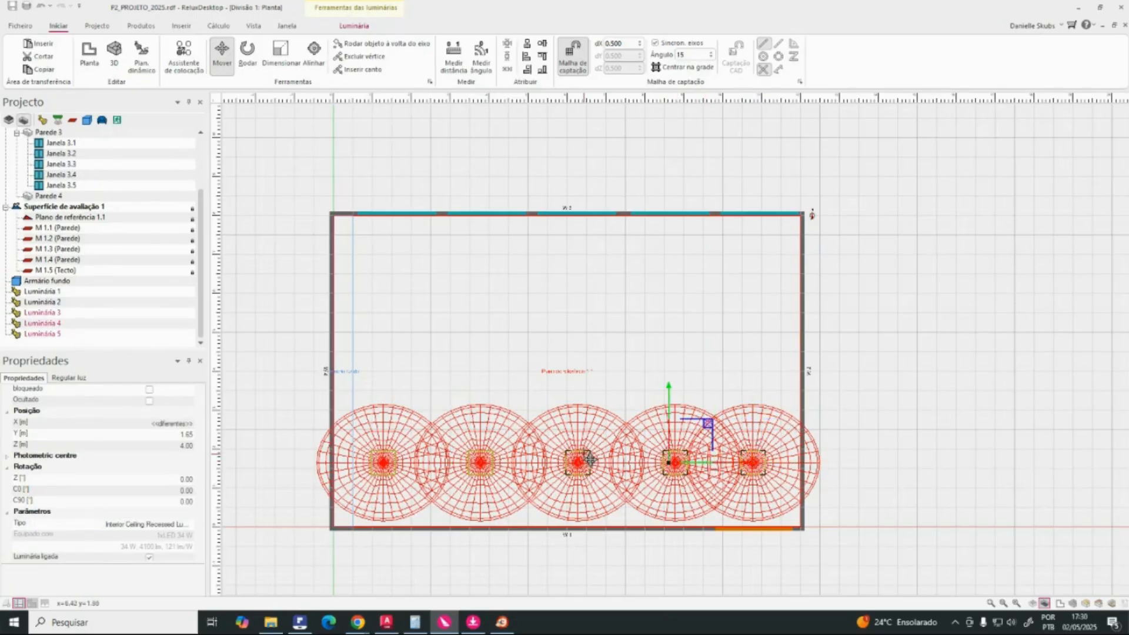
{"action": "left_click", "coordinate": [493, 455], "text": "ctrl"}
{"action": "left_click", "coordinate": [389, 455]}
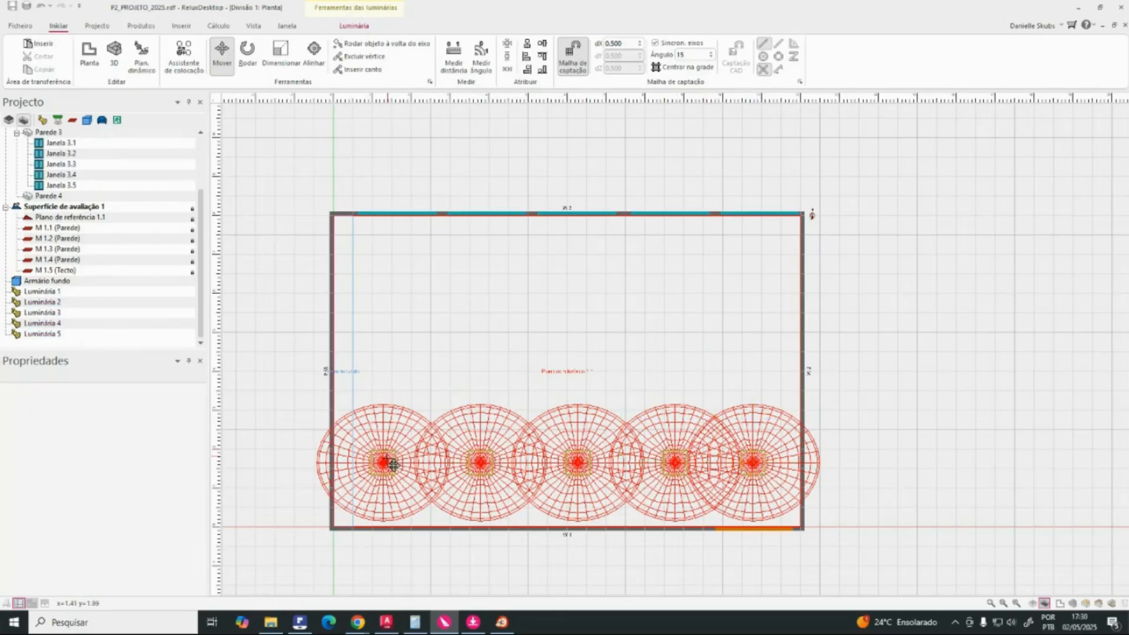
Step: Select all five luminaires, duplicate the row and move the copy to Y 3.65 m, aligned above the first row
{"action": "left_click", "coordinate": [392, 464]}
{"action": "left_click", "coordinate": [486, 463], "text": "ctrl"}
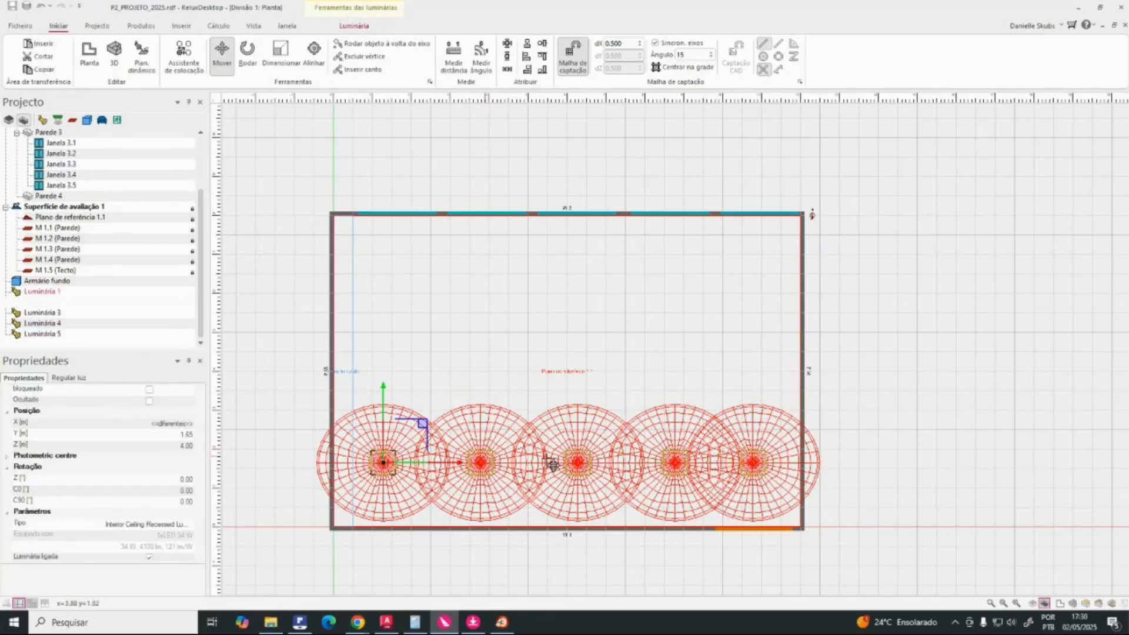
{"action": "left_click", "coordinate": [588, 470], "text": "ctrl"}
{"action": "left_click", "coordinate": [676, 469], "text": "ctrl"}
{"action": "left_click", "coordinate": [757, 472], "text": "ctrl"}
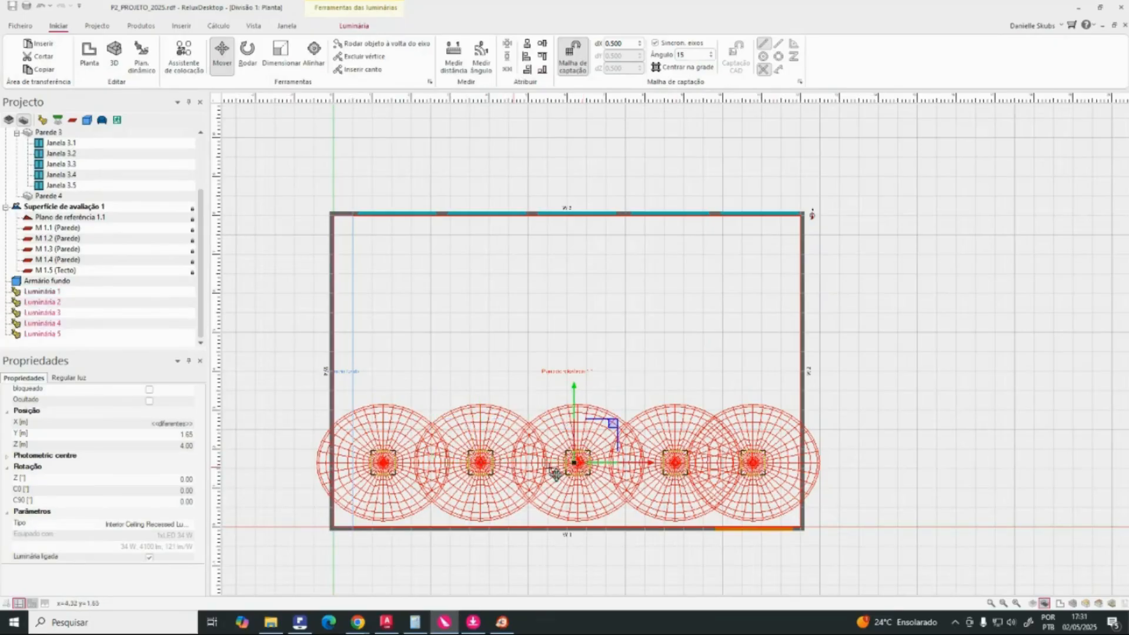
{"action": "key", "text": "ctrl+v"}
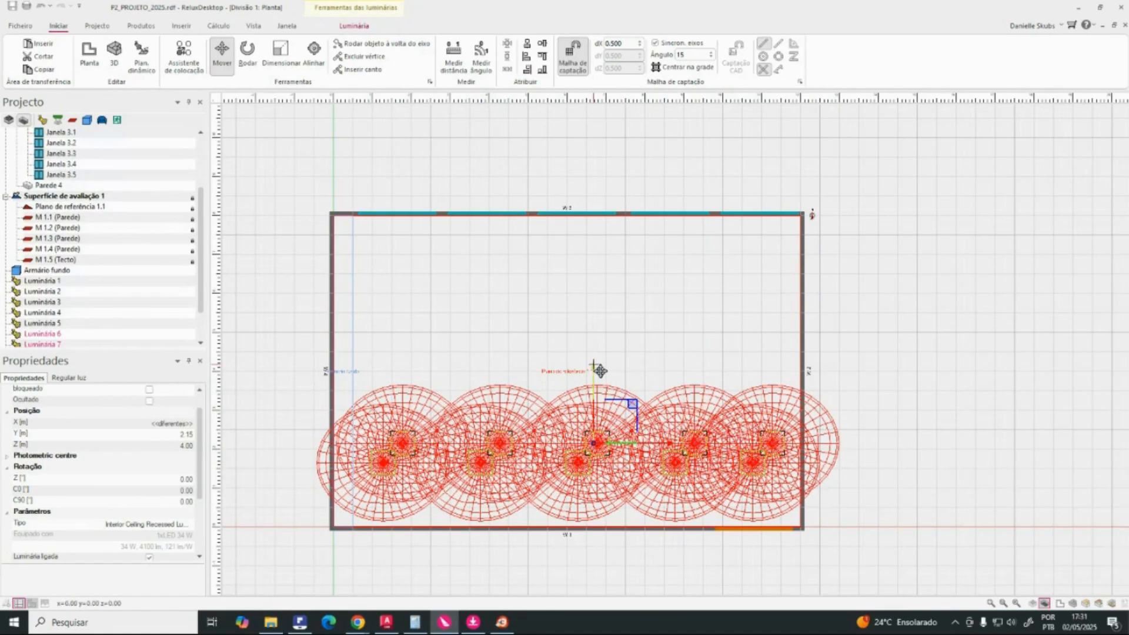
{"action": "left_click_drag", "start_coordinate": [599, 371], "coordinate": [594, 314]}
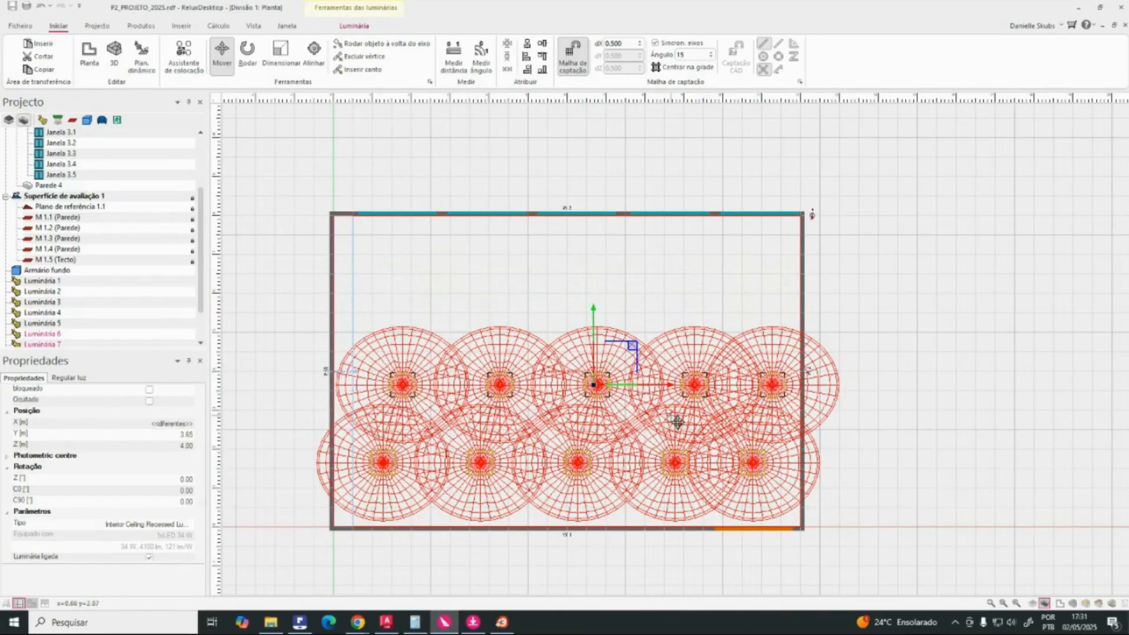
{"action": "left_click_drag", "start_coordinate": [673, 390], "coordinate": [656, 408]}
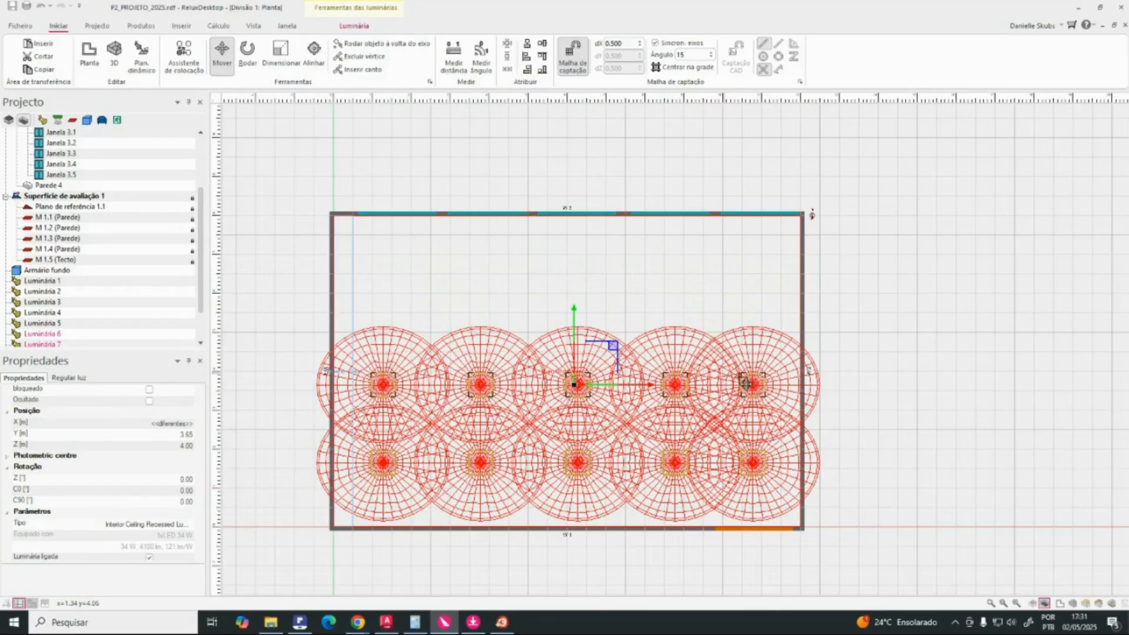
Step: Paste the row of five luminaires again and move it to Y 5.65 m, aligned with the two rows below
{"action": "left_click", "coordinate": [836, 370]}
{"action": "left_click", "coordinate": [755, 384]}
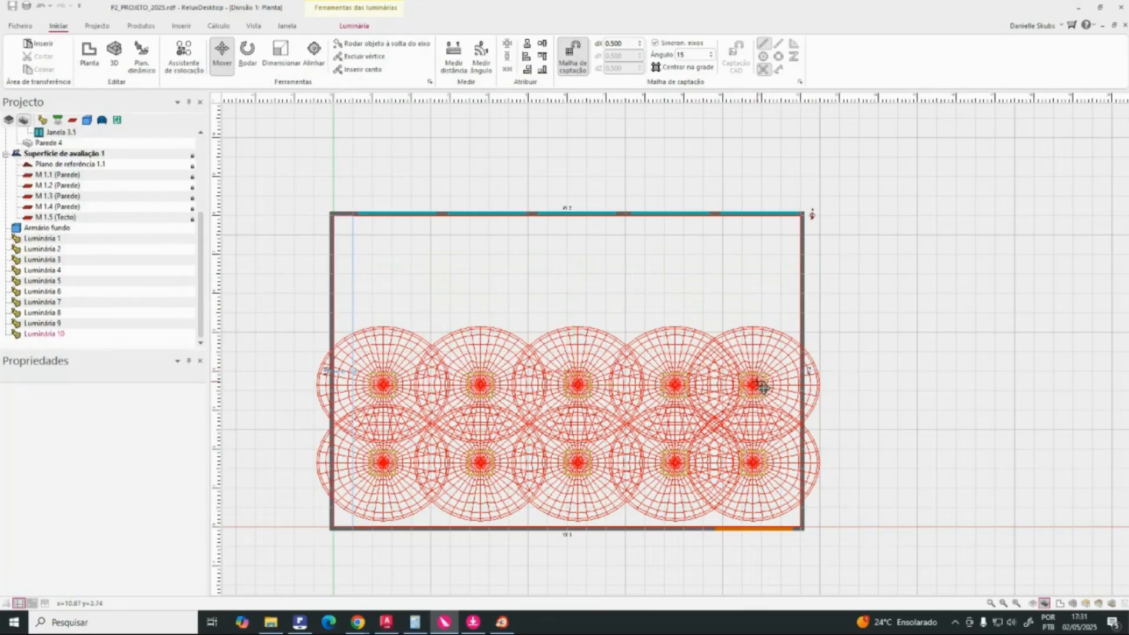
{"action": "left_click", "coordinate": [676, 385]}
{"action": "left_click", "coordinate": [897, 321]}
{"action": "key", "text": "ctrl+v"}
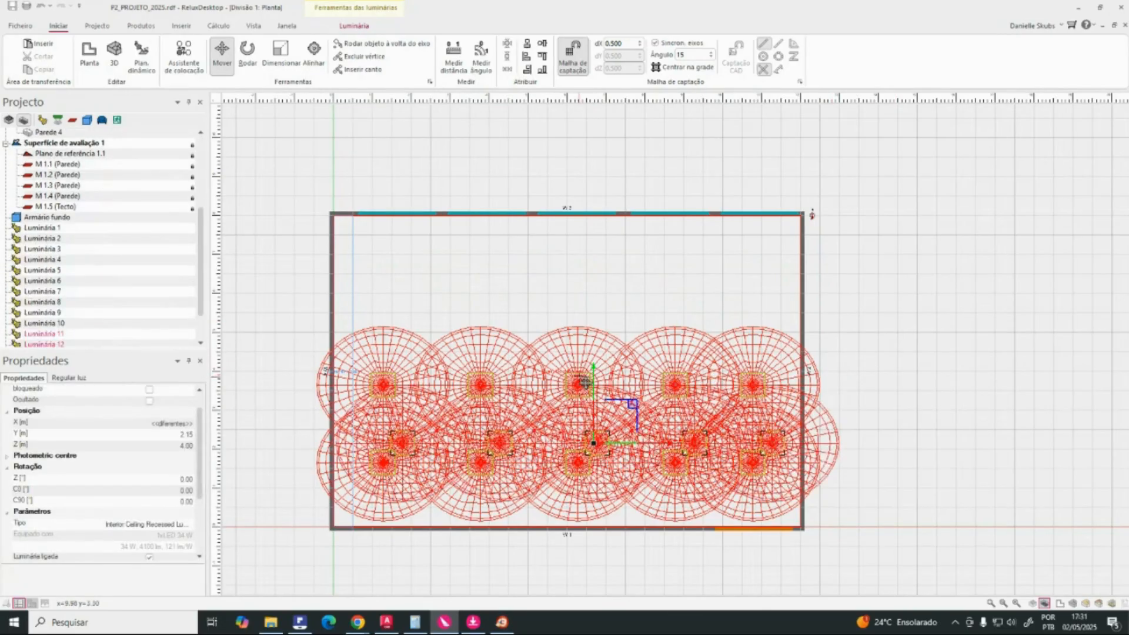
{"action": "left_click_drag", "start_coordinate": [599, 383], "coordinate": [601, 240]}
{"action": "left_click_drag", "start_coordinate": [675, 312], "coordinate": [654, 316]}
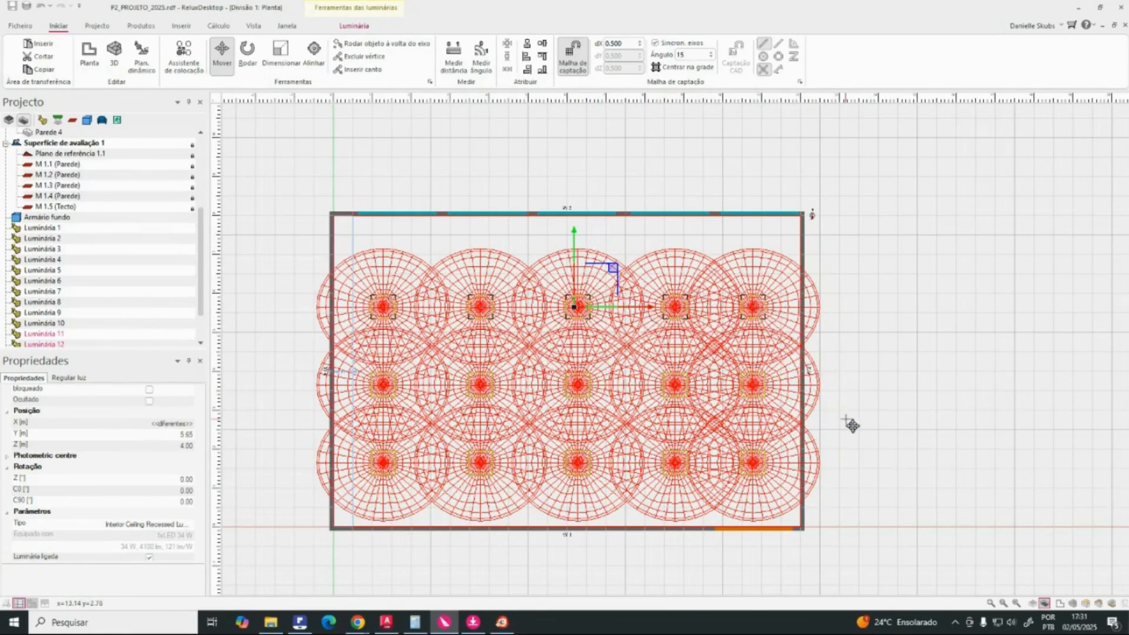
Step: Window-select the luminaire grid, clear the selection and return to the 3D view of the room
{"action": "left_click", "coordinate": [842, 477]}
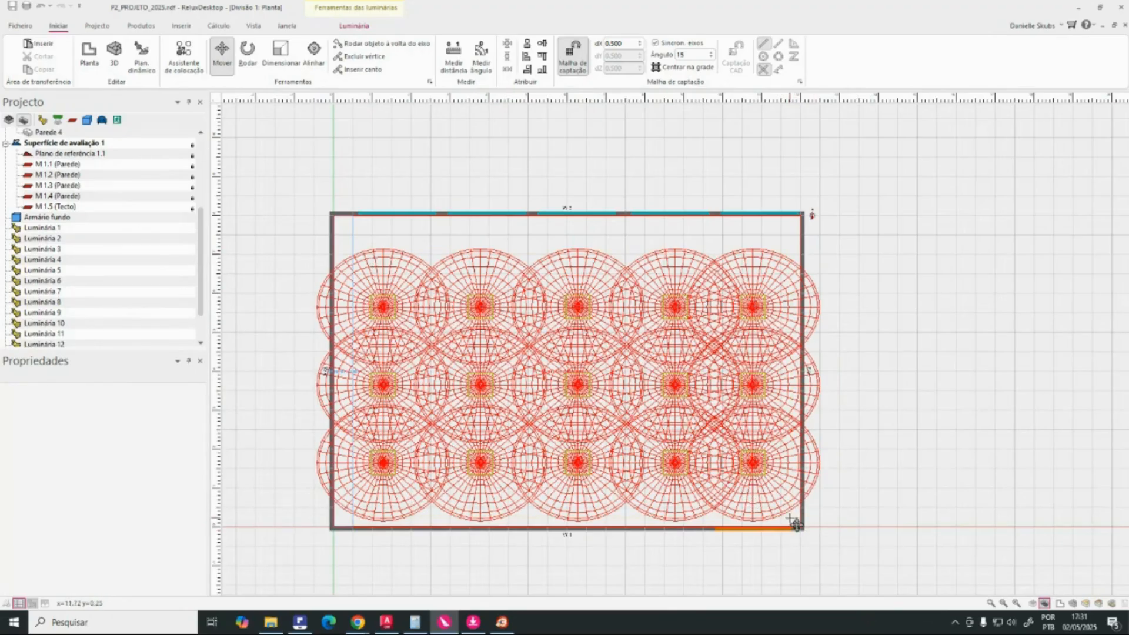
{"action": "left_click_drag", "start_coordinate": [799, 526], "coordinate": [423, 261]}
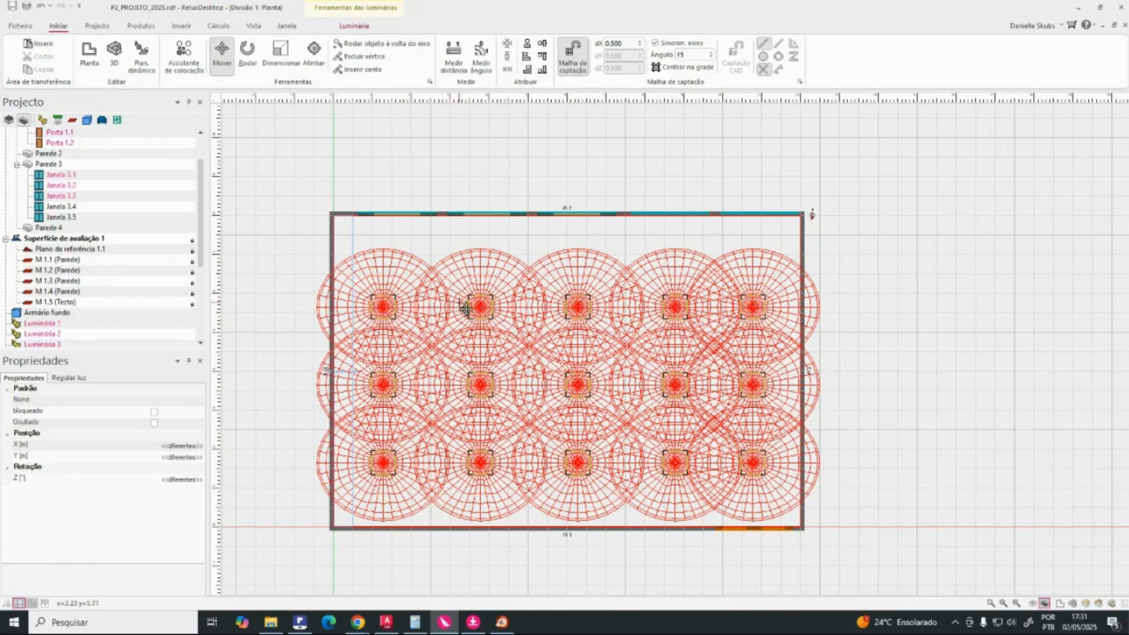
{"action": "key", "text": "Escape"}
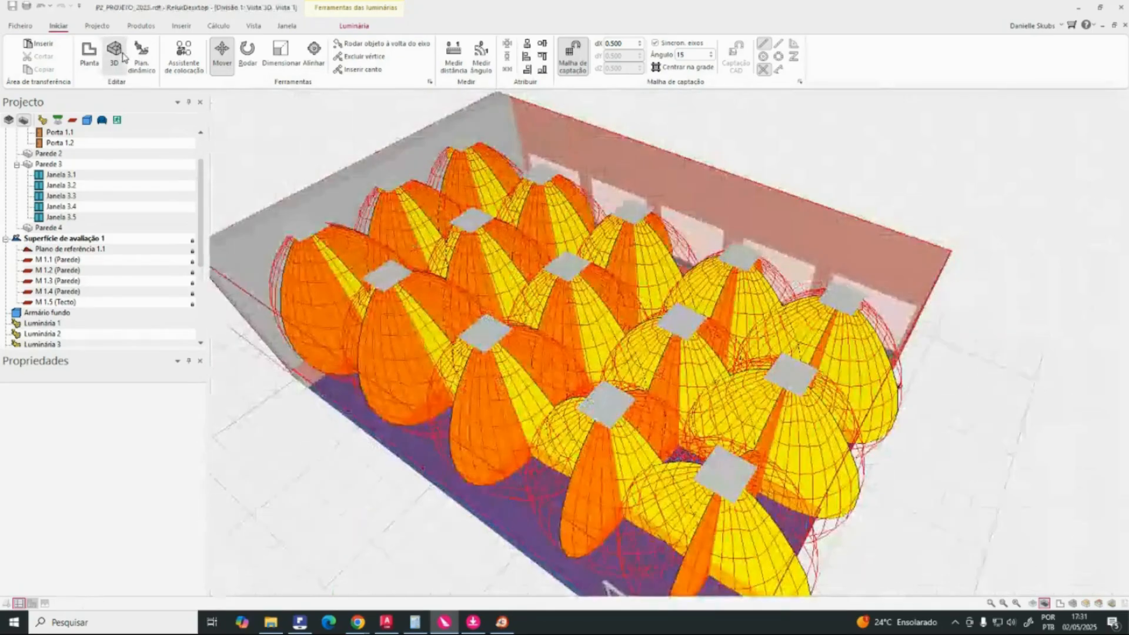
Step: Switch the end luminaire of the front row (Luminária 5) off and on again with its Luminária ligada property, and deselect it
{"action": "left_click", "coordinate": [114, 52]}
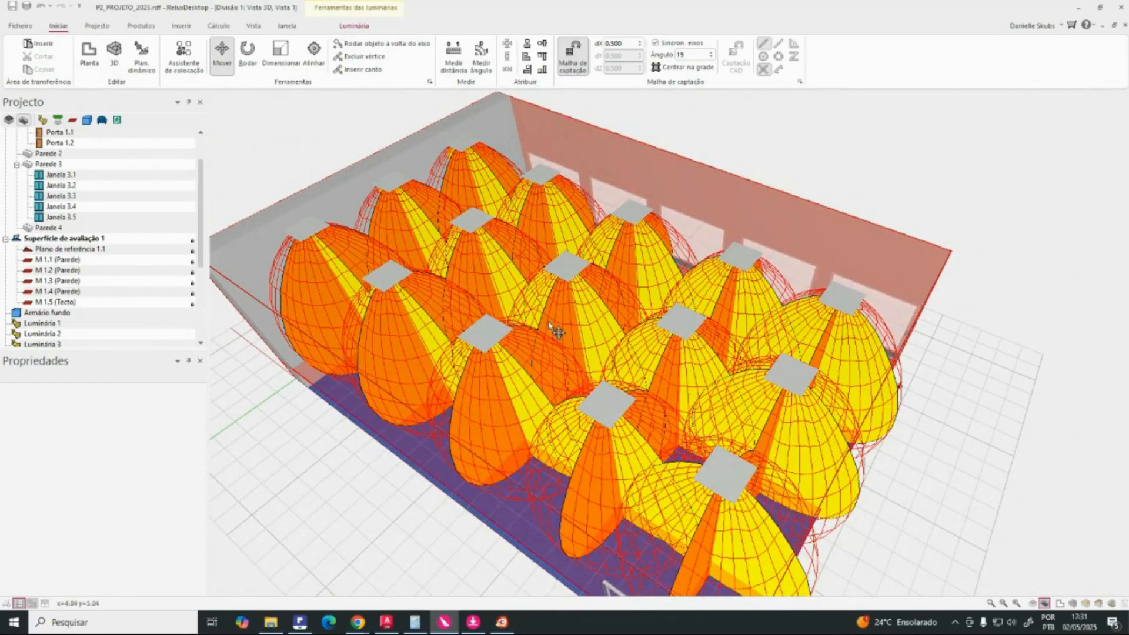
{"action": "left_click", "coordinate": [722, 471]}
{"action": "scroll", "coordinate": [89, 405], "scroll_direction": "down", "scroll_amount": 3}
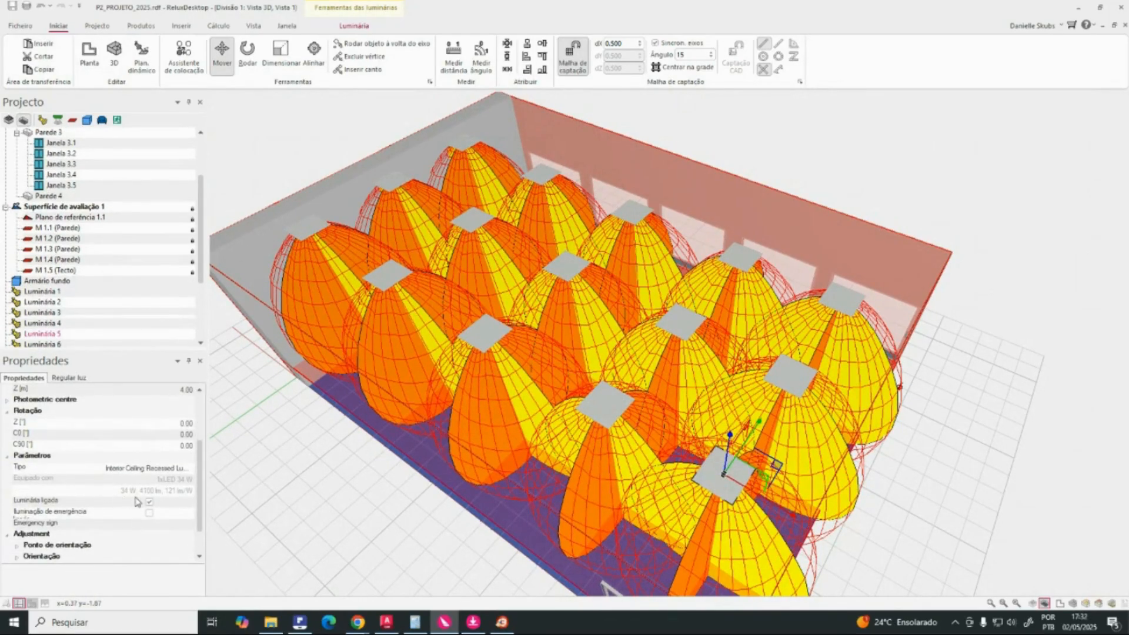
{"action": "scroll", "coordinate": [137, 501], "scroll_direction": "down", "scroll_amount": 1}
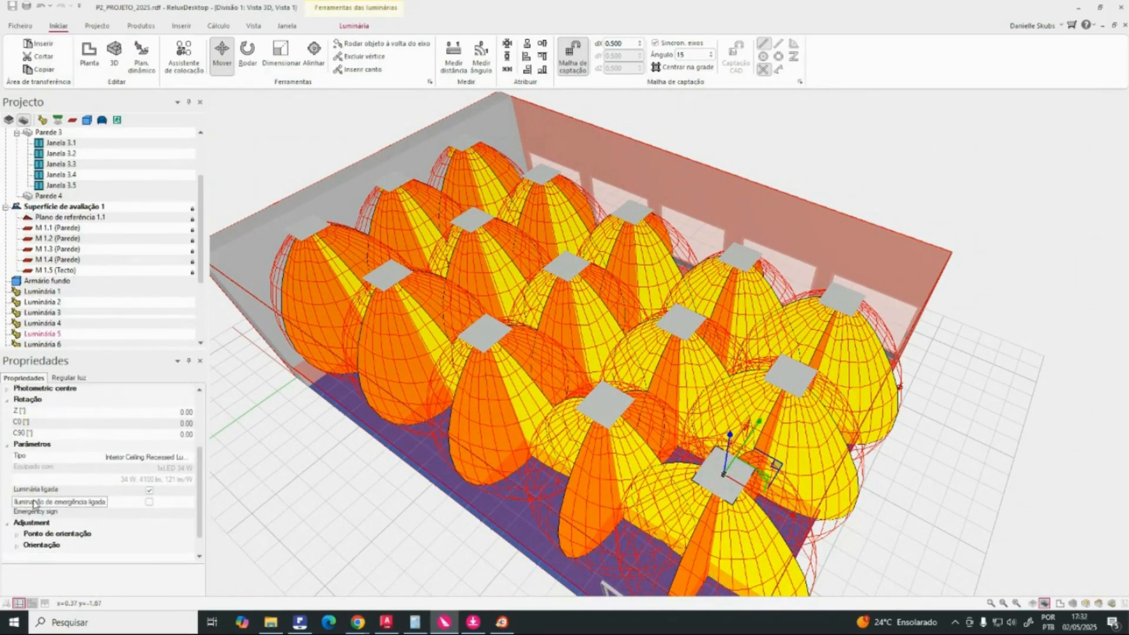
{"action": "left_click", "coordinate": [149, 493]}
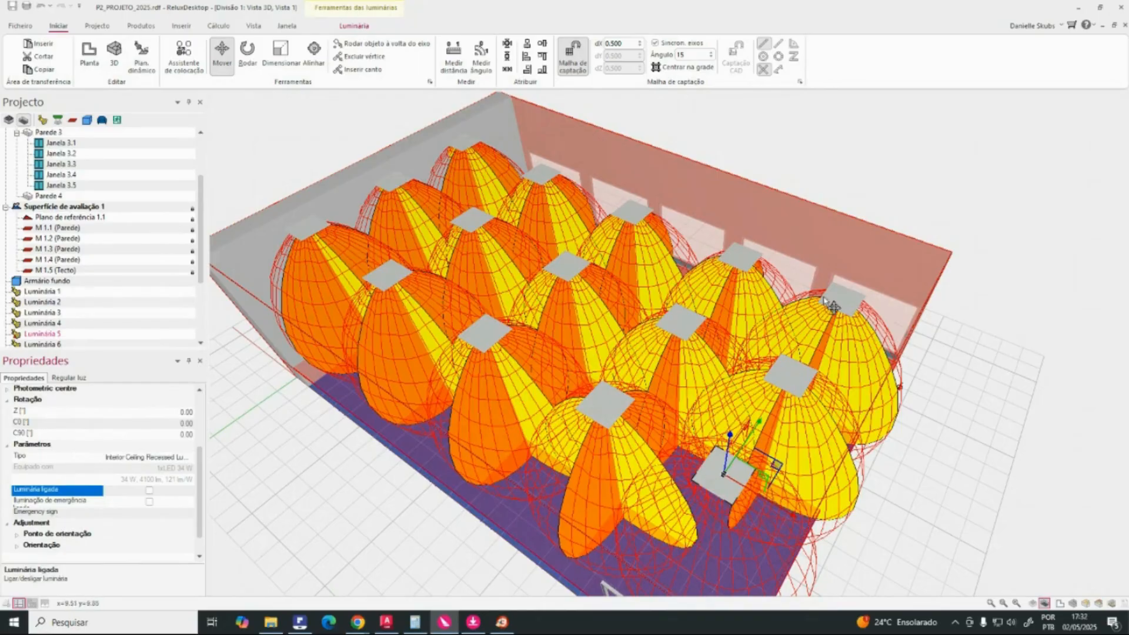
{"action": "left_click", "coordinate": [149, 492]}
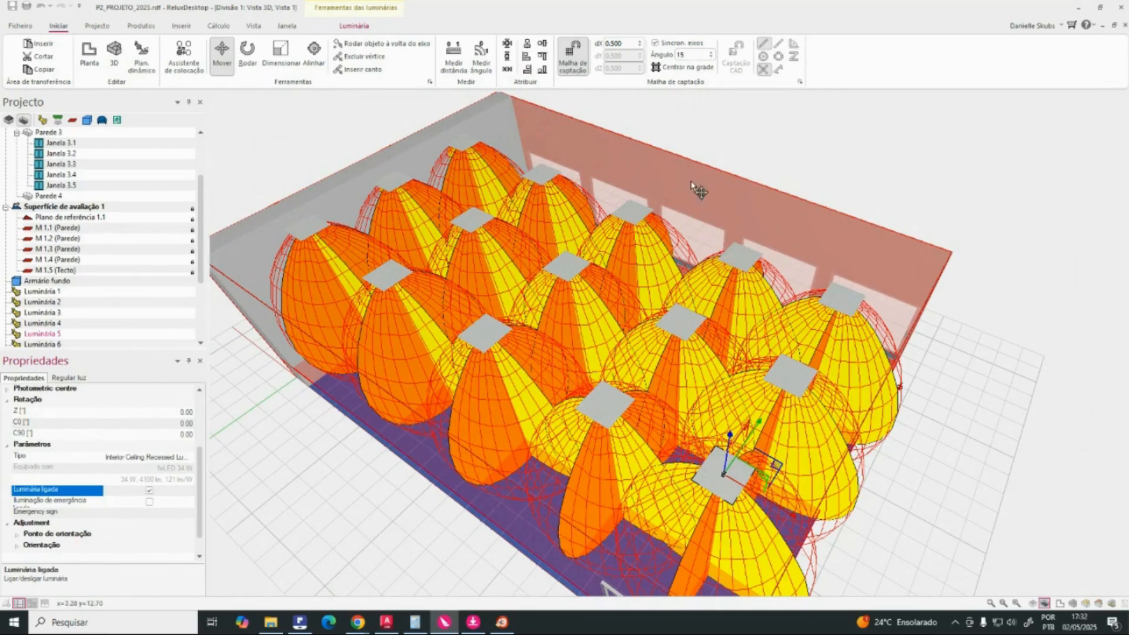
{"action": "left_click", "coordinate": [939, 139]}
Step: Set the calculation mode to natural light only (Luz natural)
{"action": "scroll", "coordinate": [652, 364], "scroll_direction": "down", "scroll_amount": 1}
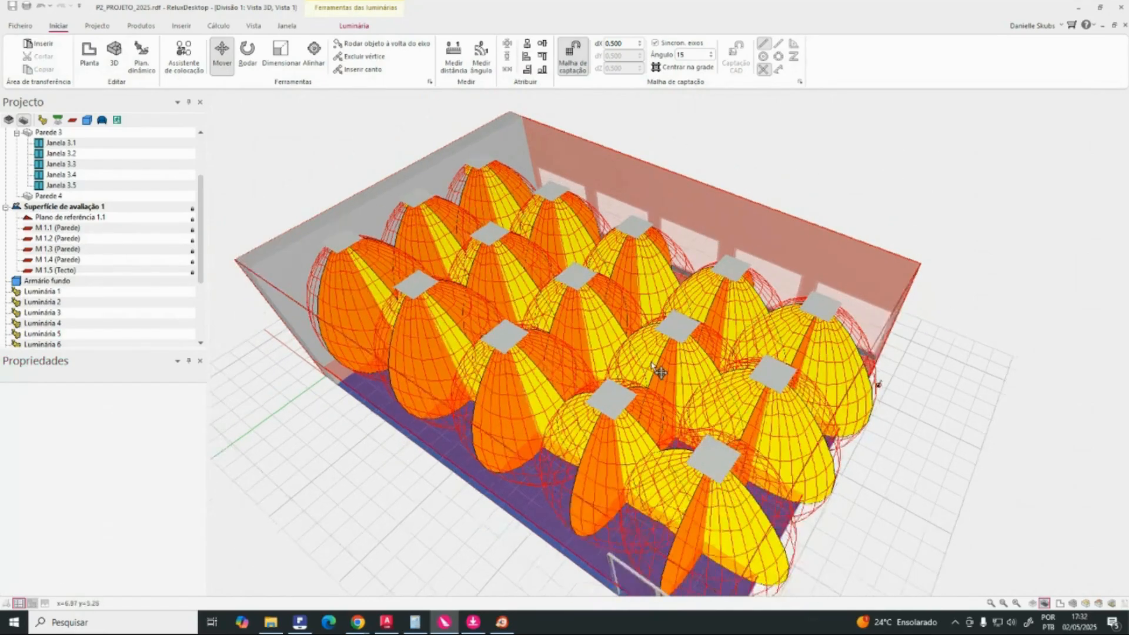
{"action": "scroll", "coordinate": [652, 363], "scroll_direction": "down", "scroll_amount": 1}
{"action": "middle_click_drag", "start_coordinate": [824, 412], "coordinate": [804, 376]}
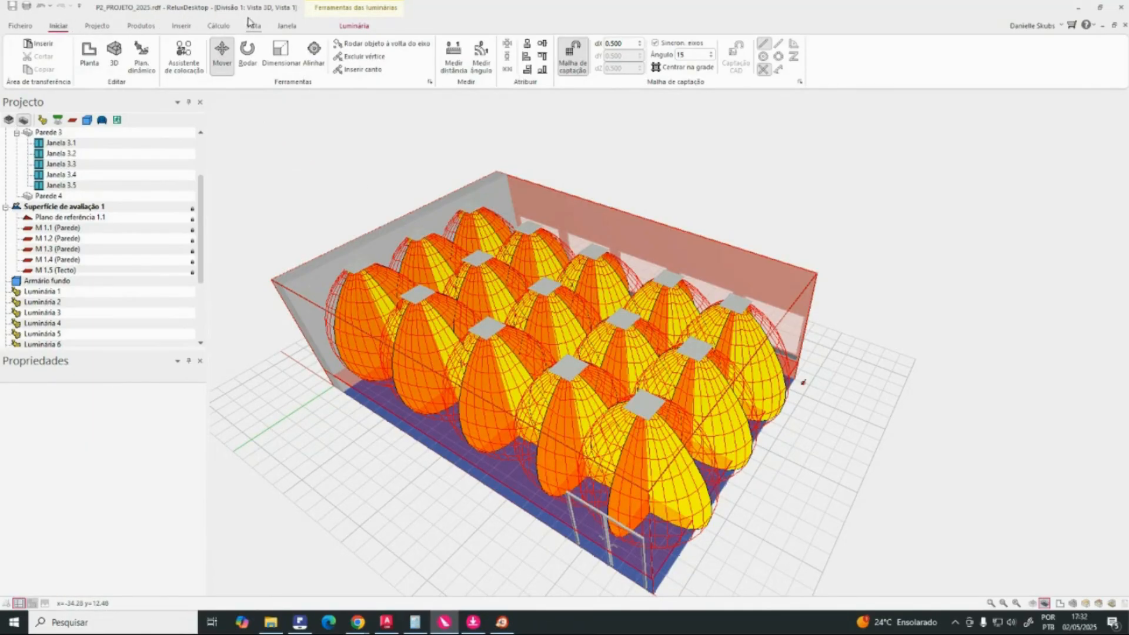
{"action": "left_click", "coordinate": [218, 26]}
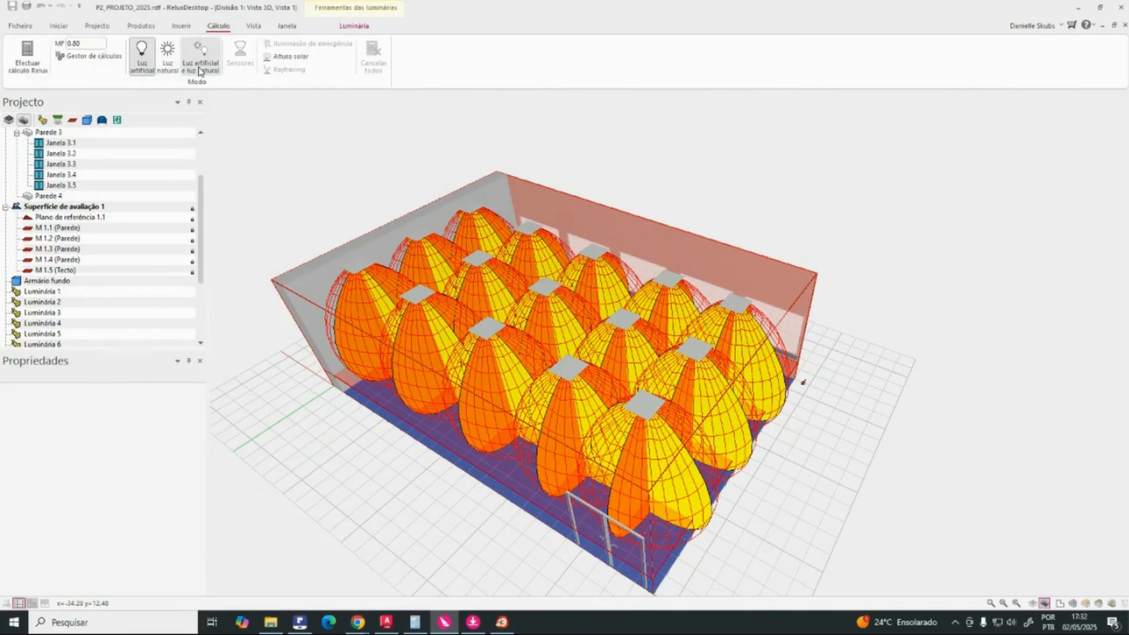
{"action": "left_click", "coordinate": [200, 64]}
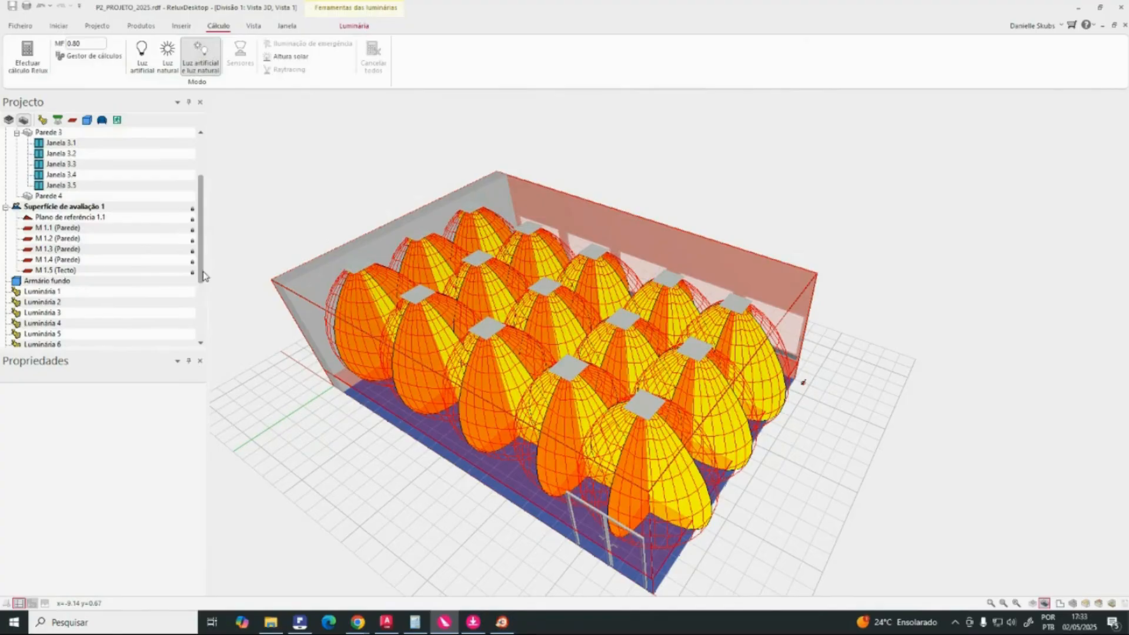
{"action": "left_click_drag", "start_coordinate": [202, 282], "coordinate": [196, 203]}
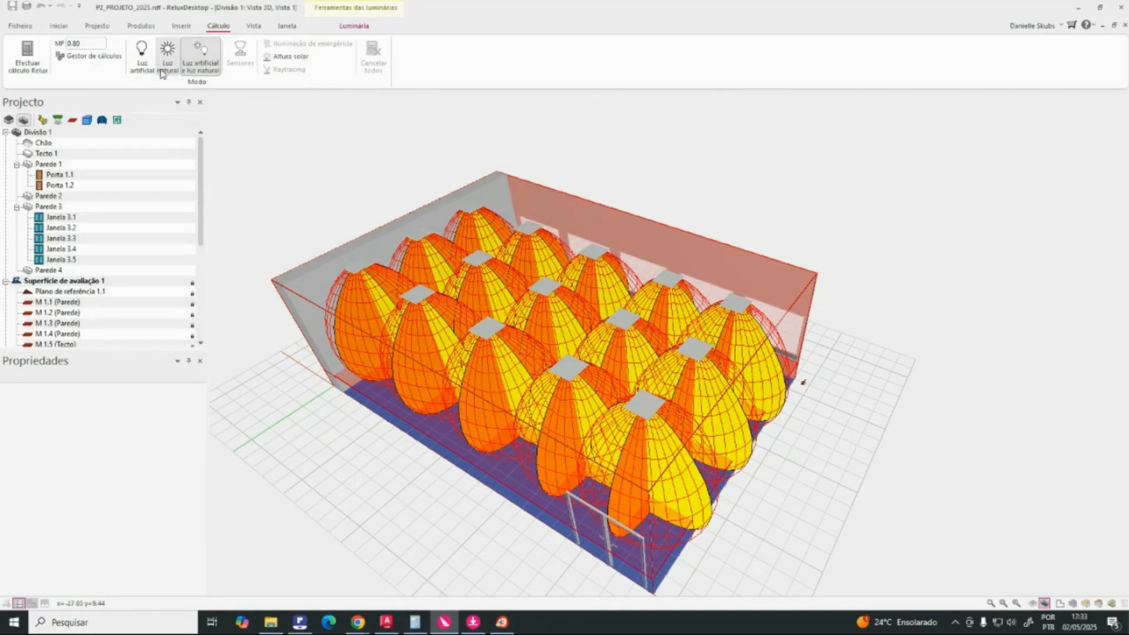
{"action": "left_click", "coordinate": [168, 59]}
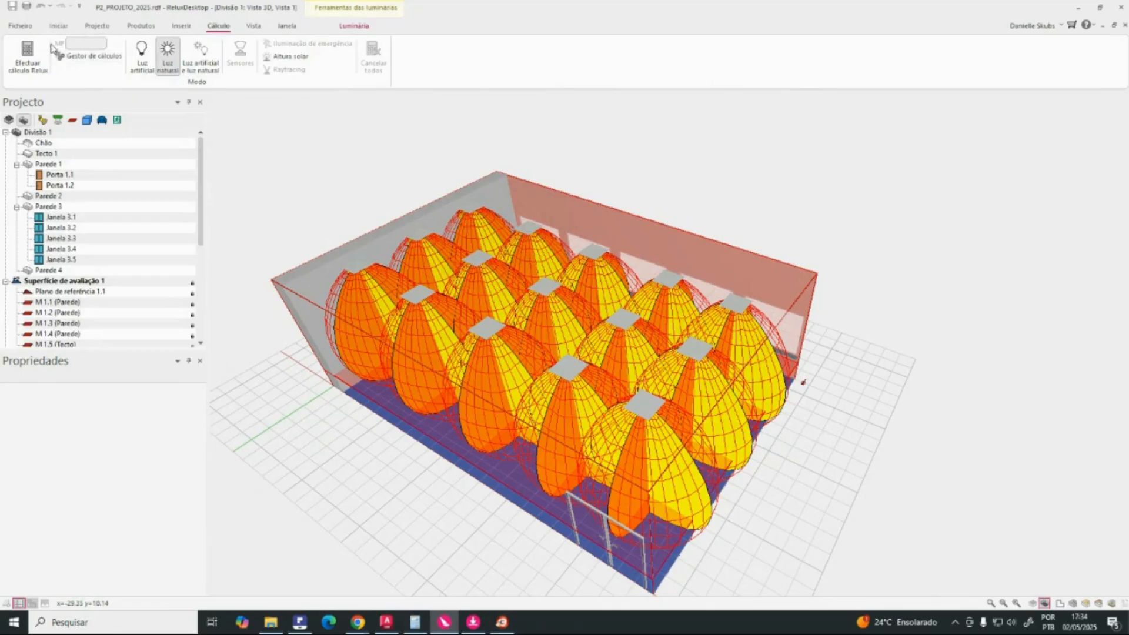
Step: Open the calculation manager and set the sky model to Céu limpo conforme CIE
{"action": "left_click", "coordinate": [93, 59]}
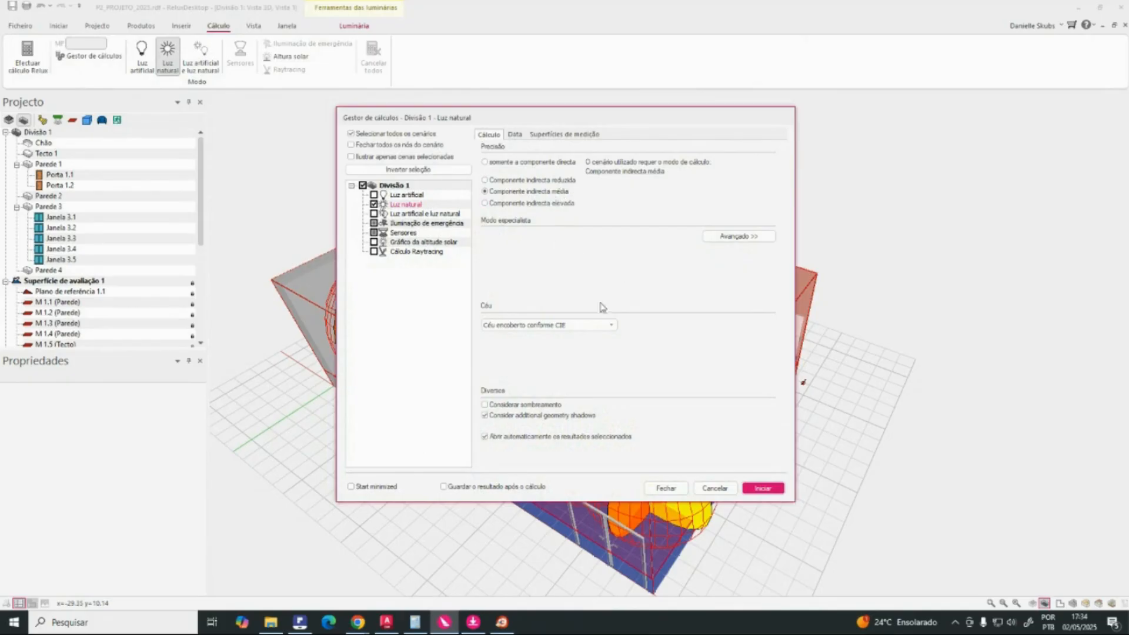
{"action": "left_click", "coordinate": [532, 327]}
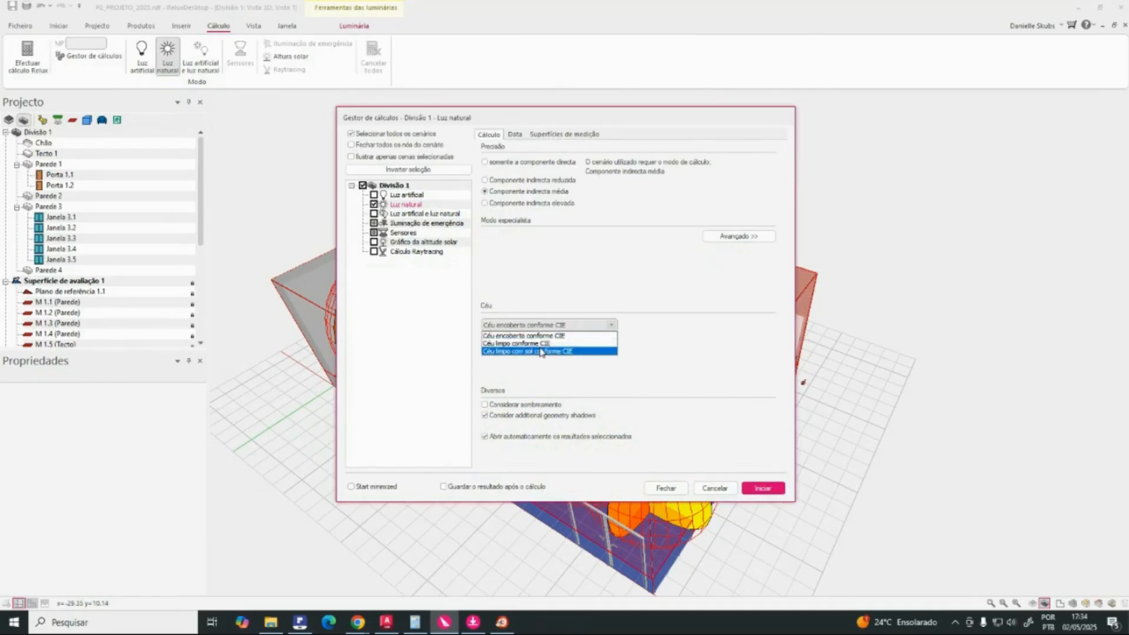
{"action": "left_click", "coordinate": [537, 344]}
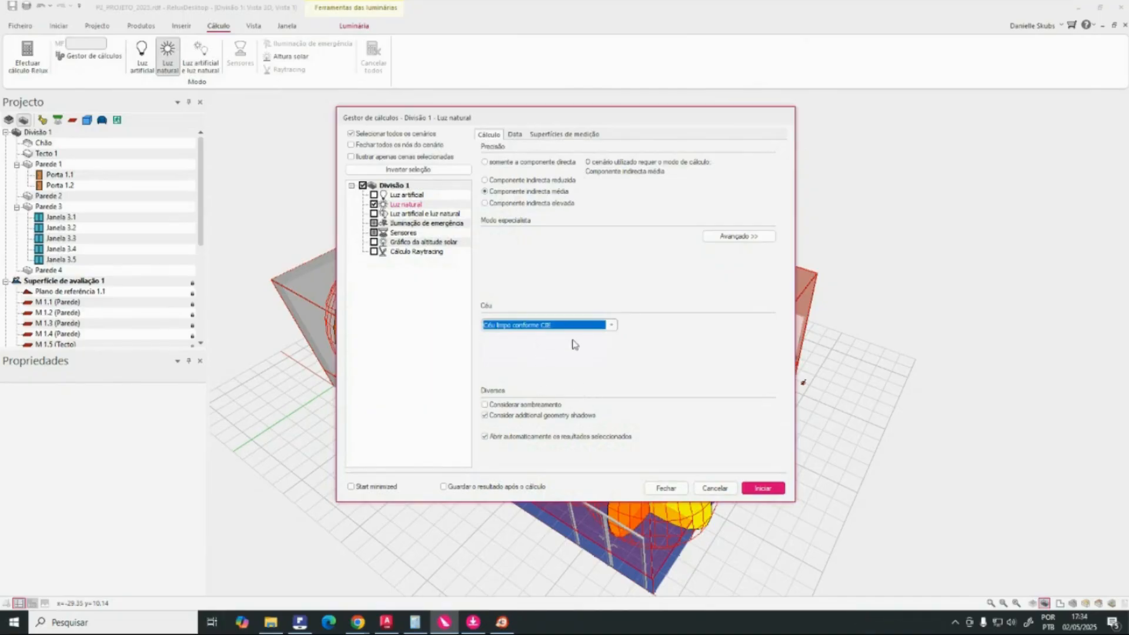
{"action": "left_click", "coordinate": [574, 325]}
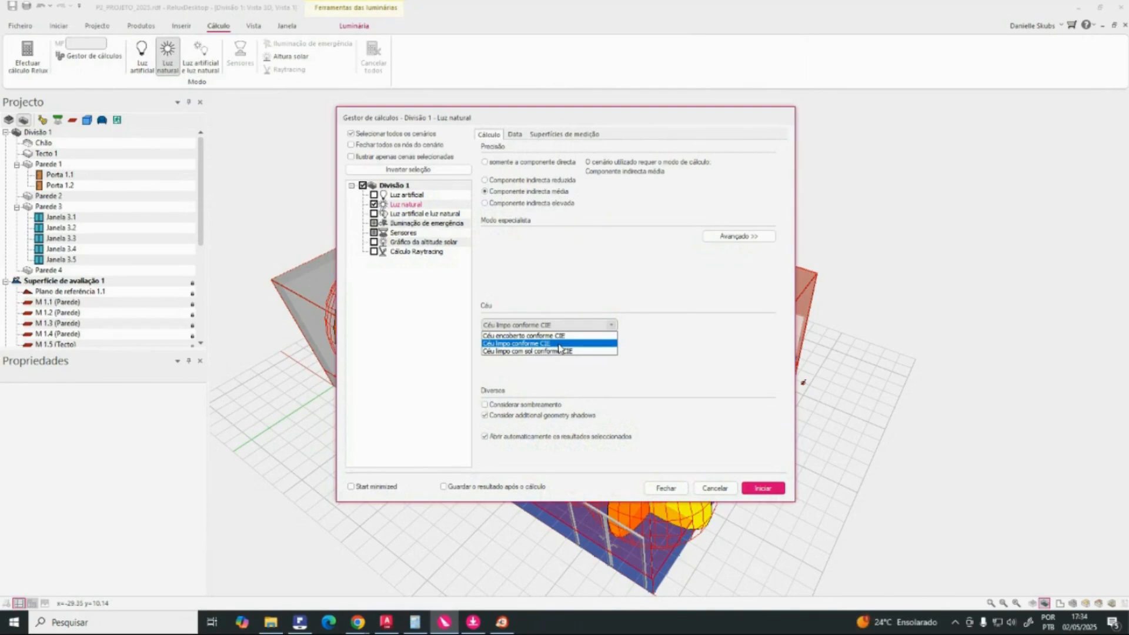
{"action": "left_click", "coordinate": [545, 344]}
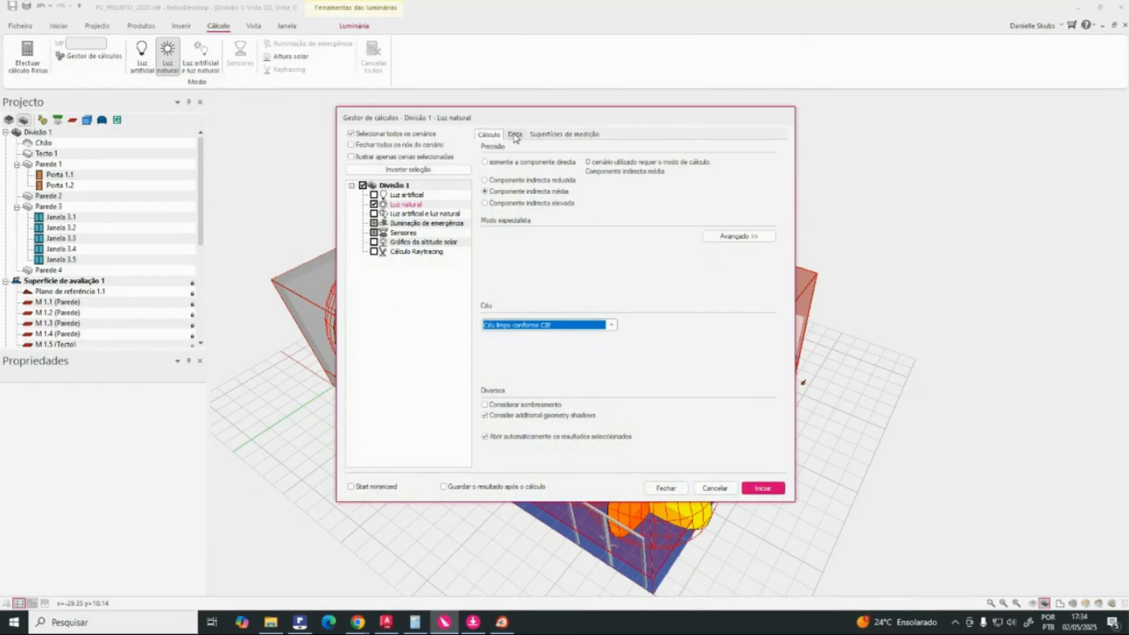
Step: Set the daylight calculation date to 20.06. and the local time to 14:00
{"action": "left_click", "coordinate": [515, 134]}
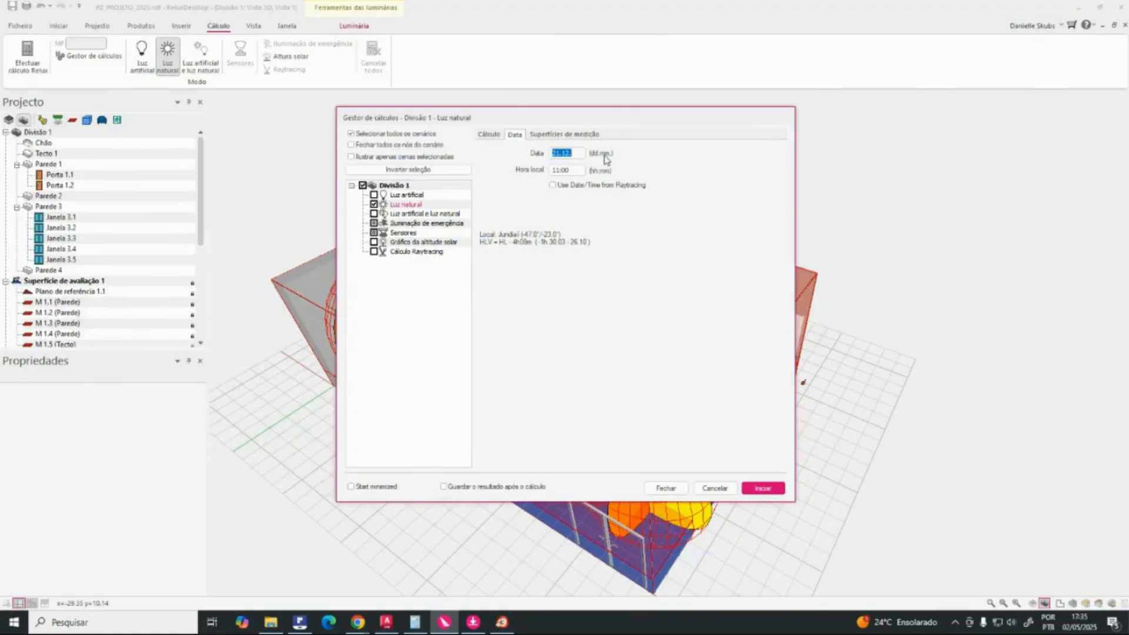
{"action": "type", "text": "2"}
{"action": "left_click_drag", "start_coordinate": [573, 170], "coordinate": [544, 171]}
{"action": "type", "text": "14"}
Step: Check the measurement surfaces list and start the daylight calculation with Componente indirecta média precision
{"action": "left_click", "coordinate": [575, 135]}
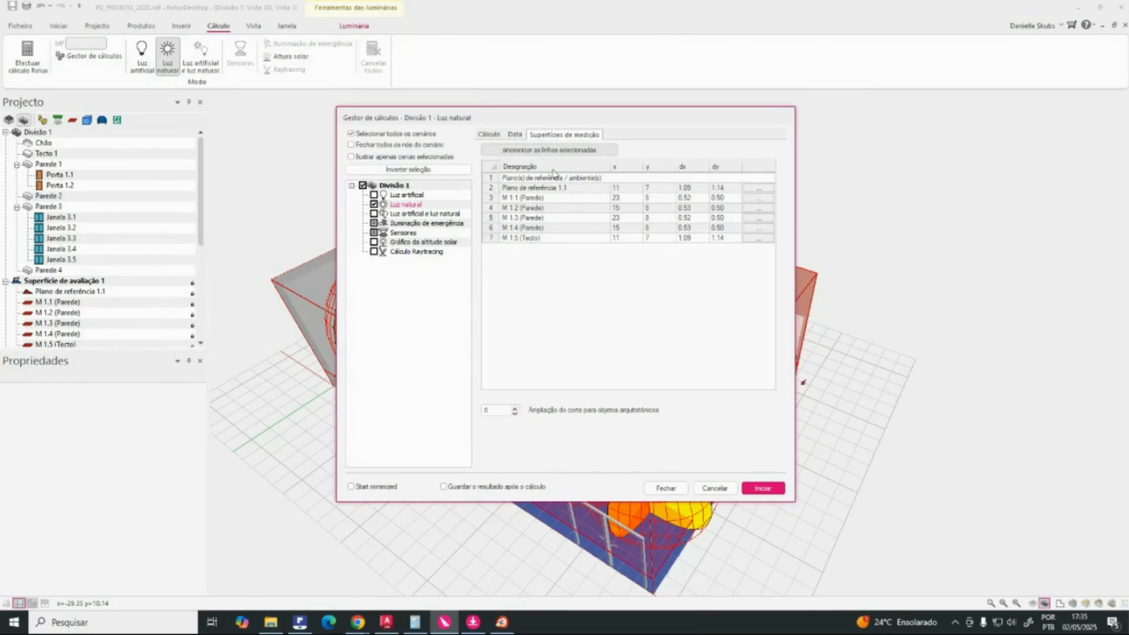
{"action": "left_click", "coordinate": [489, 135]}
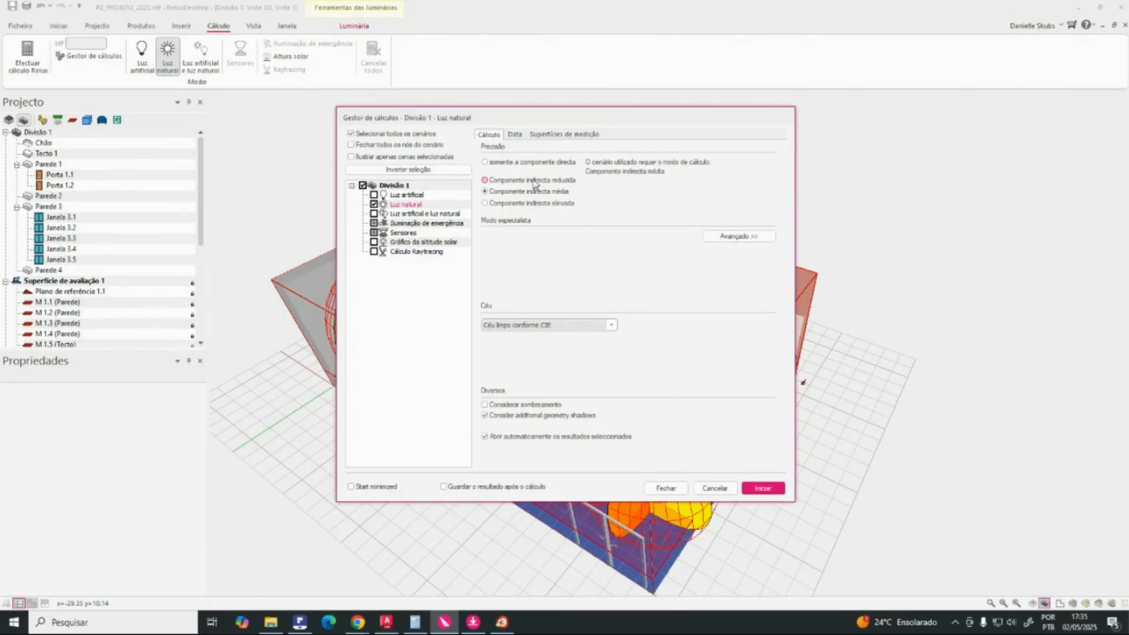
{"action": "left_click", "coordinate": [763, 492]}
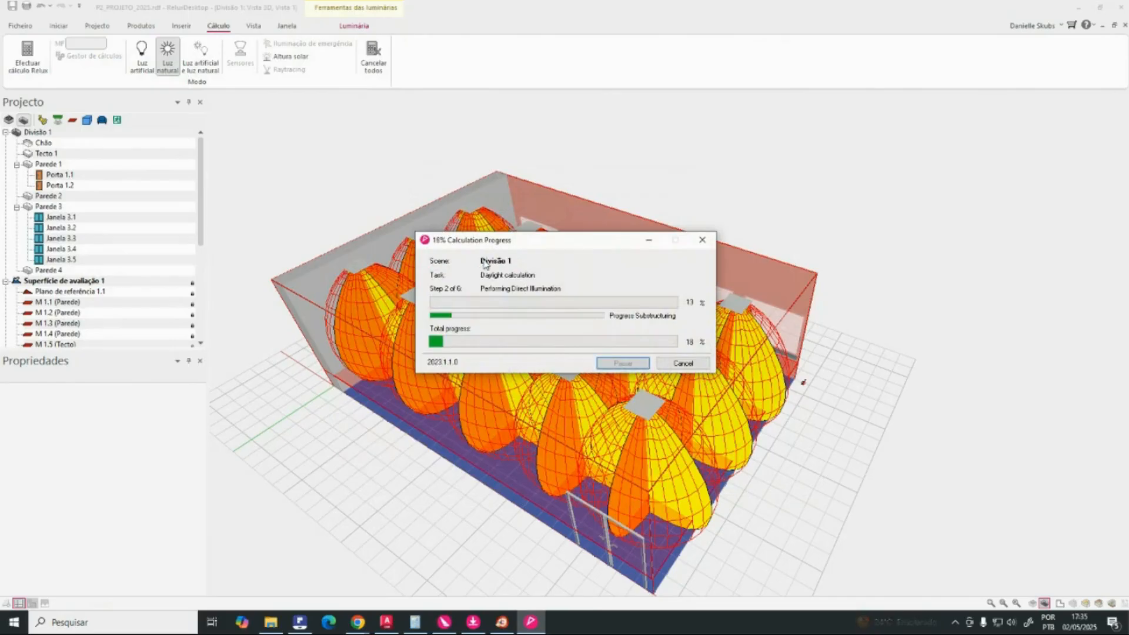
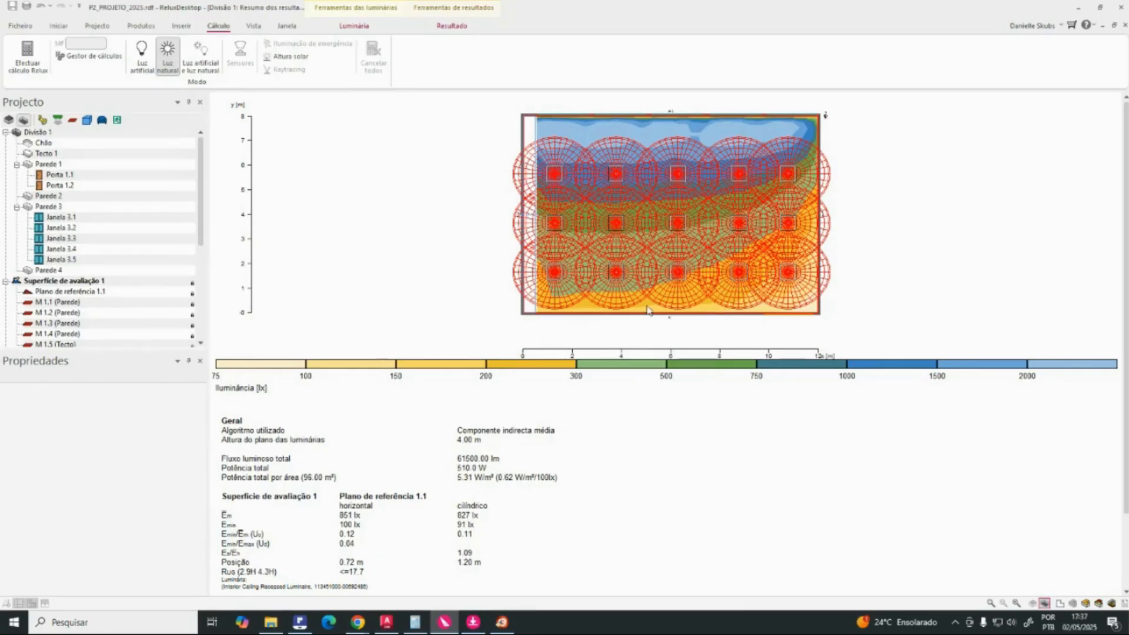
Step: Examine the results summary of the evaluation surface, and open and read the overview for Plano de referência 1.1
{"action": "scroll", "coordinate": [479, 423], "scroll_direction": "down", "scroll_amount": 3}
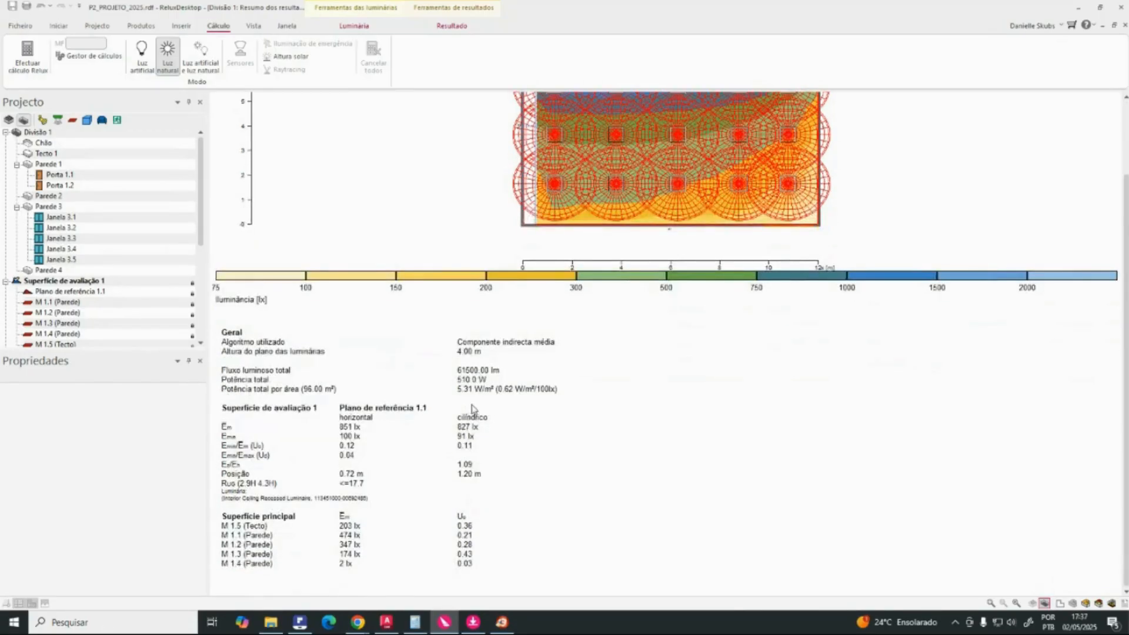
{"action": "scroll", "coordinate": [472, 407], "scroll_direction": "up", "scroll_amount": 3}
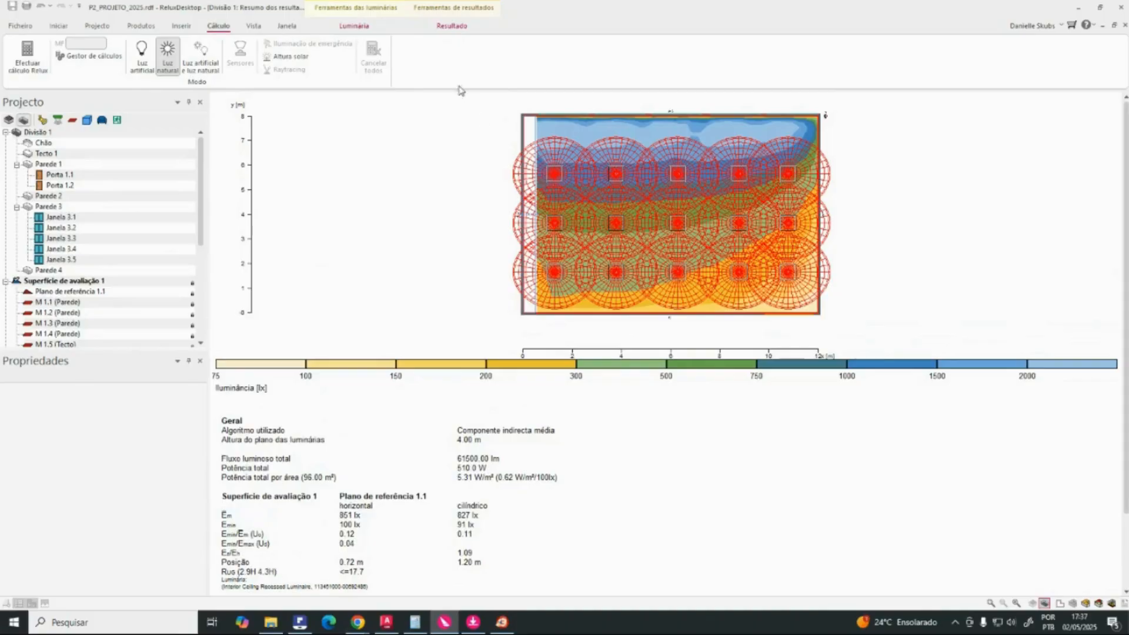
{"action": "left_click", "coordinate": [454, 26]}
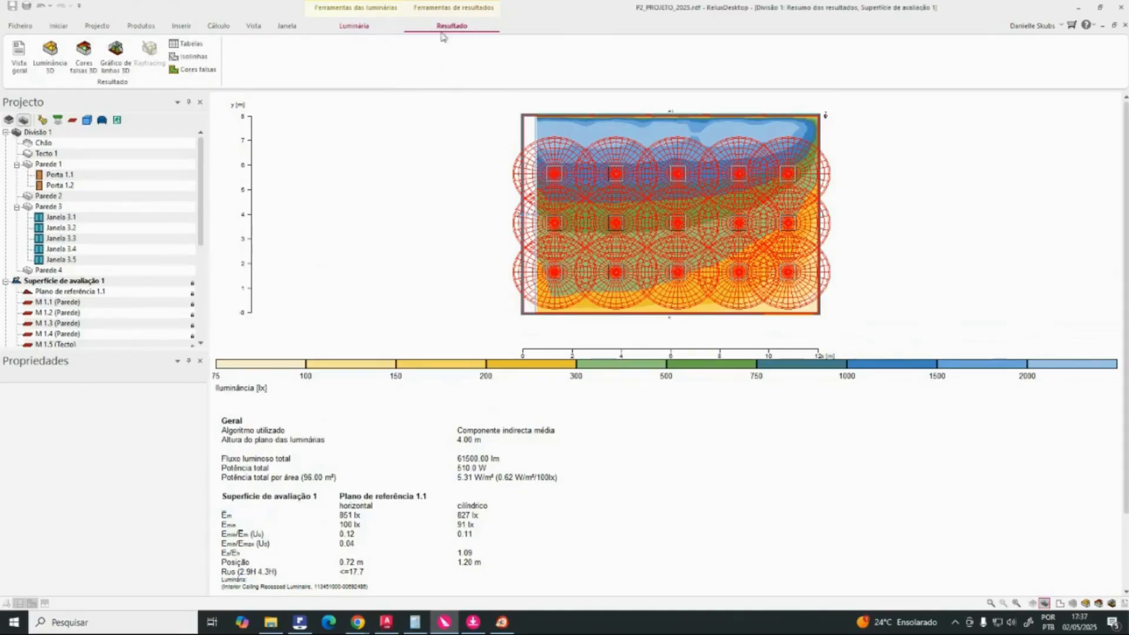
{"action": "left_click", "coordinate": [19, 58]}
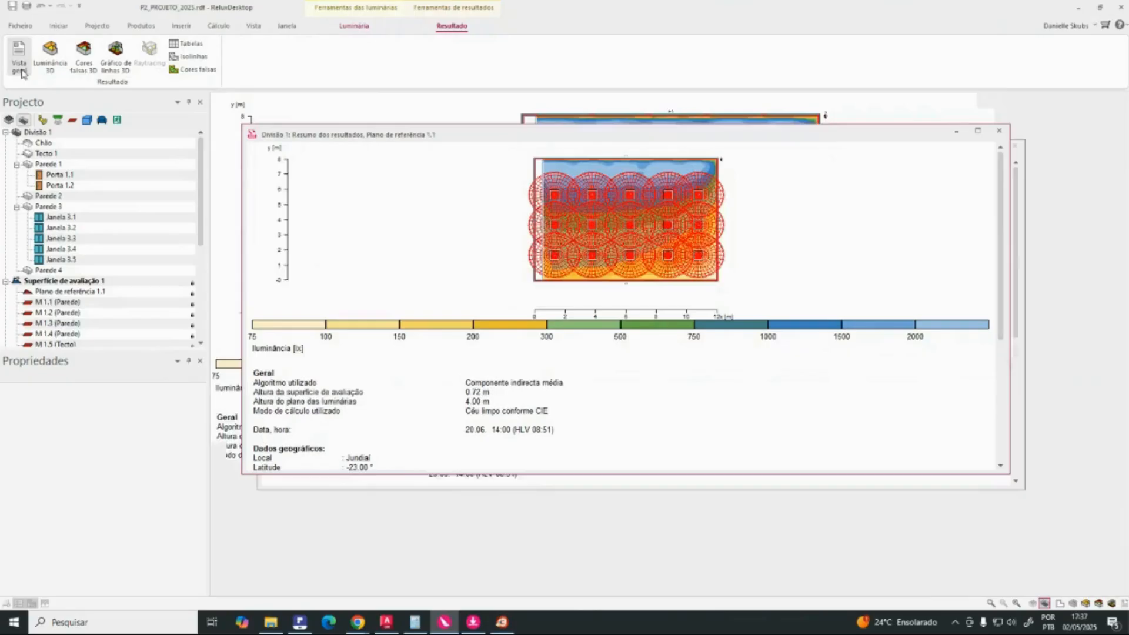
{"action": "scroll", "coordinate": [648, 283], "scroll_direction": "down", "scroll_amount": 4}
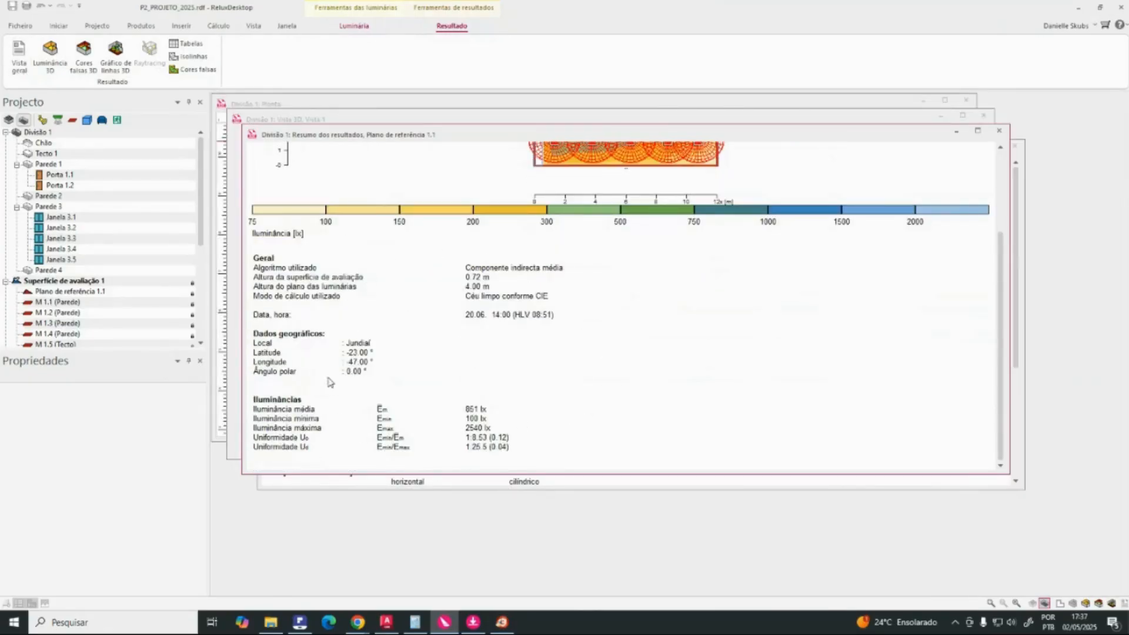
{"action": "scroll", "coordinate": [561, 360], "scroll_direction": "up", "scroll_amount": 3}
{"action": "scroll", "coordinate": [575, 334], "scroll_direction": "up", "scroll_amount": 2}
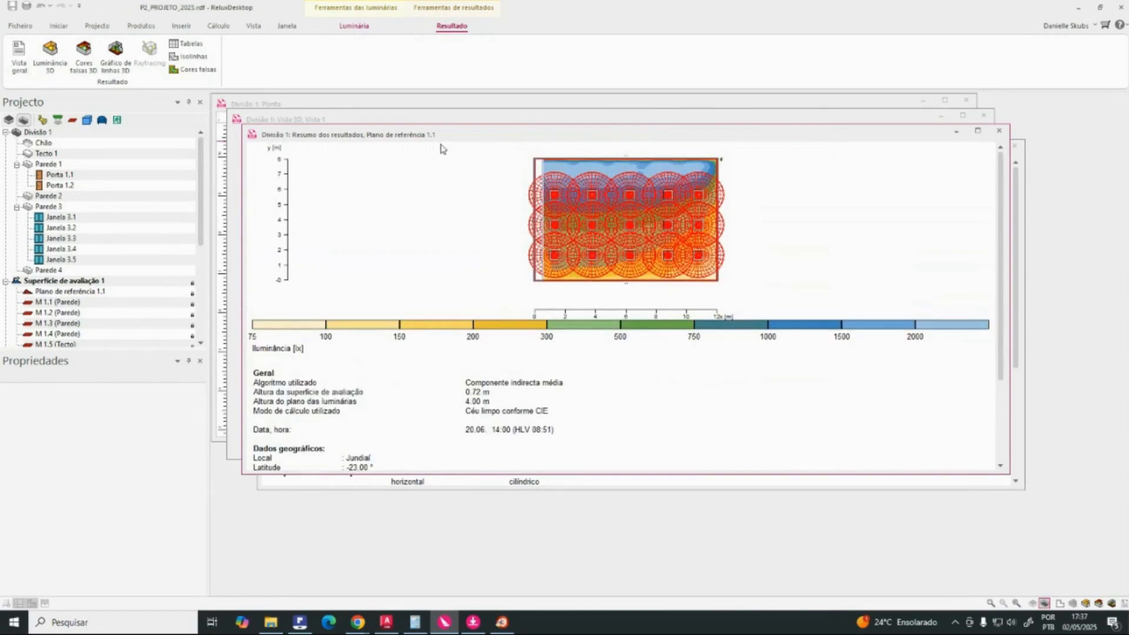
Step: View the daylight results as 3D luminance, 3D false colours, 3D graph, value table and false-colour plan
{"action": "left_click", "coordinate": [50, 62]}
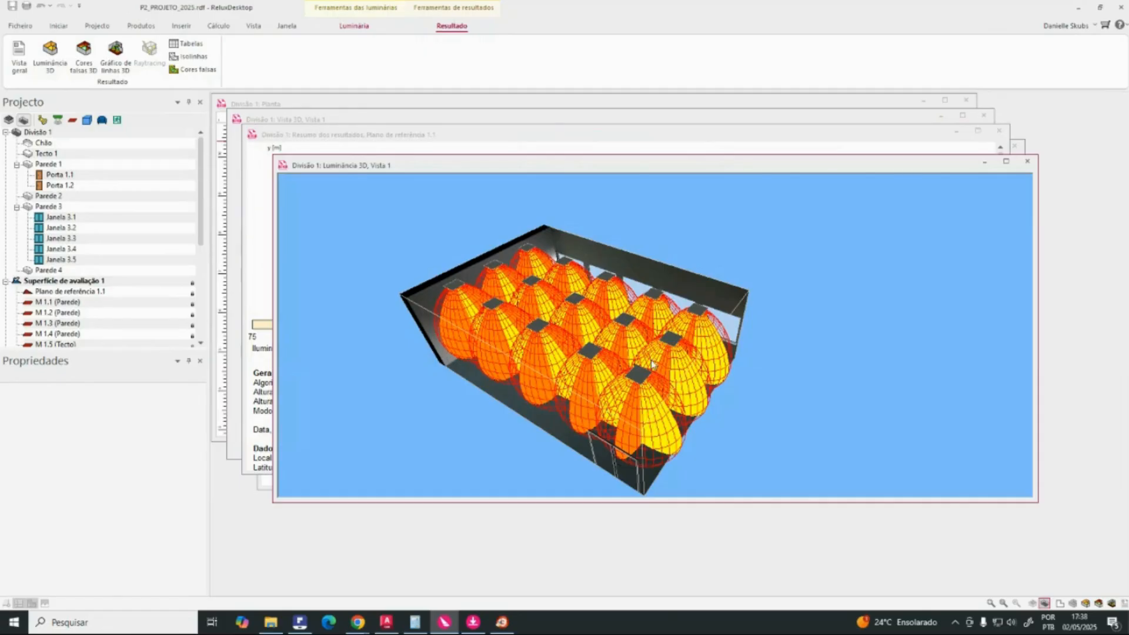
{"action": "left_click", "coordinate": [82, 69]}
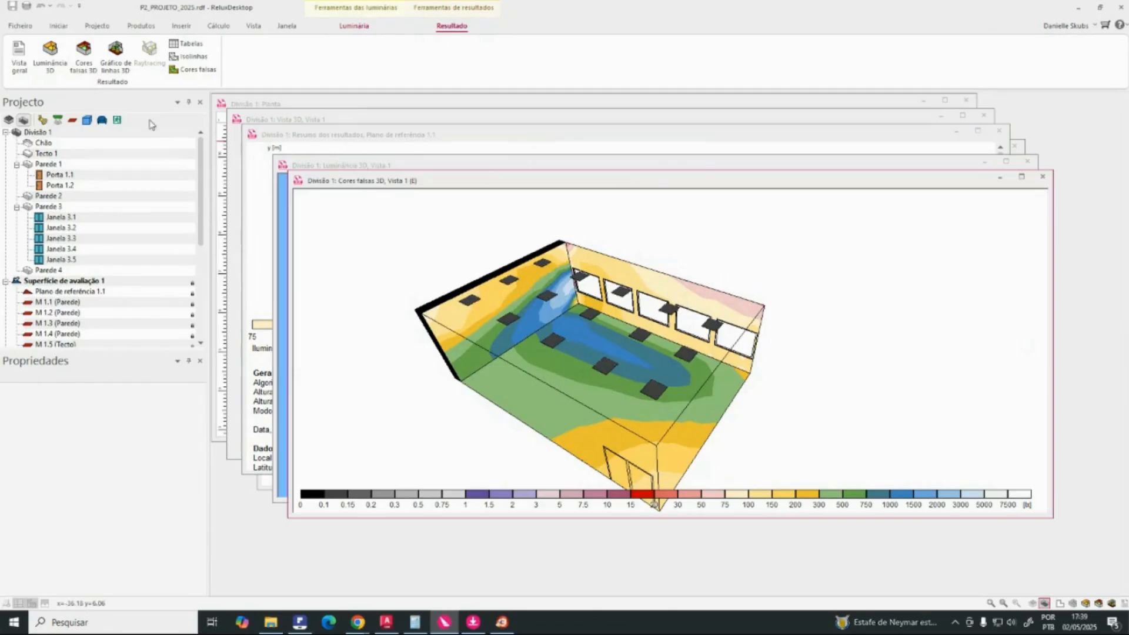
{"action": "left_click", "coordinate": [120, 69]}
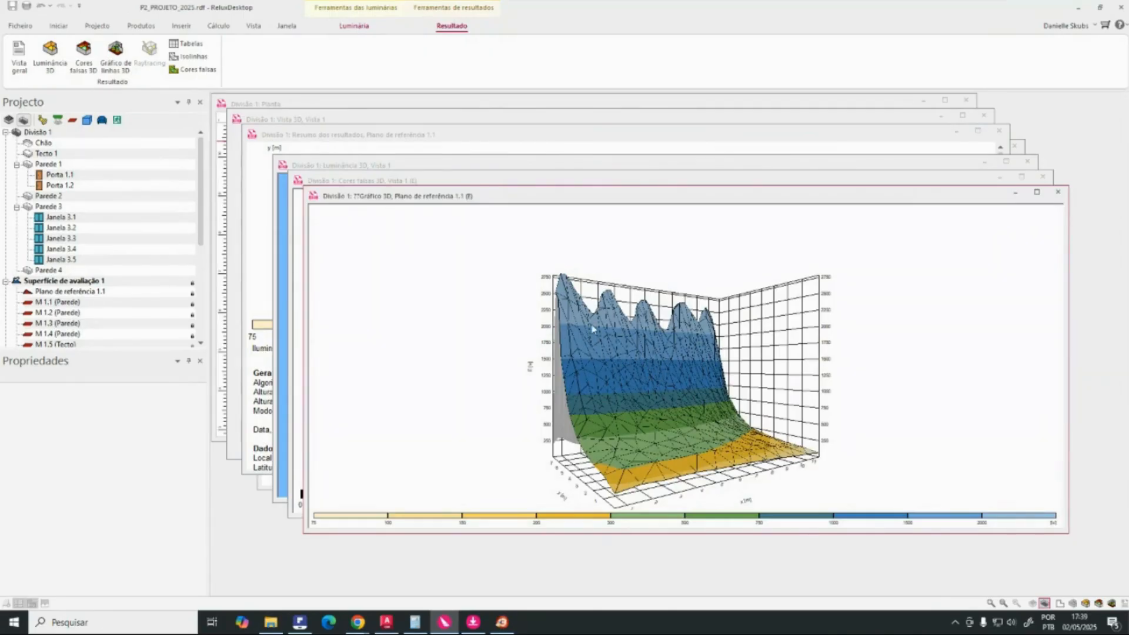
{"action": "left_click", "coordinate": [197, 46]}
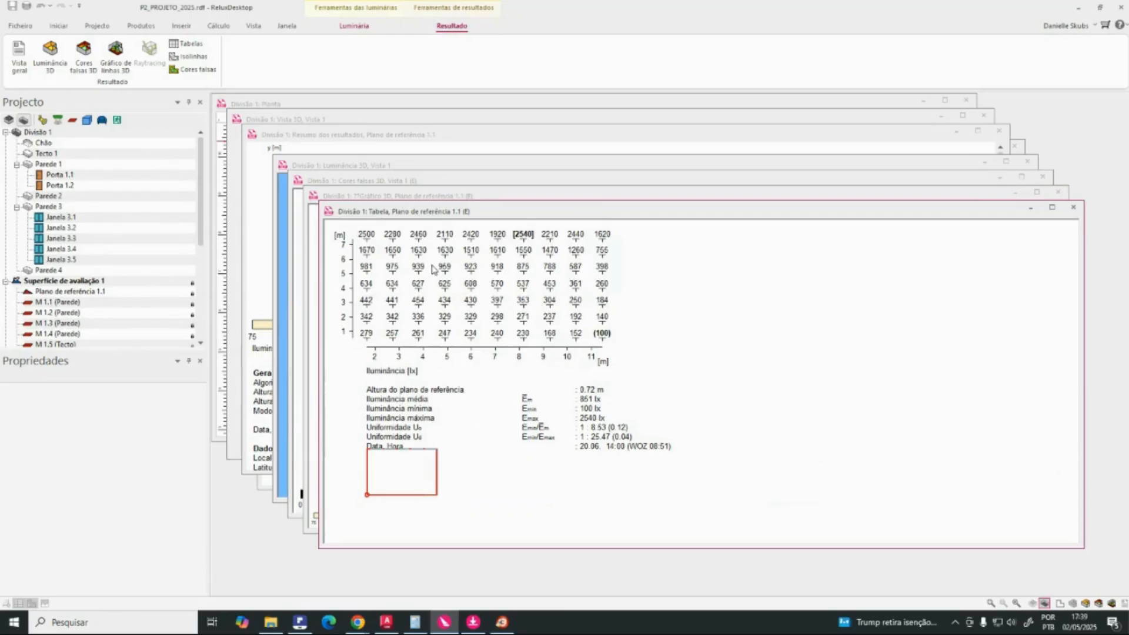
{"action": "left_click", "coordinate": [195, 59]}
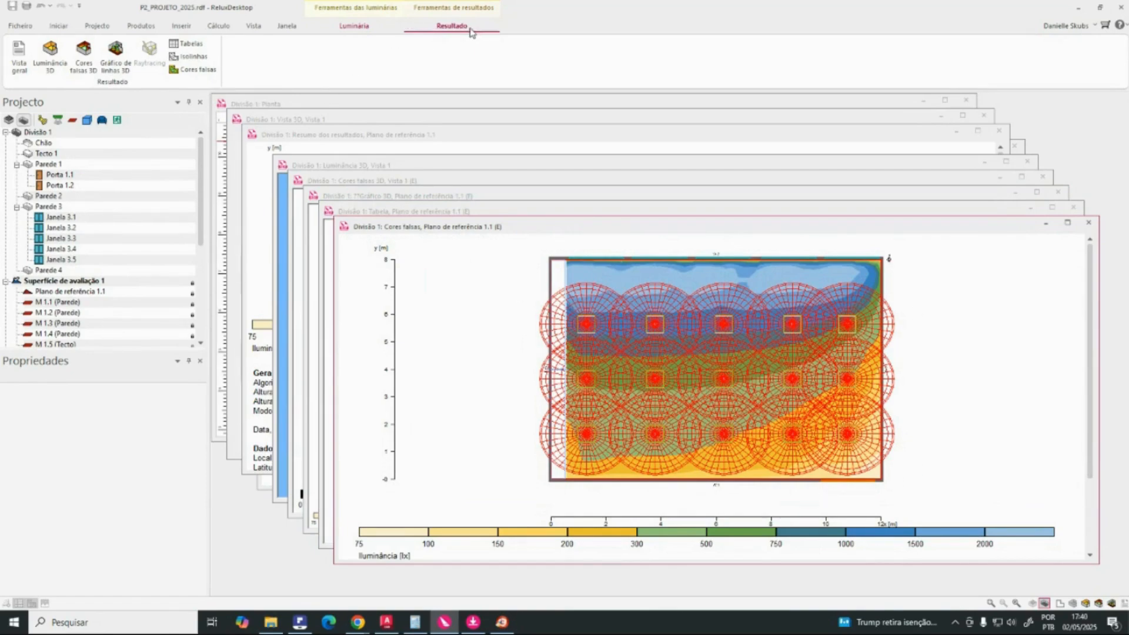
Step: Close all the result windows, move the 3D view window aside and bring the floor plan window to the front
{"action": "left_click", "coordinate": [1088, 222]}
{"action": "left_click", "coordinate": [1073, 207]}
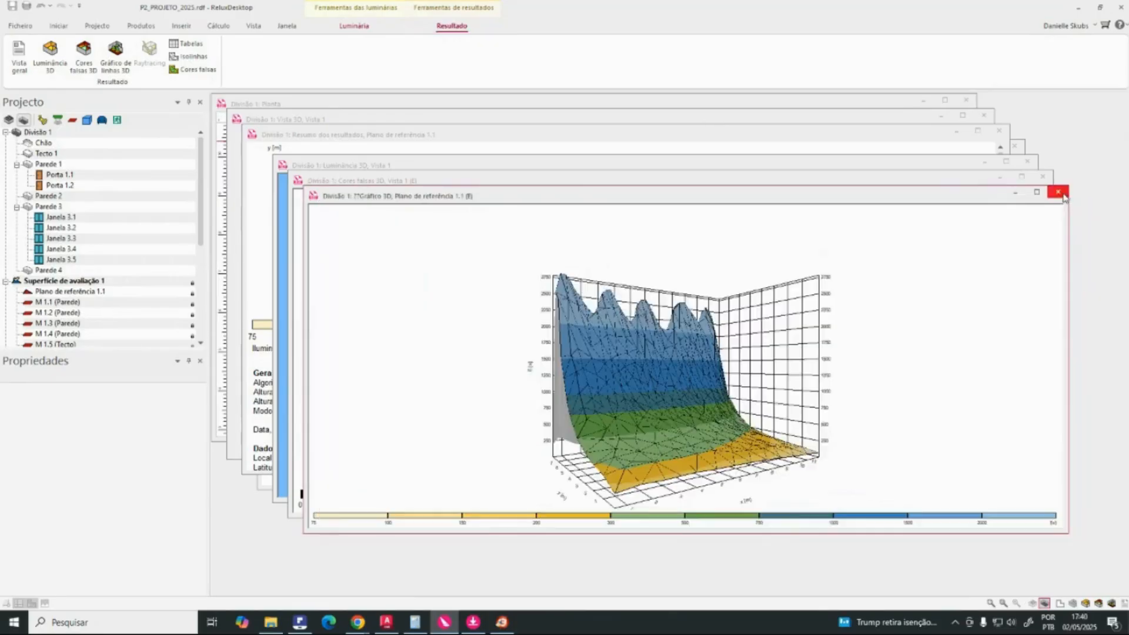
{"action": "left_click", "coordinate": [1058, 192]}
{"action": "left_click", "coordinate": [1045, 177]}
{"action": "left_click", "coordinate": [1029, 162]}
{"action": "left_click", "coordinate": [1014, 147]}
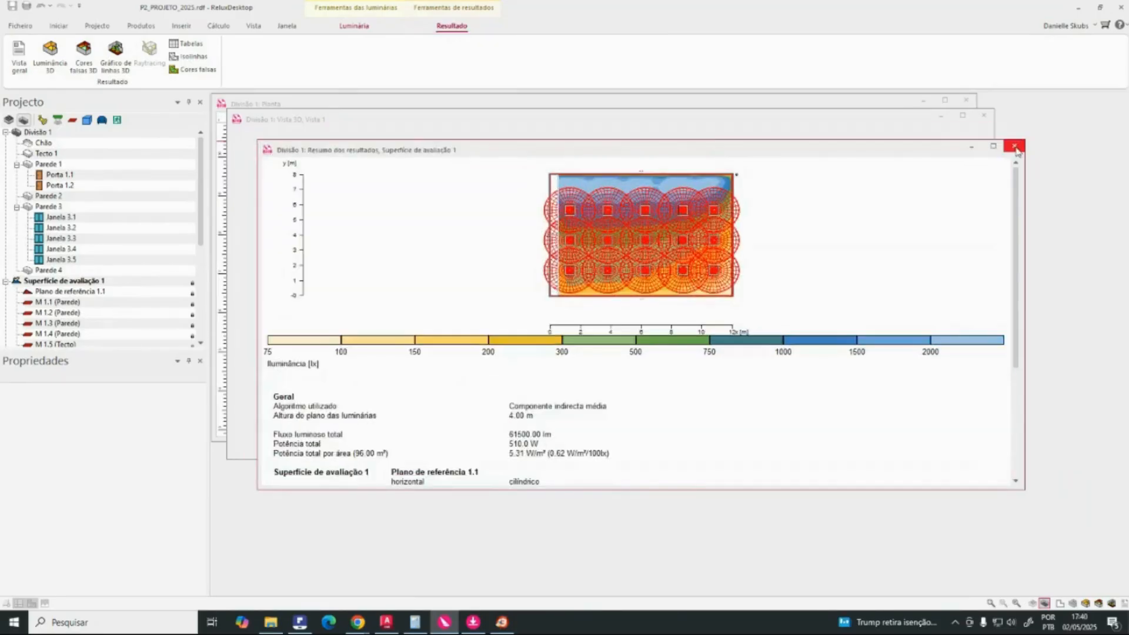
{"action": "left_click", "coordinate": [999, 131]}
{"action": "left_click_drag", "start_coordinate": [970, 134], "coordinate": [888, 209]}
{"action": "left_click", "coordinate": [864, 112]}
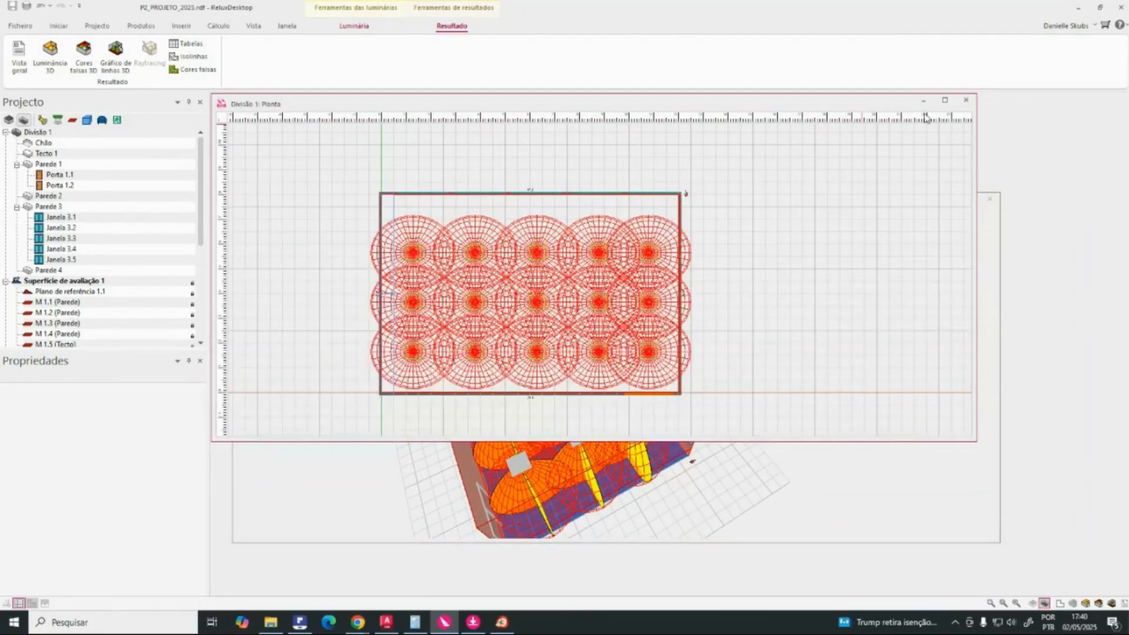
Step: Bring the 3D view to the front, maximise it and orbit the room to show all fifteen luminaires
{"action": "left_click", "coordinate": [947, 477]}
{"action": "left_click", "coordinate": [969, 199]}
{"action": "left_click_drag", "start_coordinate": [706, 336], "coordinate": [762, 284]}
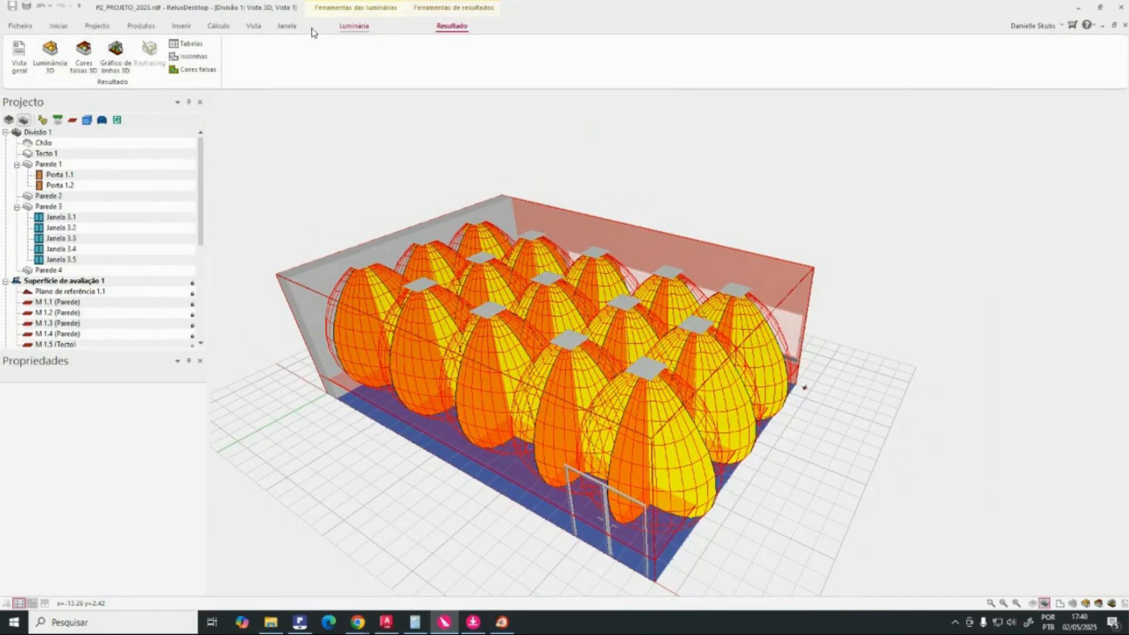
Step: Run the artificial light calculation with Componente indirecta média precision and a classic maintenance factor of 0.8
{"action": "left_click", "coordinate": [218, 27]}
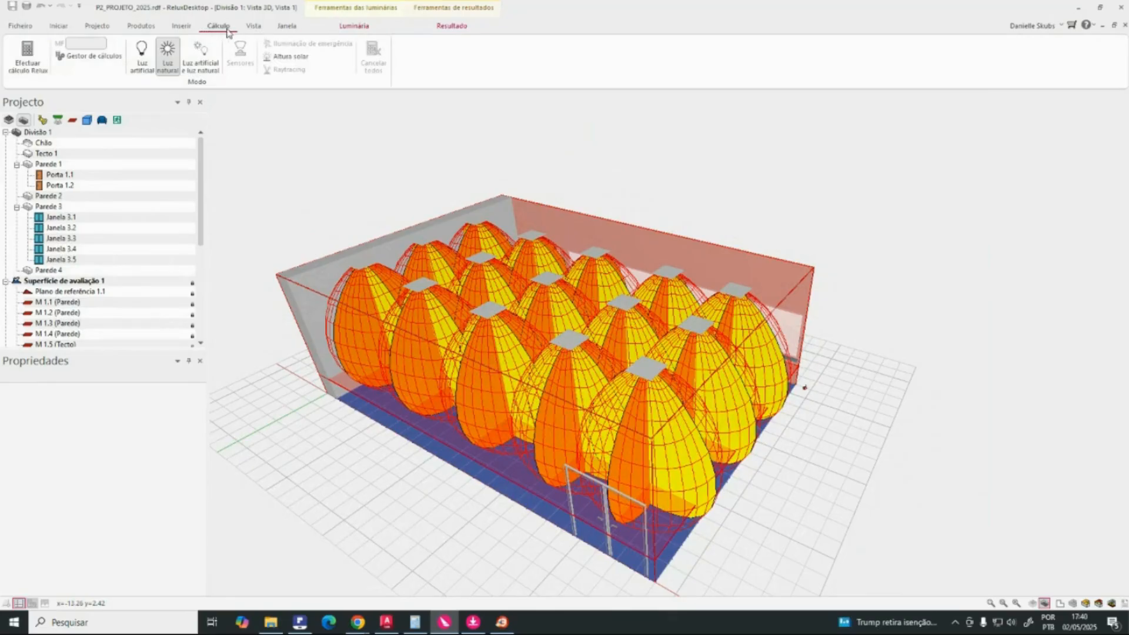
{"action": "left_click", "coordinate": [141, 64]}
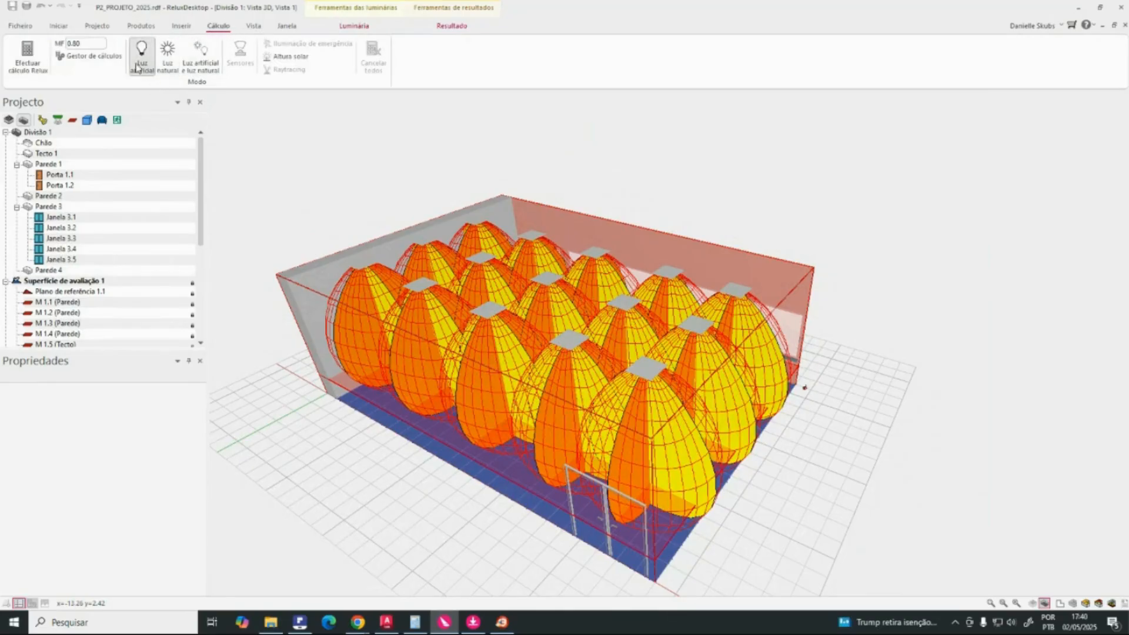
{"action": "left_click", "coordinate": [107, 56]}
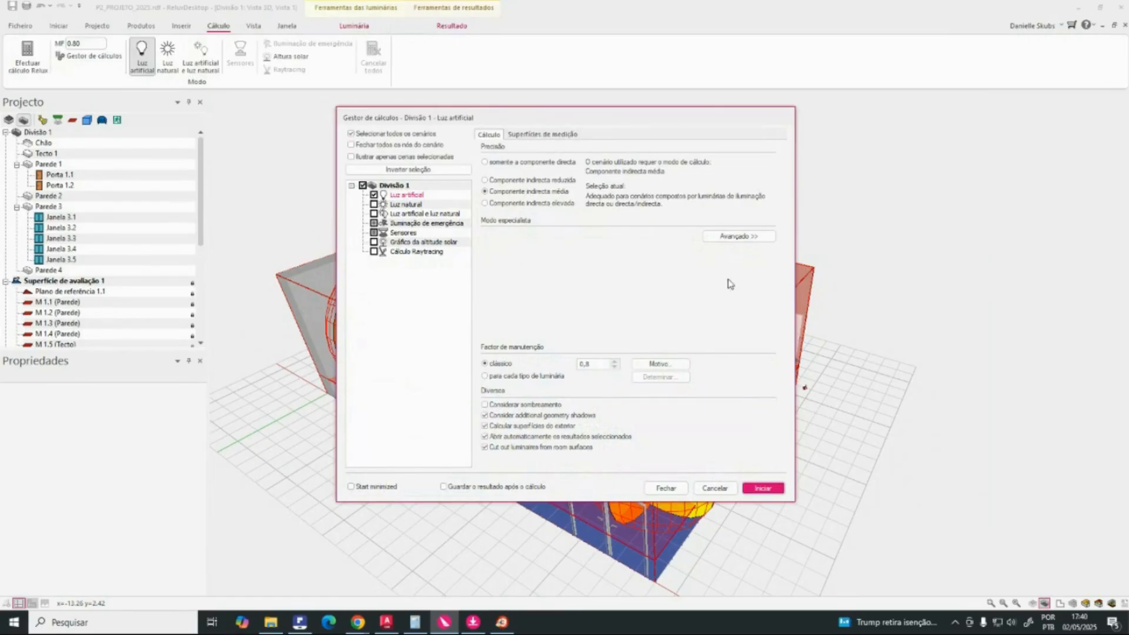
{"action": "left_click", "coordinate": [768, 491]}
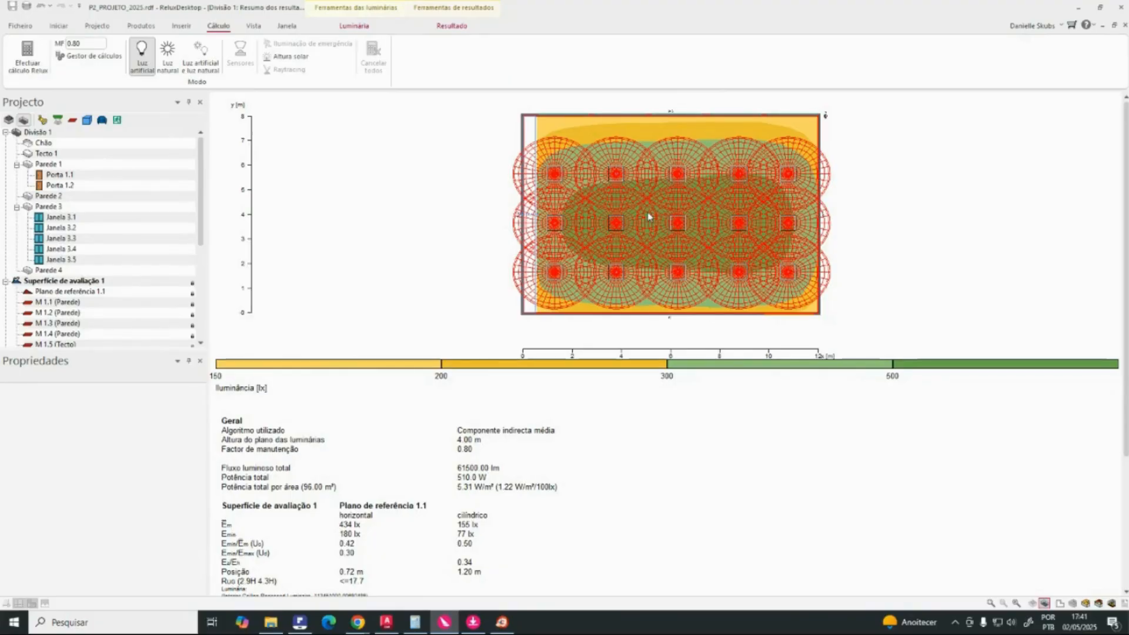
Step: View the artificial light results as overview, 3D luminance, 3D false colours and value tables for Plano de referência 1.1
{"action": "left_click", "coordinate": [455, 28]}
{"action": "left_click", "coordinate": [28, 66]}
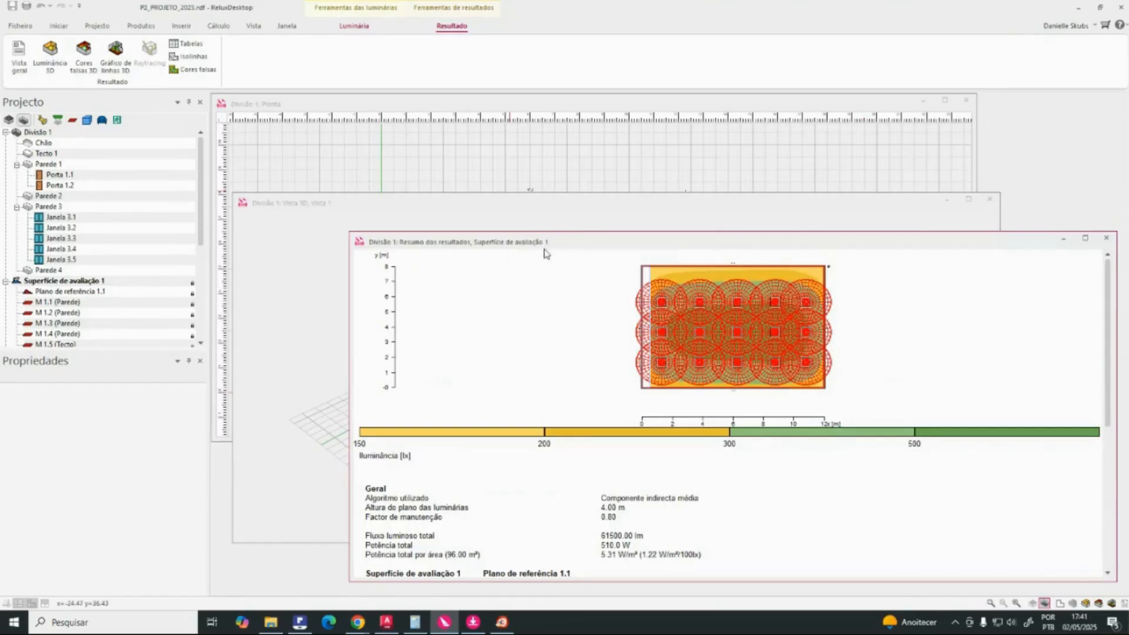
{"action": "left_click_drag", "start_coordinate": [547, 245], "coordinate": [413, 144]}
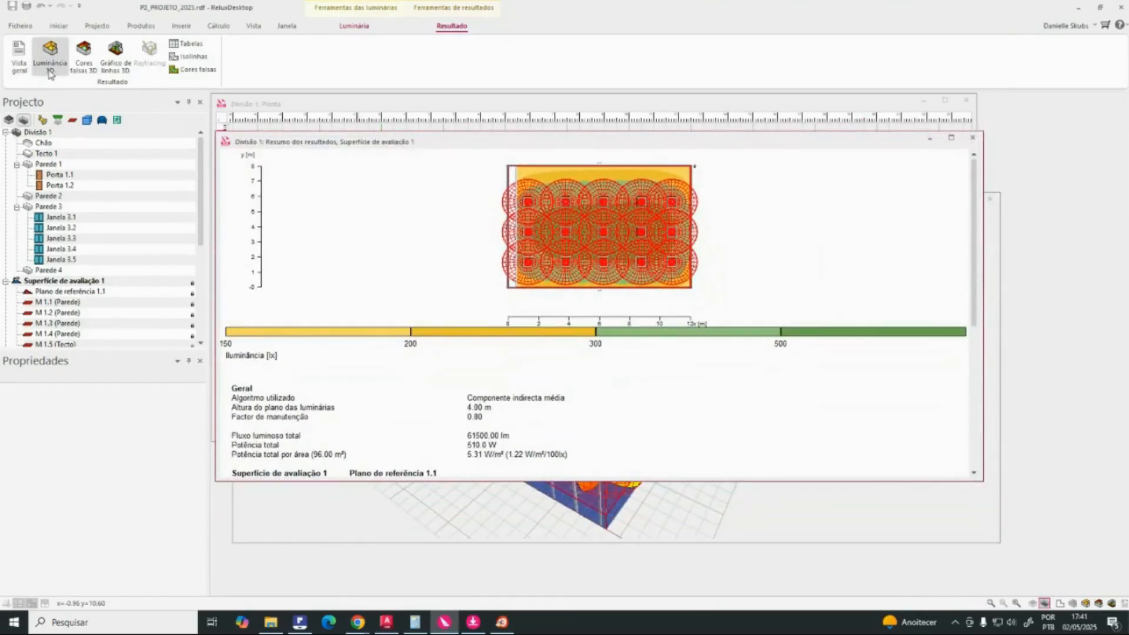
{"action": "left_click", "coordinate": [50, 51]}
{"action": "left_click_drag", "start_coordinate": [640, 258], "coordinate": [512, 163]}
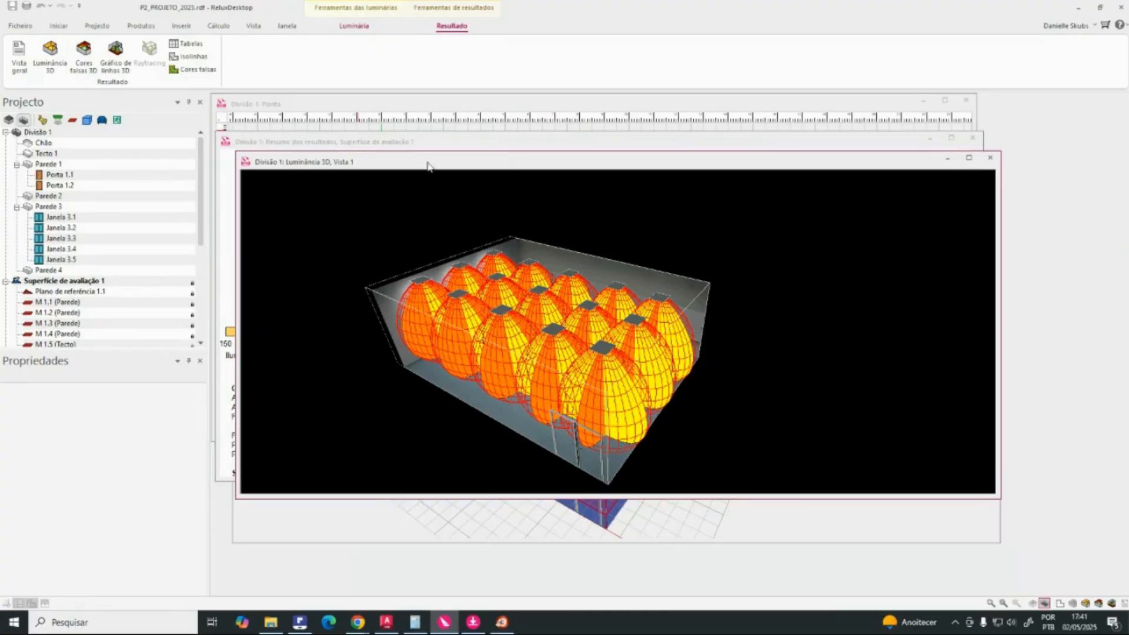
{"action": "left_click", "coordinate": [84, 71]}
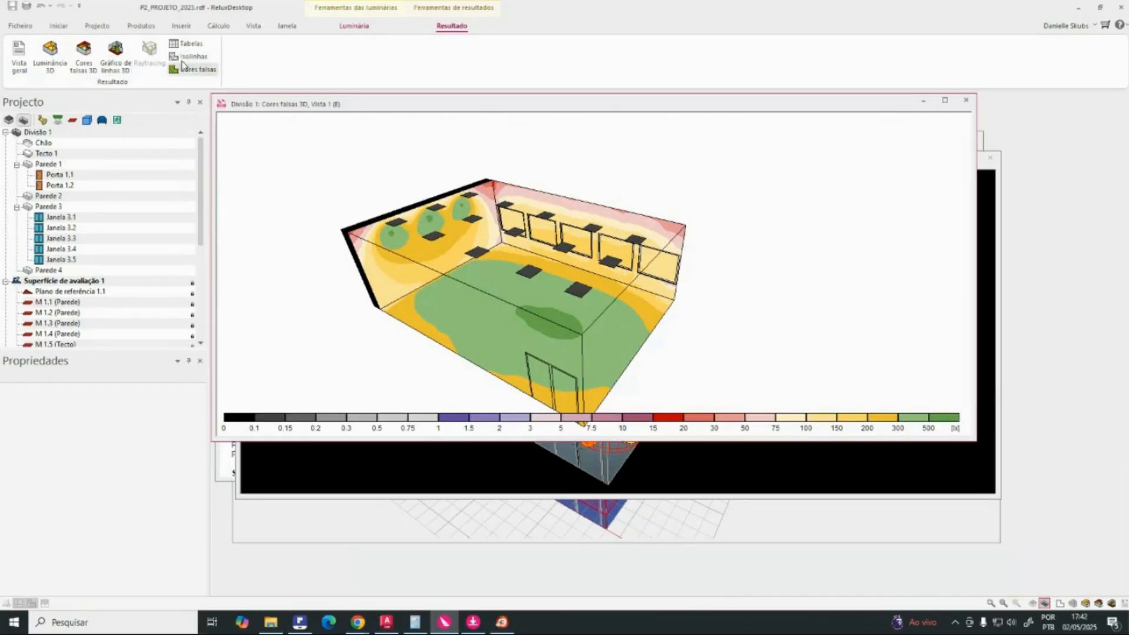
{"action": "left_click", "coordinate": [186, 44]}
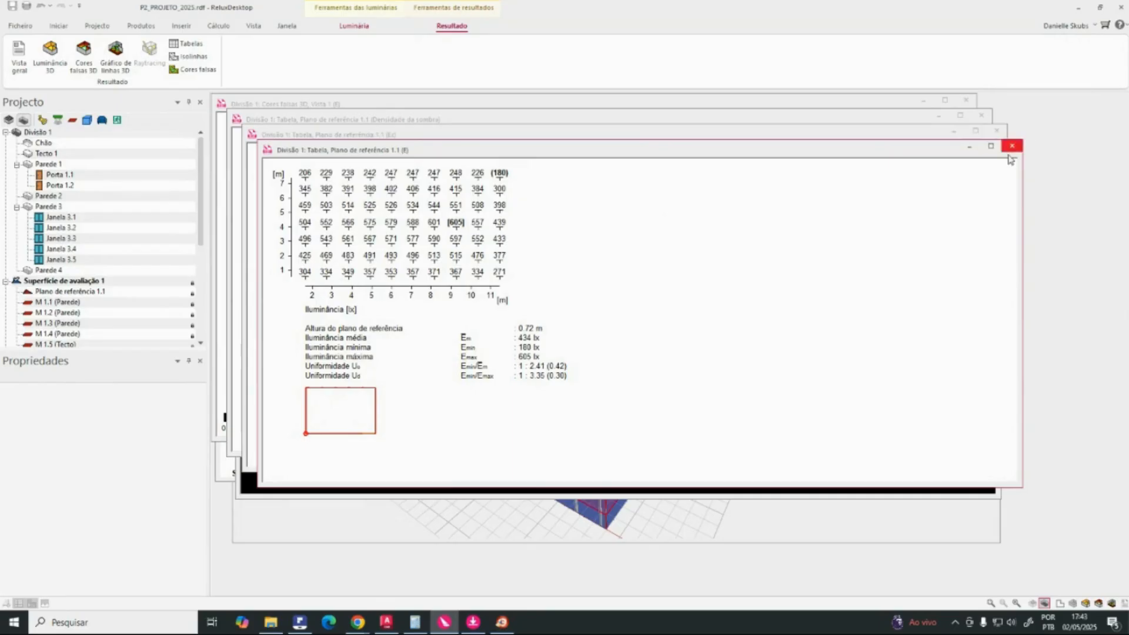
Step: Switch back to the floor plan of Divisão 1 and maximise it
{"action": "left_click", "coordinate": [557, 527]}
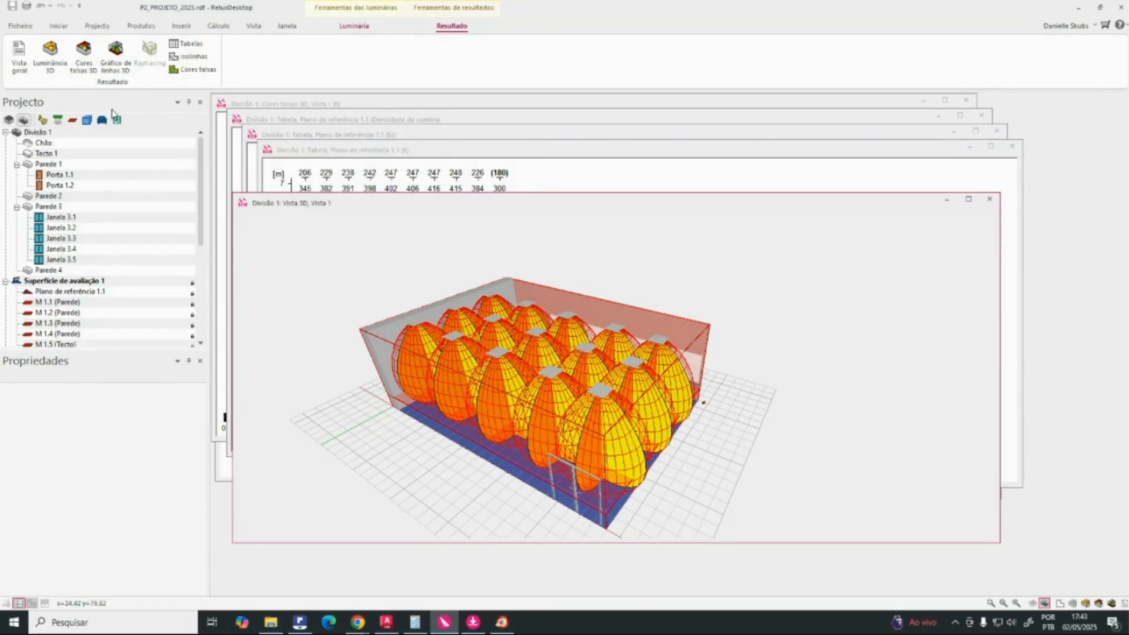
{"action": "left_click", "coordinate": [58, 26]}
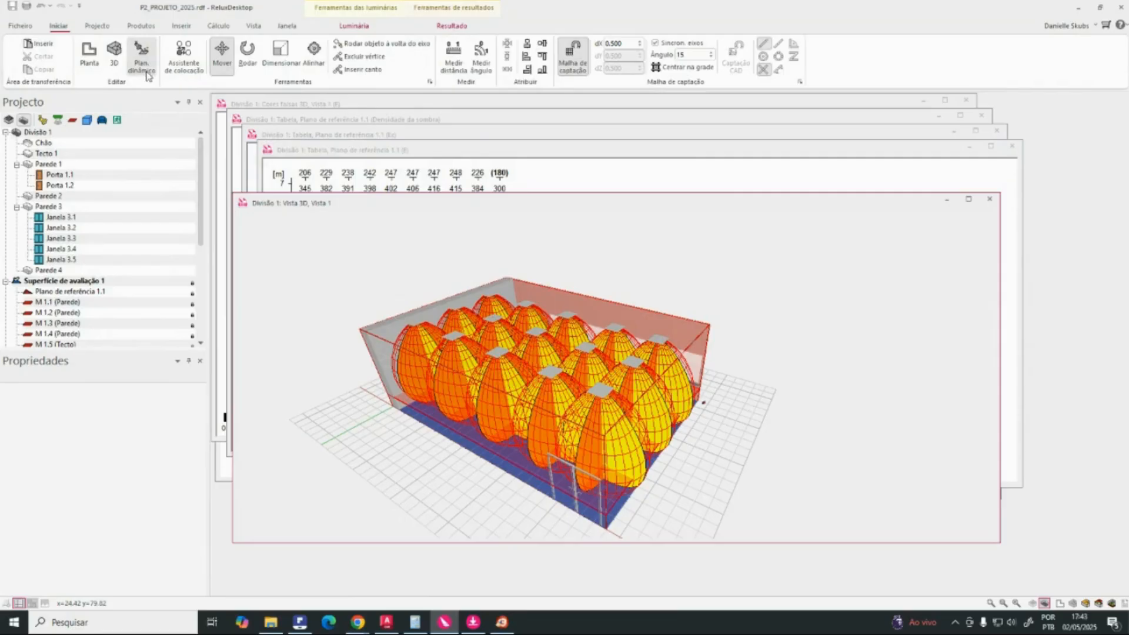
{"action": "left_click", "coordinate": [89, 53]}
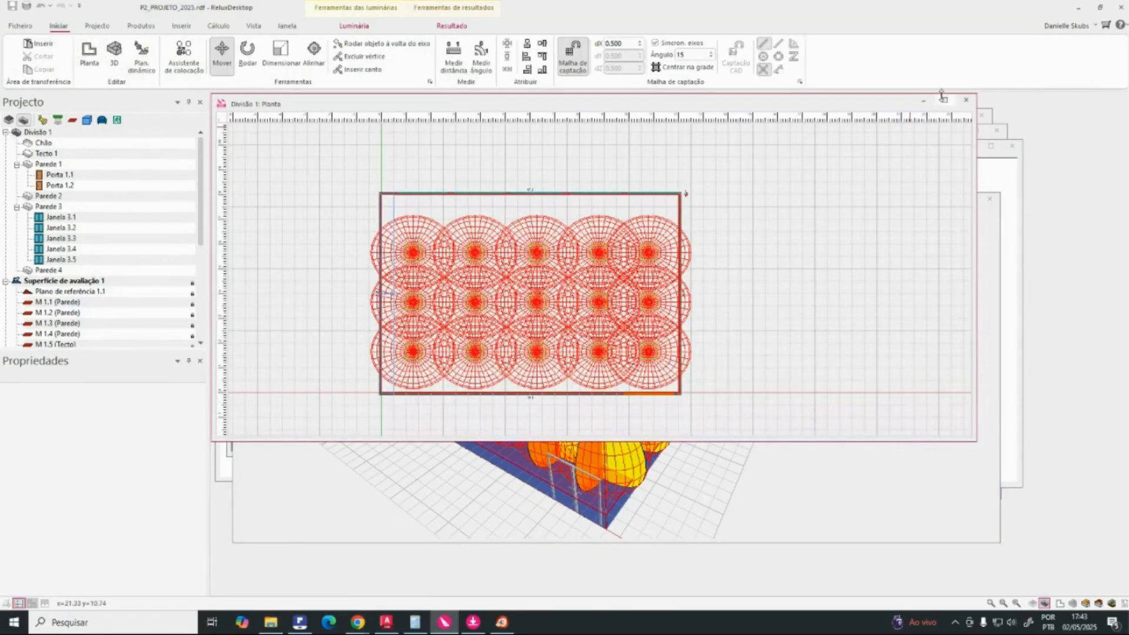
{"action": "left_click", "coordinate": [943, 99]}
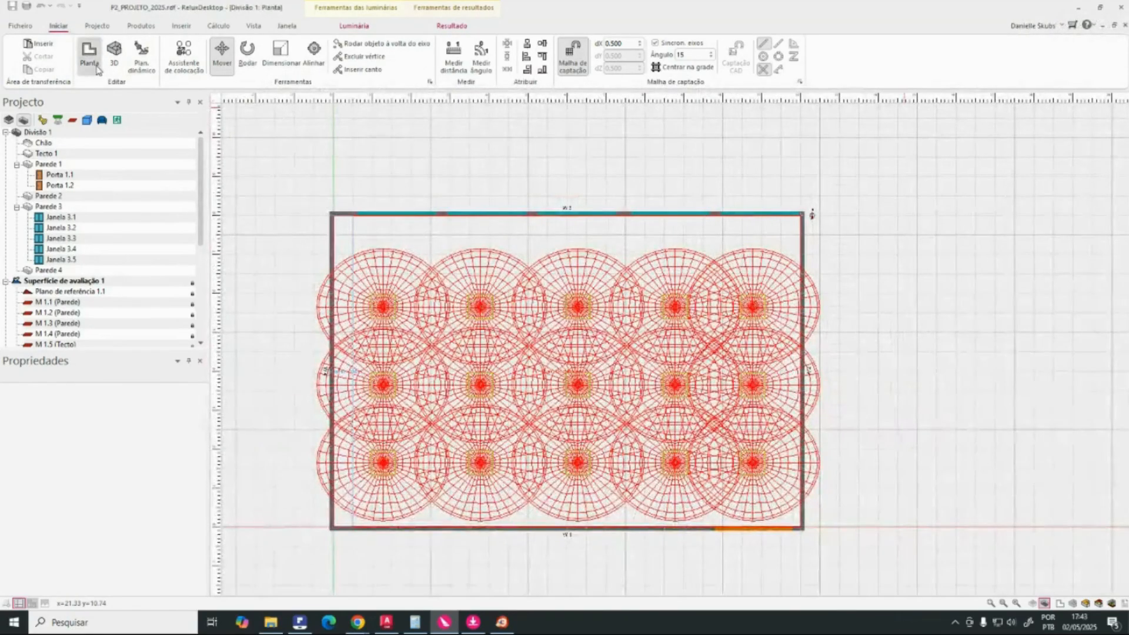
Step: Try to select the luminaires in the row nearest the windows one by one
{"action": "left_click", "coordinate": [392, 306]}
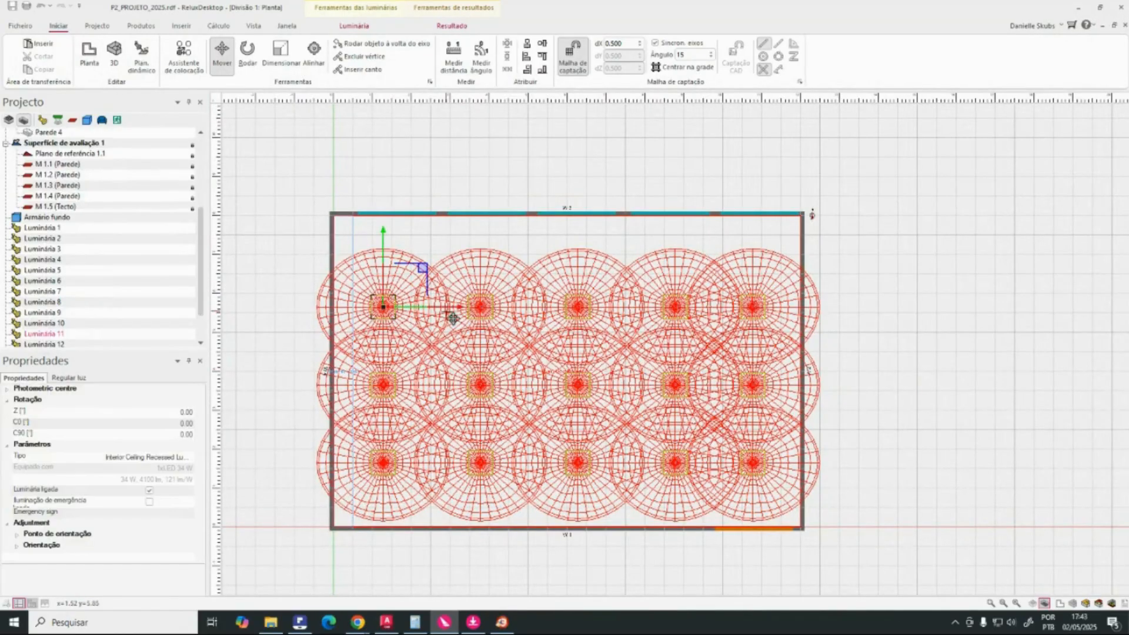
{"action": "left_click", "coordinate": [491, 300]}
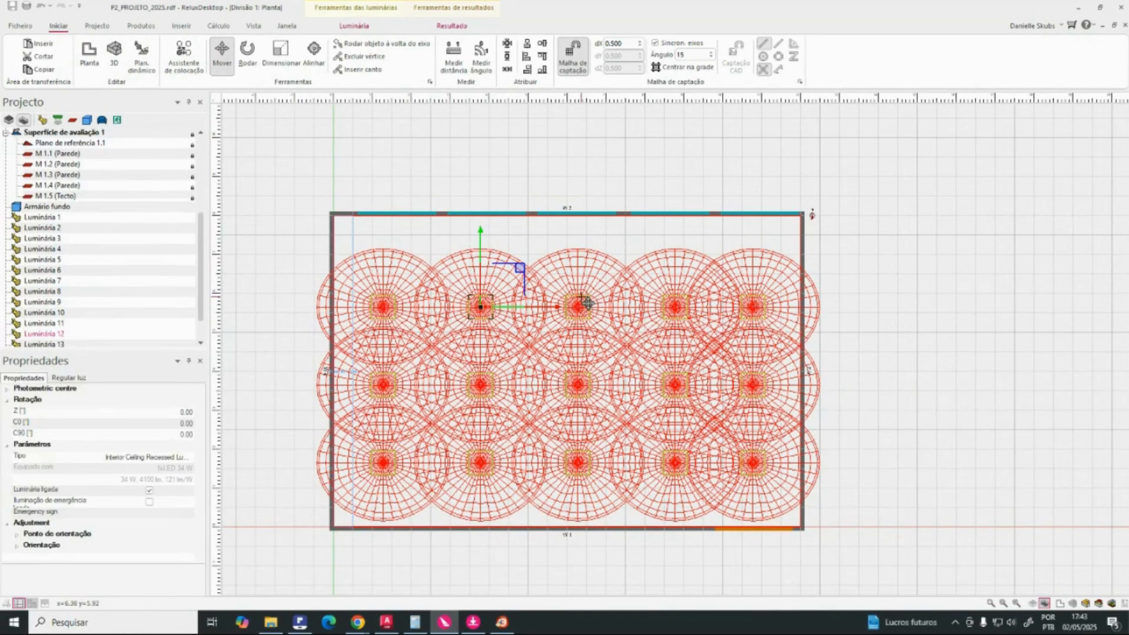
{"action": "key", "text": "super+space"}
{"action": "left_click", "coordinate": [392, 310]}
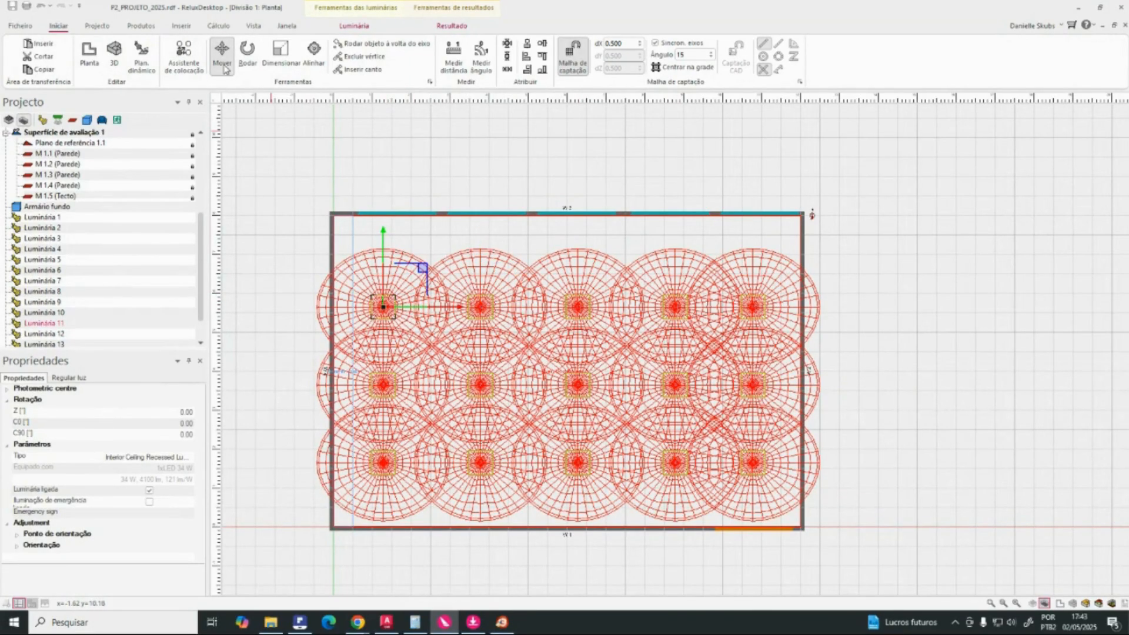
{"action": "left_click", "coordinate": [491, 314], "text": "ctrl"}
{"action": "left_click", "coordinate": [581, 319], "text": "ctrl"}
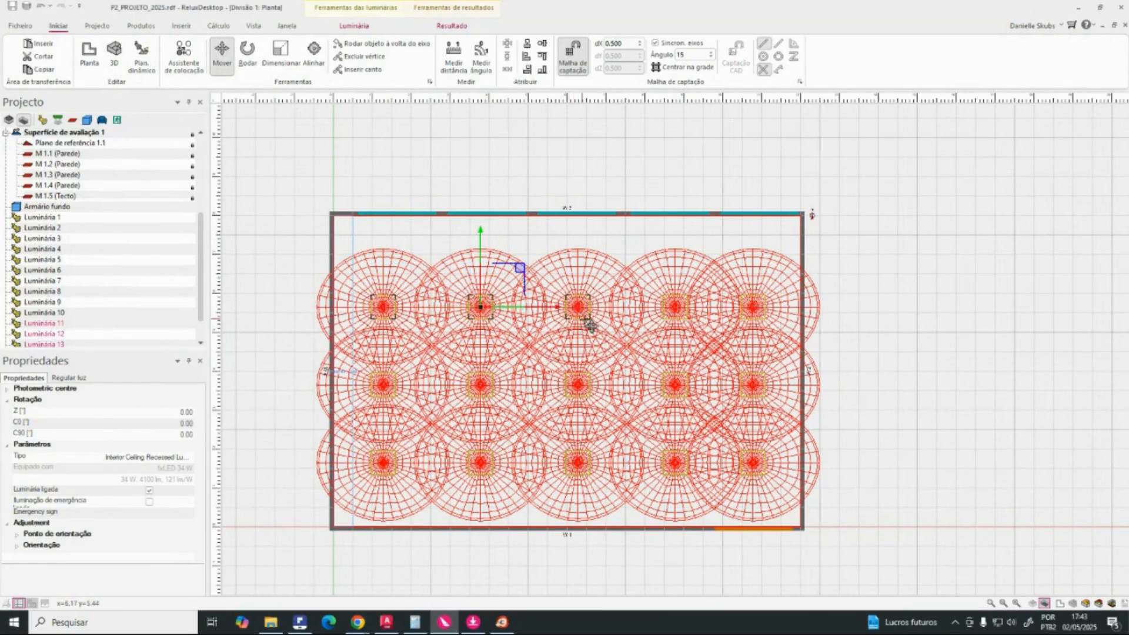
{"action": "left_click", "coordinate": [673, 316], "text": "ctrl"}
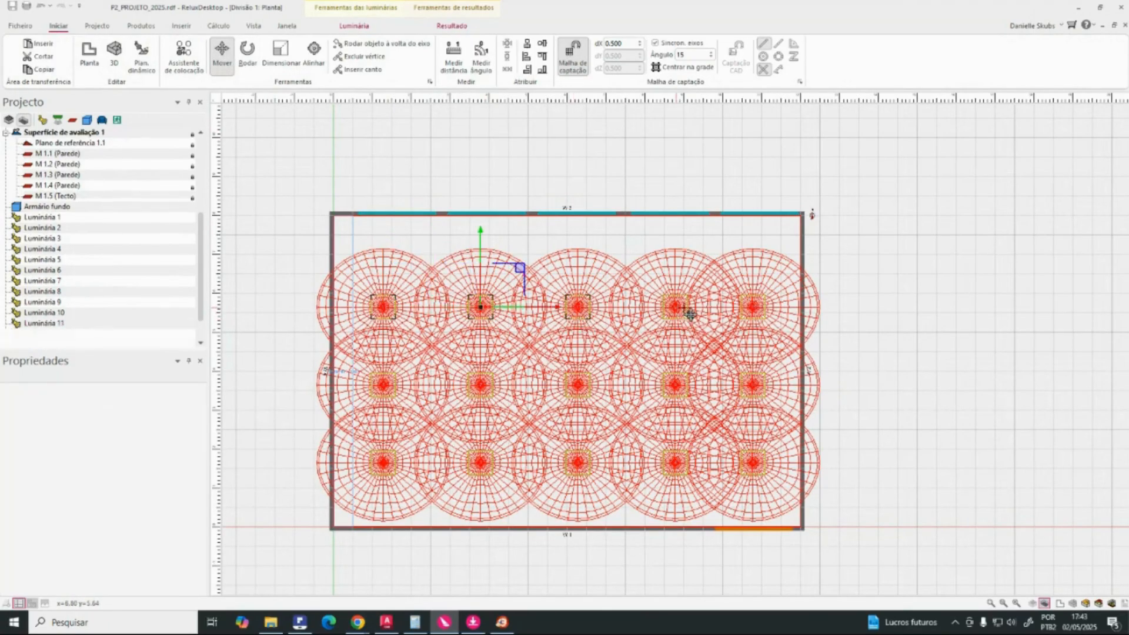
{"action": "left_click", "coordinate": [758, 307]}
{"action": "left_click", "coordinate": [630, 302]}
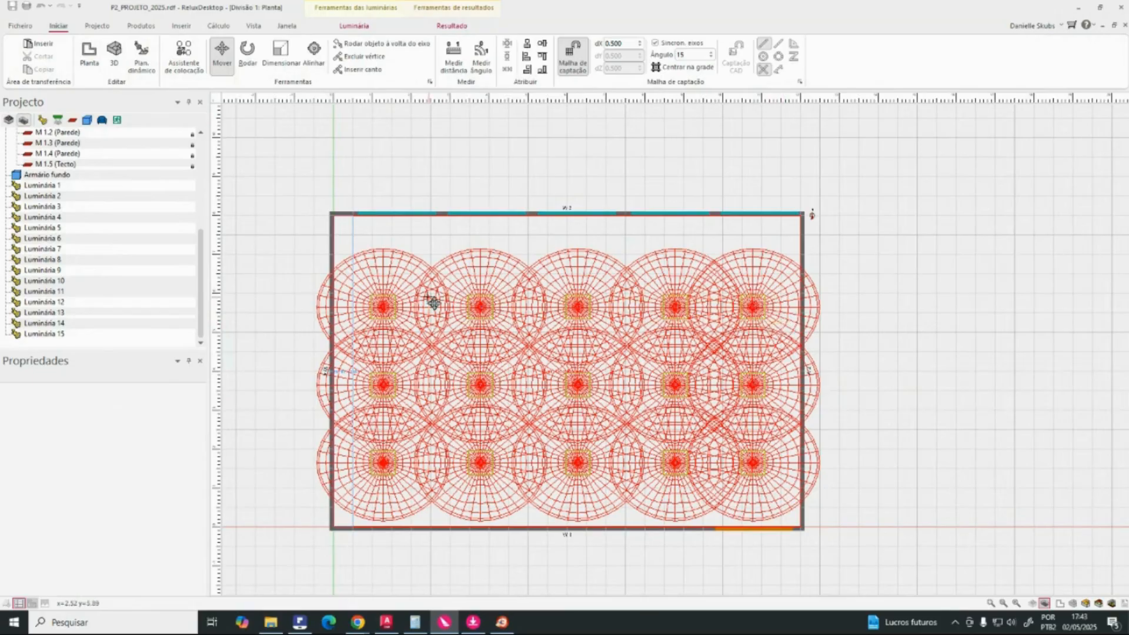
Step: Select Luminária 11 to 15 together and move that row 1 m towards the window wall
{"action": "double_click", "coordinate": [381, 301]}
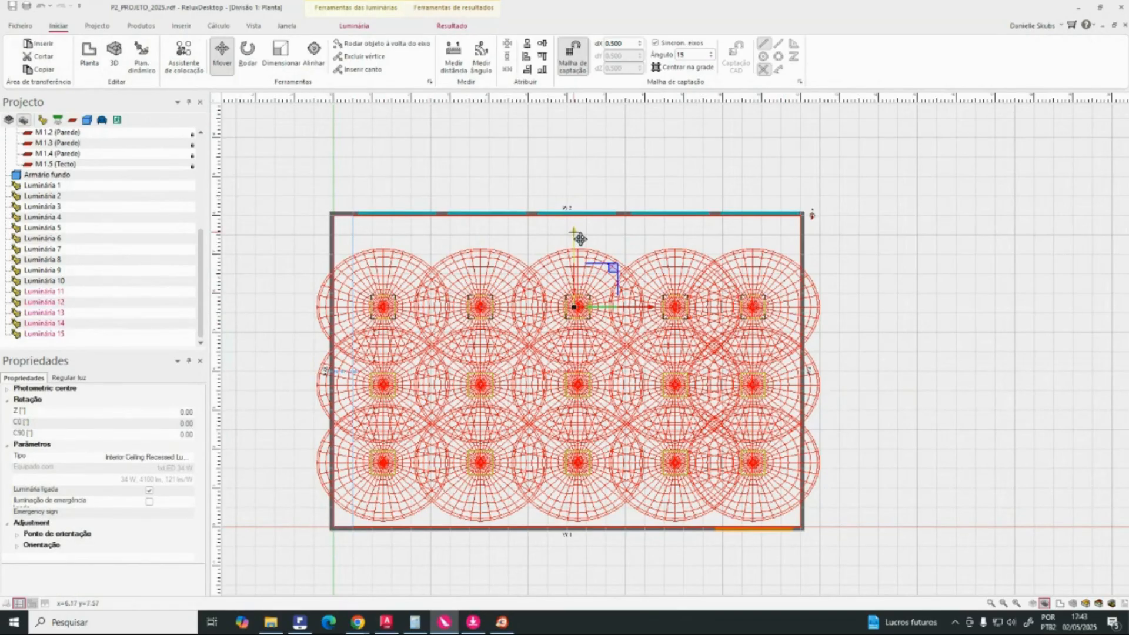
{"action": "left_click_drag", "start_coordinate": [580, 237], "coordinate": [577, 198]}
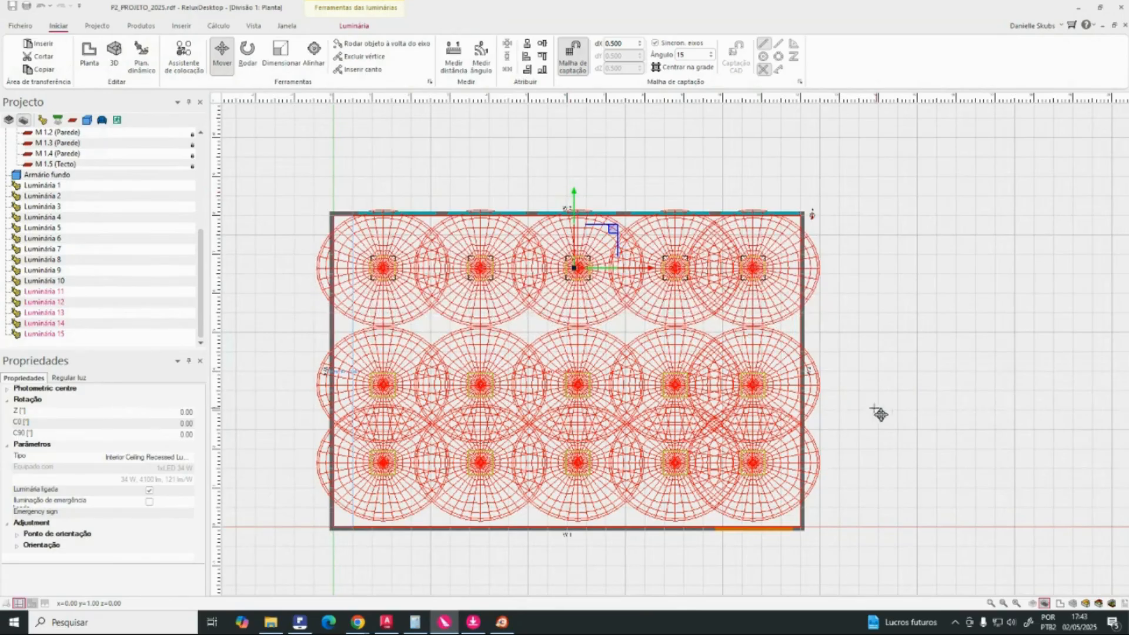
{"action": "left_click", "coordinate": [788, 397]}
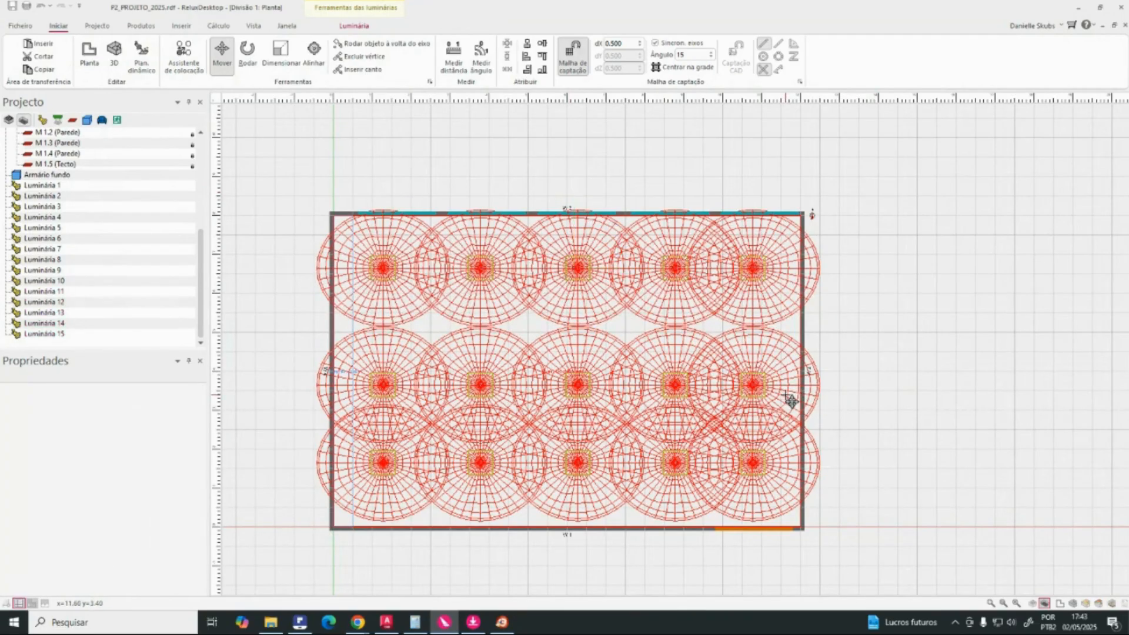
Step: Select the middle row, Luminária 6 to 10, and move it 1 m towards the window wall
{"action": "double_click", "coordinate": [371, 374]}
{"action": "left_click_drag", "start_coordinate": [578, 314], "coordinate": [578, 276]}
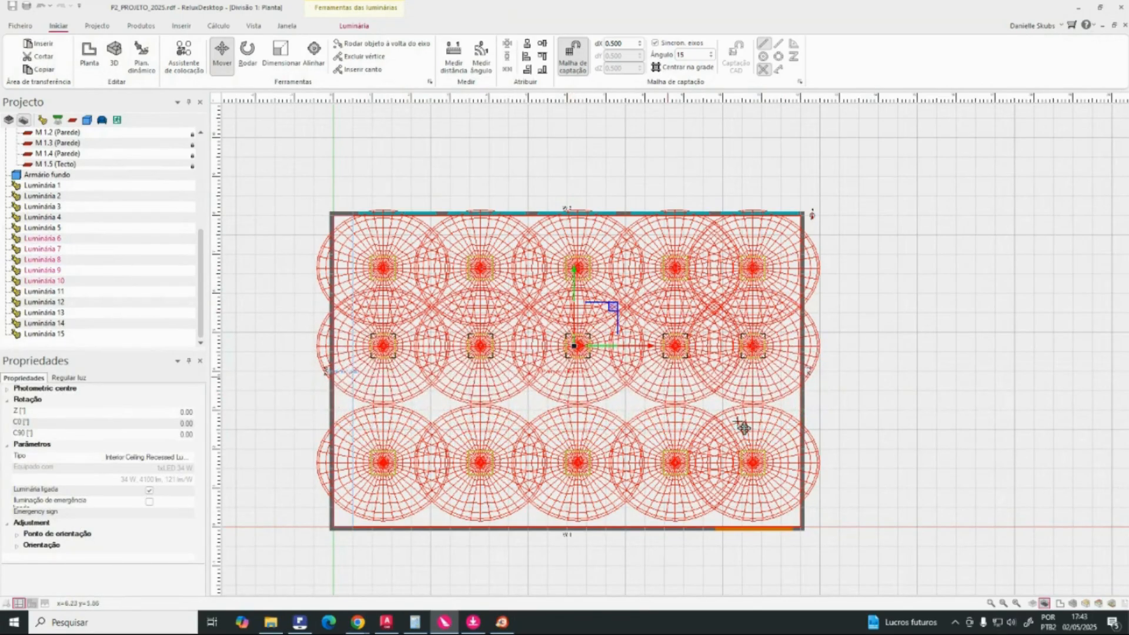
{"action": "left_click", "coordinate": [785, 489]}
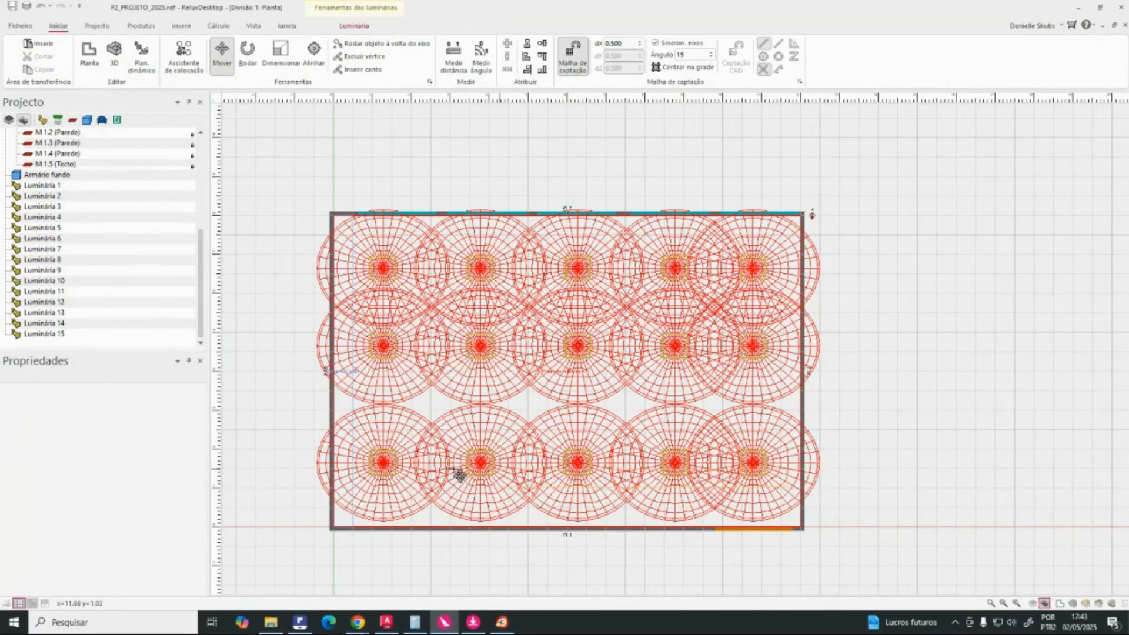
Step: Try to select the luminaire row nearest the doors, first with a selection window and again one by one
{"action": "left_click", "coordinate": [367, 446]}
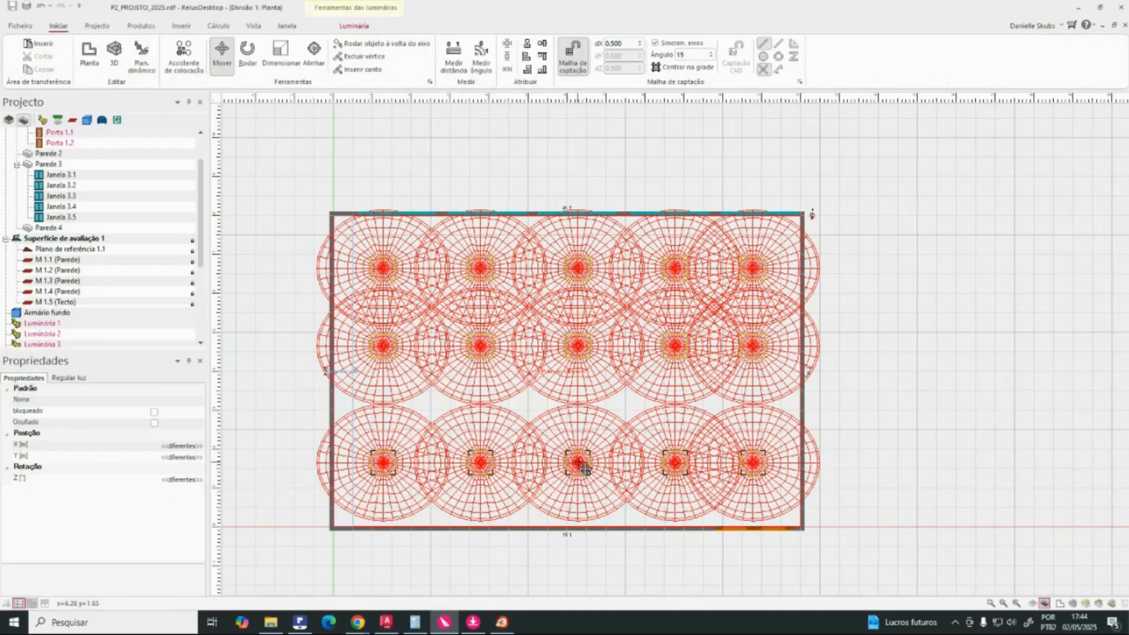
{"action": "left_click", "coordinate": [585, 477]}
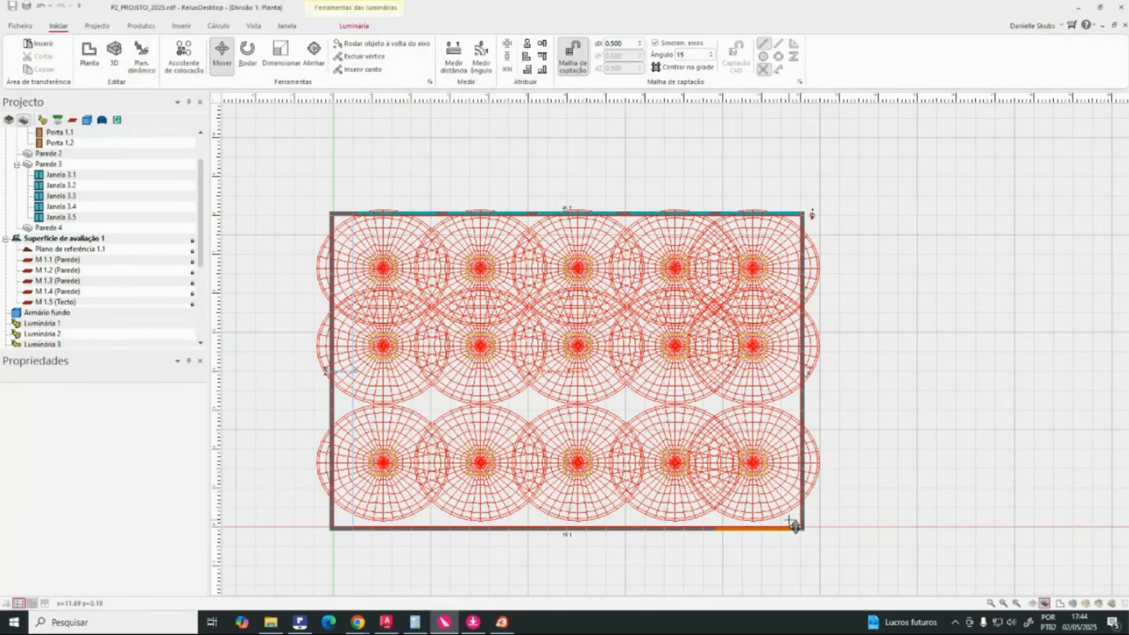
{"action": "left_click_drag", "start_coordinate": [788, 519], "coordinate": [366, 441]}
{"action": "scroll", "coordinate": [581, 462], "scroll_direction": "up", "scroll_amount": 2}
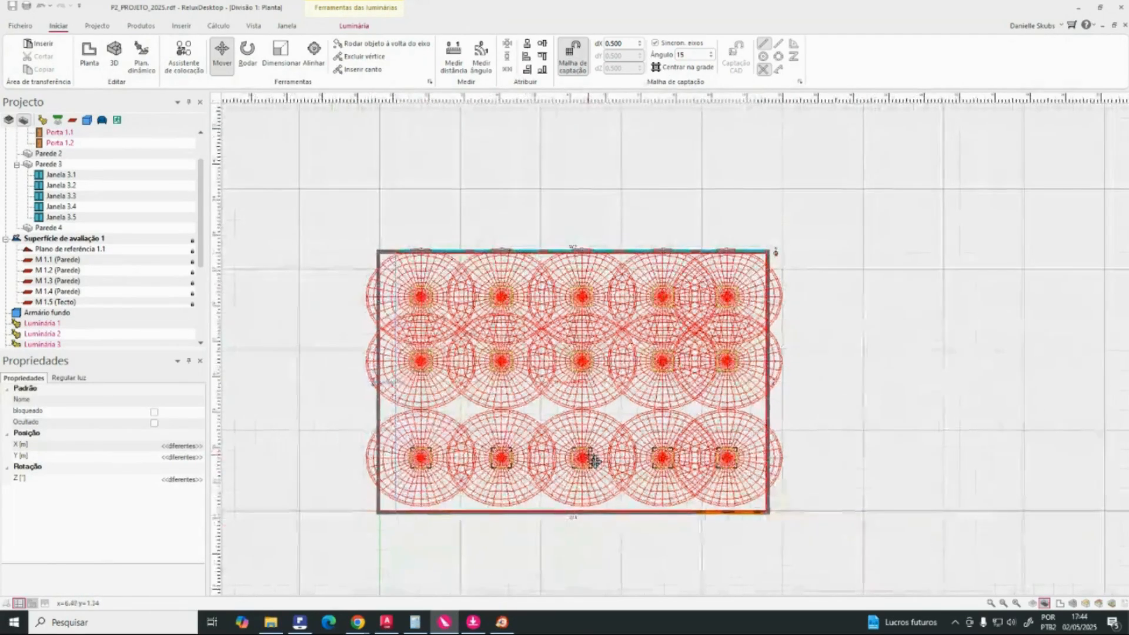
{"action": "left_click", "coordinate": [585, 471]}
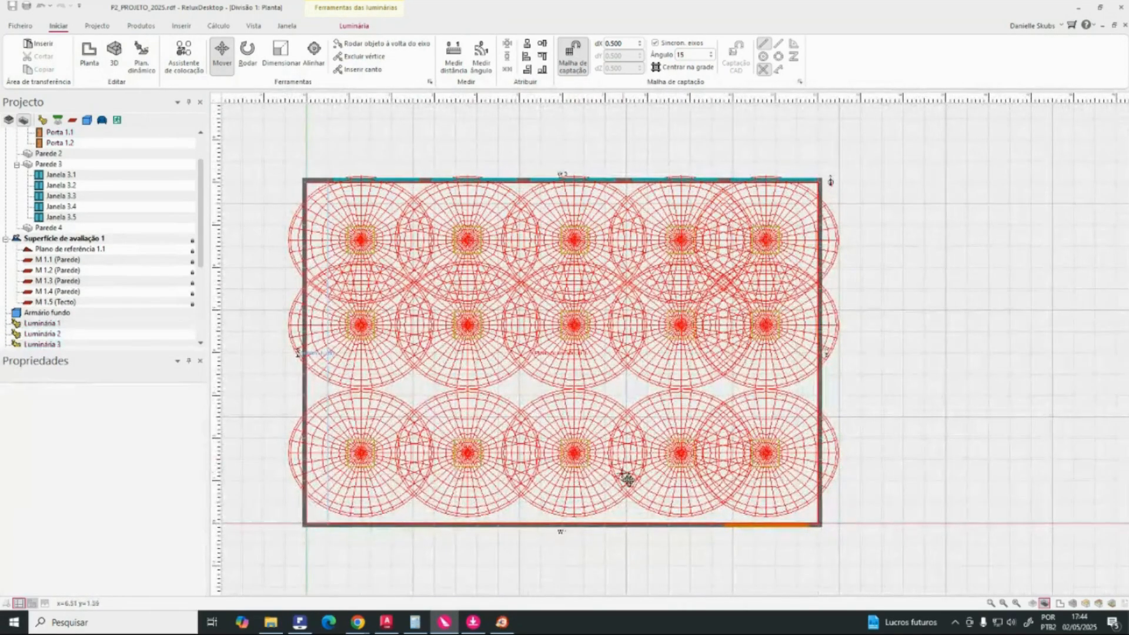
{"action": "left_click", "coordinate": [378, 463]}
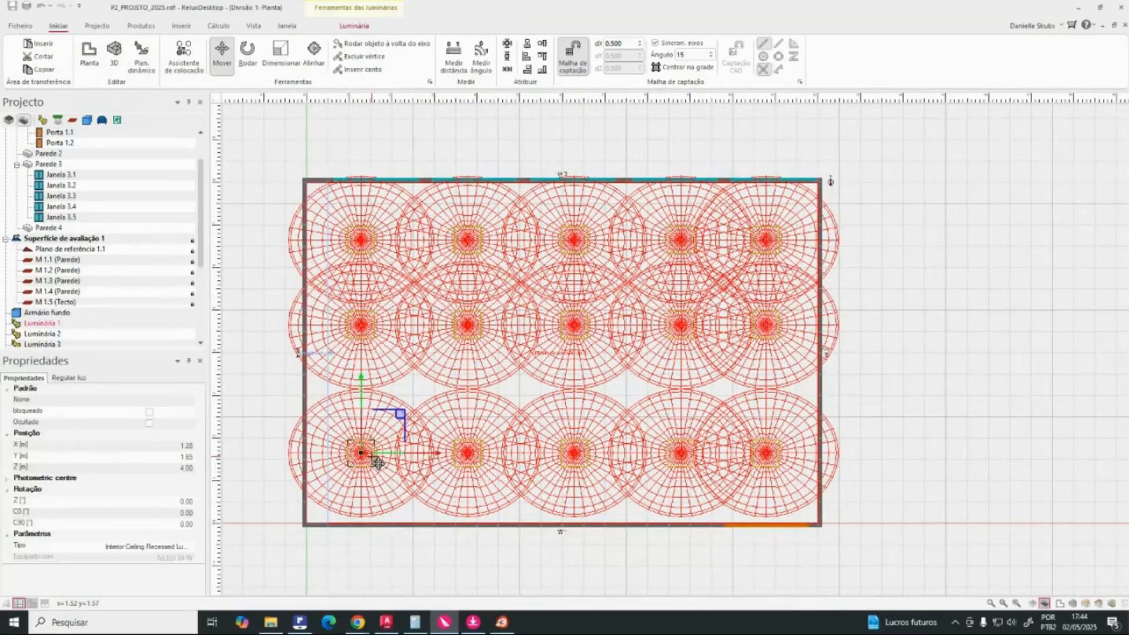
{"action": "left_click", "coordinate": [482, 454]}
{"action": "left_click", "coordinate": [369, 450]}
{"action": "left_click", "coordinate": [366, 411]}
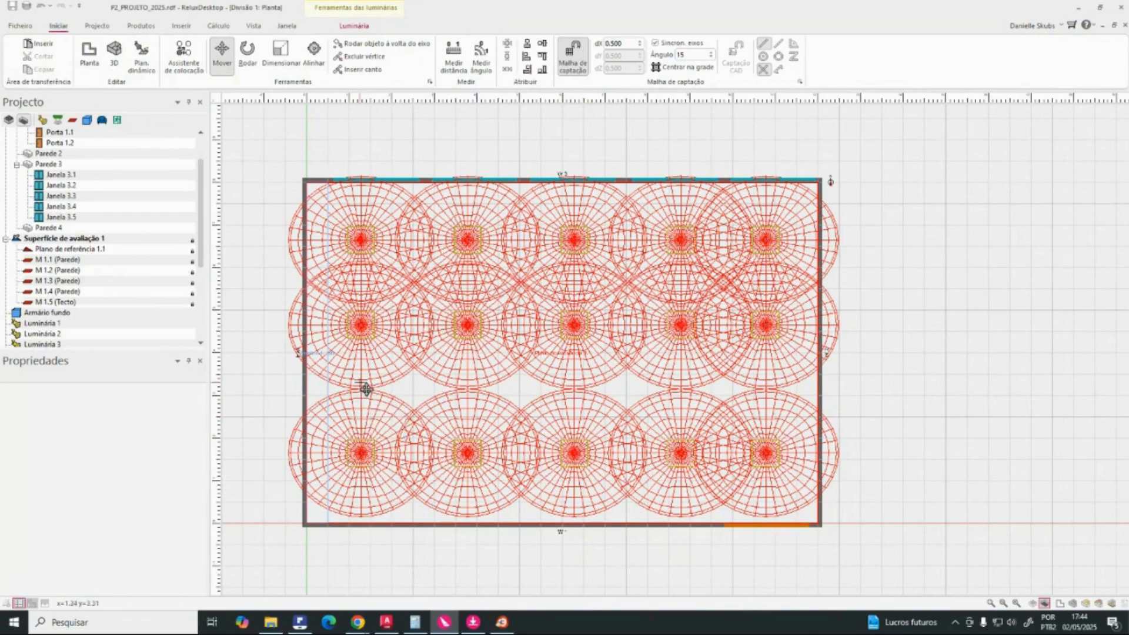
Step: Move Luminária 1 and Luminária 2 each 0.5 m towards the door wall, to Y 1.15 m
{"action": "left_click", "coordinate": [365, 442]}
{"action": "left_click_drag", "start_coordinate": [362, 374], "coordinate": [371, 405]}
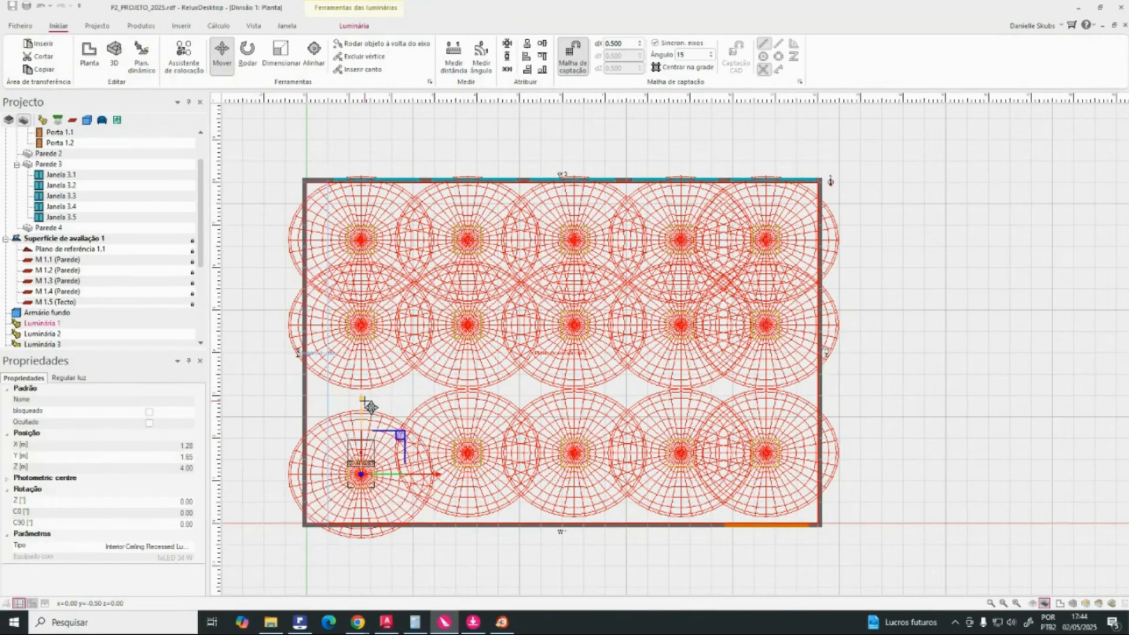
{"action": "left_click", "coordinate": [471, 453]}
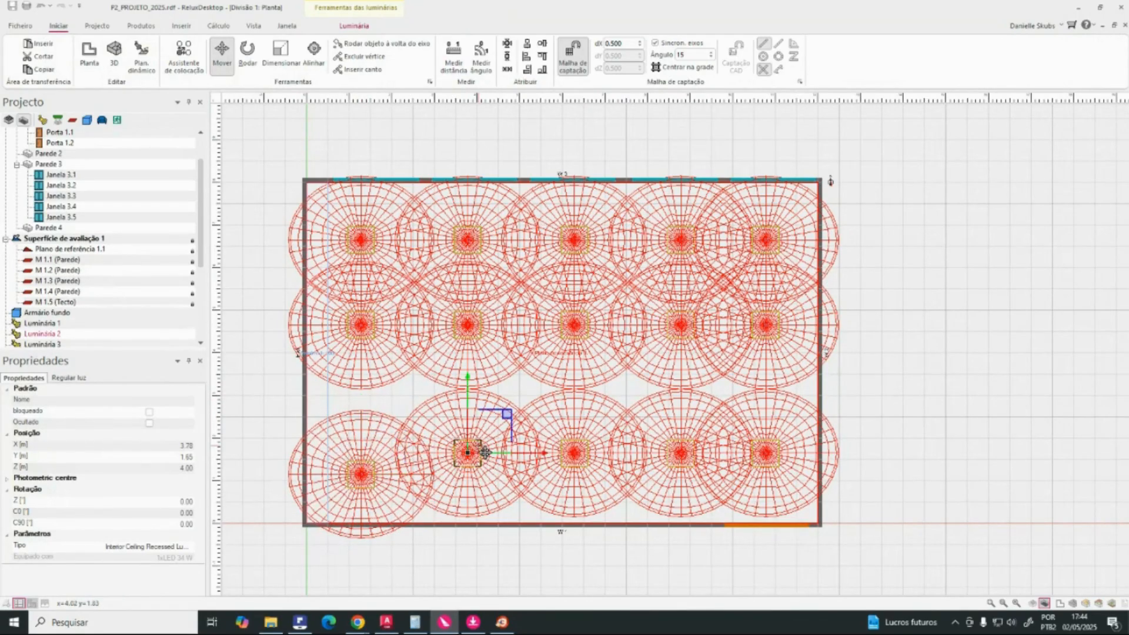
{"action": "left_click_drag", "start_coordinate": [477, 385], "coordinate": [472, 411]}
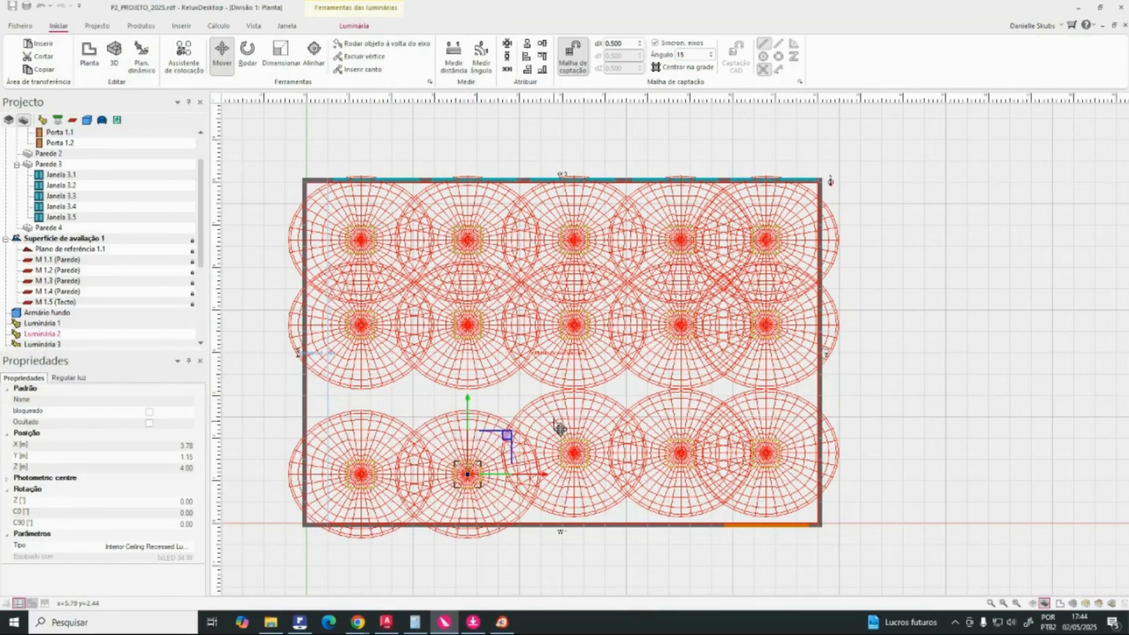
{"action": "key", "text": "Escape"}
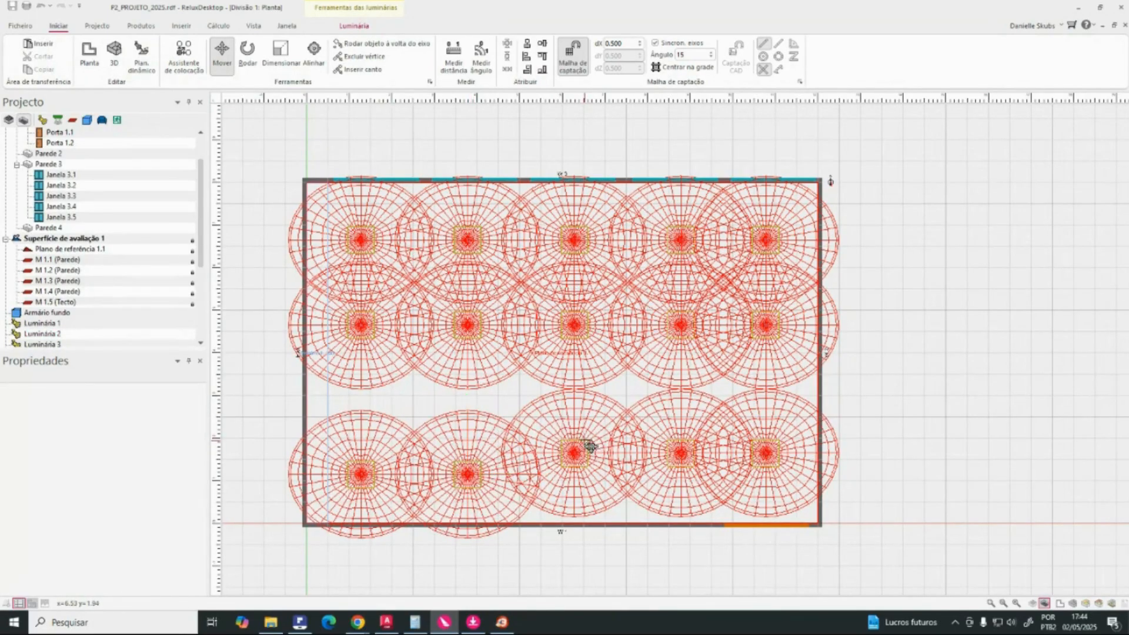
Step: Move Luminária 3, Luminária 4 and Luminária 5 each 0.5 m towards the door wall, in line with Luminária 1 and 2
{"action": "left_click", "coordinate": [567, 450]}
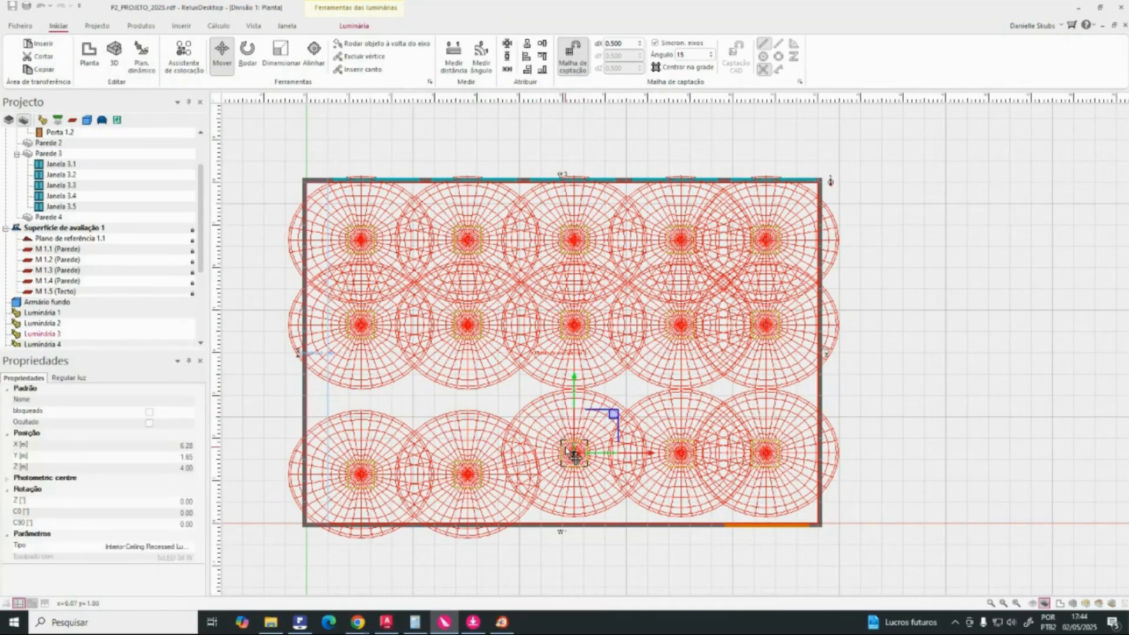
{"action": "left_click_drag", "start_coordinate": [582, 386], "coordinate": [580, 413]}
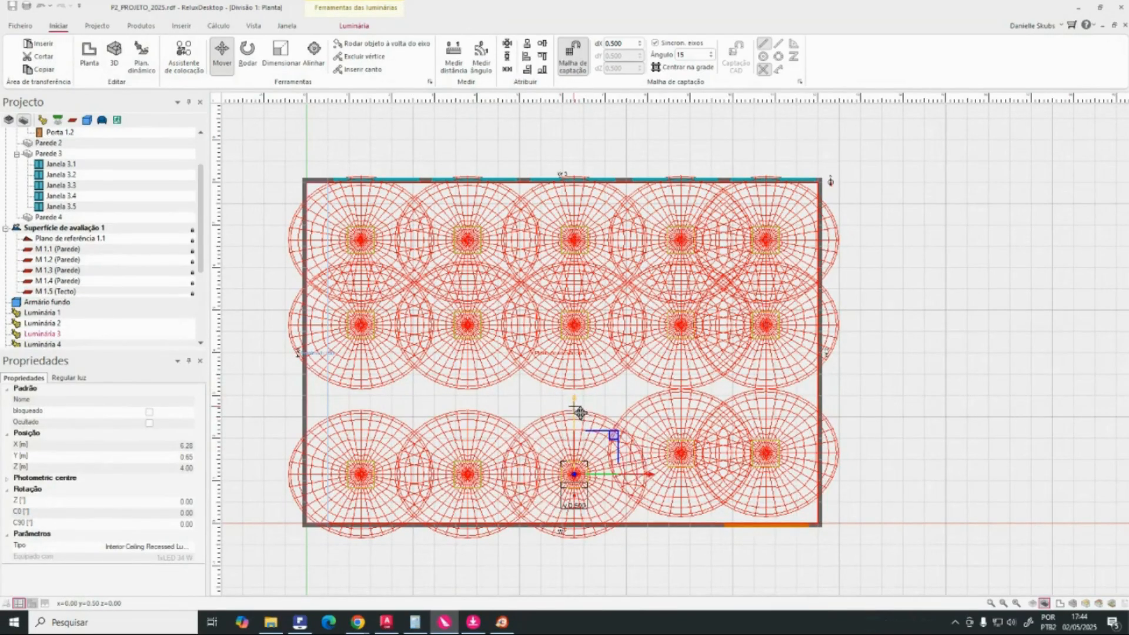
{"action": "left_click", "coordinate": [680, 450]}
{"action": "left_click_drag", "start_coordinate": [681, 383], "coordinate": [686, 403]}
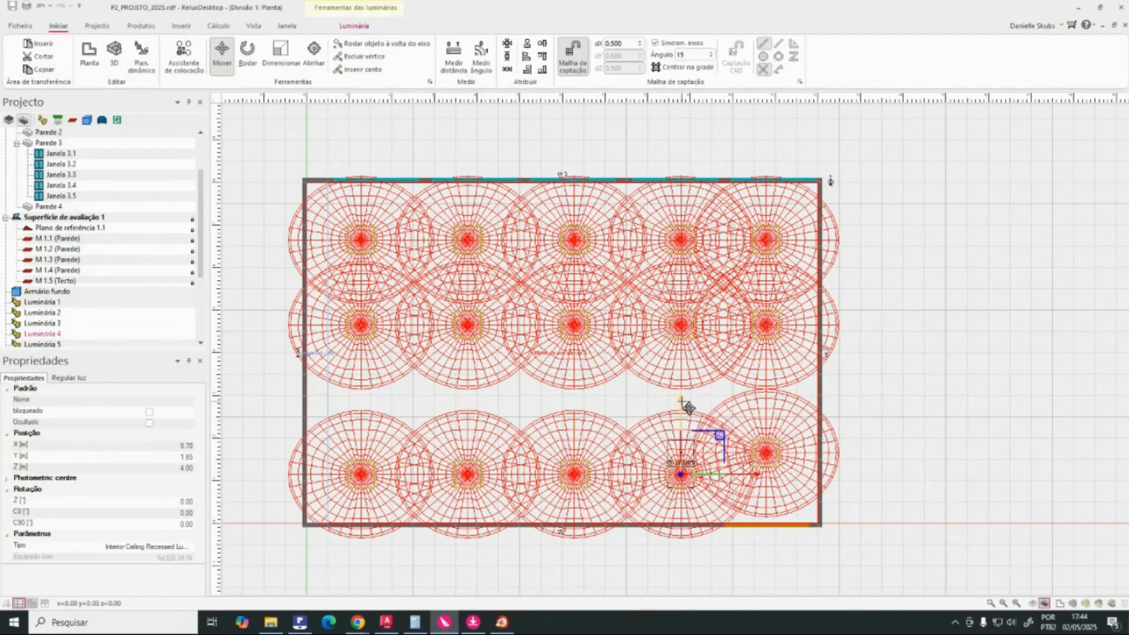
{"action": "left_click", "coordinate": [765, 452]}
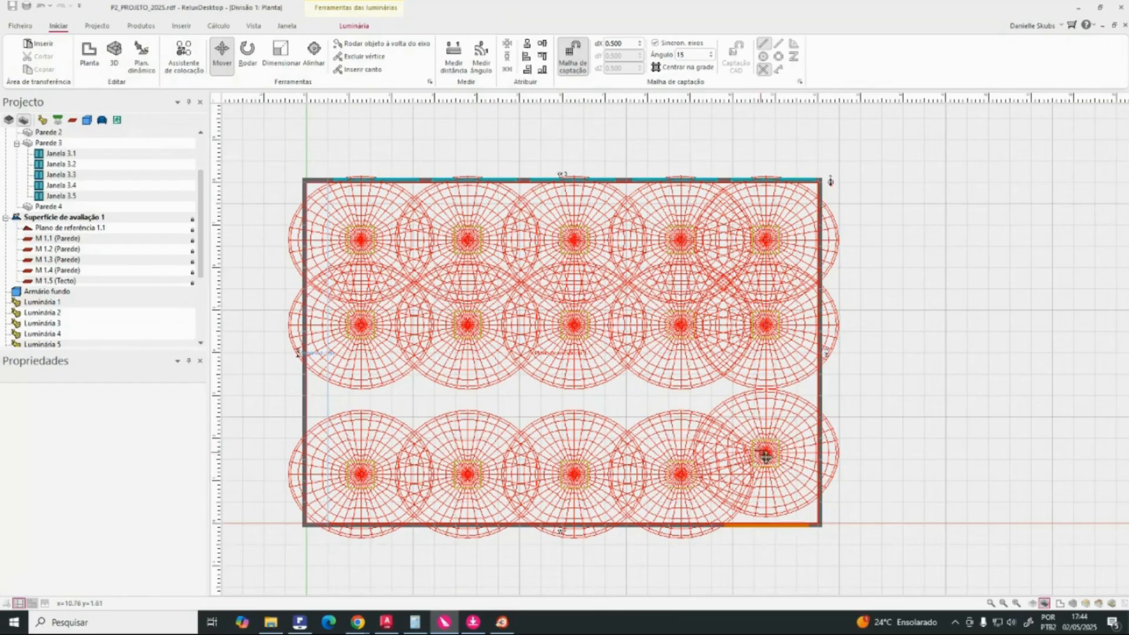
{"action": "left_click_drag", "start_coordinate": [767, 383], "coordinate": [773, 404]}
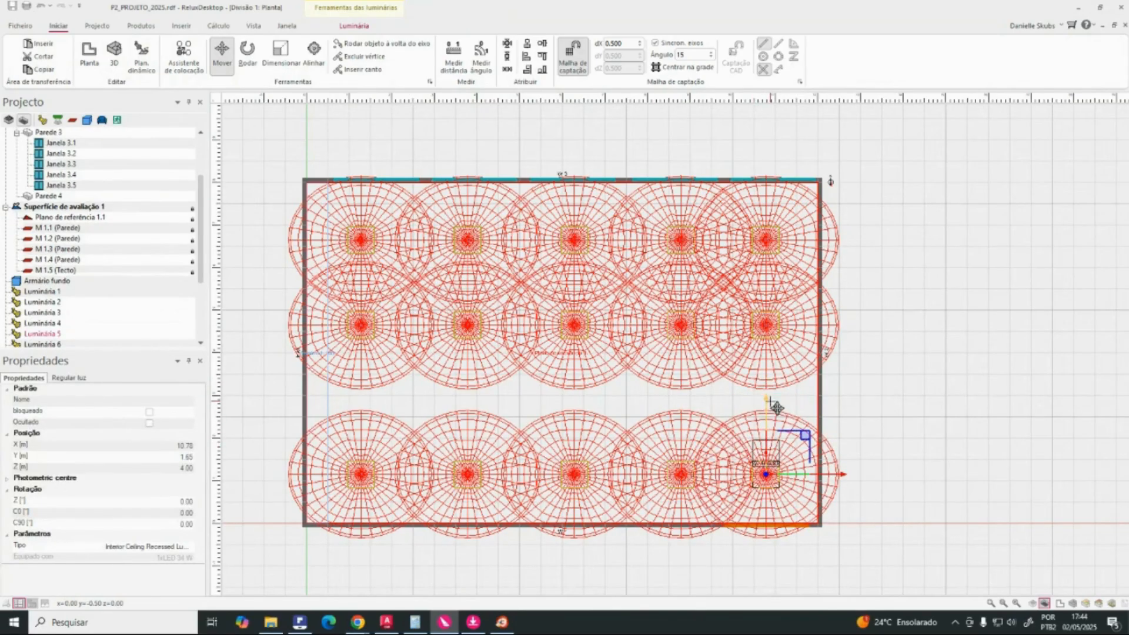
Step: Duplicate the row of five luminaires nearest the doors, Luminária 1 to 5
{"action": "left_click_drag", "start_coordinate": [811, 517], "coordinate": [347, 442]}
{"action": "key", "text": "ctrl+c"}
{"action": "key", "text": "ctrl+v"}
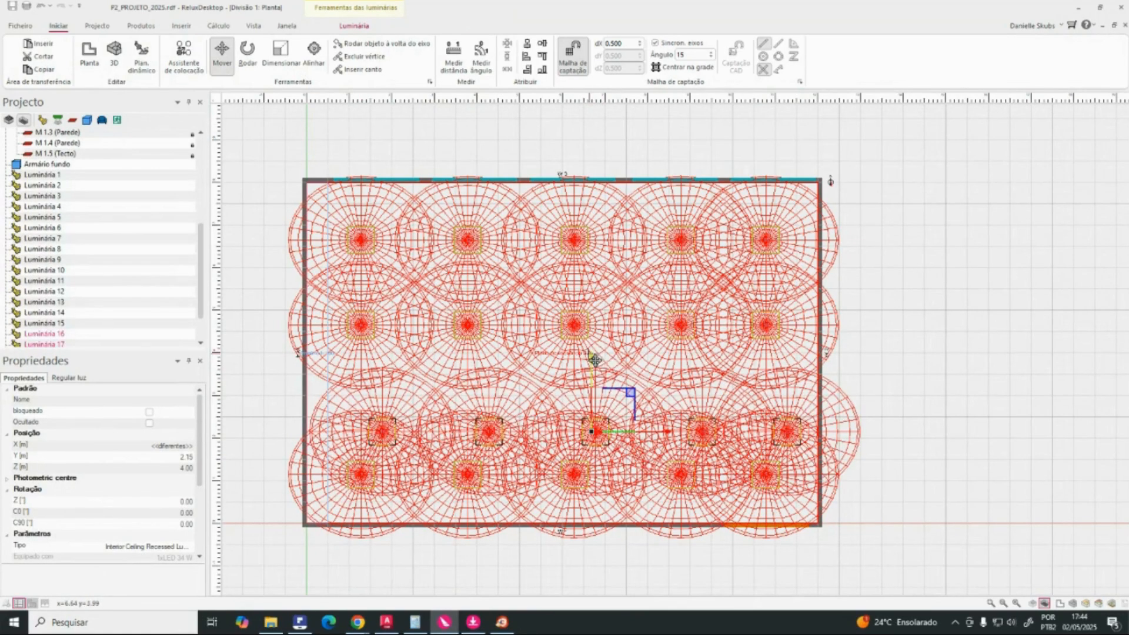
Step: Move the duplicated row 1 m towards the window wall and -0.5 m in X, aligning it with the existing luminaire columns
{"action": "left_click_drag", "start_coordinate": [594, 361], "coordinate": [591, 339]}
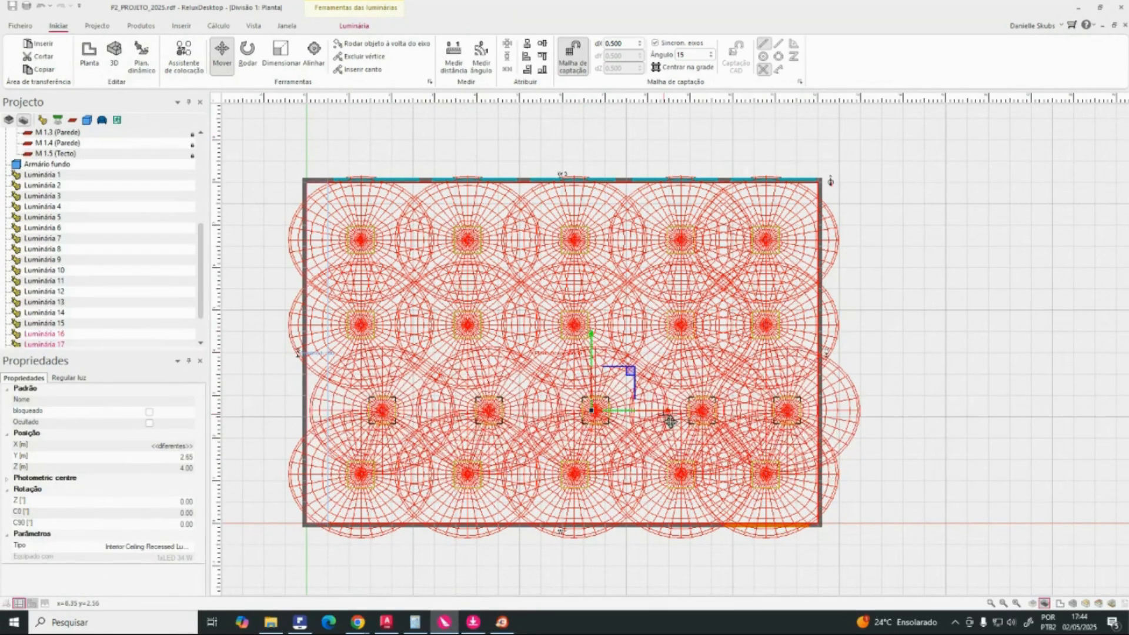
{"action": "left_click_drag", "start_coordinate": [669, 411], "coordinate": [647, 419]}
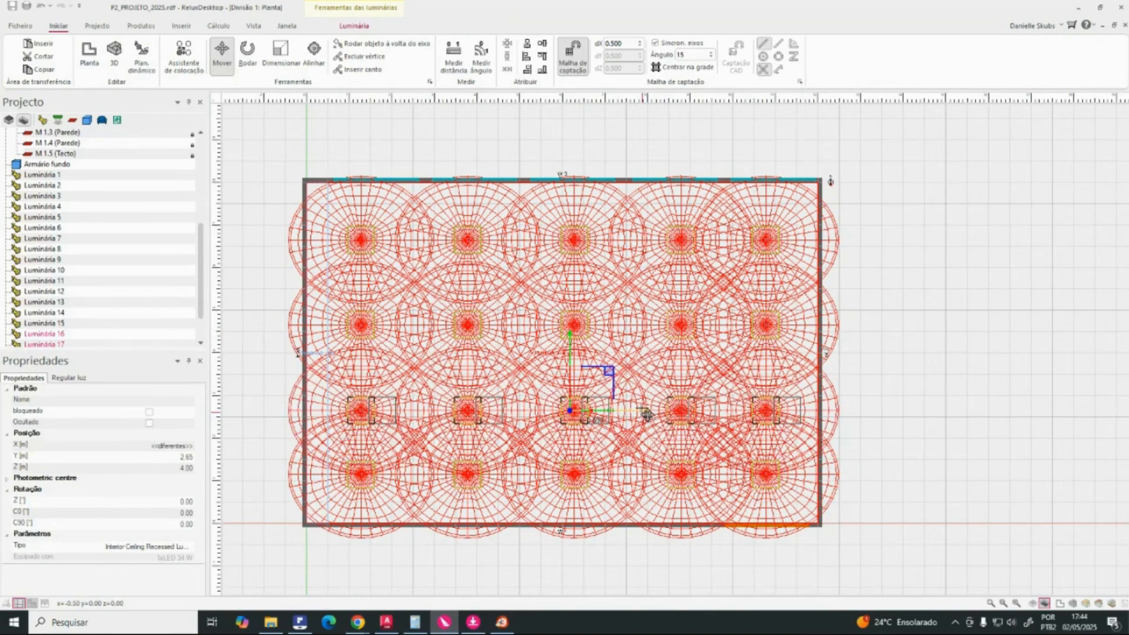
{"action": "left_click_drag", "start_coordinate": [575, 375], "coordinate": [578, 356]}
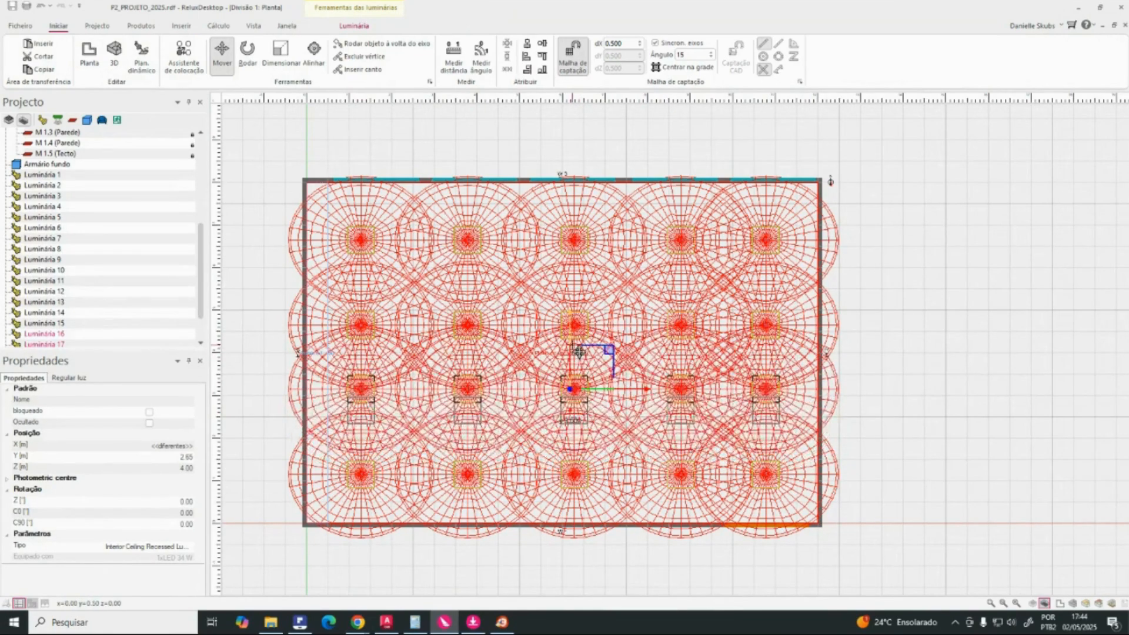
{"action": "left_click", "coordinate": [894, 348]}
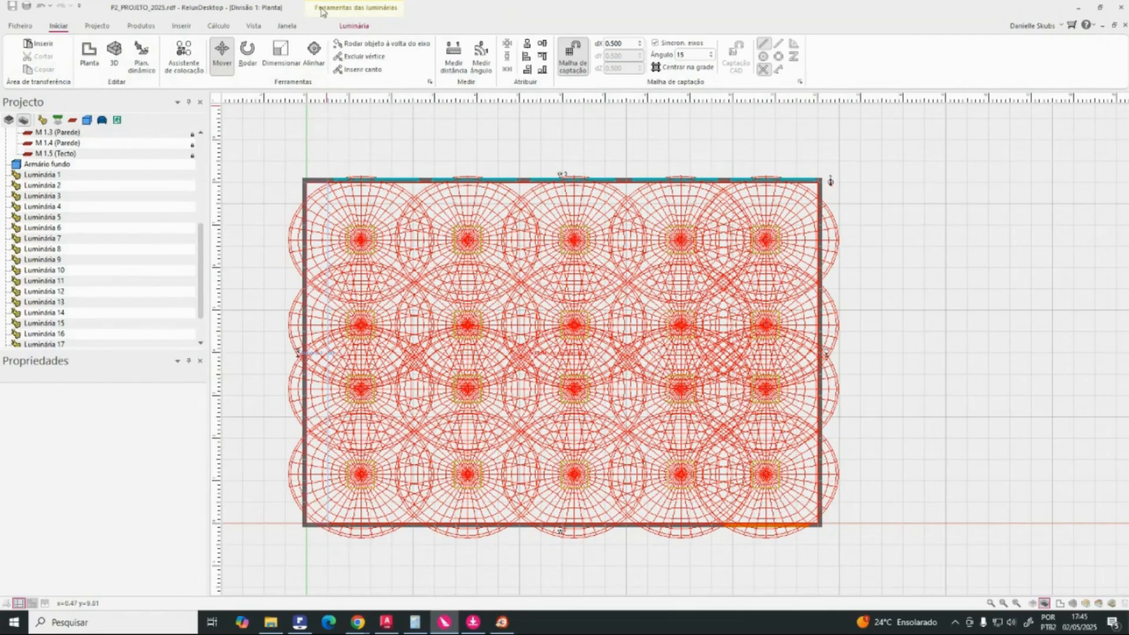
Step: Run the Relux calculation for natural light only with the new luminaire layout
{"action": "left_click", "coordinate": [217, 26]}
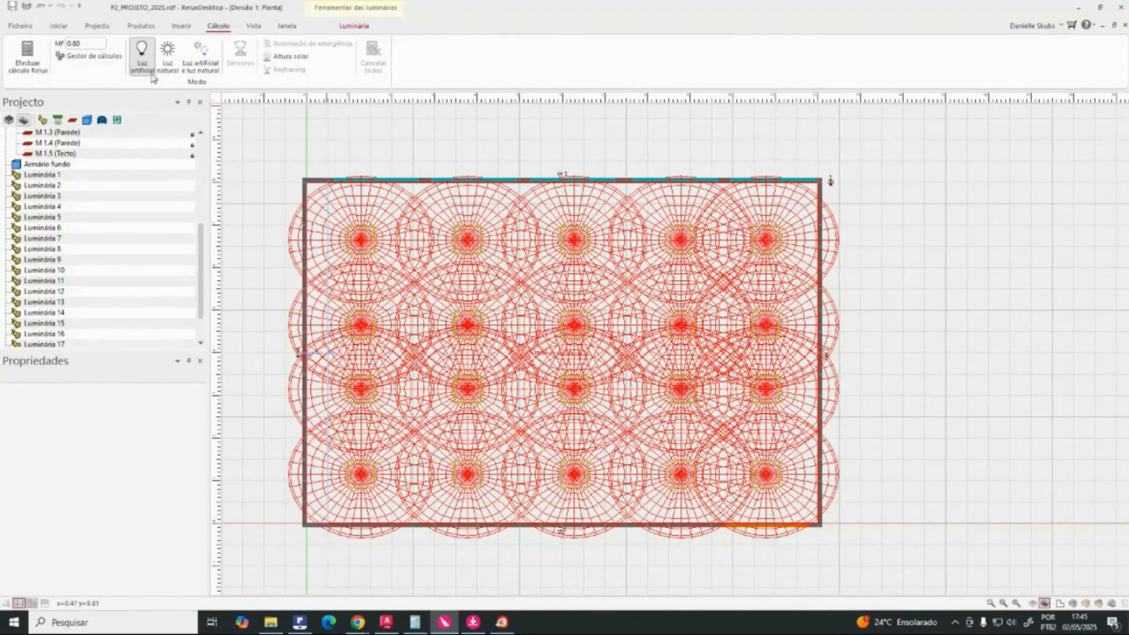
{"action": "left_click", "coordinate": [168, 59]}
{"action": "left_click", "coordinate": [27, 59]}
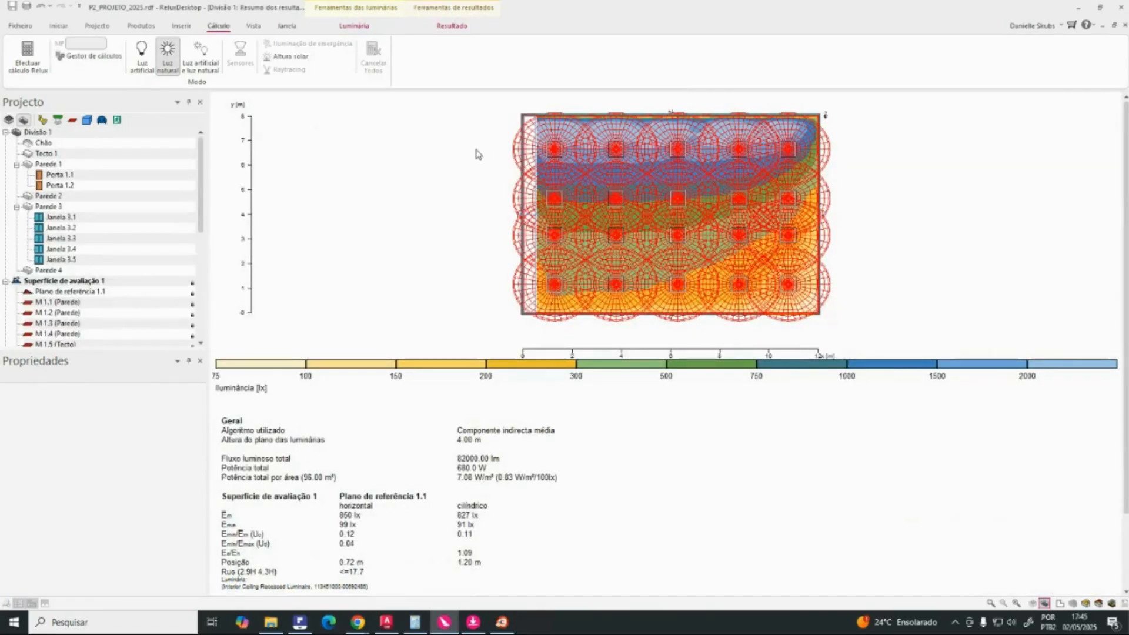
Step: Run the Relux calculation for artificial light only and show the illuminance table of Plano de referência 1.1
{"action": "left_click", "coordinate": [142, 56]}
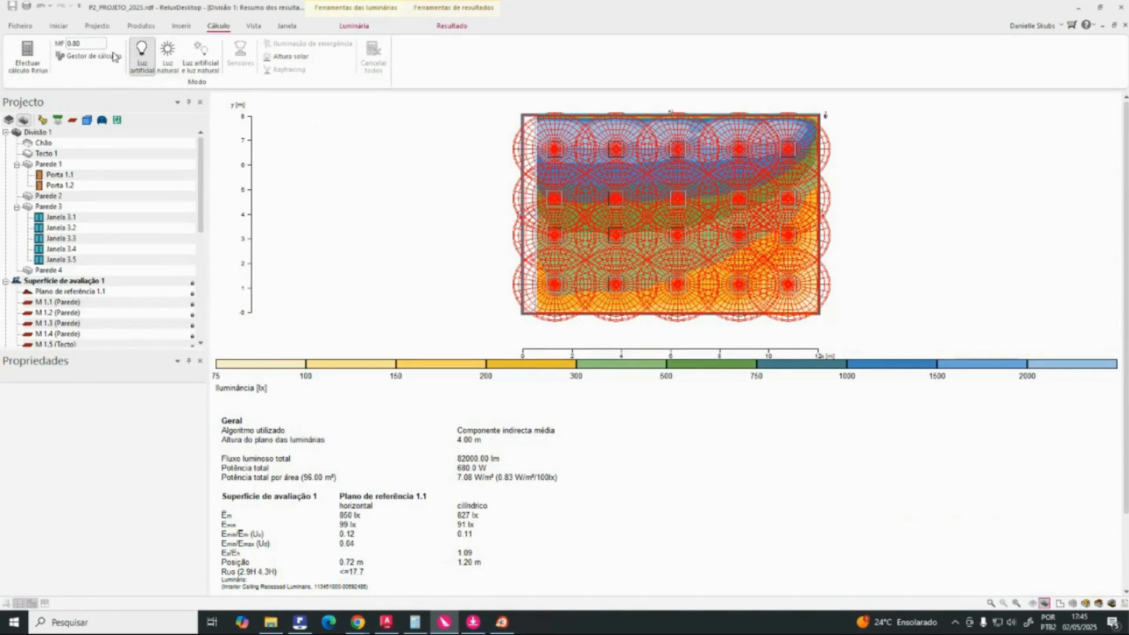
{"action": "left_click", "coordinate": [35, 65]}
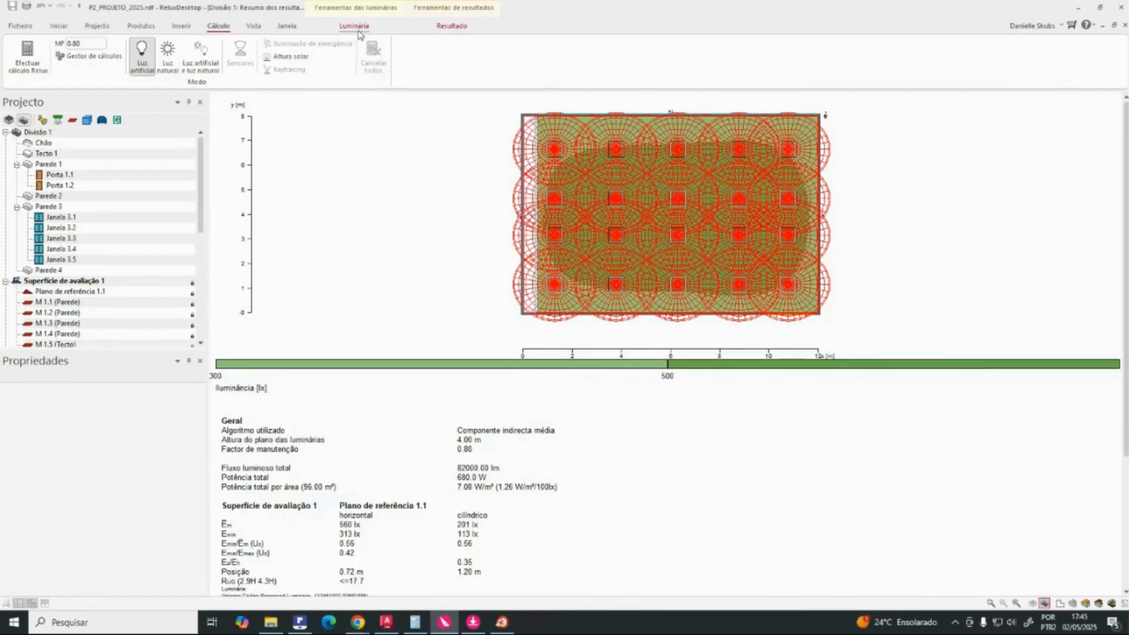
{"action": "left_click", "coordinate": [452, 25]}
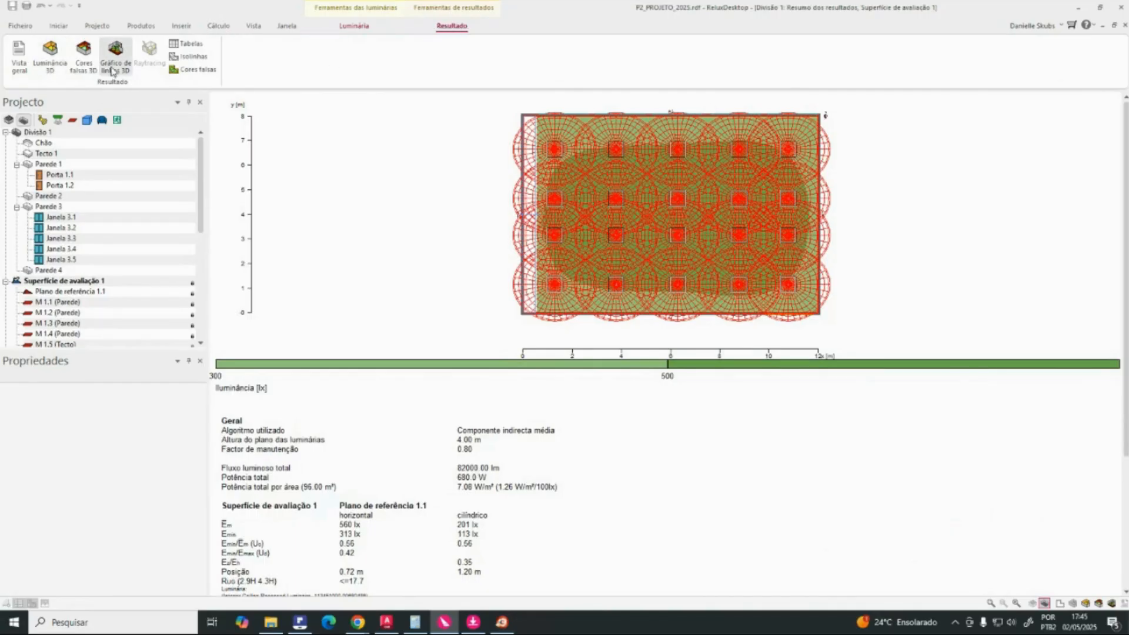
{"action": "left_click", "coordinate": [187, 44]}
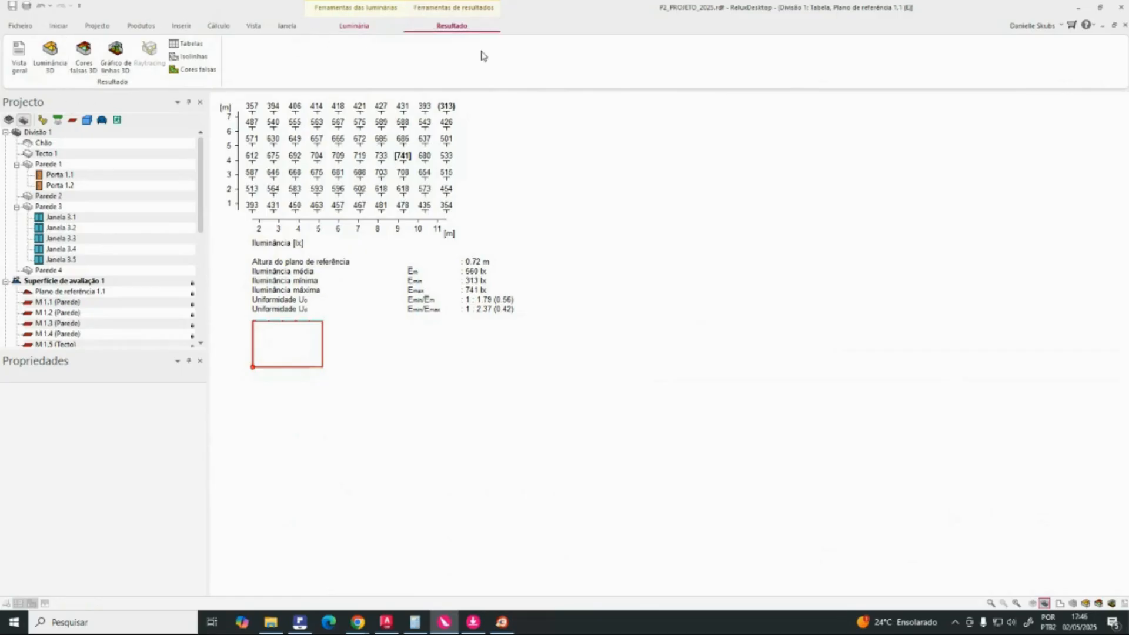
Step: Display both Resultados views, the measuring surface values and the tree of result pages
{"action": "left_click", "coordinate": [289, 27]}
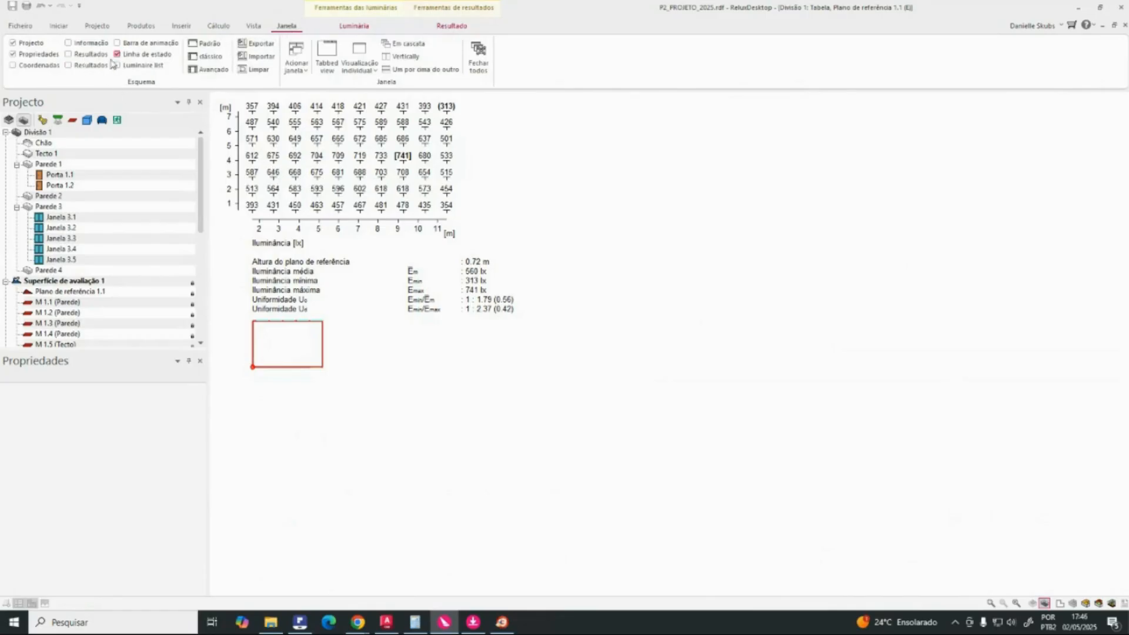
{"action": "left_click", "coordinate": [69, 54]}
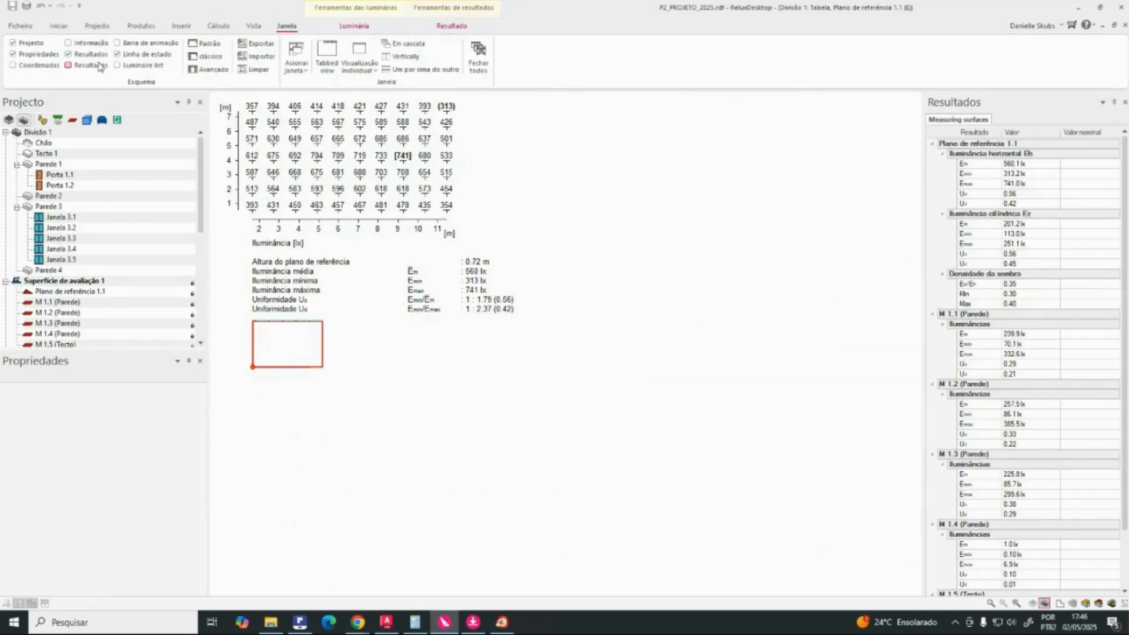
{"action": "left_click", "coordinate": [99, 66]}
{"action": "left_click_drag", "start_coordinate": [137, 43], "coordinate": [1021, 98]}
{"action": "double_click", "coordinate": [1073, 97]}
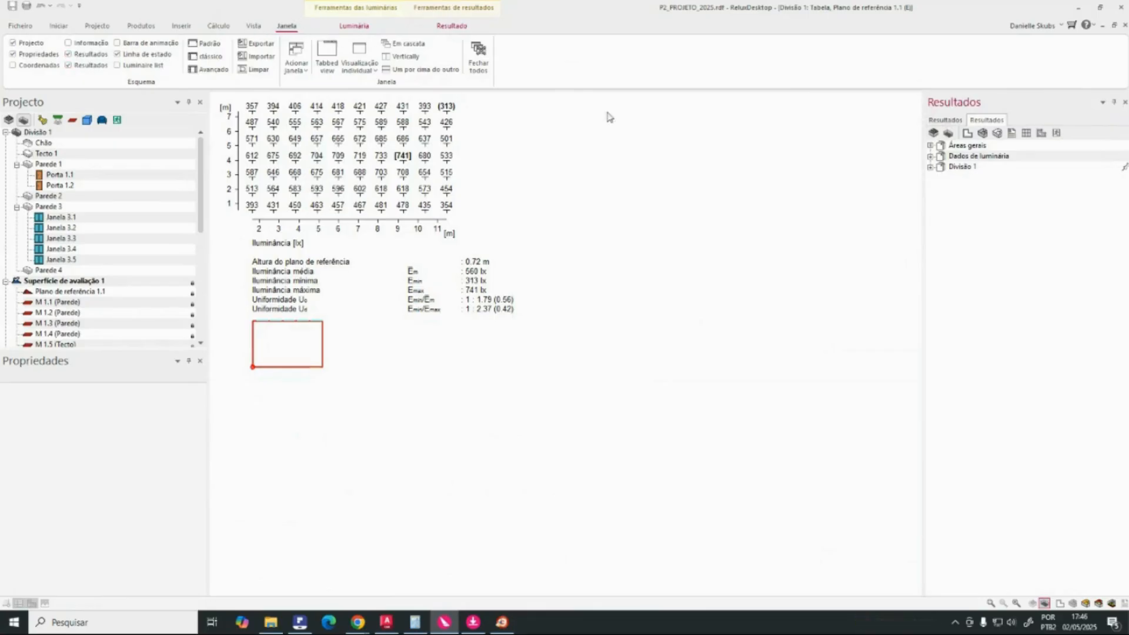
Step: Expand Áreas gerais, Dados de luminária and Divisão 1 in the results tree and select Superfície de avaliação 1 in the results summary
{"action": "left_click", "coordinate": [929, 147]}
{"action": "left_click", "coordinate": [930, 177]}
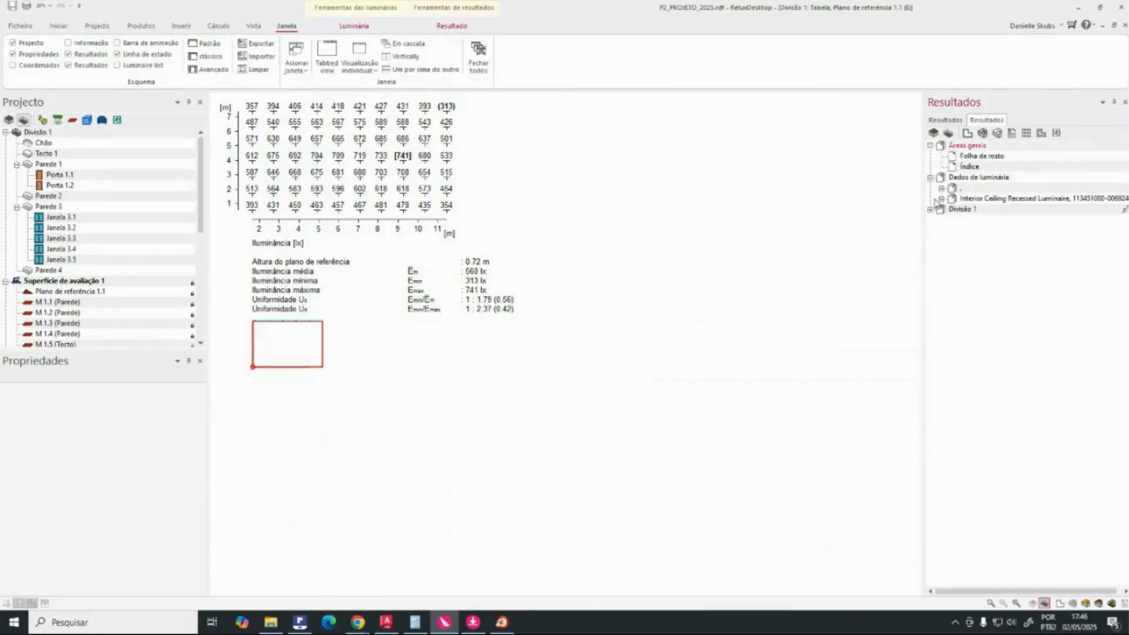
{"action": "left_click", "coordinate": [931, 208]}
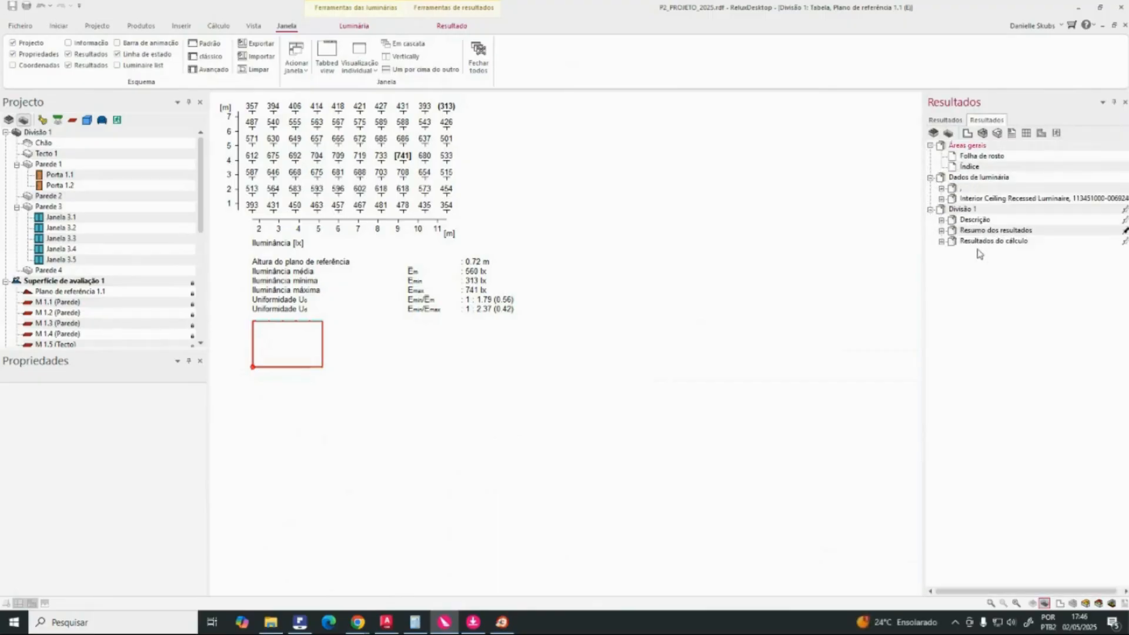
{"action": "left_click", "coordinate": [941, 241]}
{"action": "left_click", "coordinate": [941, 231]}
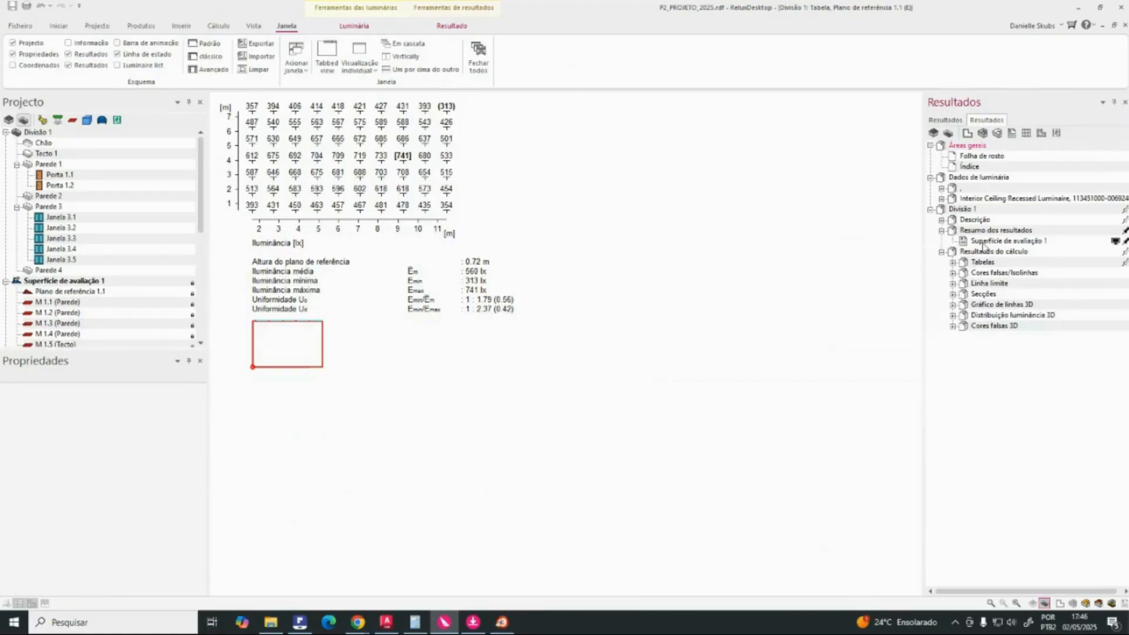
{"action": "left_click", "coordinate": [994, 241]}
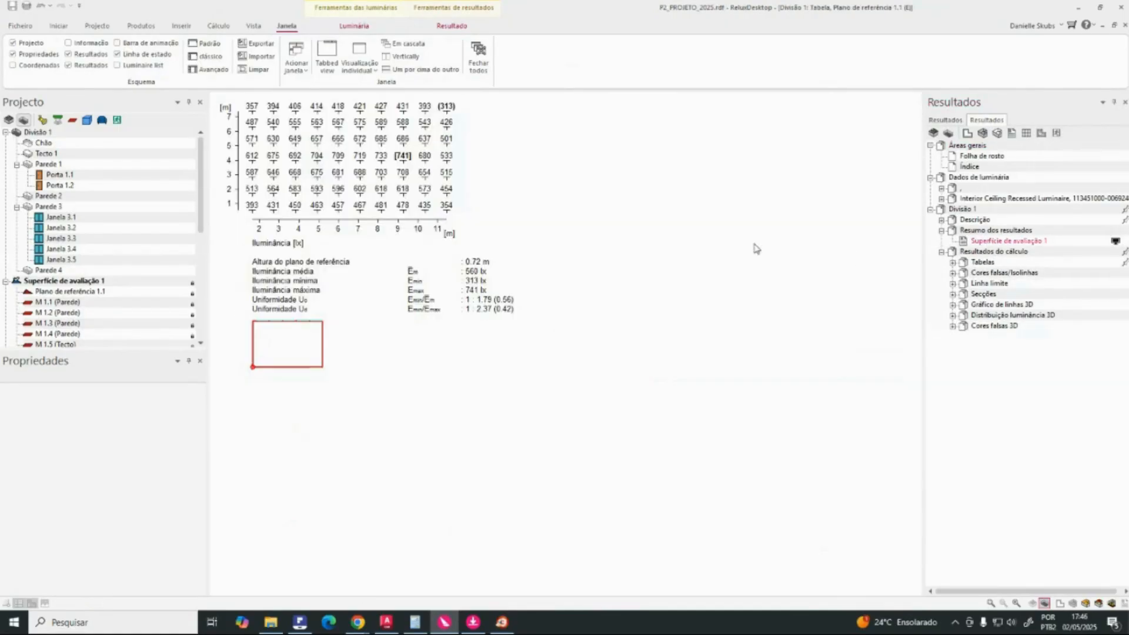
Step: Compare the Iluminância tables of Chão and Plano de referência 1.1 in the calculation results
{"action": "left_click", "coordinate": [953, 263]}
{"action": "left_click", "coordinate": [964, 273]}
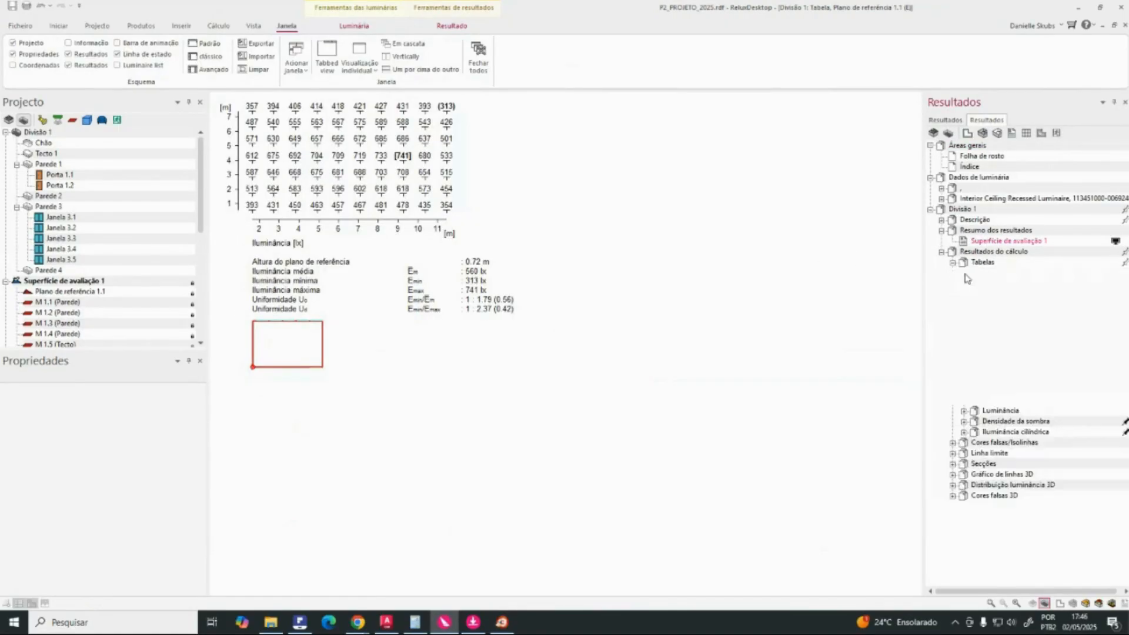
{"action": "left_click", "coordinate": [1003, 285]}
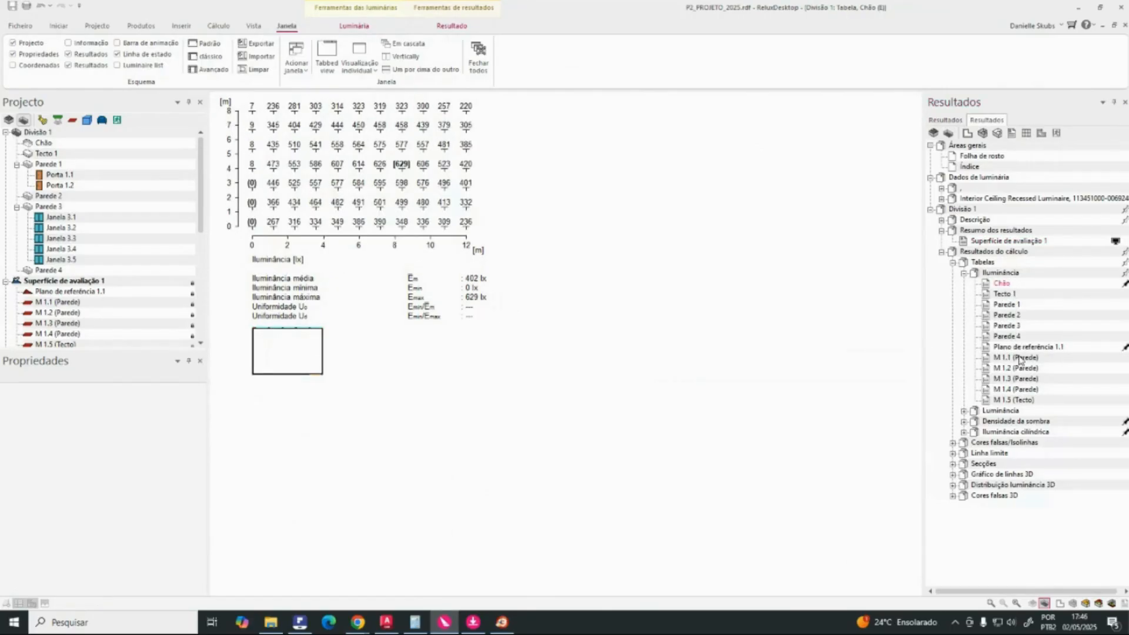
{"action": "left_click", "coordinate": [1021, 347]}
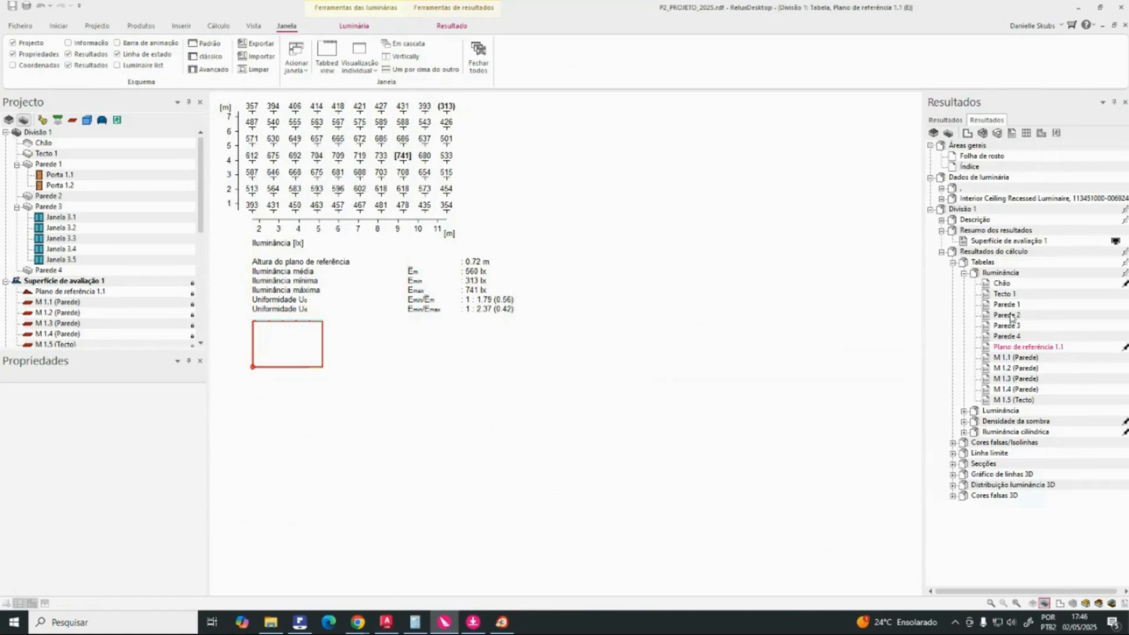
{"action": "left_click", "coordinate": [1003, 284]}
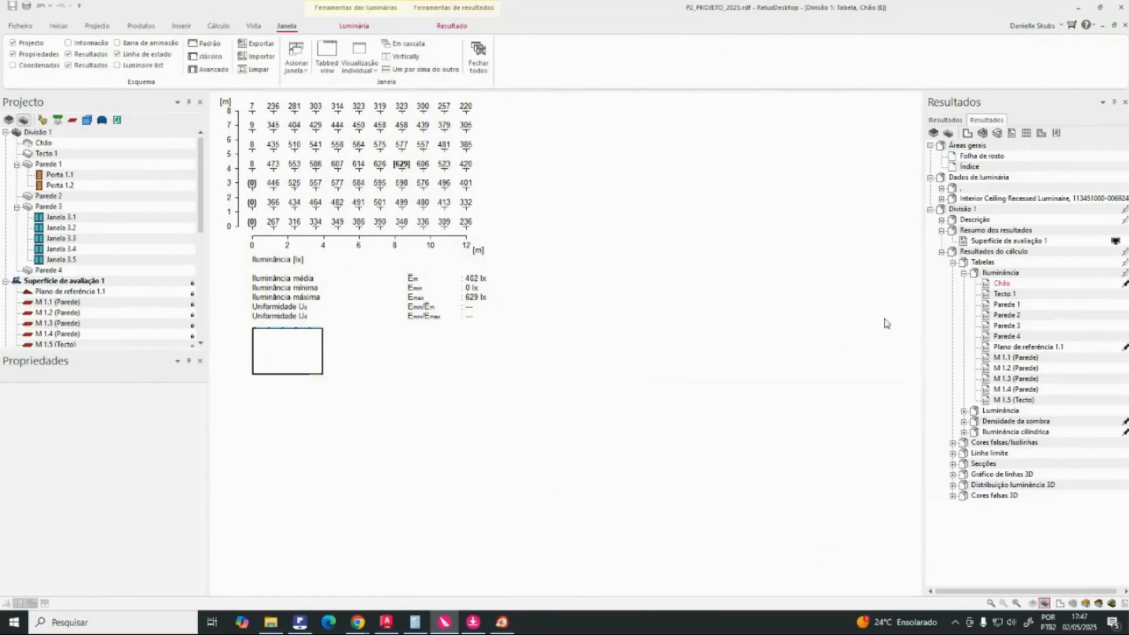
{"action": "left_click", "coordinate": [1027, 347]}
{"action": "left_click", "coordinate": [1040, 346]}
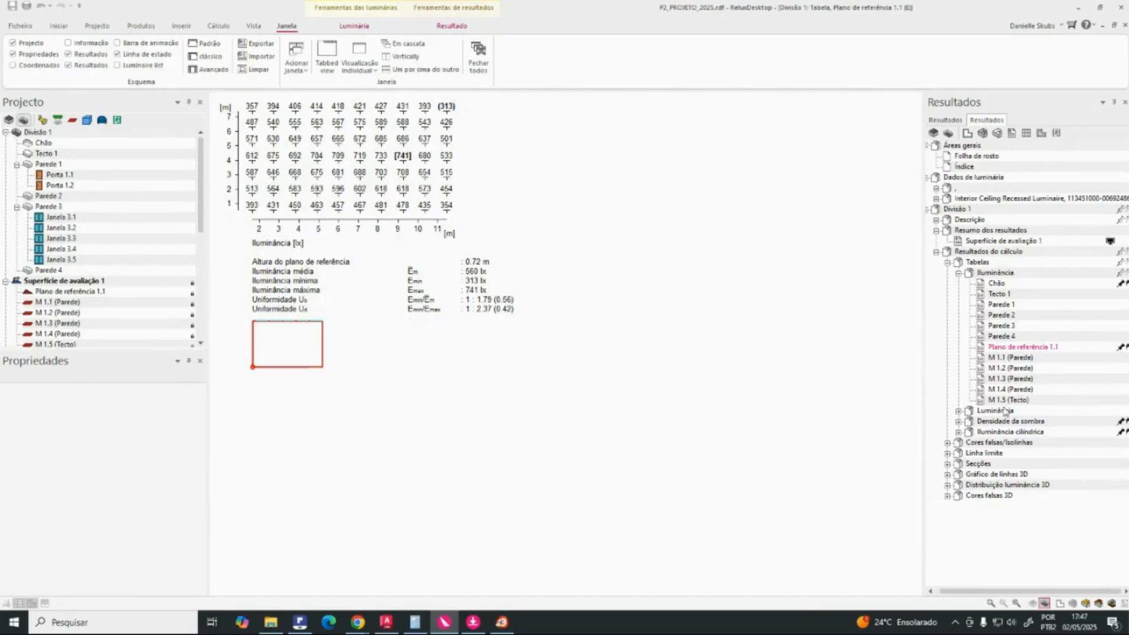
Step: View the false-colour Iluminância result of Plano de referência 1.1 and expand the Gráfico de linhas 3D results
{"action": "left_click", "coordinate": [948, 444]}
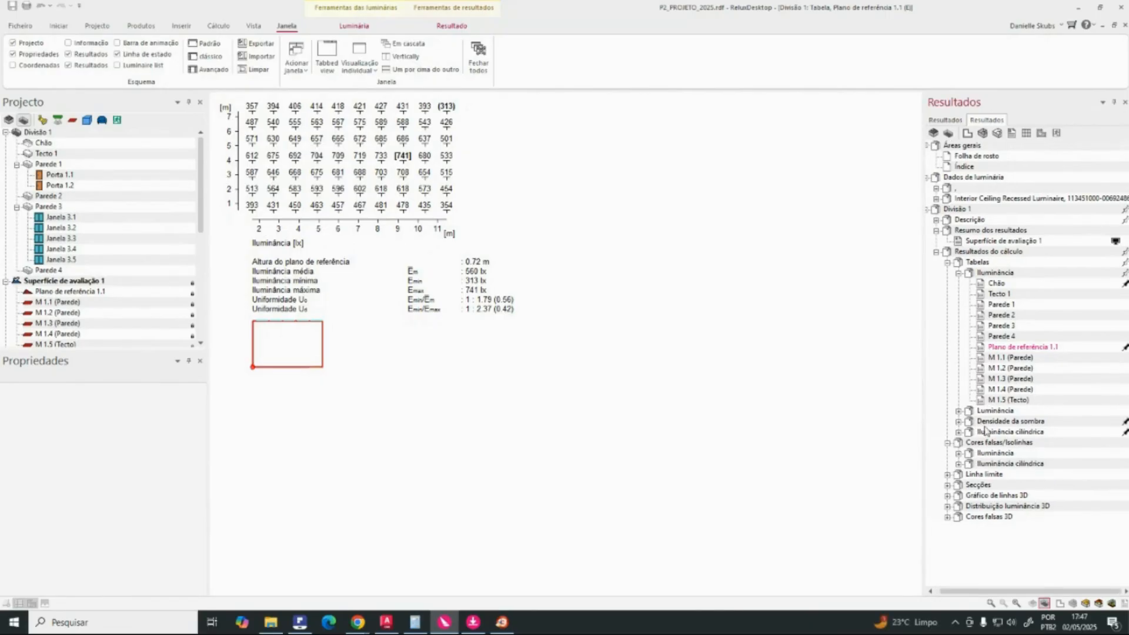
{"action": "left_click", "coordinate": [959, 454]}
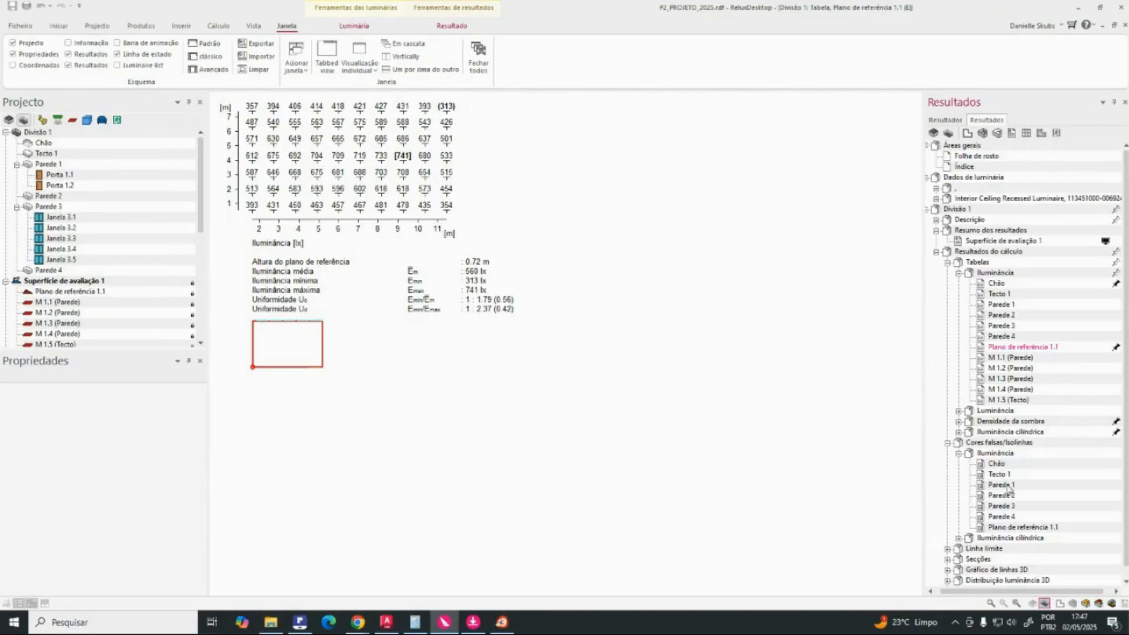
{"action": "left_click", "coordinate": [1020, 528]}
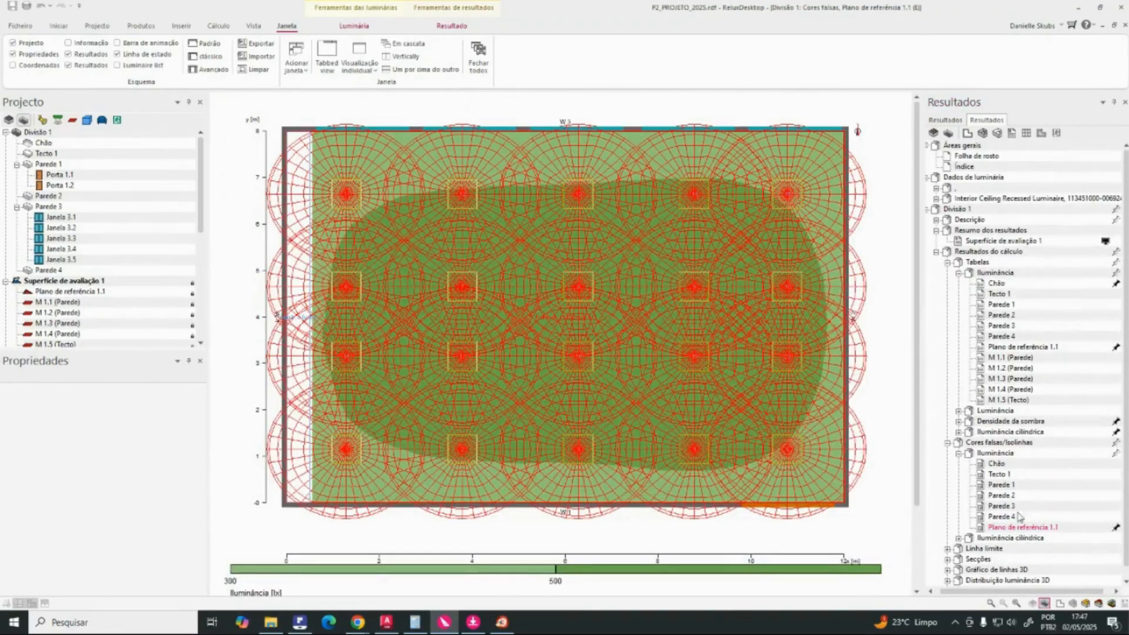
{"action": "scroll", "coordinate": [640, 300], "scroll_direction": "down", "scroll_amount": 3}
{"action": "scroll", "coordinate": [638, 327], "scroll_direction": "up", "scroll_amount": 3}
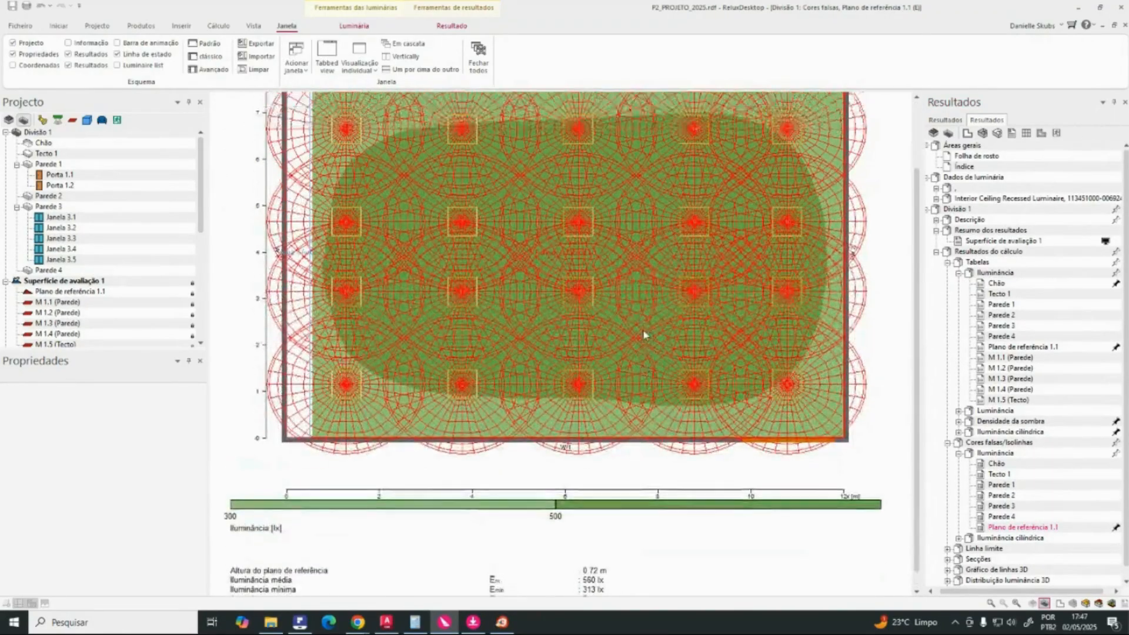
{"action": "right_click", "coordinate": [1027, 531]}
{"action": "left_click", "coordinate": [1016, 537]}
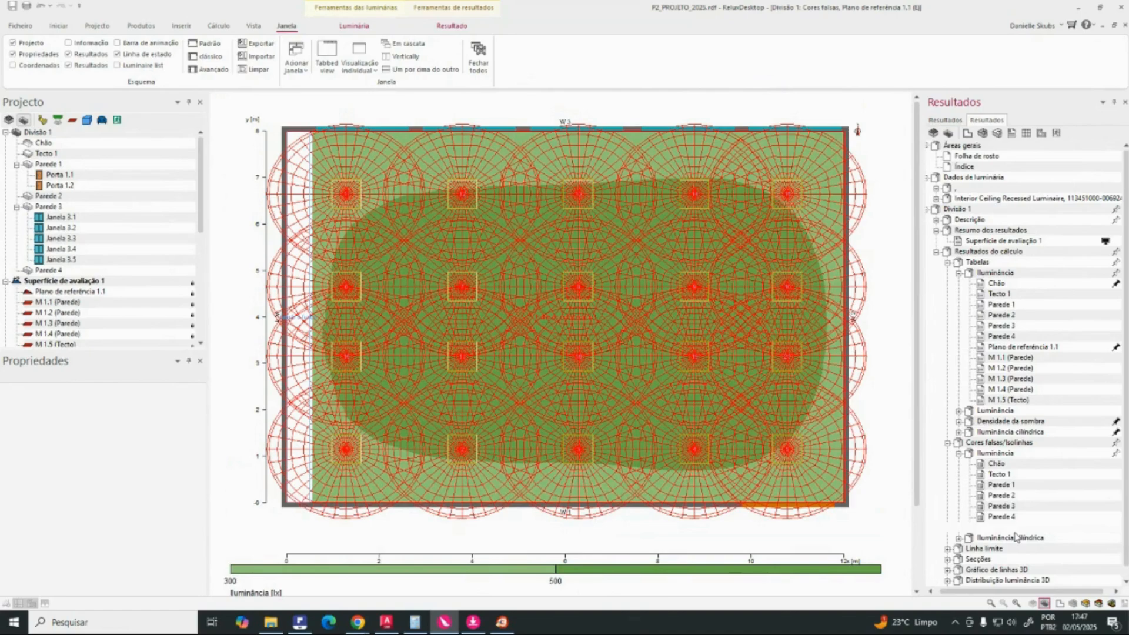
{"action": "scroll", "coordinate": [1016, 538], "scroll_direction": "down", "scroll_amount": 2}
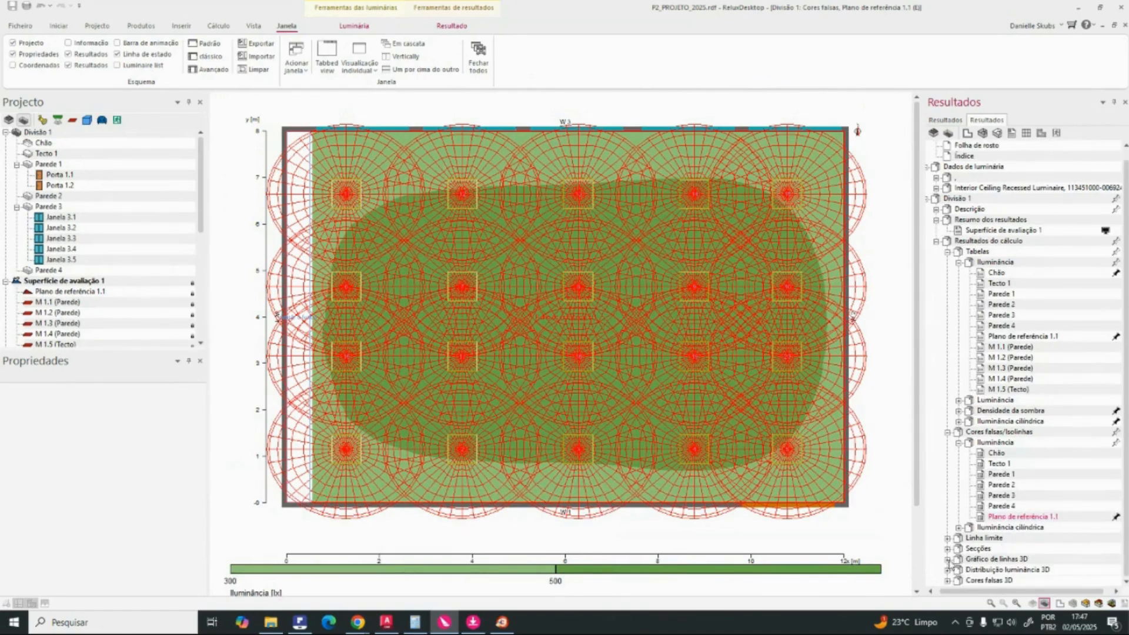
{"action": "left_click", "coordinate": [948, 559]}
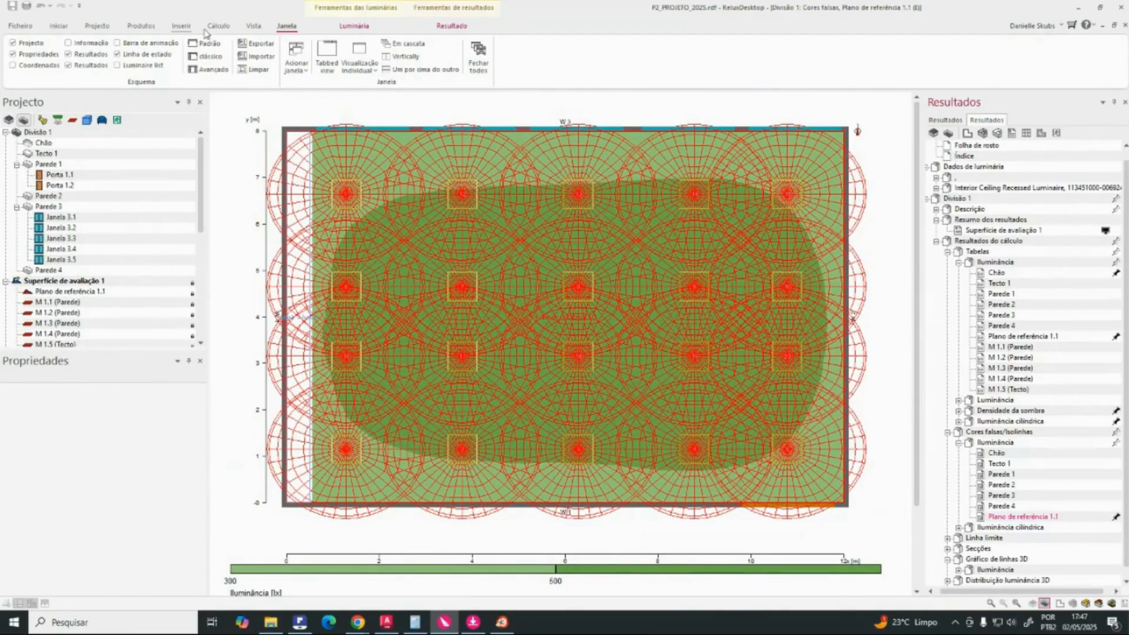
Step: Filter the results tree to show only the Resumo dos resultados, Tabelas and Cores falsas/Isolinhas entries of Divisão 1
{"action": "left_click", "coordinate": [452, 26]}
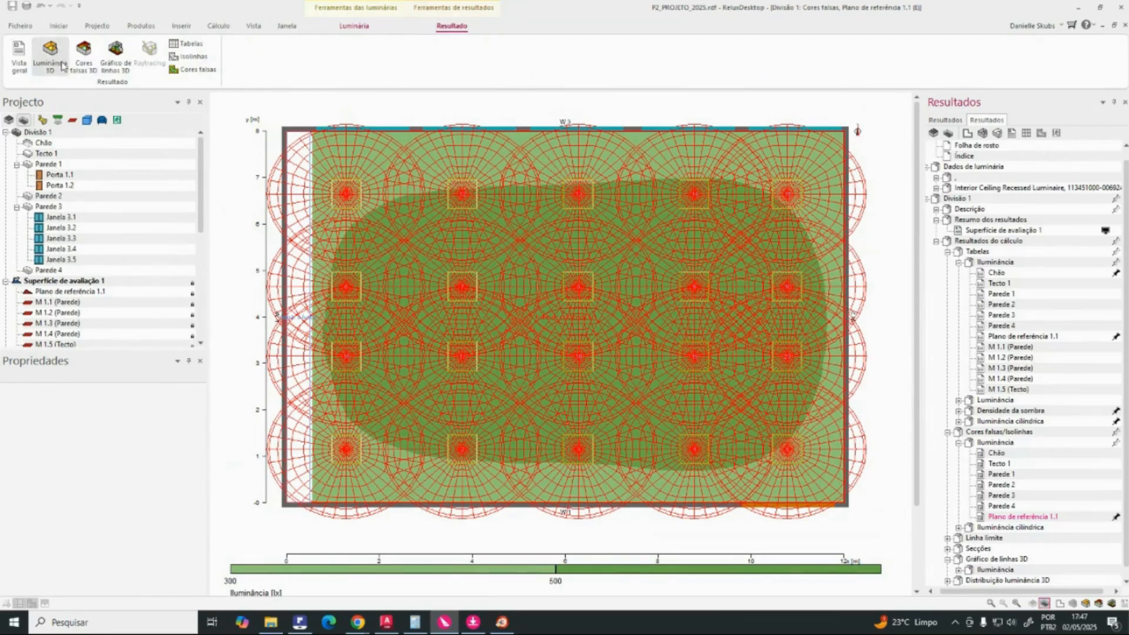
{"action": "scroll", "coordinate": [983, 573], "scroll_direction": "down", "scroll_amount": 1}
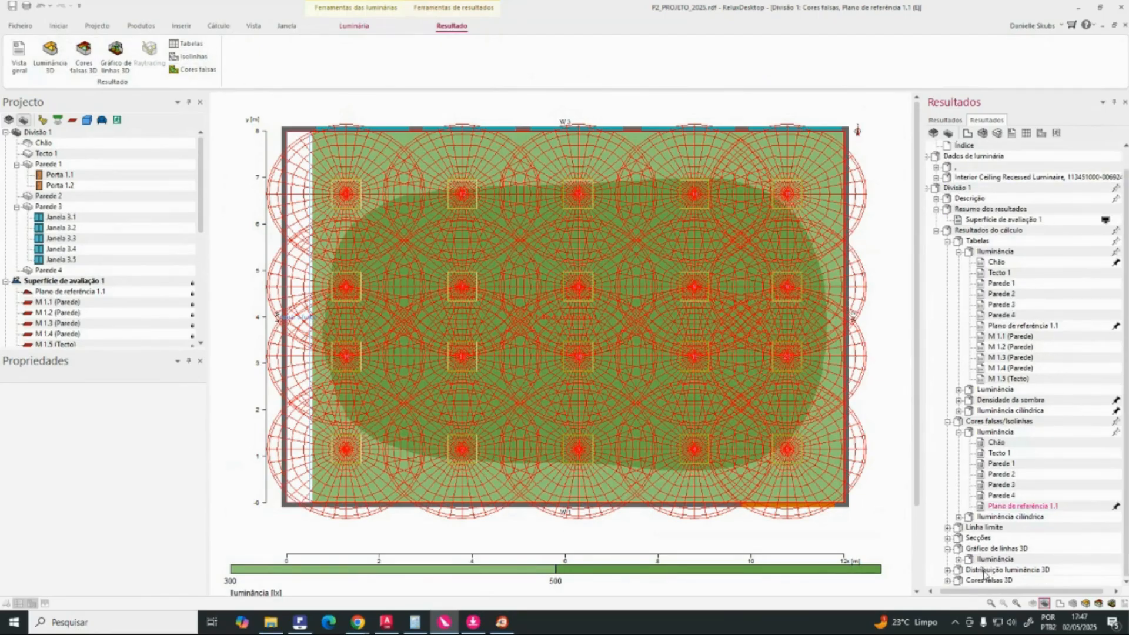
{"action": "scroll", "coordinate": [1015, 562], "scroll_direction": "up", "scroll_amount": 2}
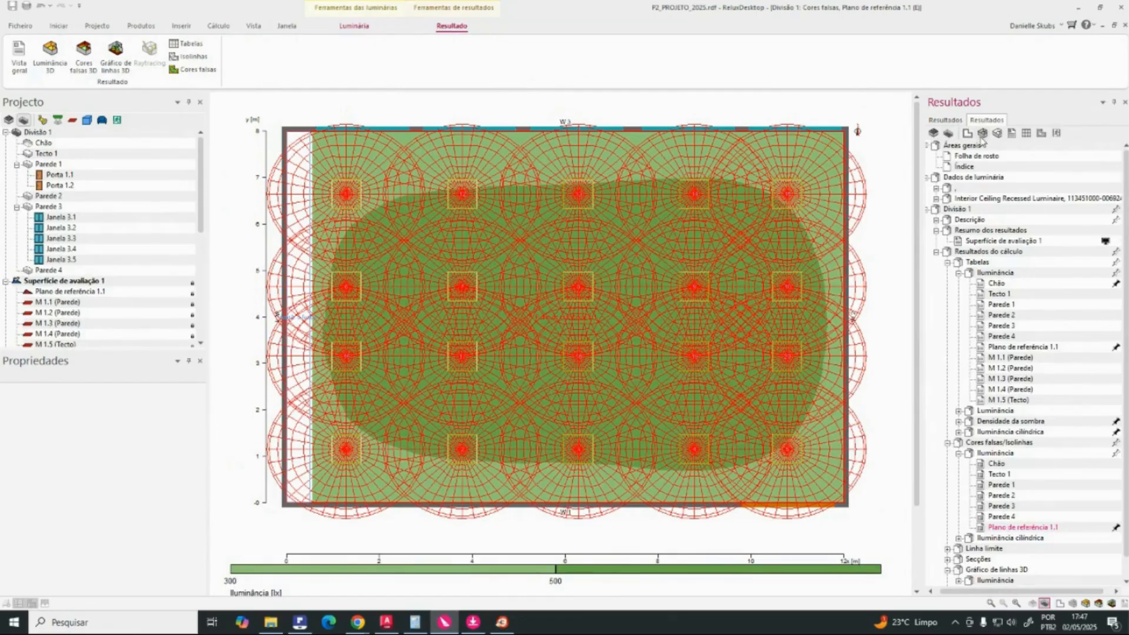
{"action": "left_click", "coordinate": [1012, 134]}
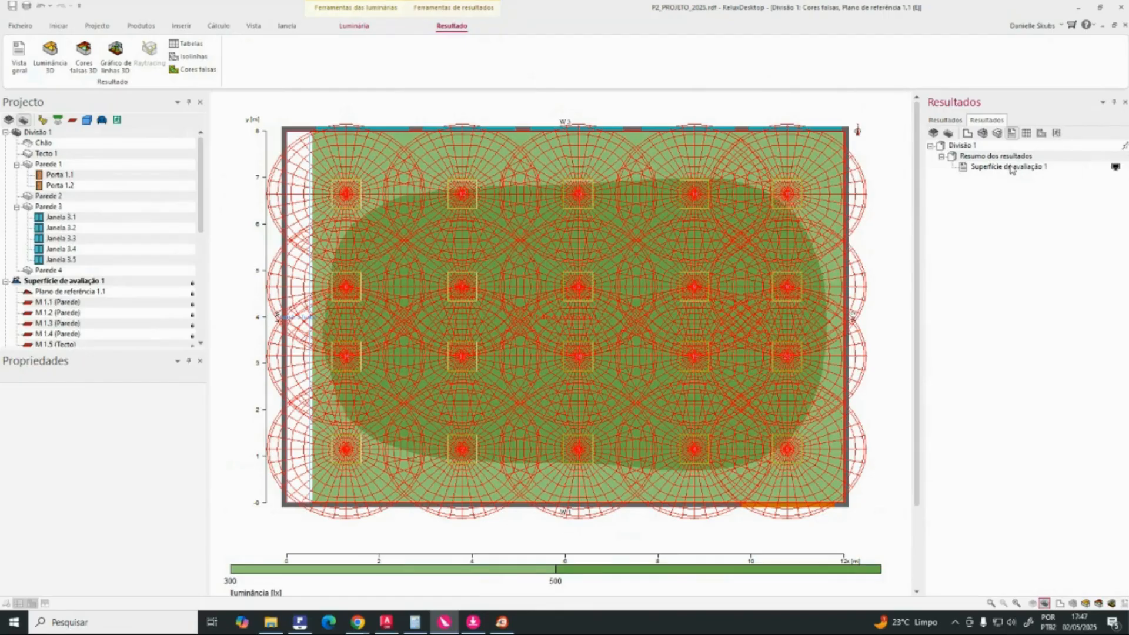
{"action": "left_click", "coordinate": [1027, 134]}
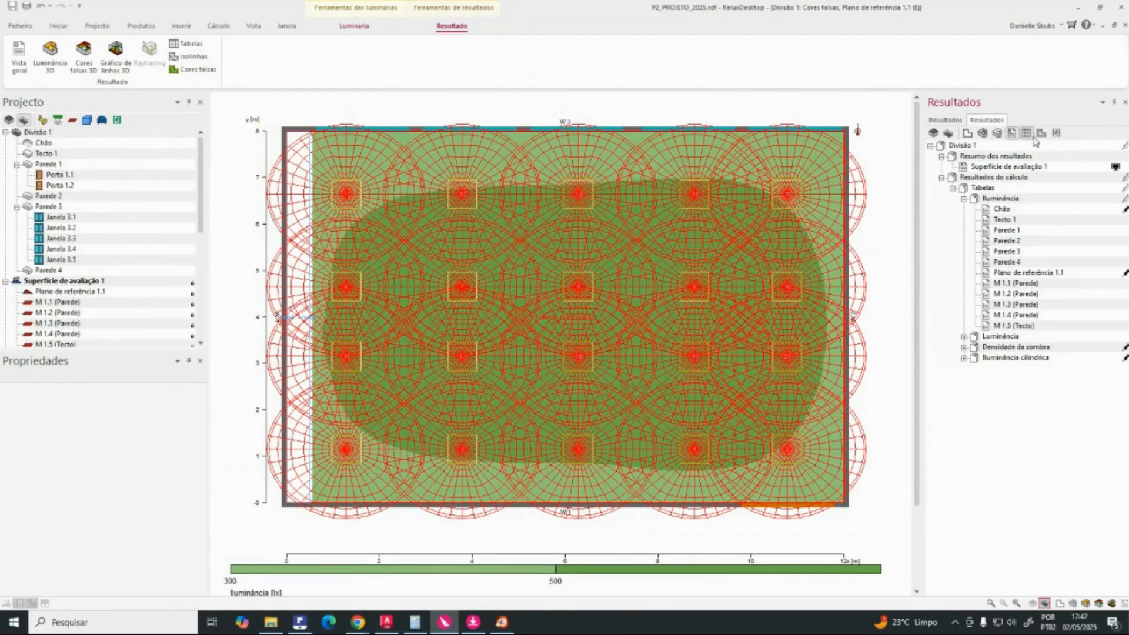
{"action": "left_click", "coordinate": [1041, 134]}
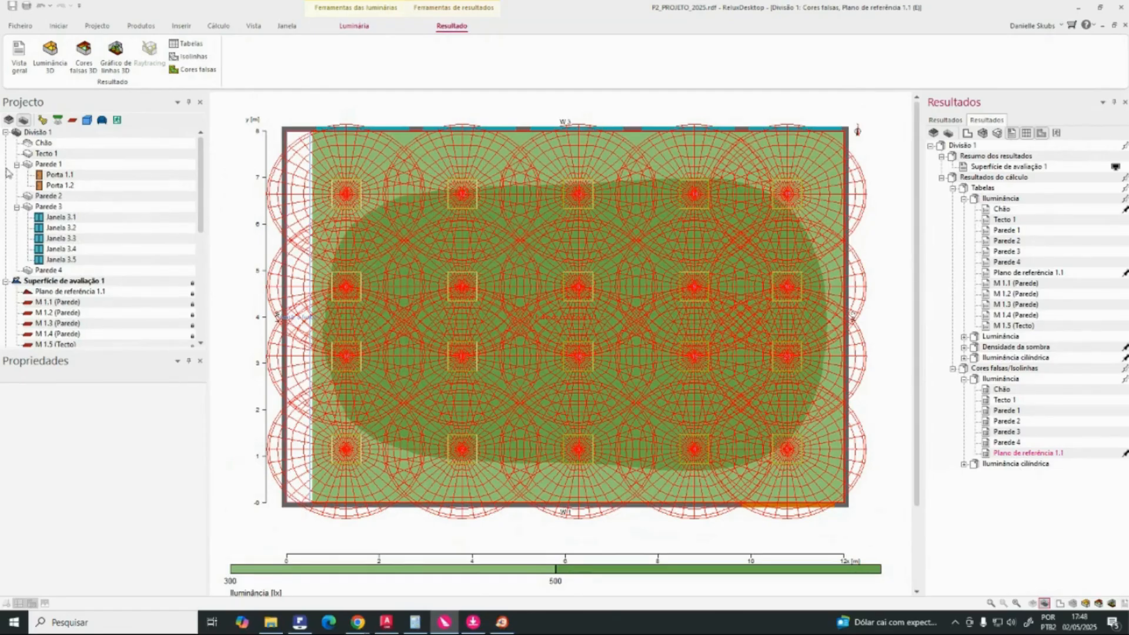
{"action": "key", "text": "alt+Tab"}
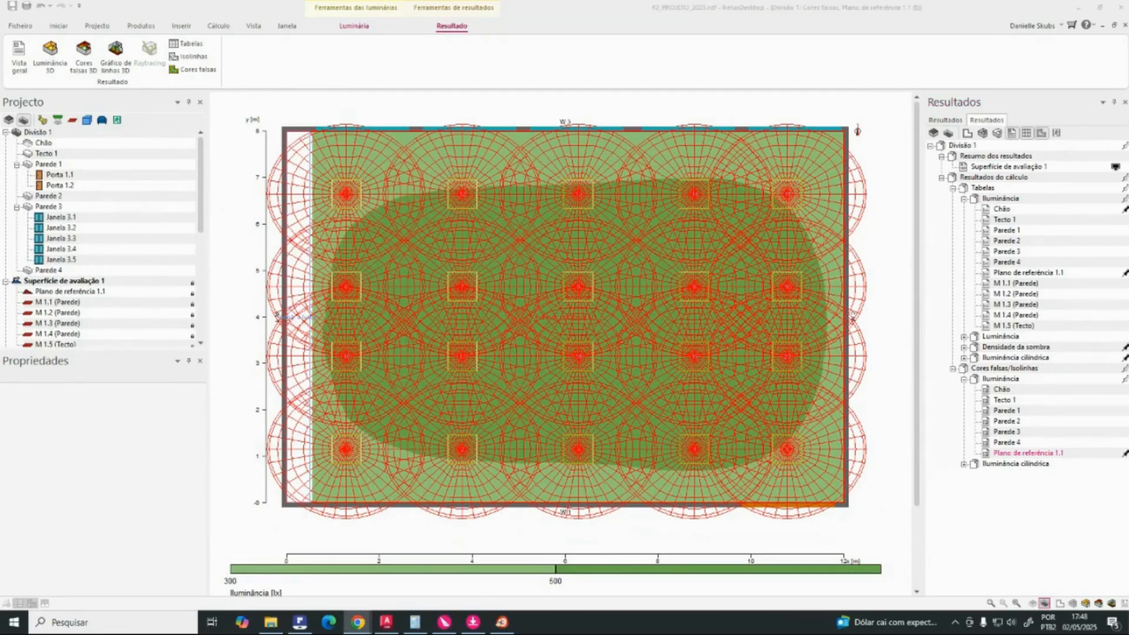